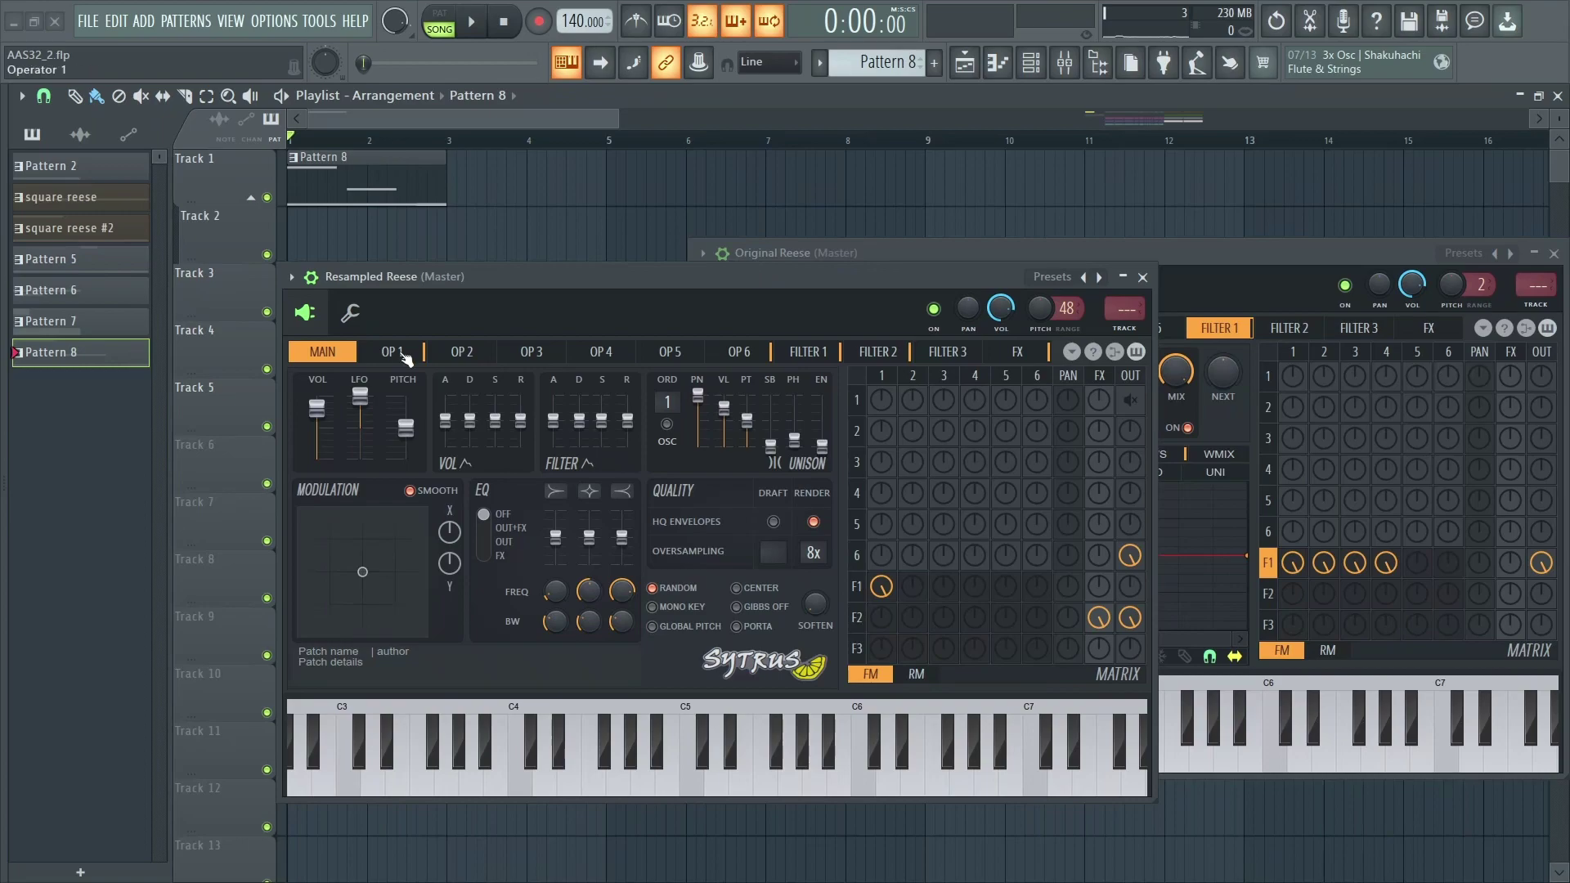
Route operator 5 of Resampled Reese to the output and remove operator 6's output plus filter 2's output and FX sends.
left_click(663, 353)
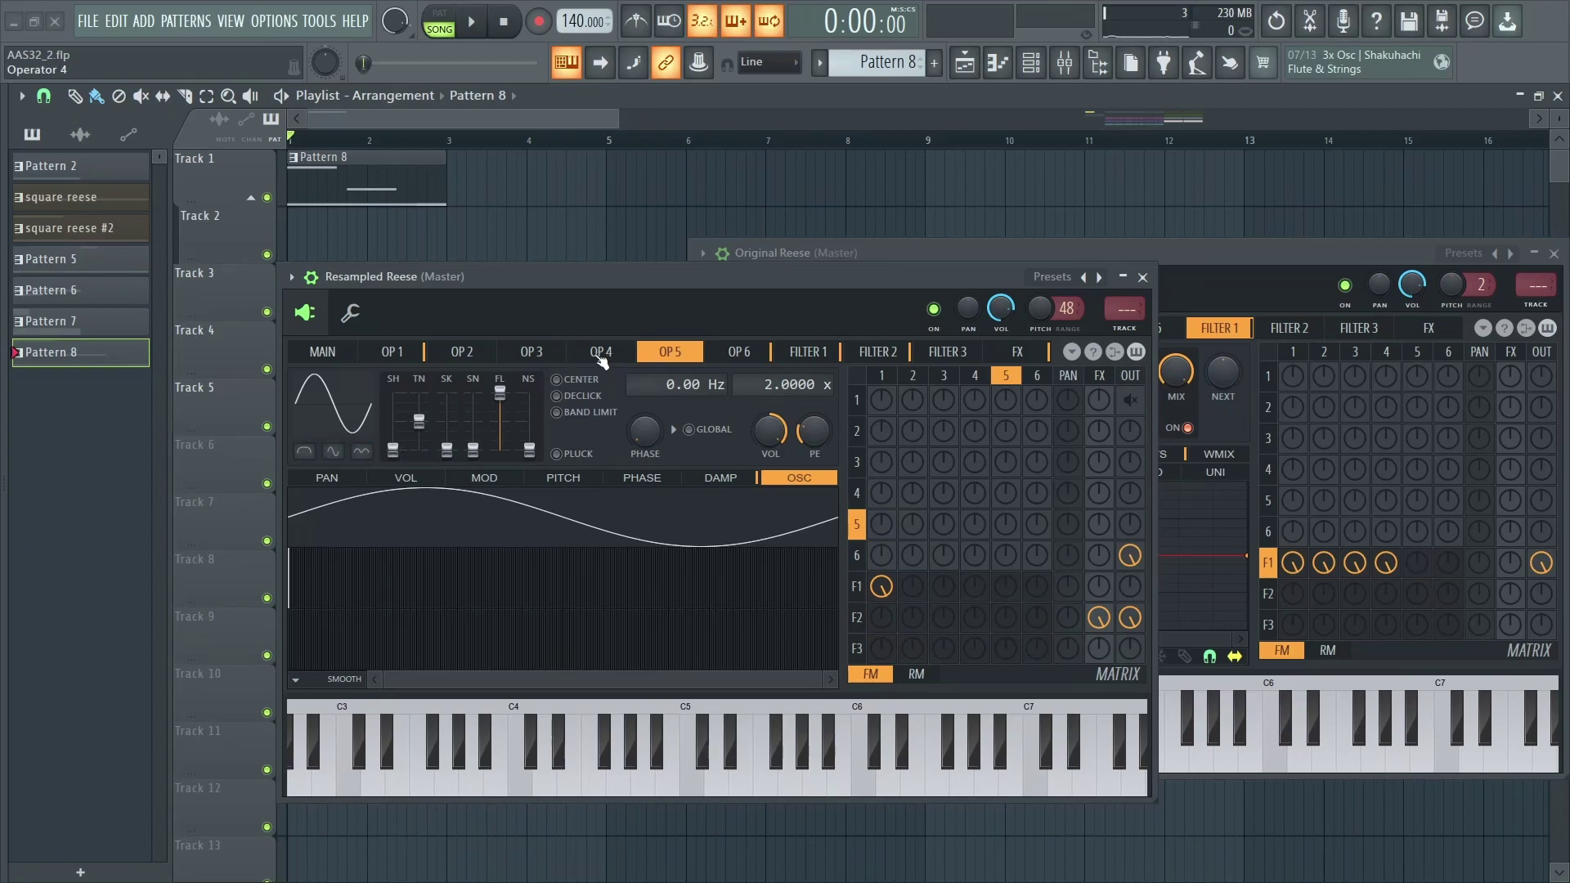
left_click(350, 417)
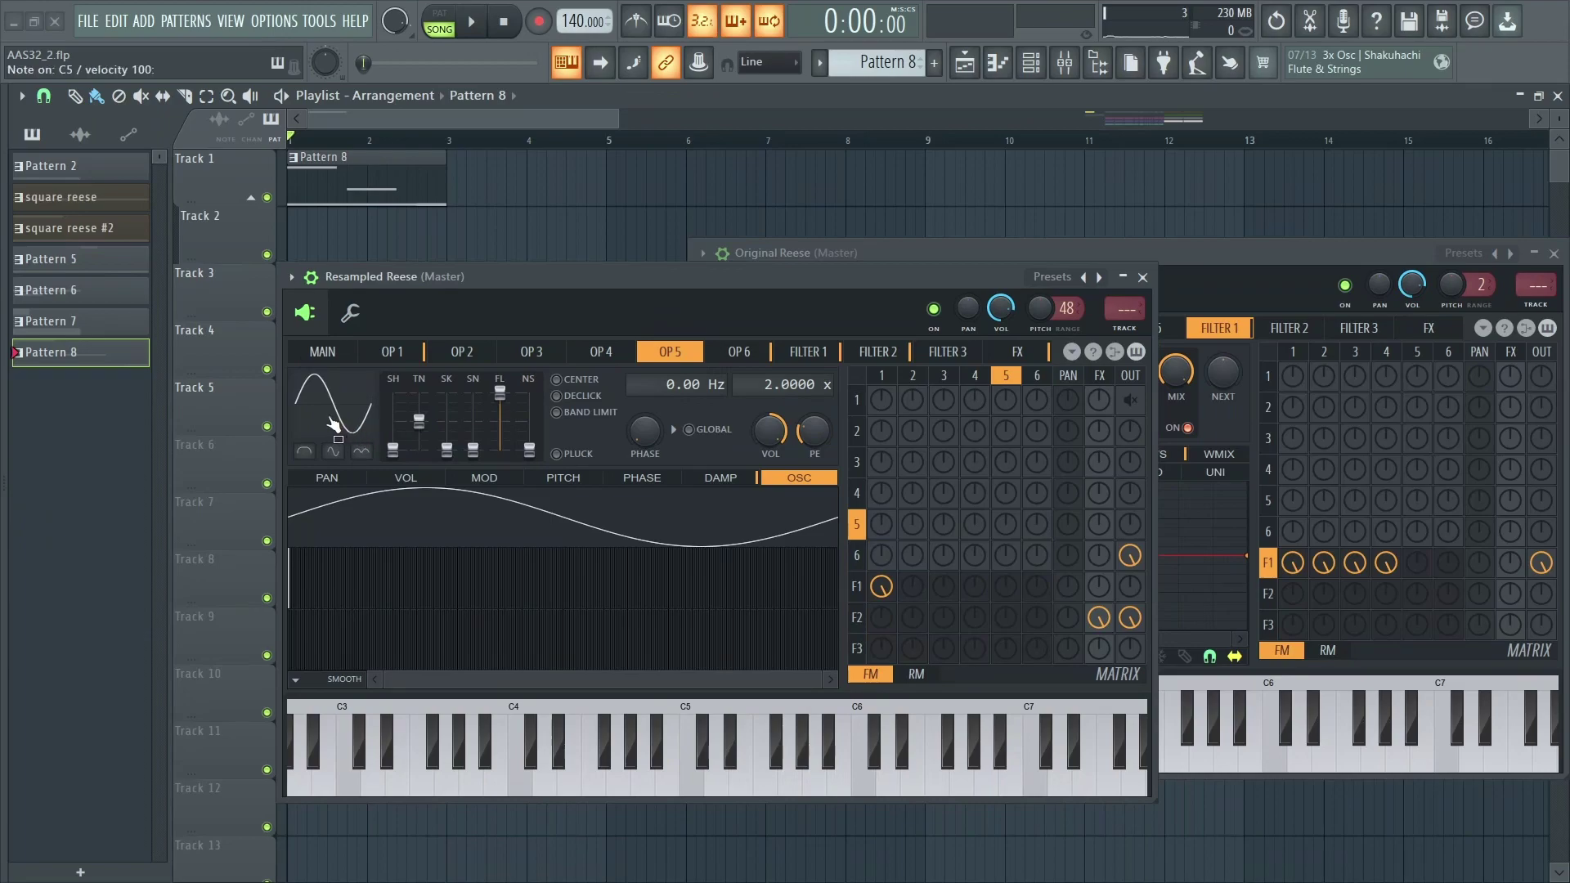
left_click_drag(1129, 527, 1129, 482)
right_click(1129, 555)
right_click(1129, 619)
right_click(1100, 619)
Audition operator 5's sine wave with a few notes while watching the output monitor.
key("r")
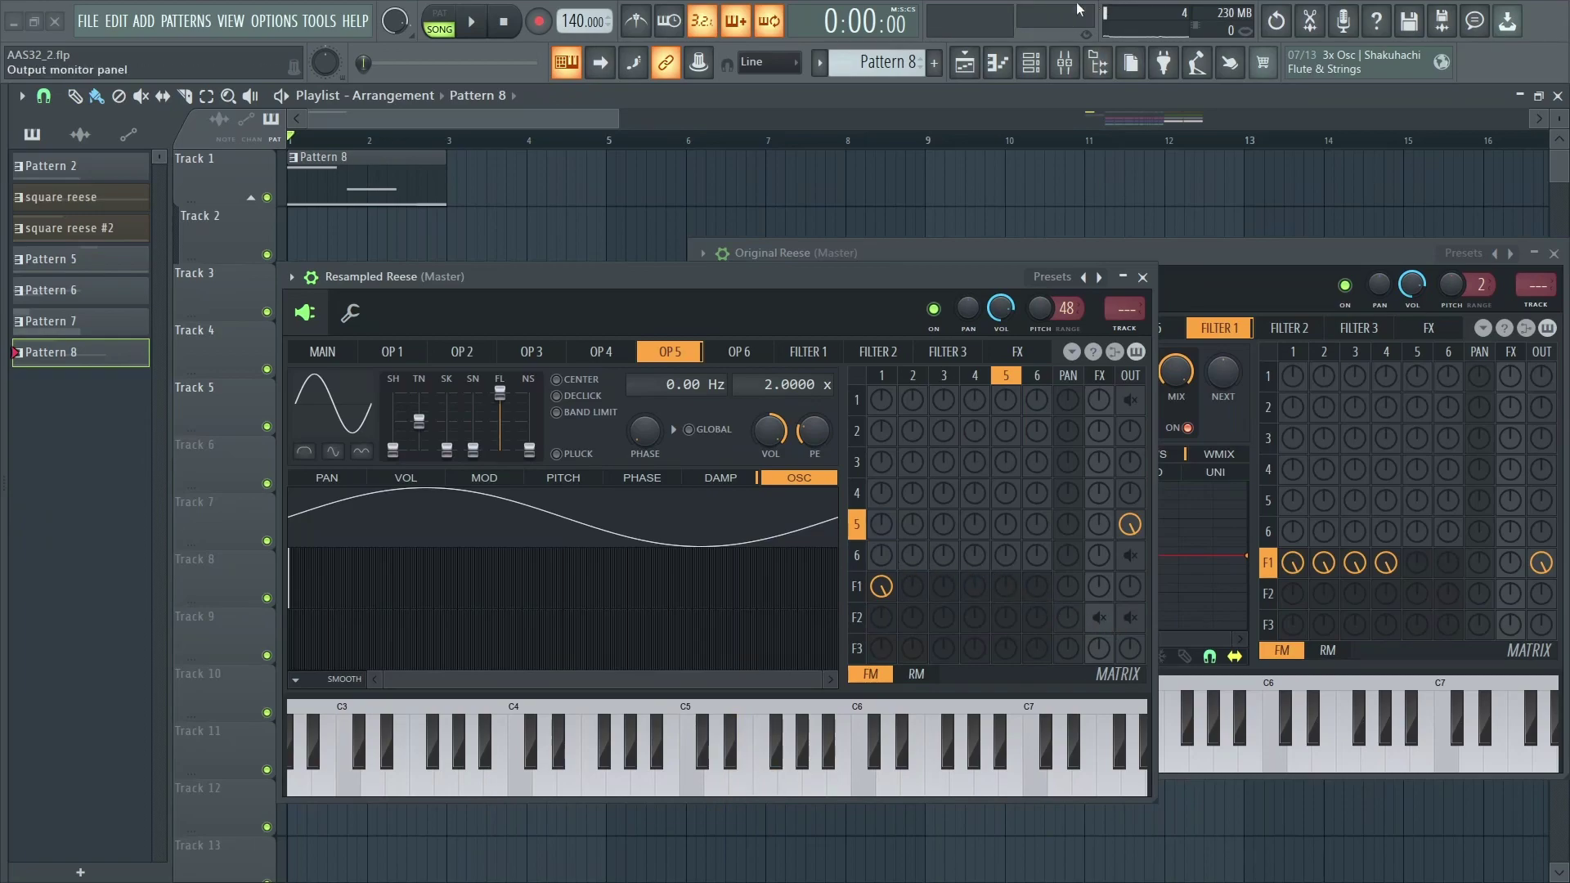
right_click(969, 23)
left_click(1012, 50)
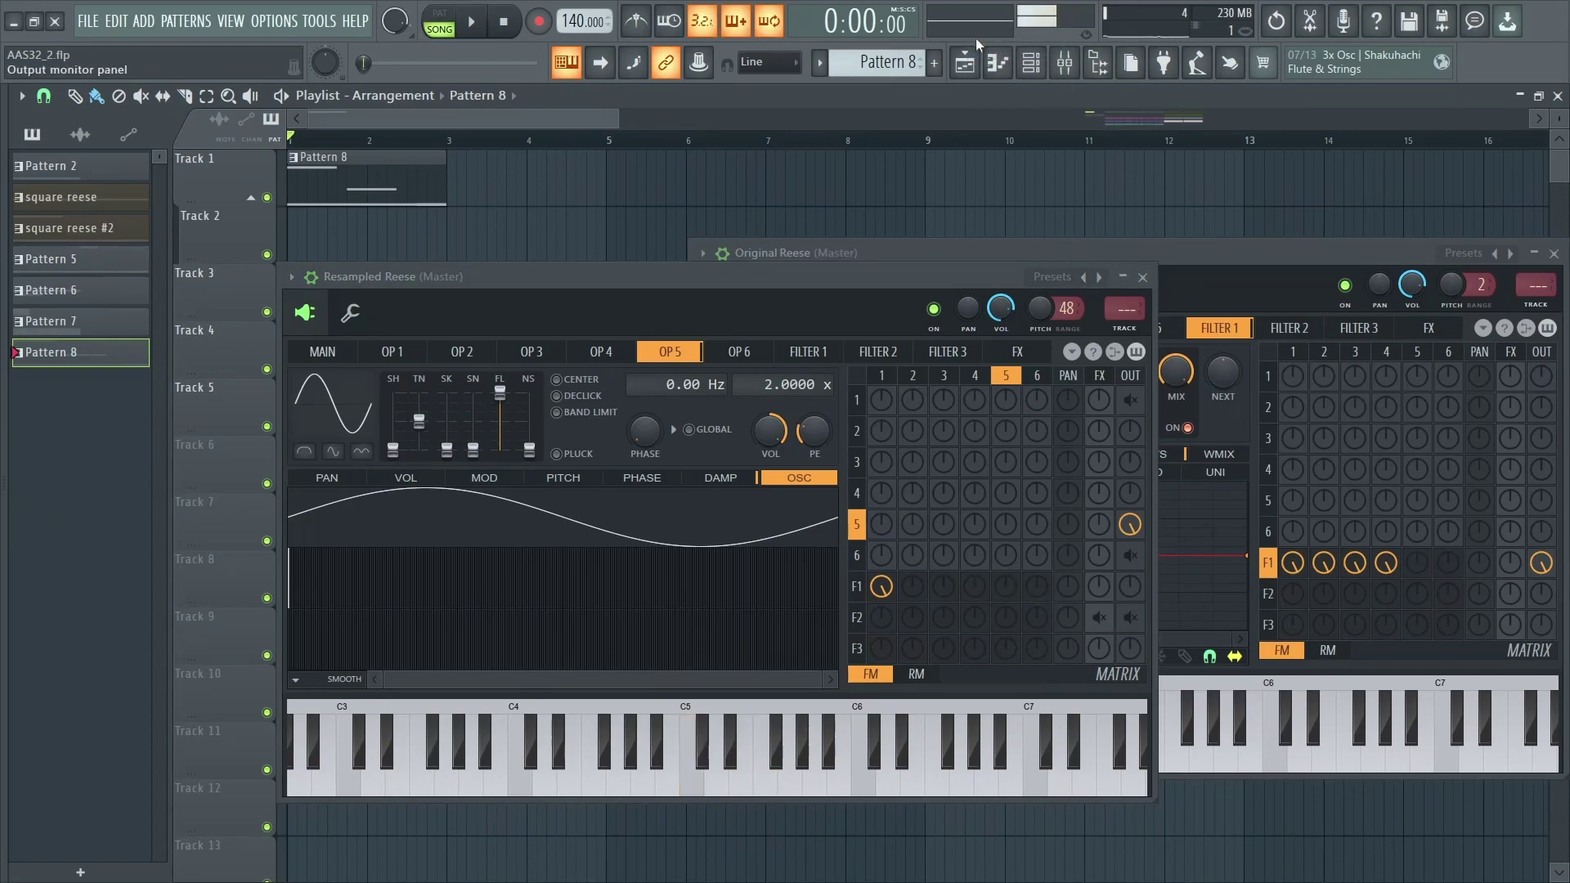
left_click(818, 781)
left_click(818, 781)
mouse_move(834, 782)
left_mouse_down()
mouse_move(939, 750)
mouse_move(957, 820)
left_mouse_up()
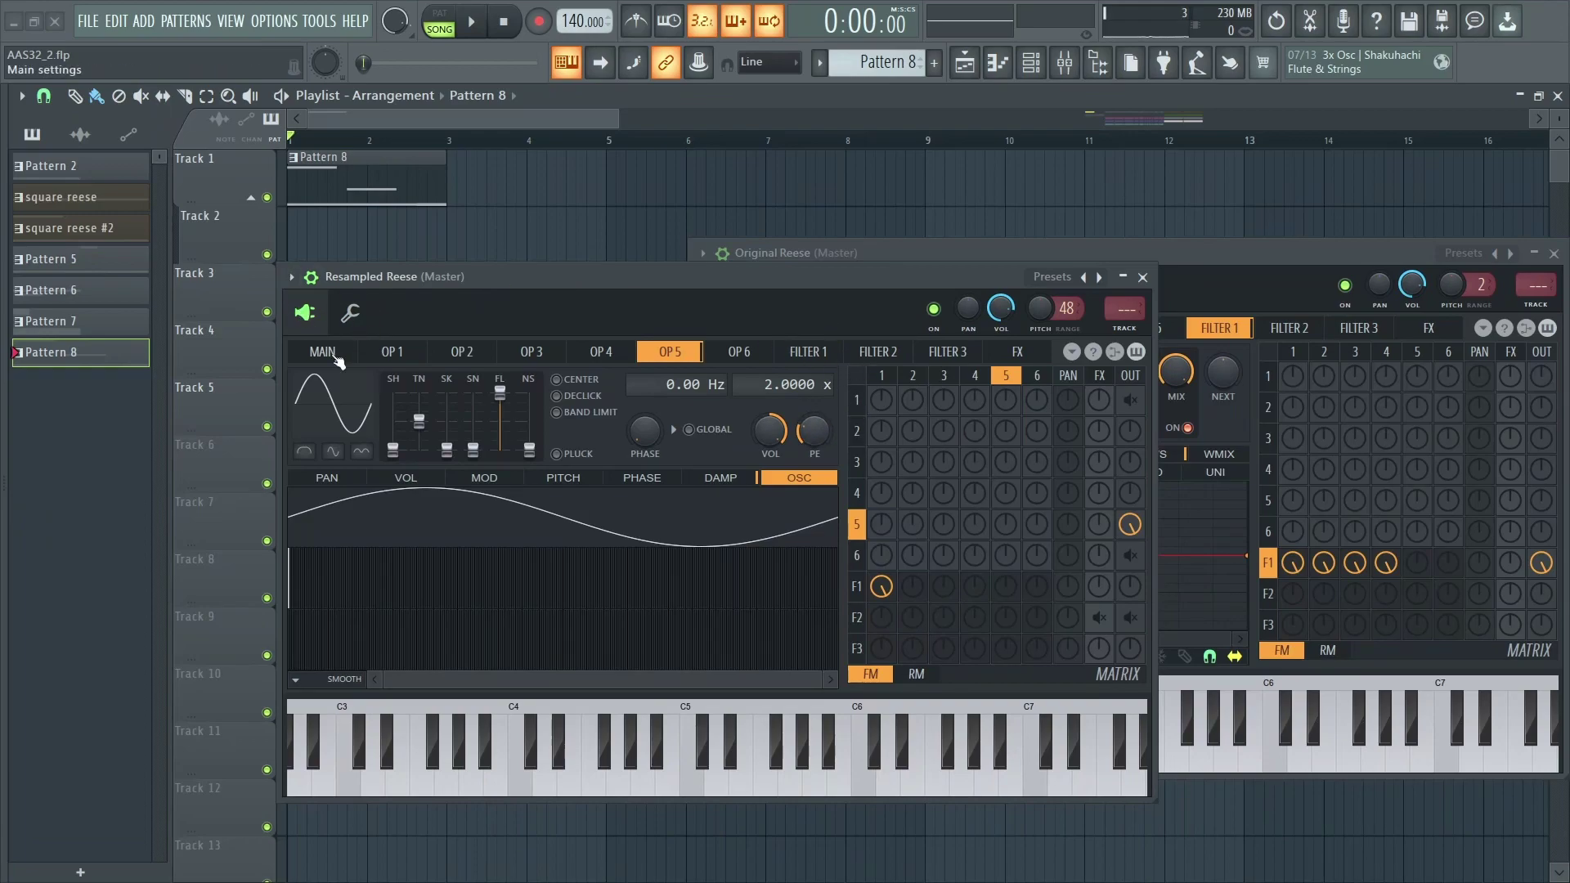
Show the channel rack and place it above the lowered Resampled Reese and Original Reese windows.
left_click_drag(816, 278, 790, 399)
left_click_drag(879, 285, 986, 429)
key("F6")
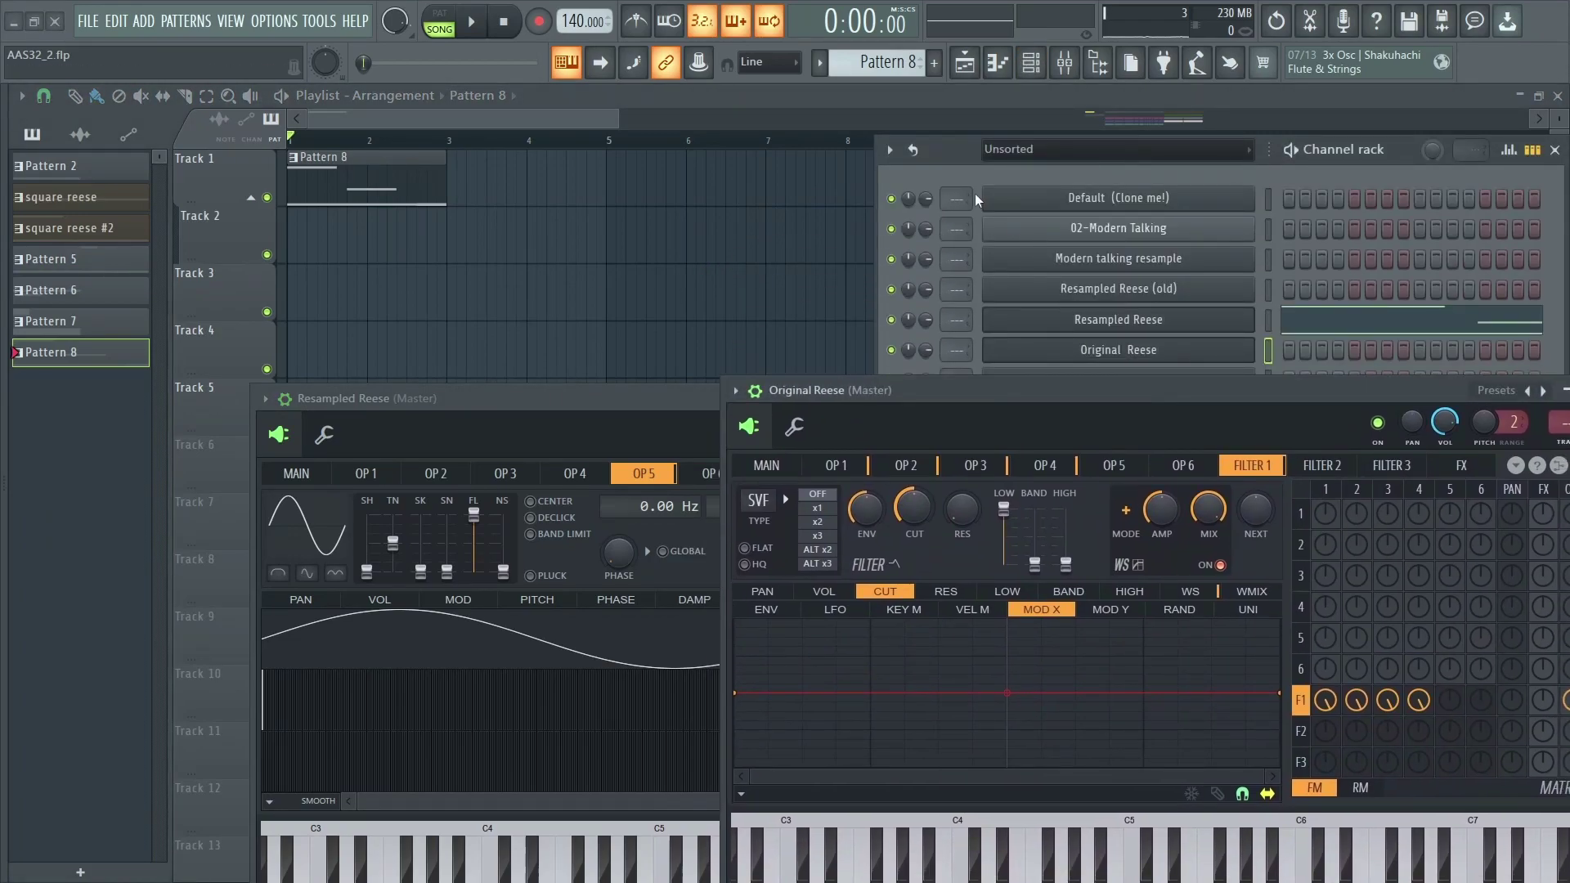
left_click_drag(965, 155, 432, 111)
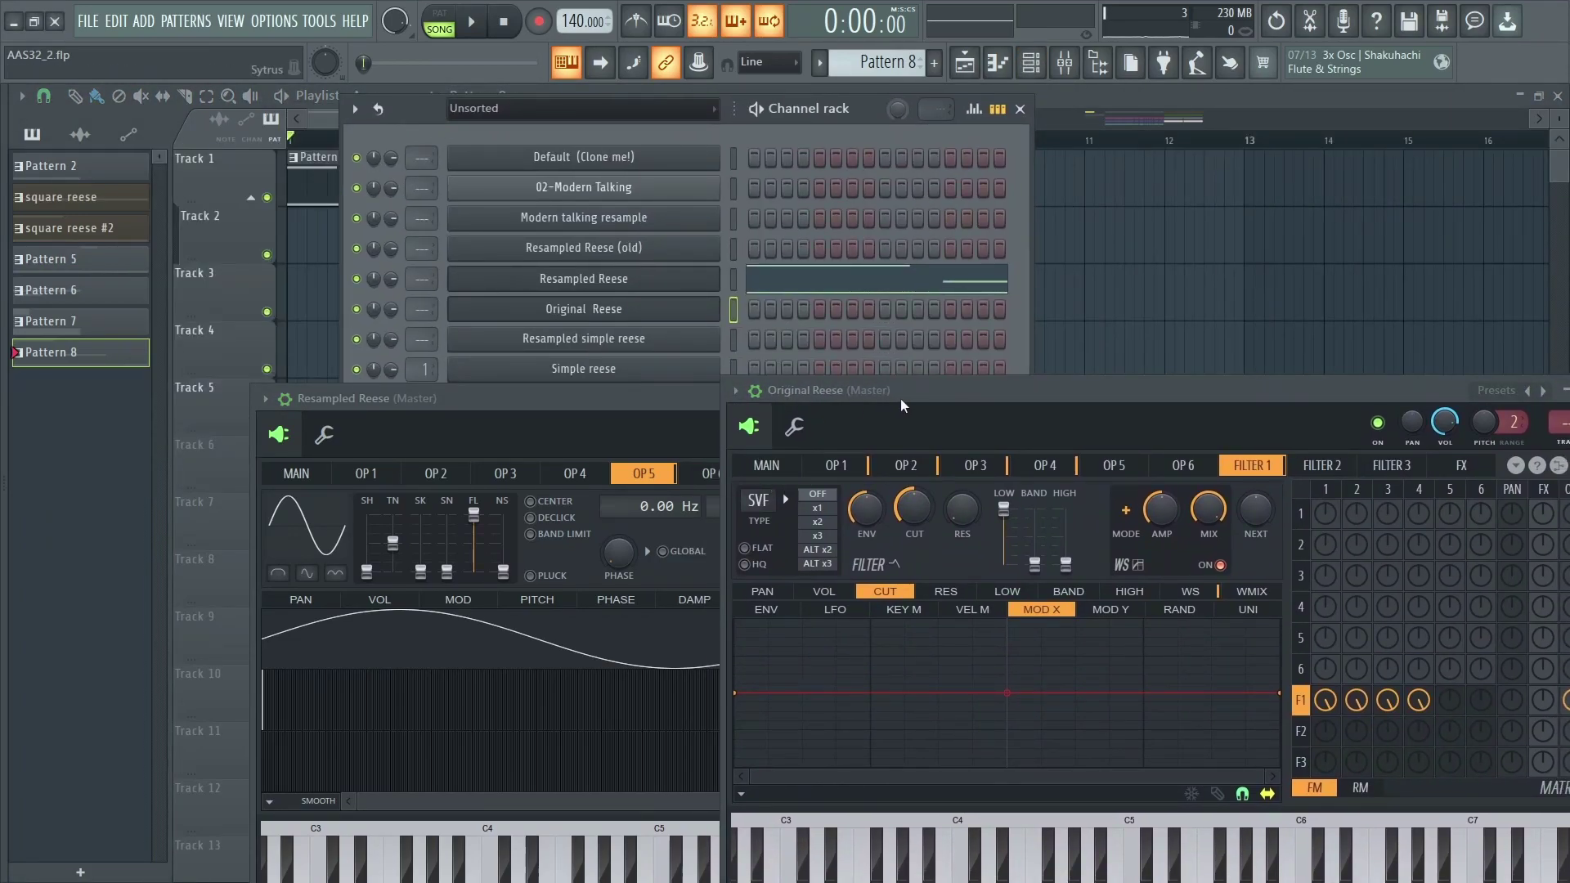
left_click_drag(901, 399, 913, 472)
left_click_drag(695, 406, 687, 461)
Open the Modern talking resample channel on operator 1, with the two Reese windows moved down out of its way.
left_click(736, 191)
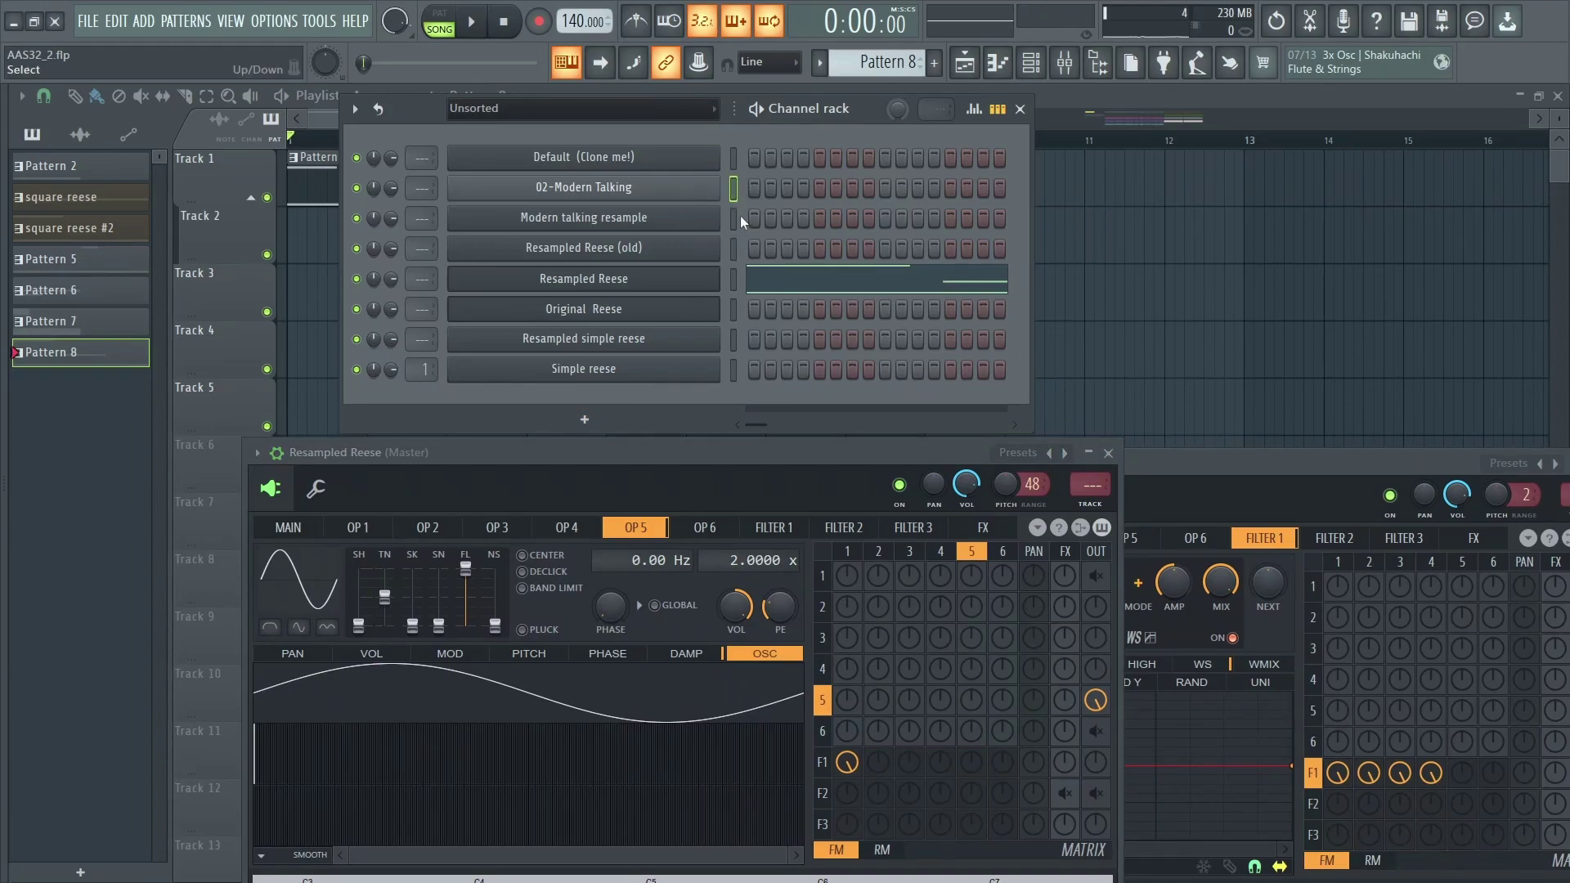
left_click(701, 217)
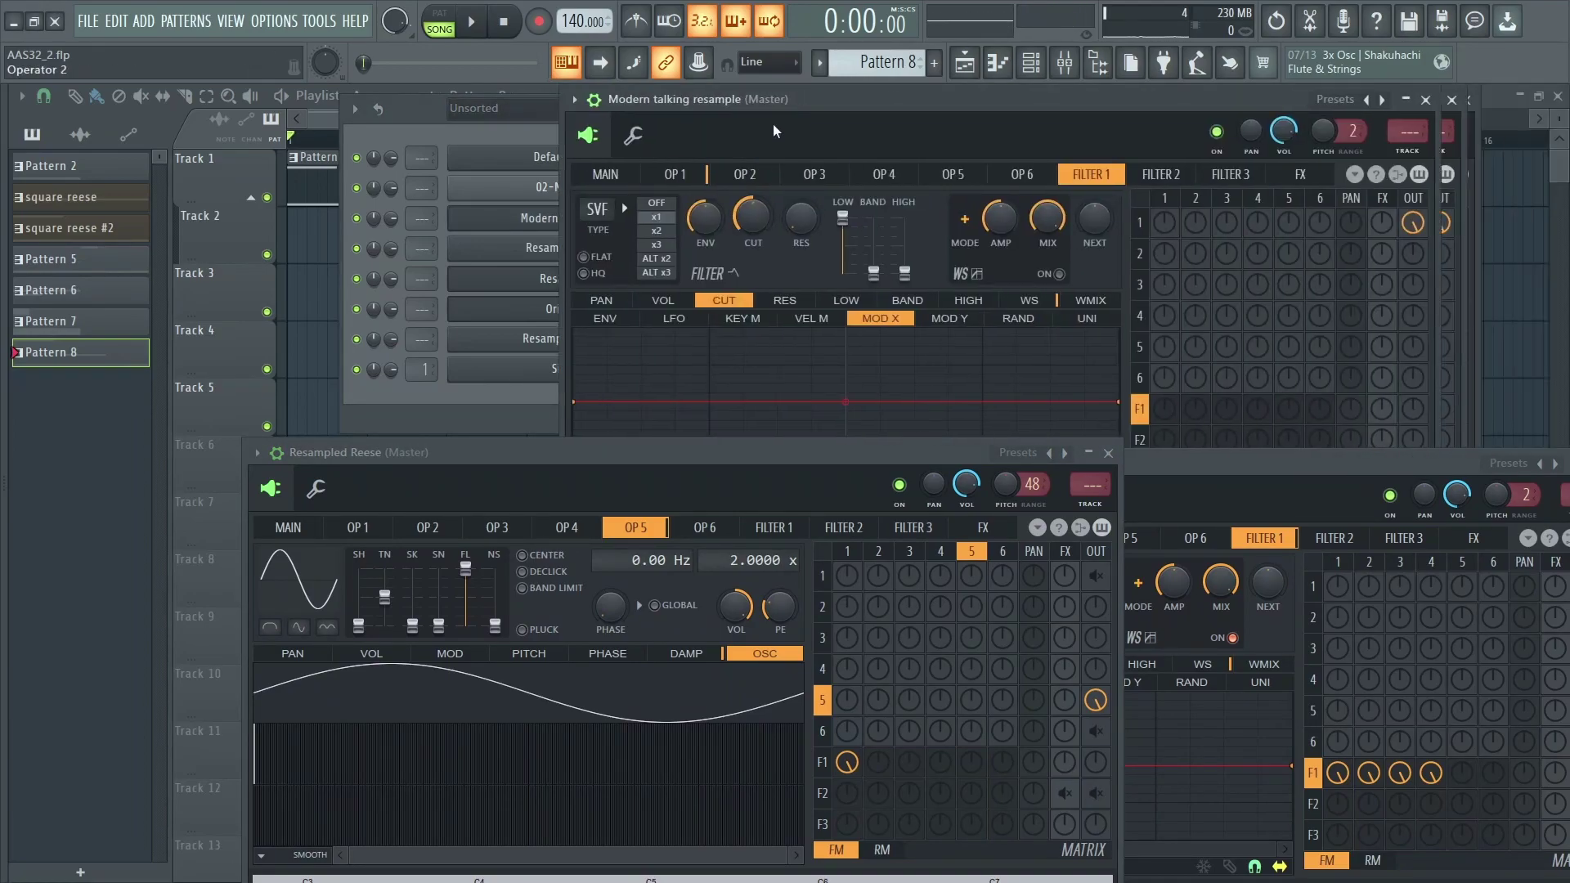
left_click_drag(702, 496, 707, 740)
left_click_drag(973, 495, 937, 749)
left_click(629, 162)
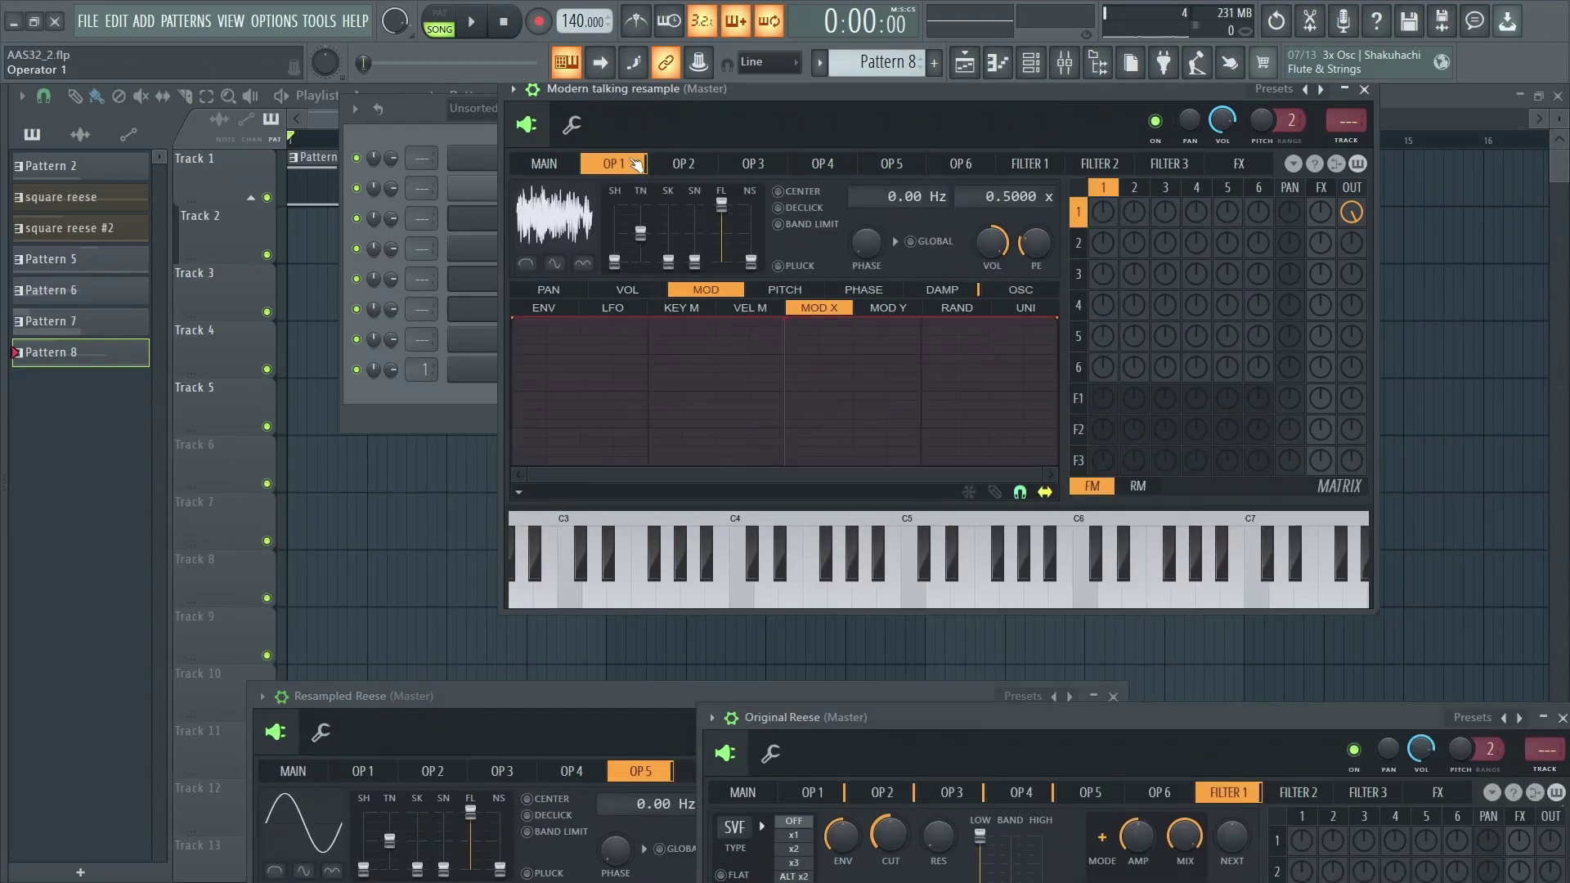
Set operator 1's frequency ratio to 2.0000 and the Modern talking resample channel's root note to C5.
left_click_drag(806, 131, 479, 187)
left_click_drag(650, 195, 835, 170)
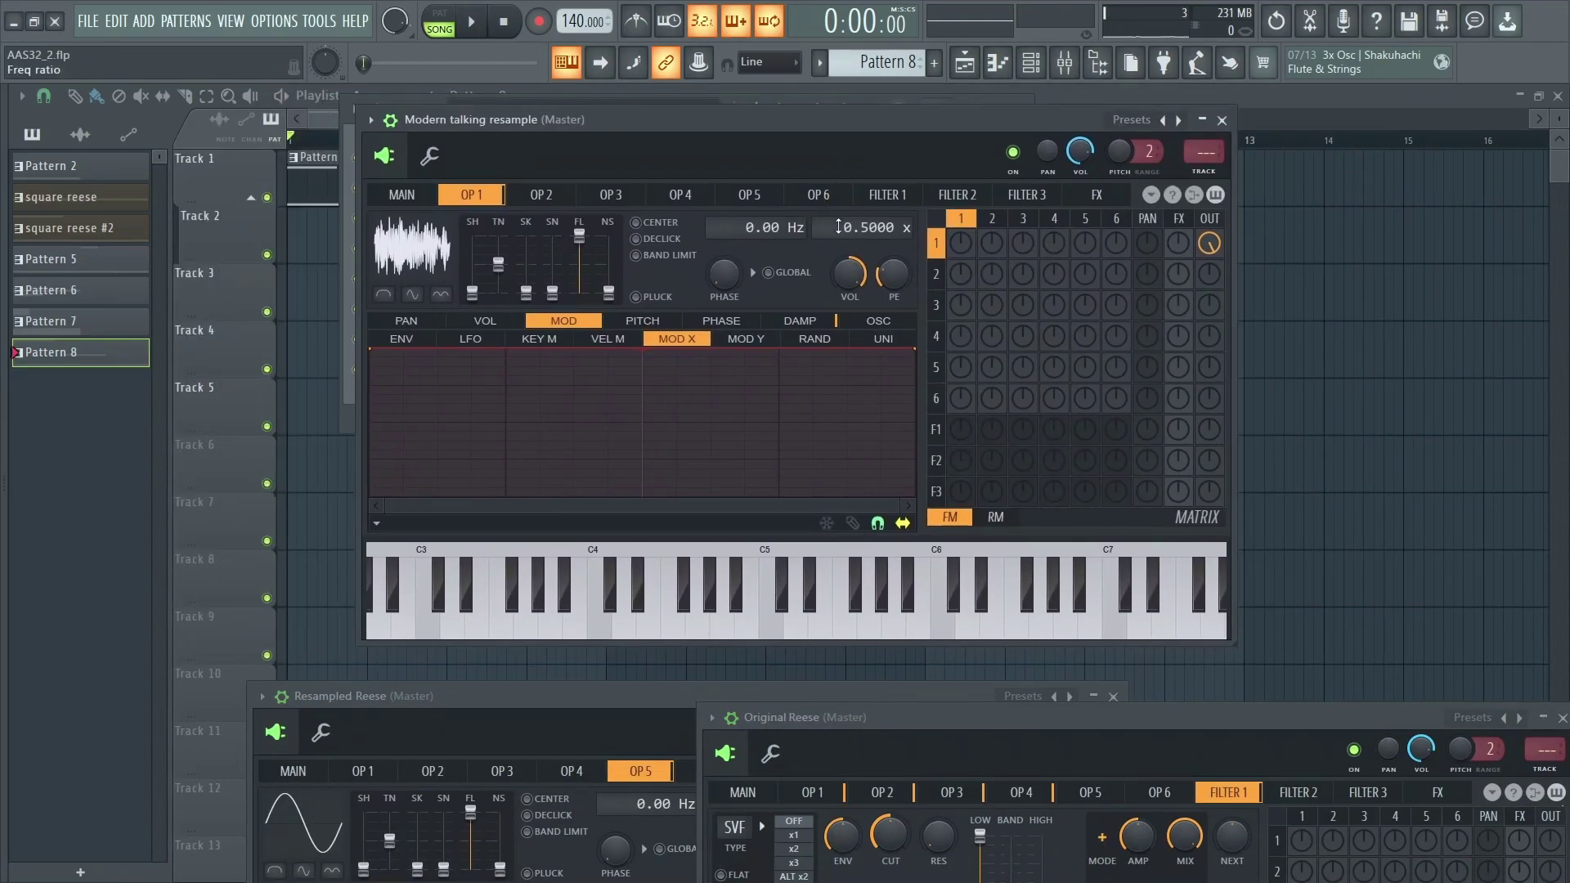
left_click_drag(534, 179, 636, 158)
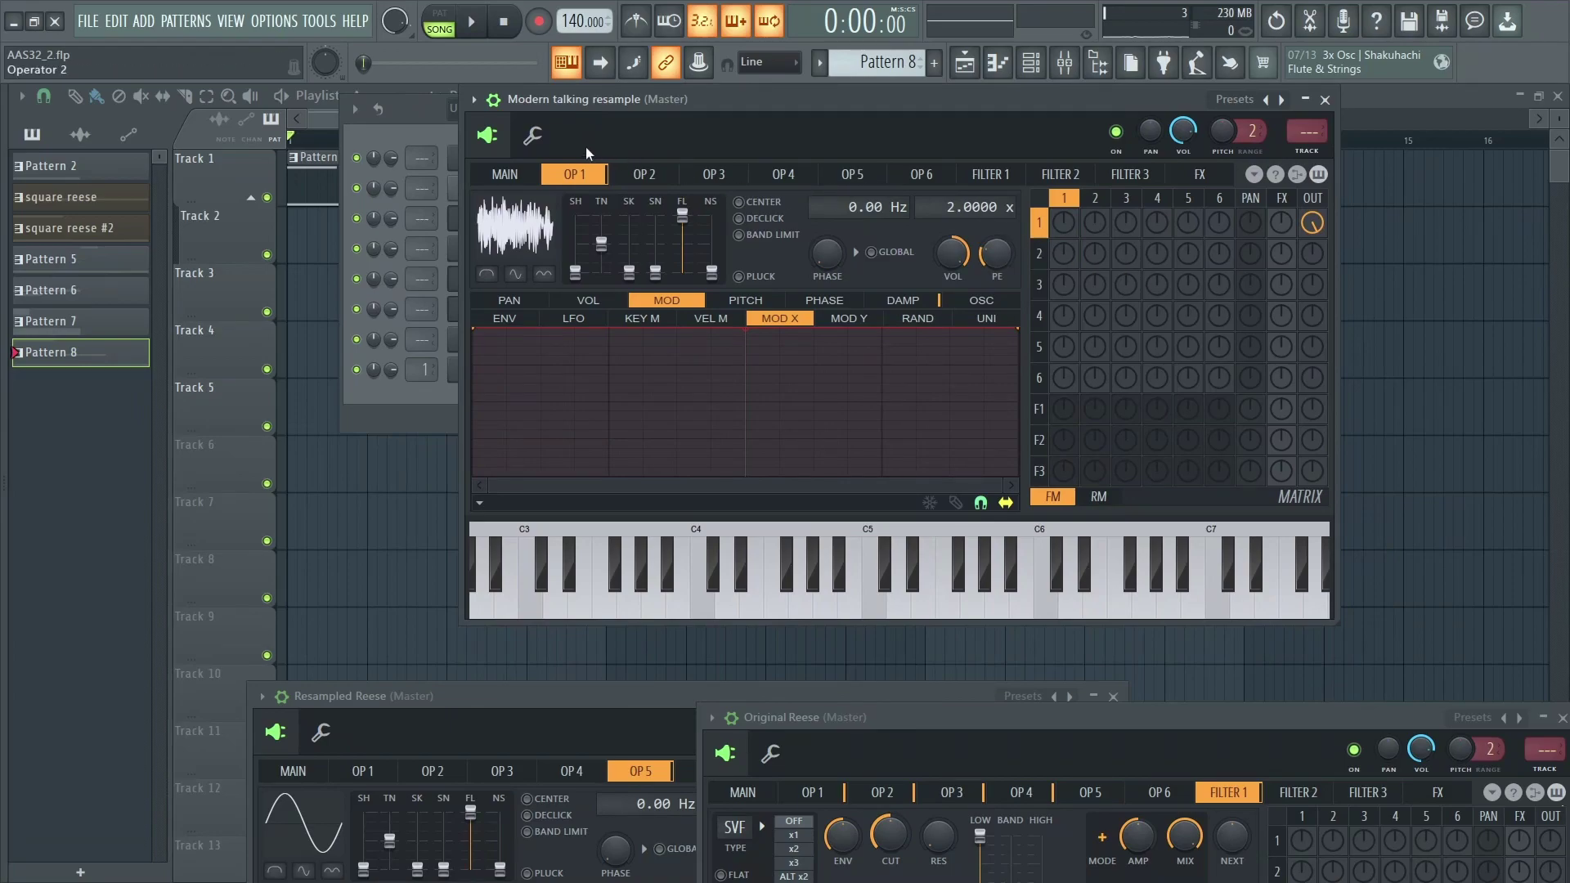
left_click(532, 135)
scroll(767, 483, "up", 2)
right_click(722, 474)
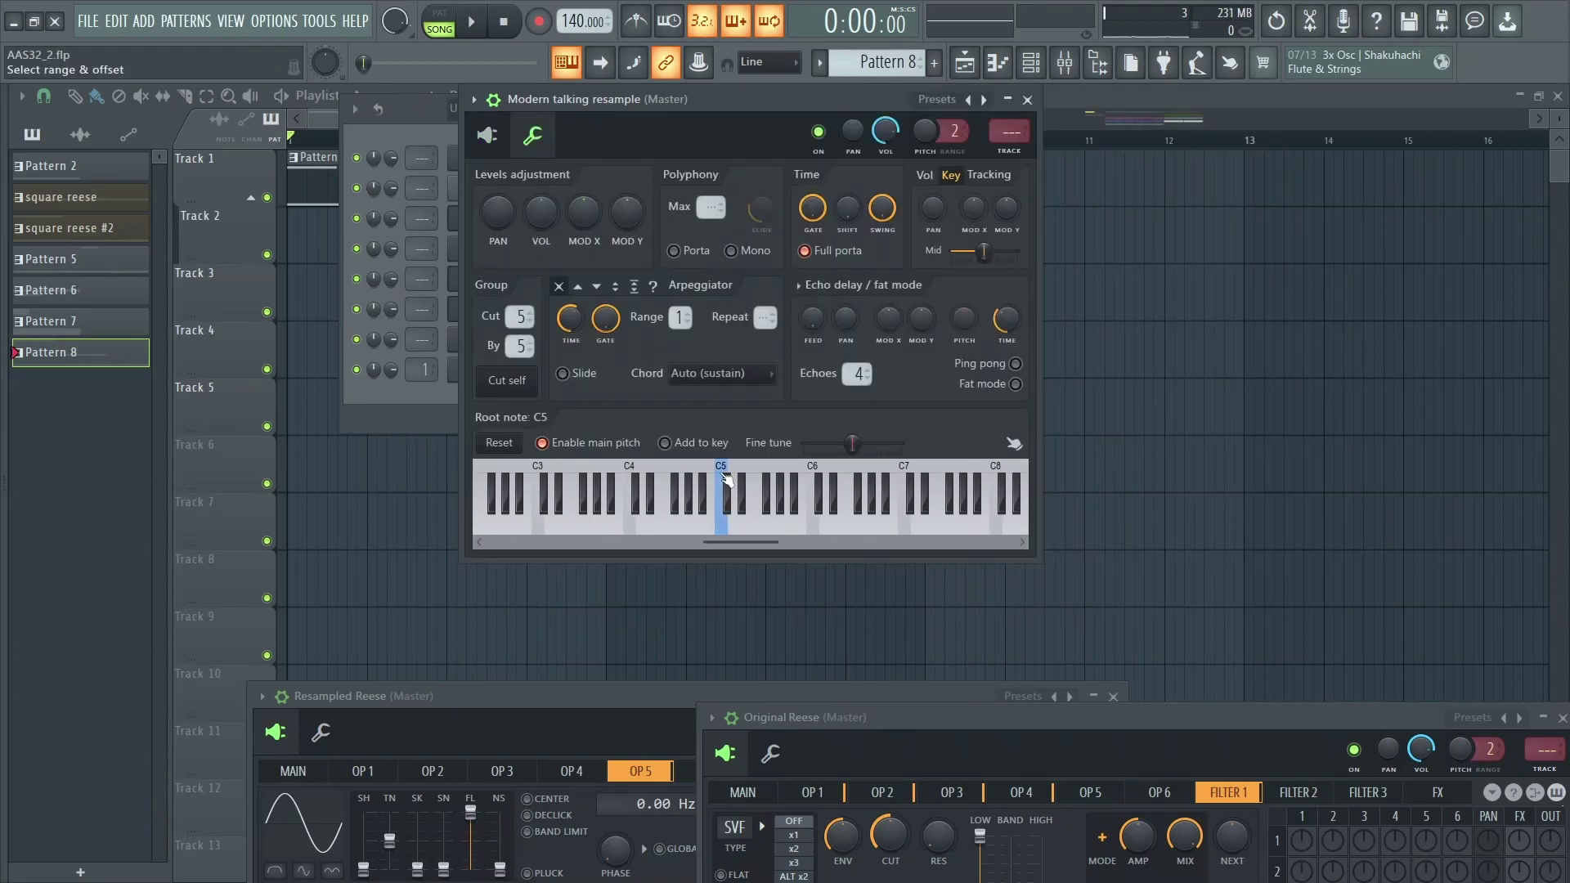
left_click(488, 135)
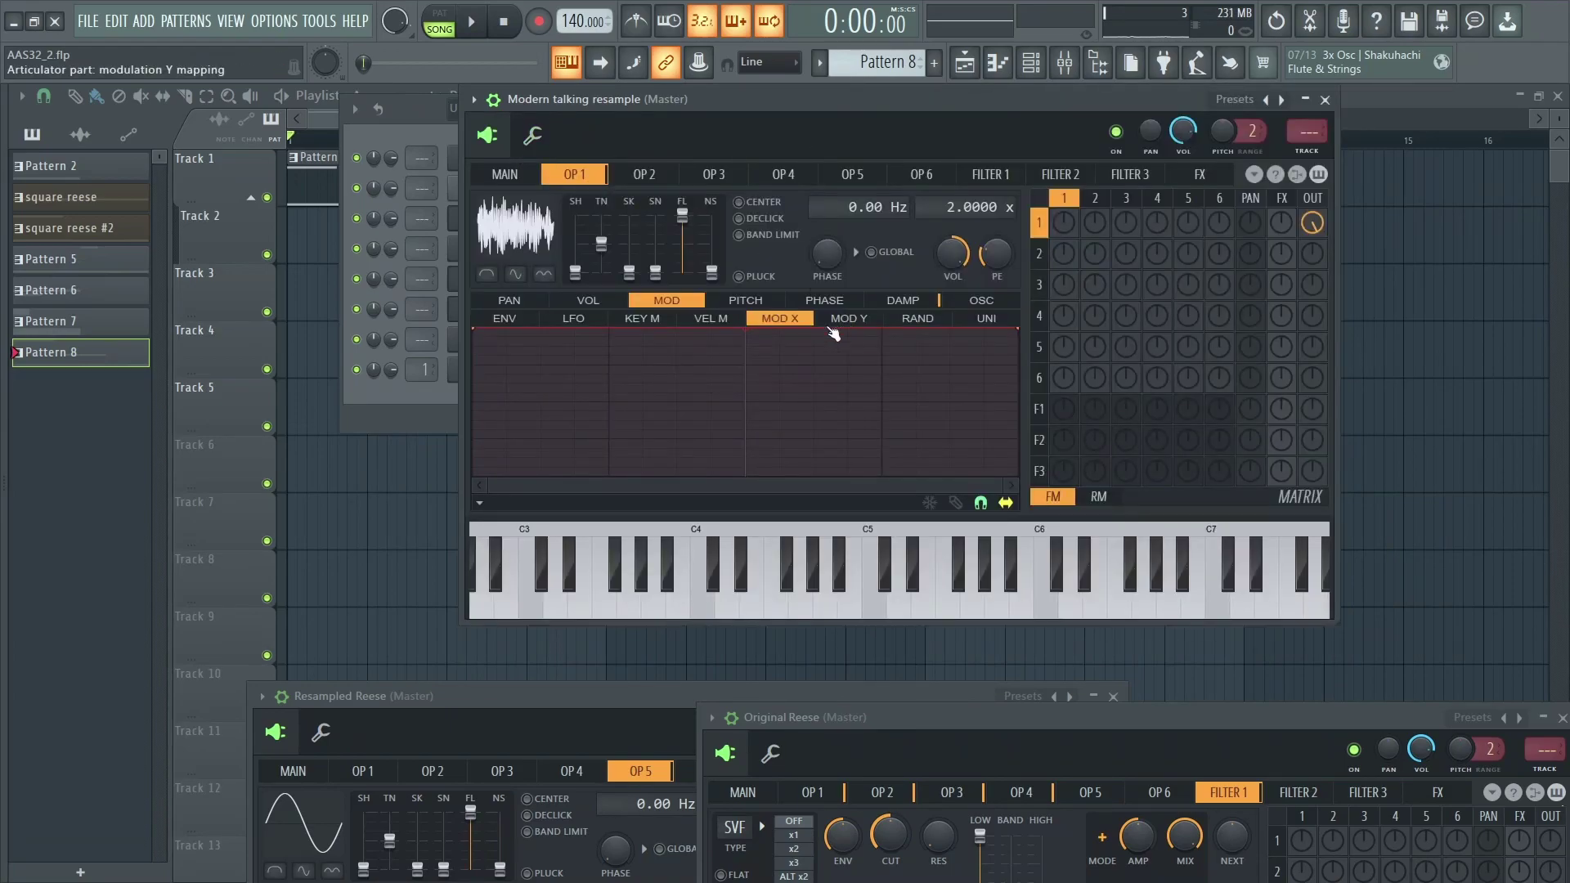
Audition the Modern talking resample patch with a short run of notes.
key("t")
key("w")
key("i")
key("t")
key("w")
key("q")
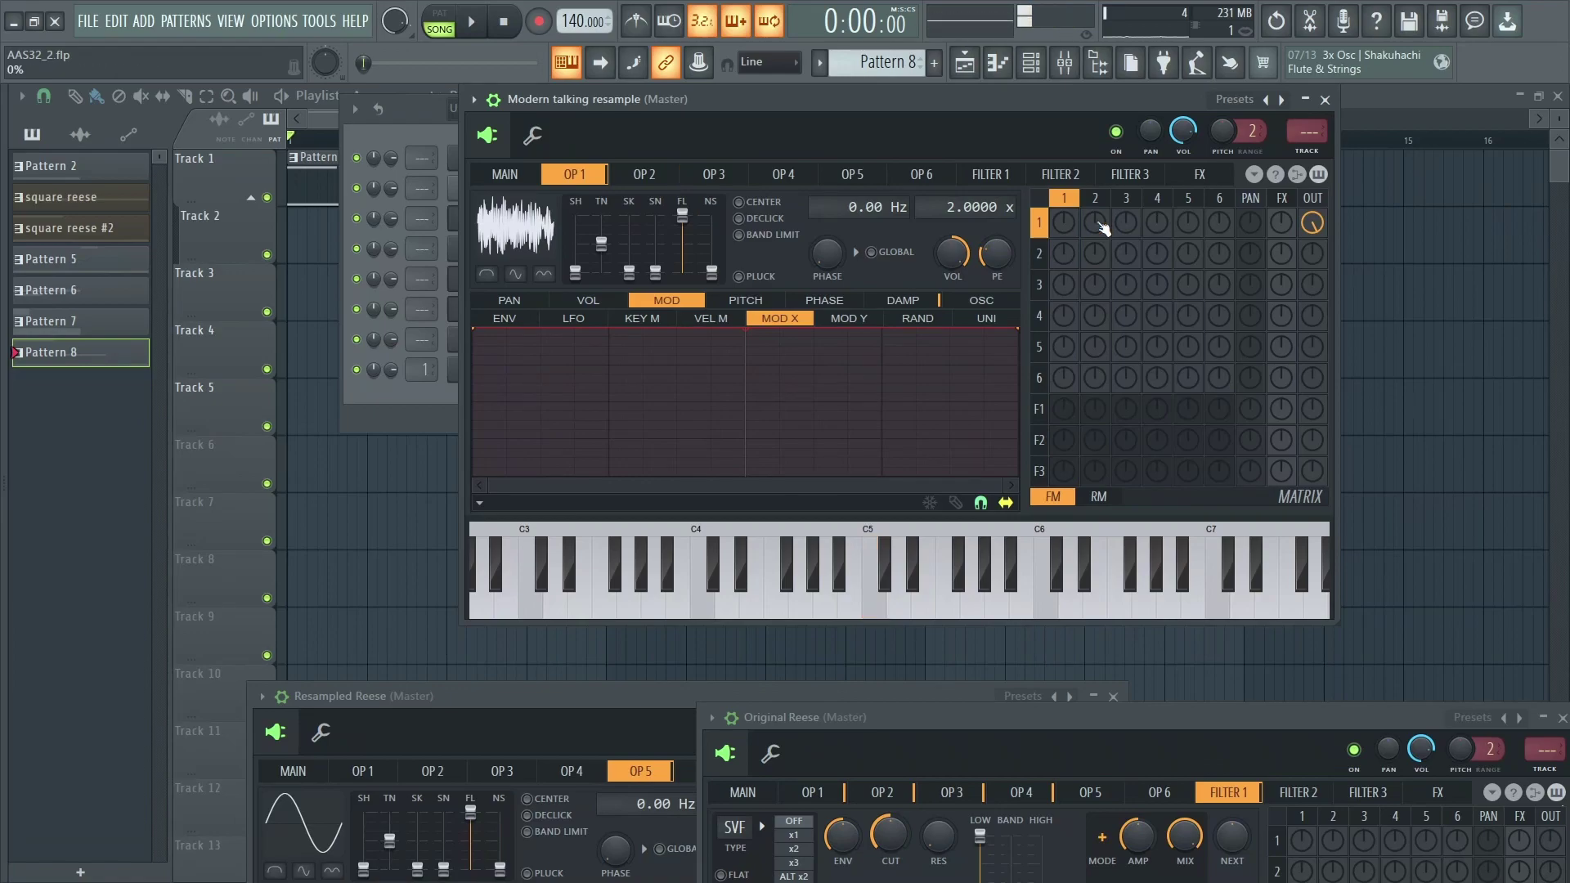
Change the Modern talking resample channel's root note and set operator 1's frequency ratio to 0.5000.
left_click(536, 138)
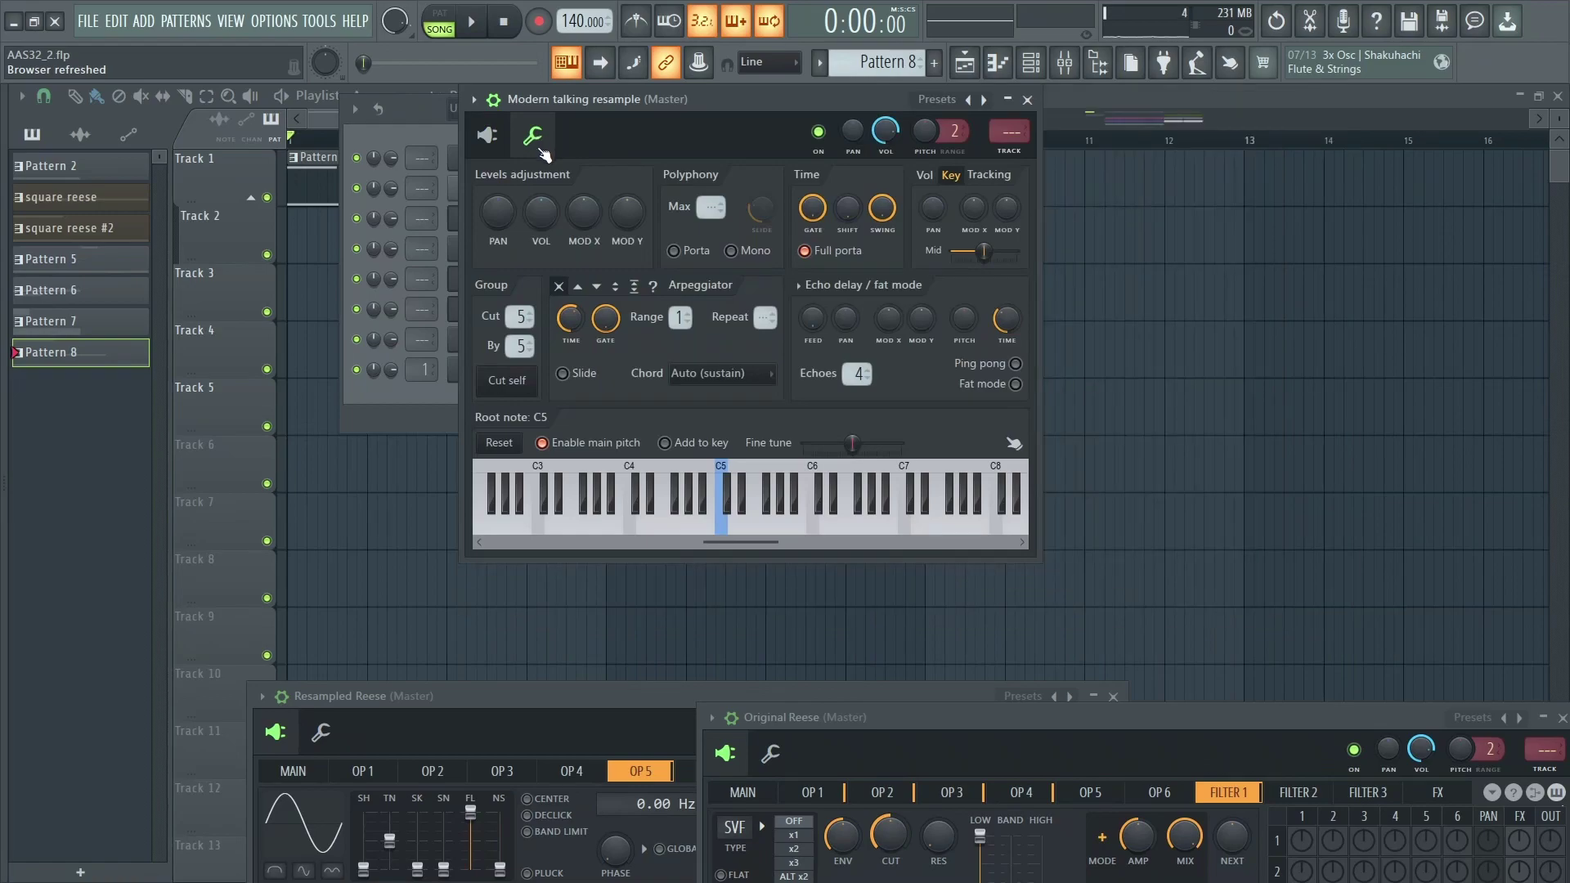
scroll(840, 507, "down", 4)
left_click(849, 474)
left_click(488, 135)
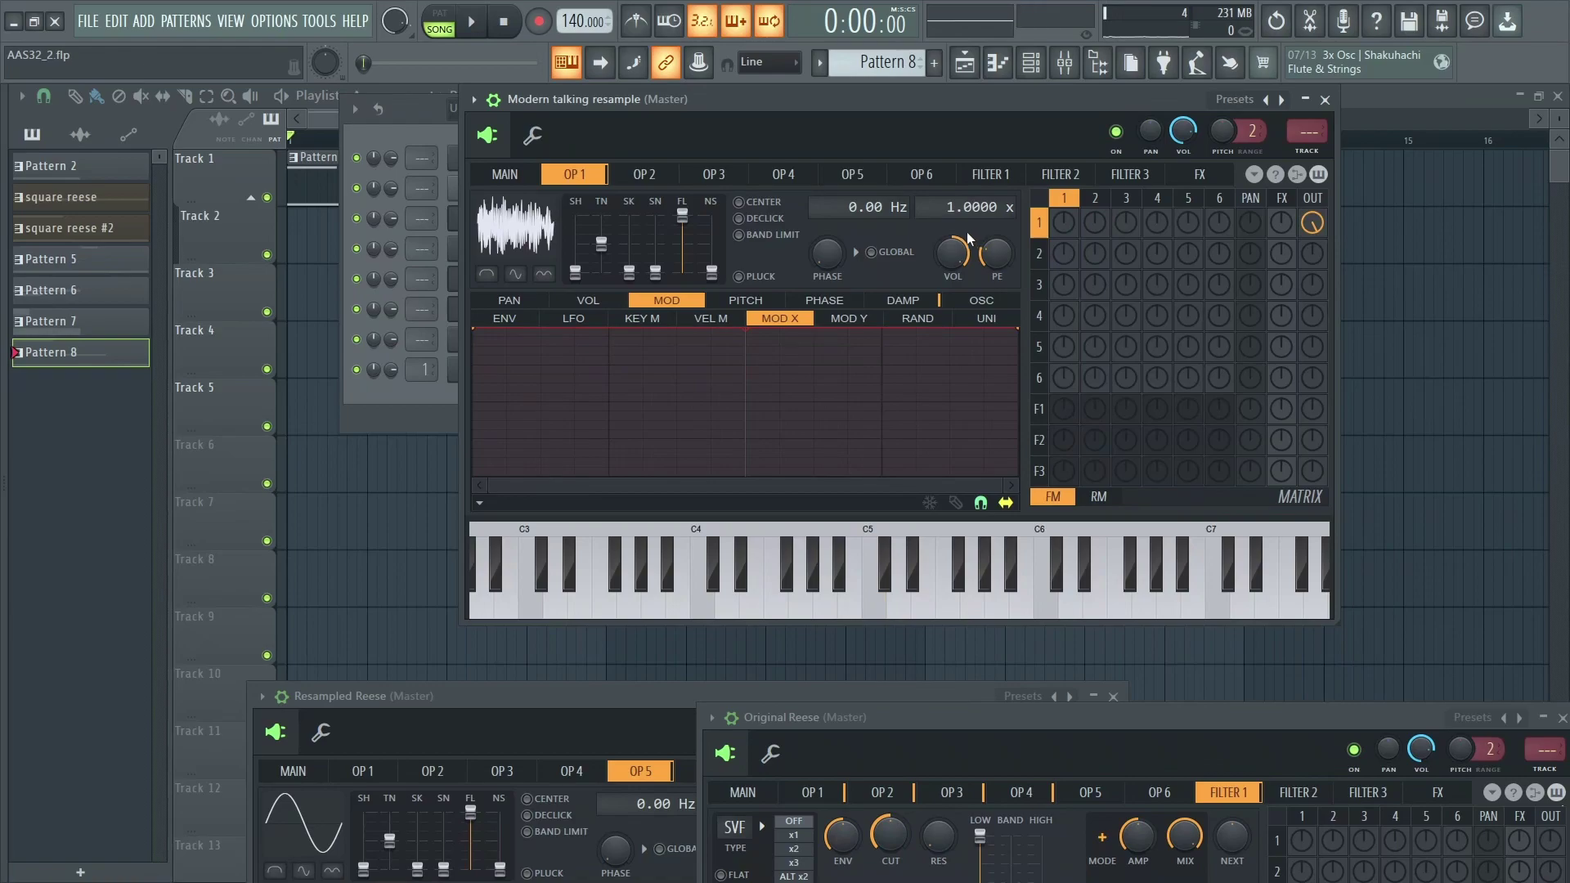
scroll(968, 207, "down", 2)
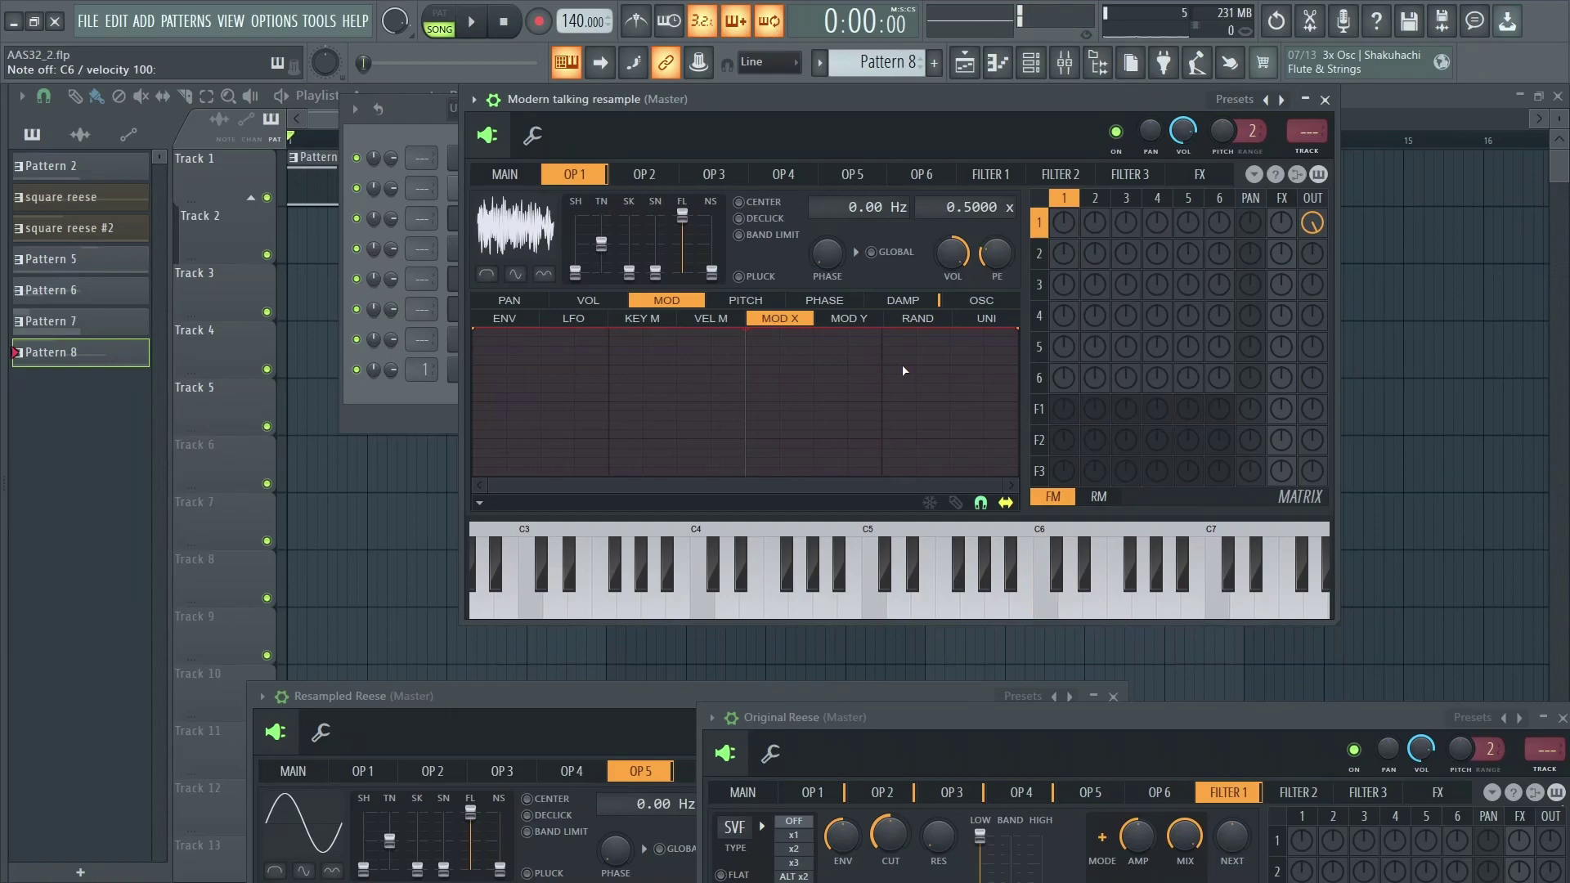
Place the Modern talking resample window beside the channel rack and examine operator 1's oscillator waveform and harmonics.
left_click_drag(622, 99, 821, 169)
left_click_drag(417, 121, 328, 121)
left_click(1042, 188)
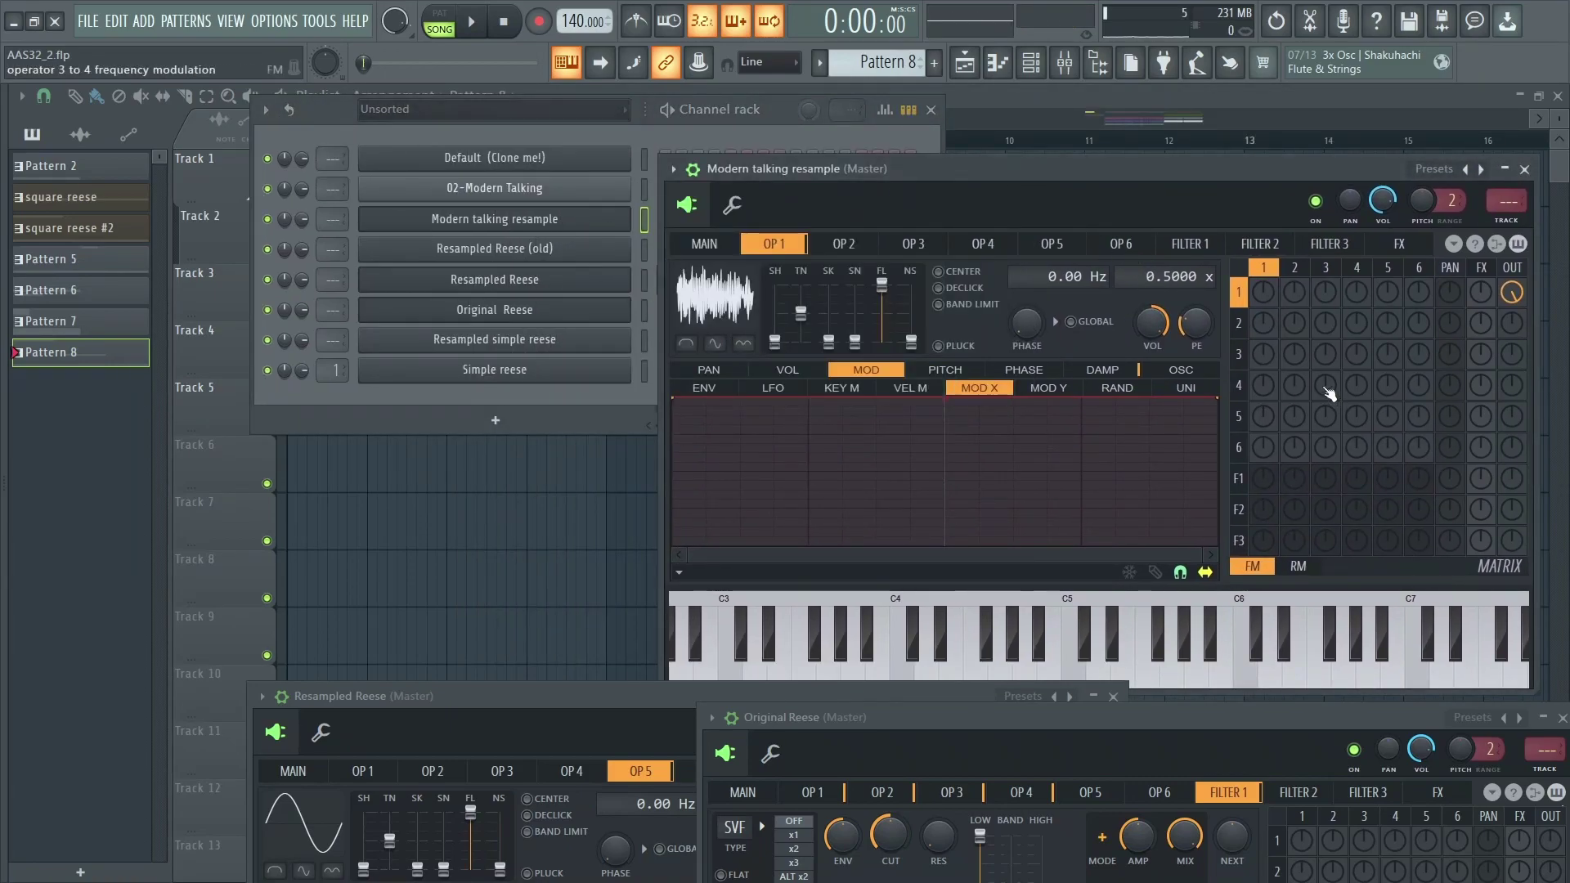
left_click(1196, 372)
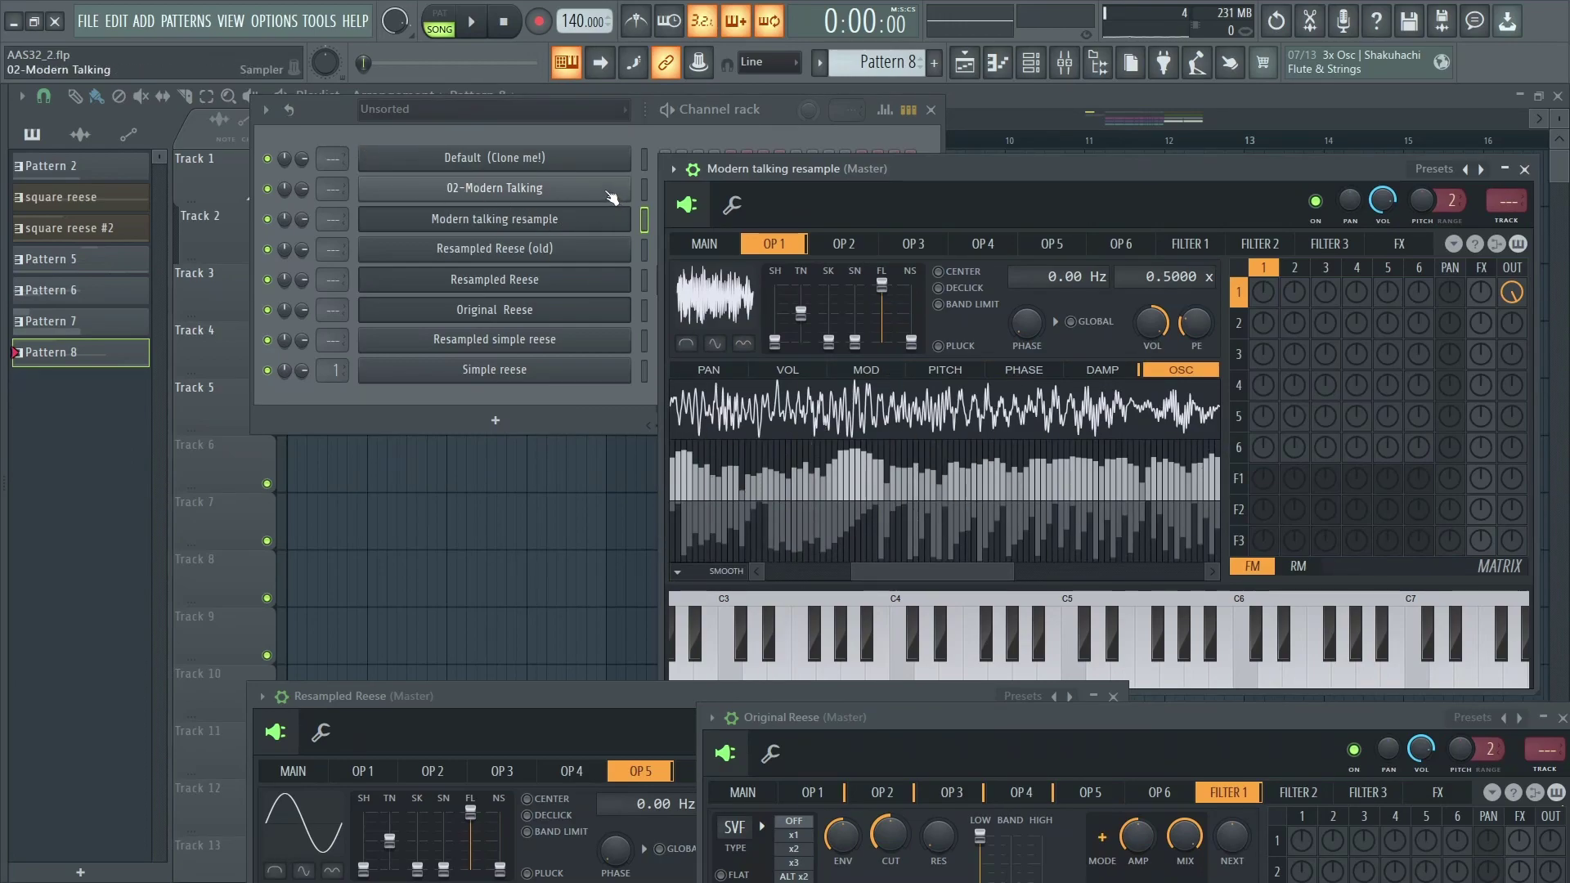
Inspect the 02-Modern Talking sample's waveform and return to the Modern talking resample channel for comparison.
left_click(599, 187)
left_click_drag(625, 125, 953, 154)
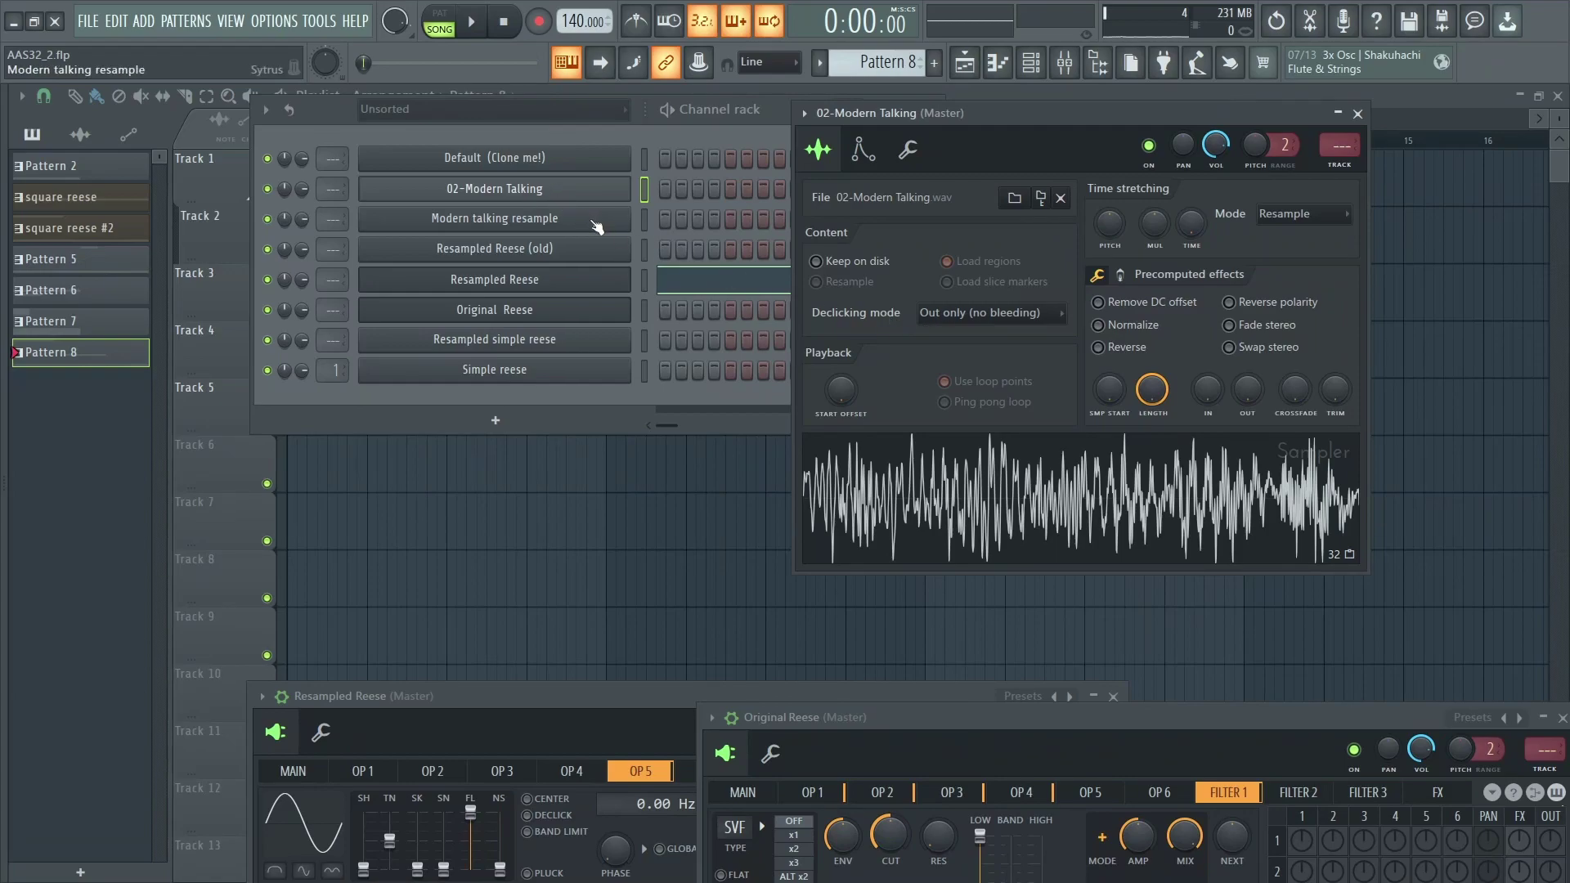
left_click(623, 232)
left_click_drag(851, 163, 909, 180)
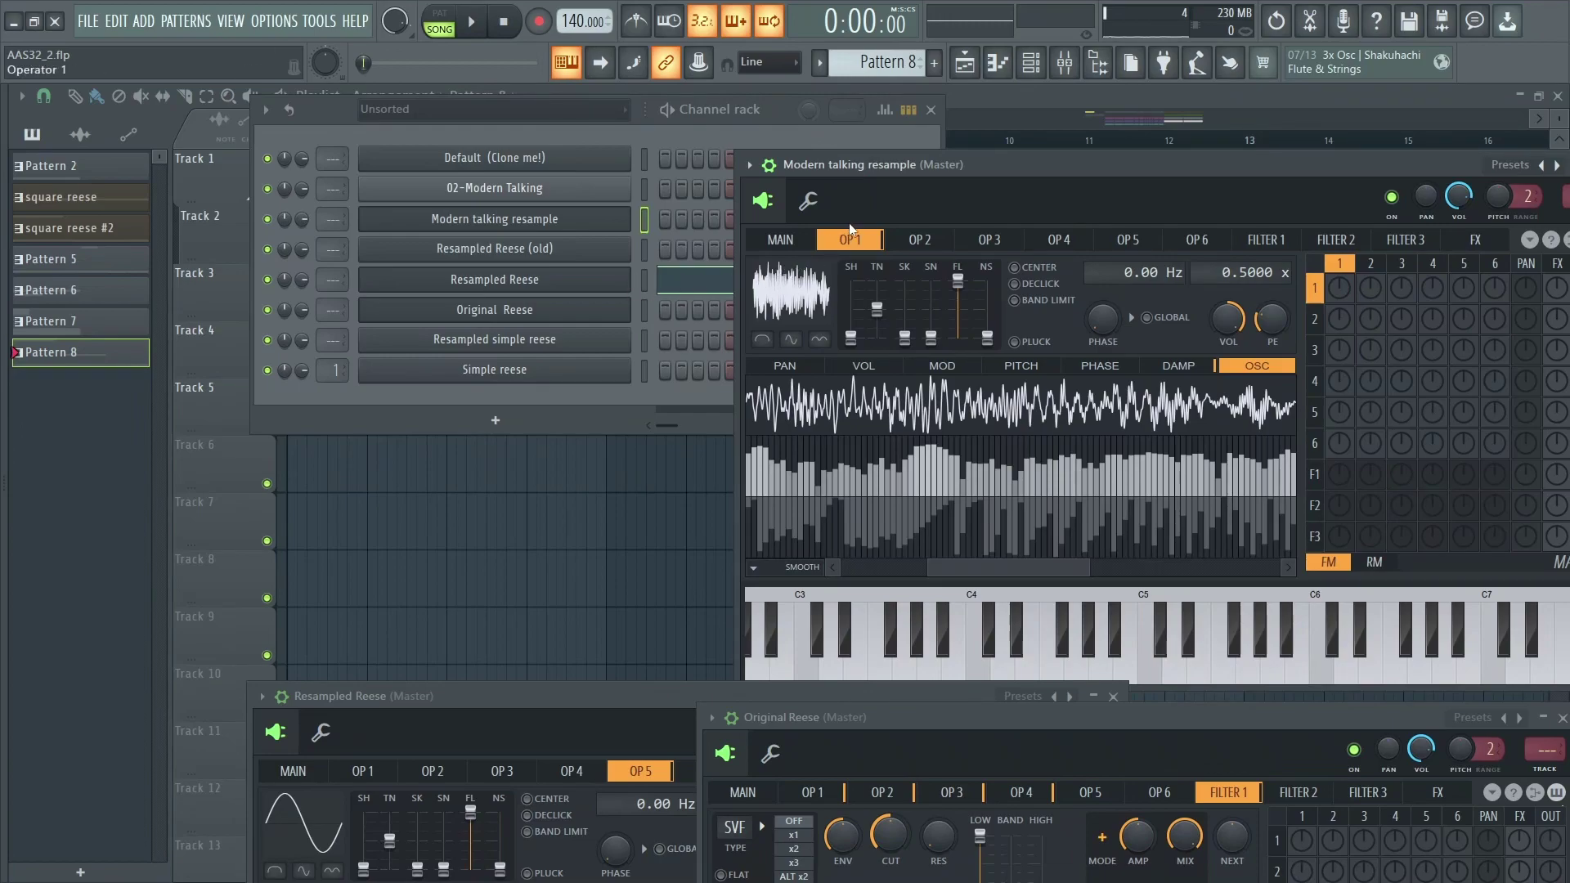
Audition Modern talking resample with low and high notes and show its main settings page.
key("z")
key("t")
key("e")
key("b")
key("v")
key("c")
key("x")
key("z")
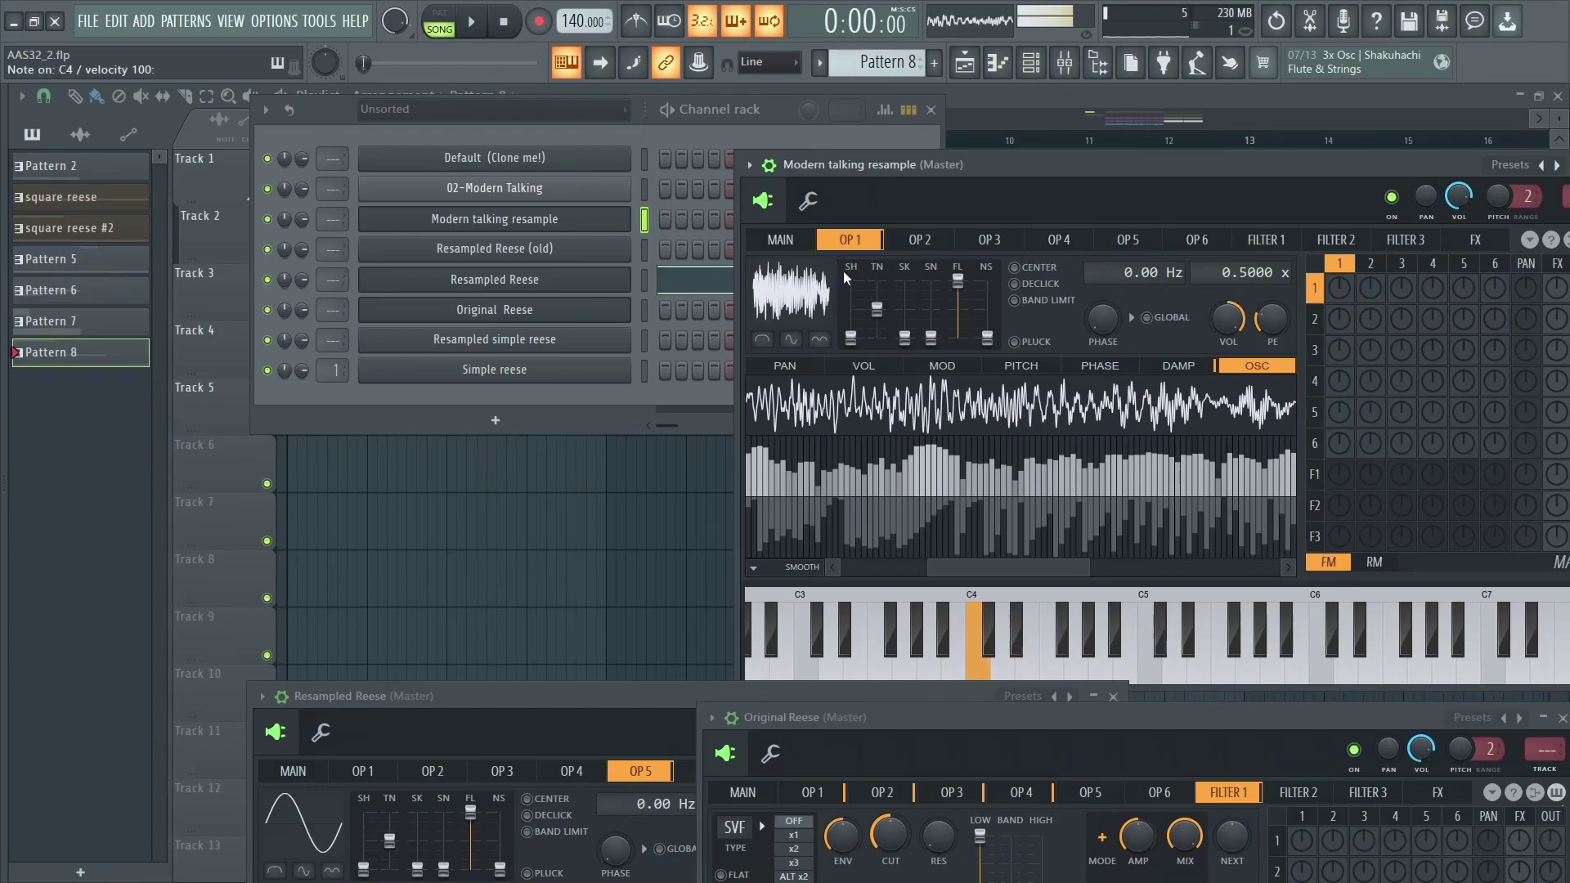
left_click(789, 242)
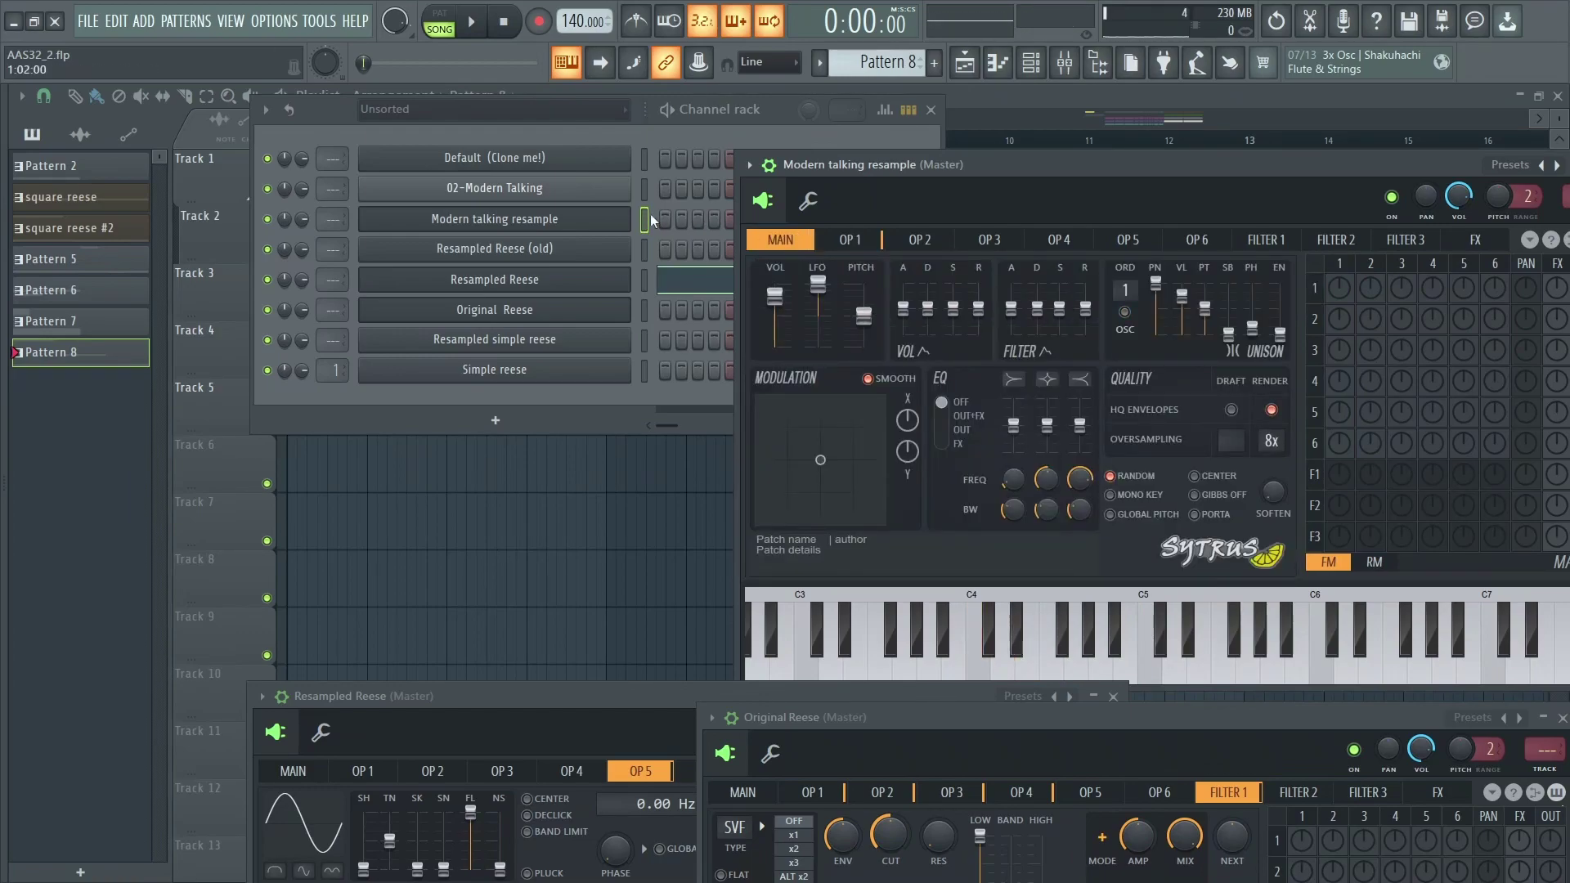
Hide the Modern talking resample and Resampled Reese windows, leaving Original Reese open over the channel rack.
left_click(643, 251)
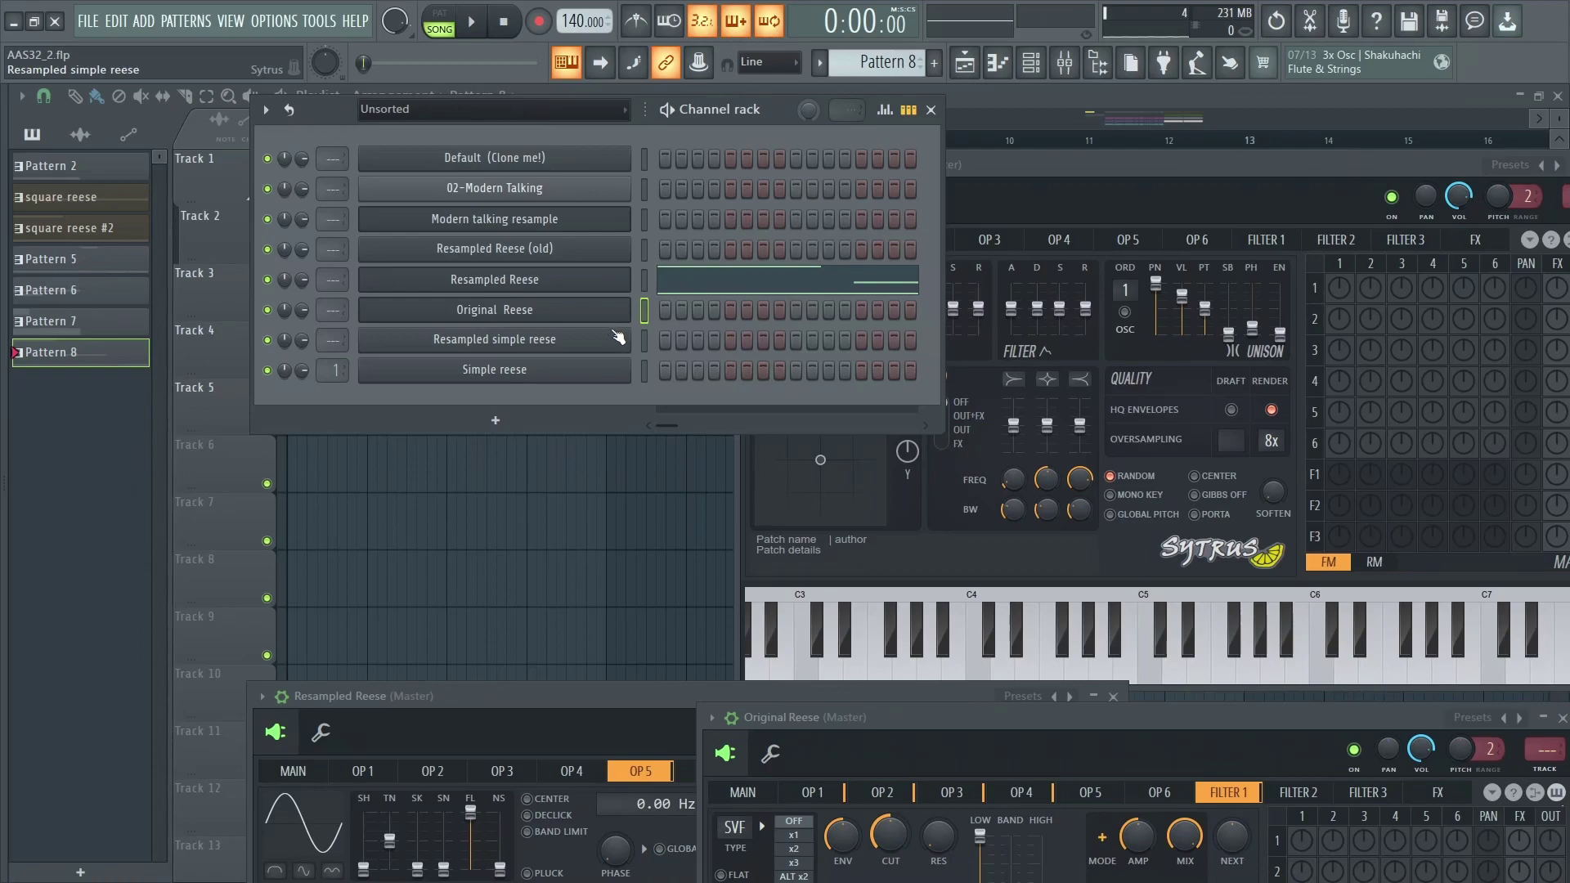
left_click(644, 279)
left_click(599, 283)
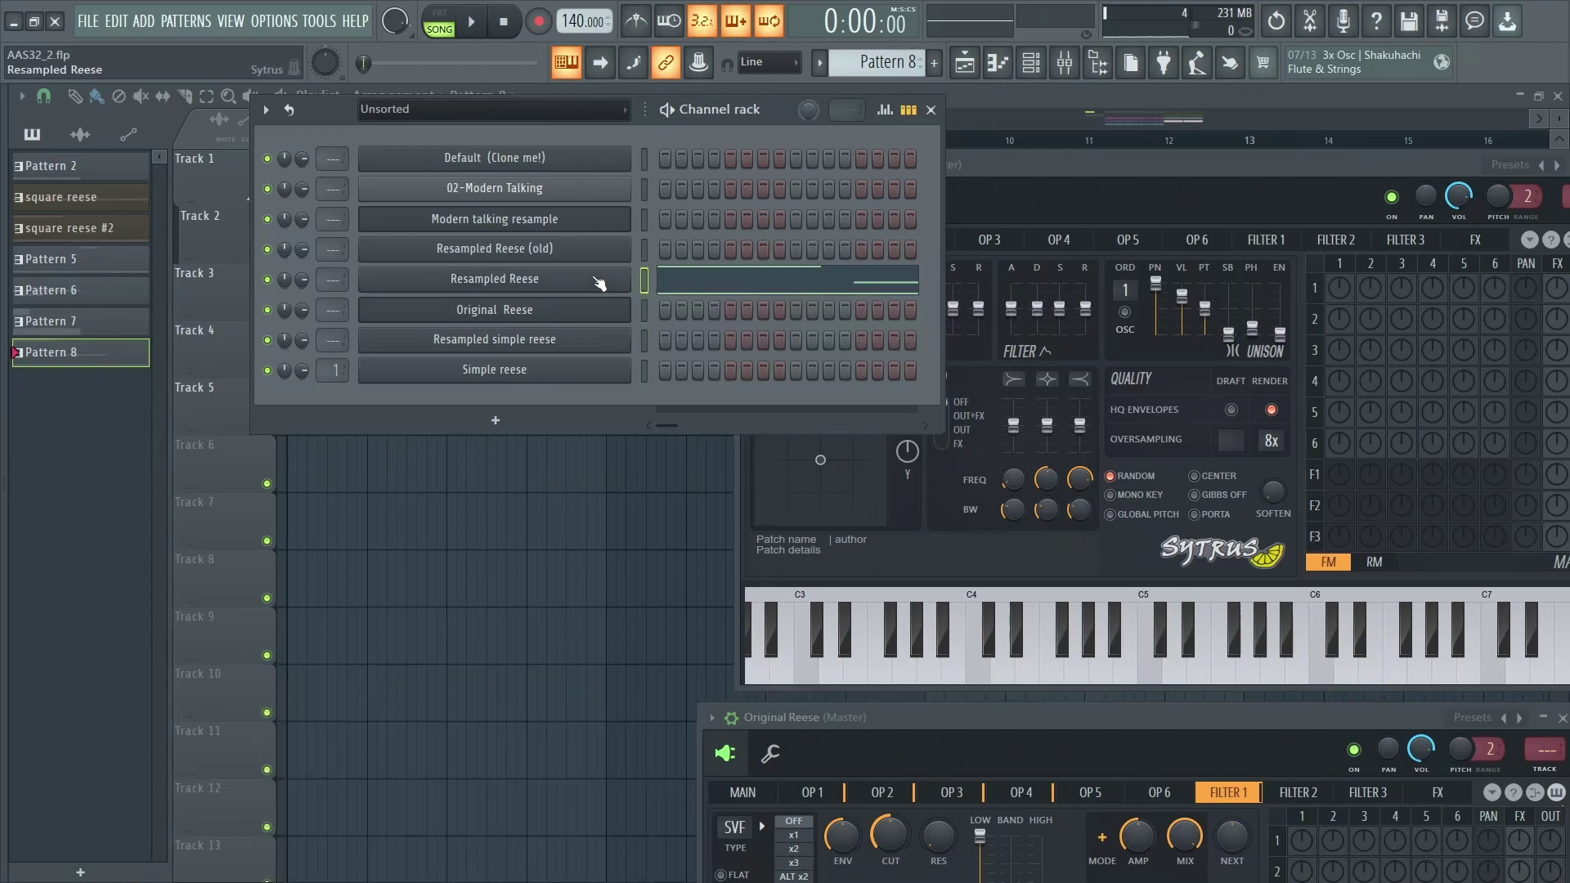
left_click(597, 282)
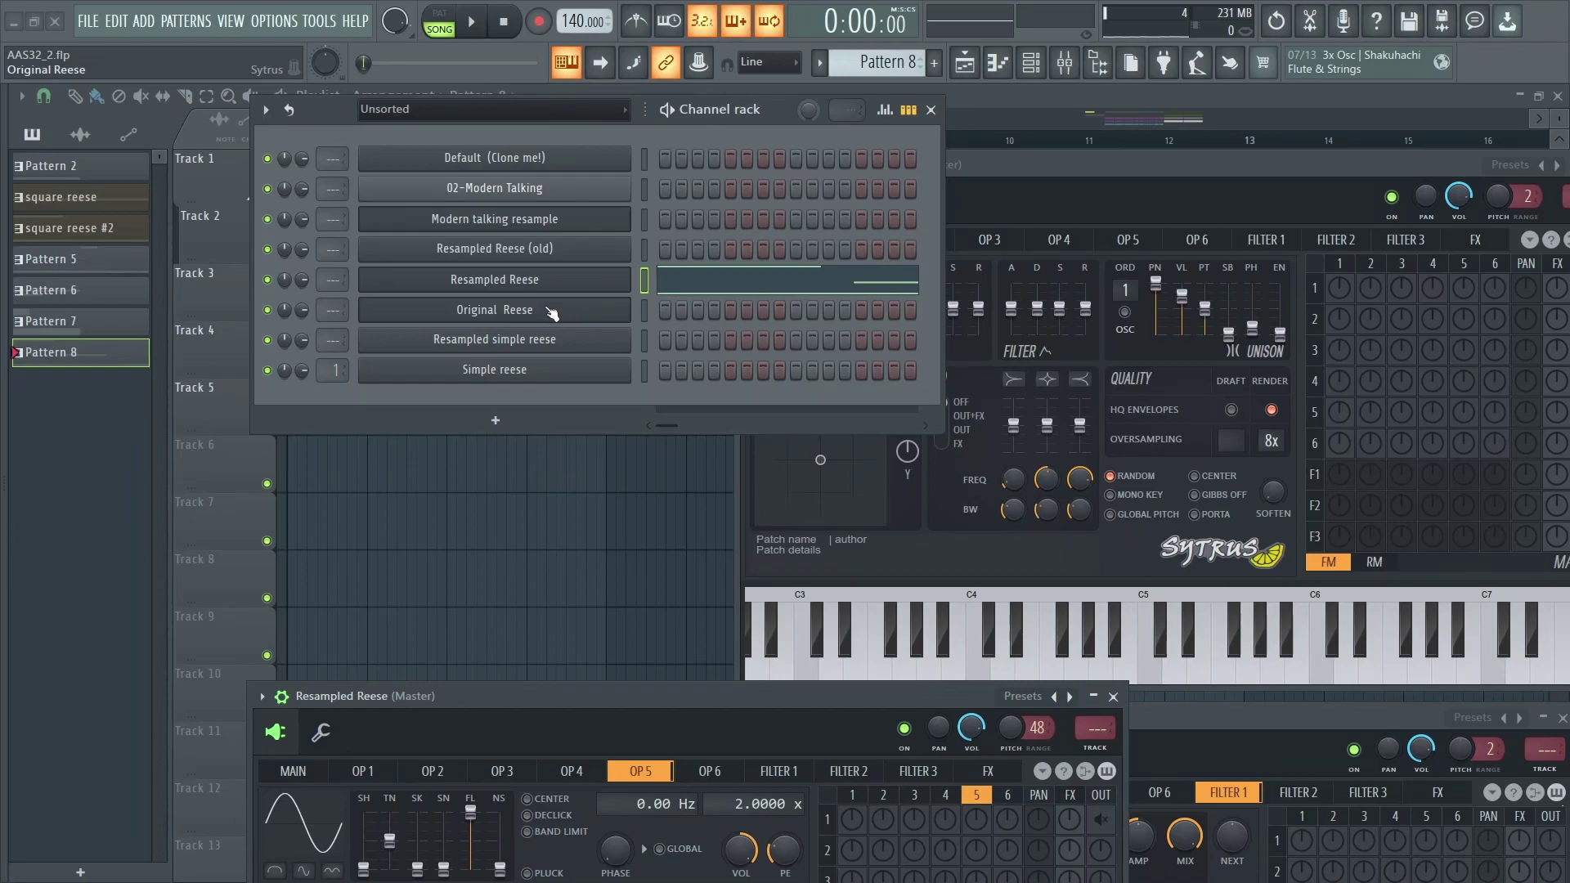
left_click(587, 308)
left_click(584, 272)
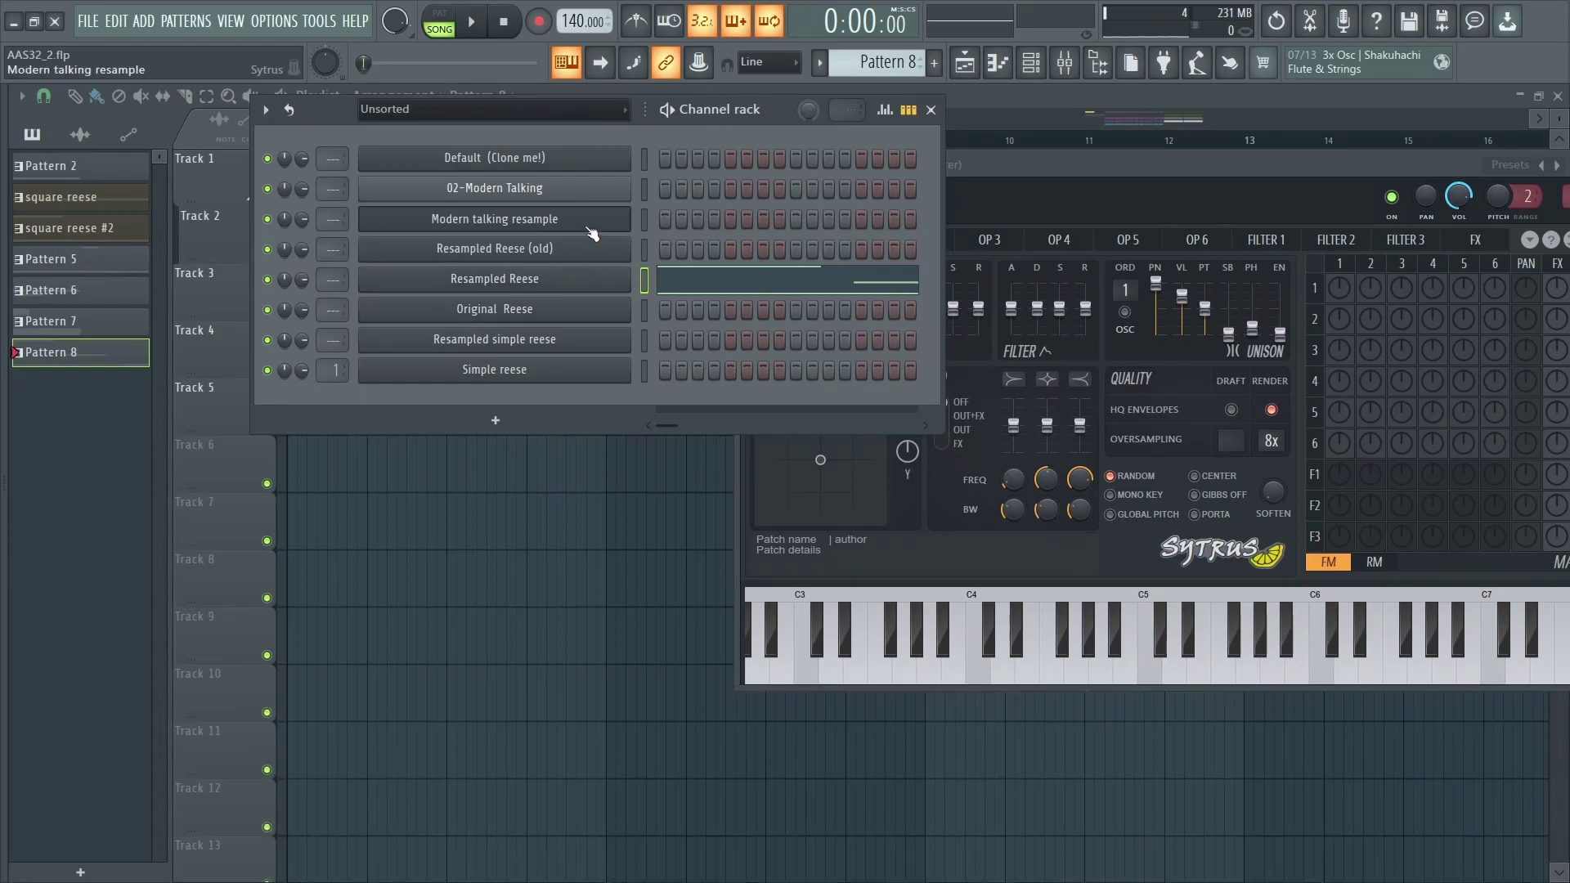
left_click(587, 225)
left_click(594, 282)
left_click(589, 315)
left_click_drag(846, 739, 695, 308)
left_click(605, 274)
Review operators 1 to 4 of Original Reese, examining their oscillator waveforms, harmonics and frequency ratios.
left_click(646, 332)
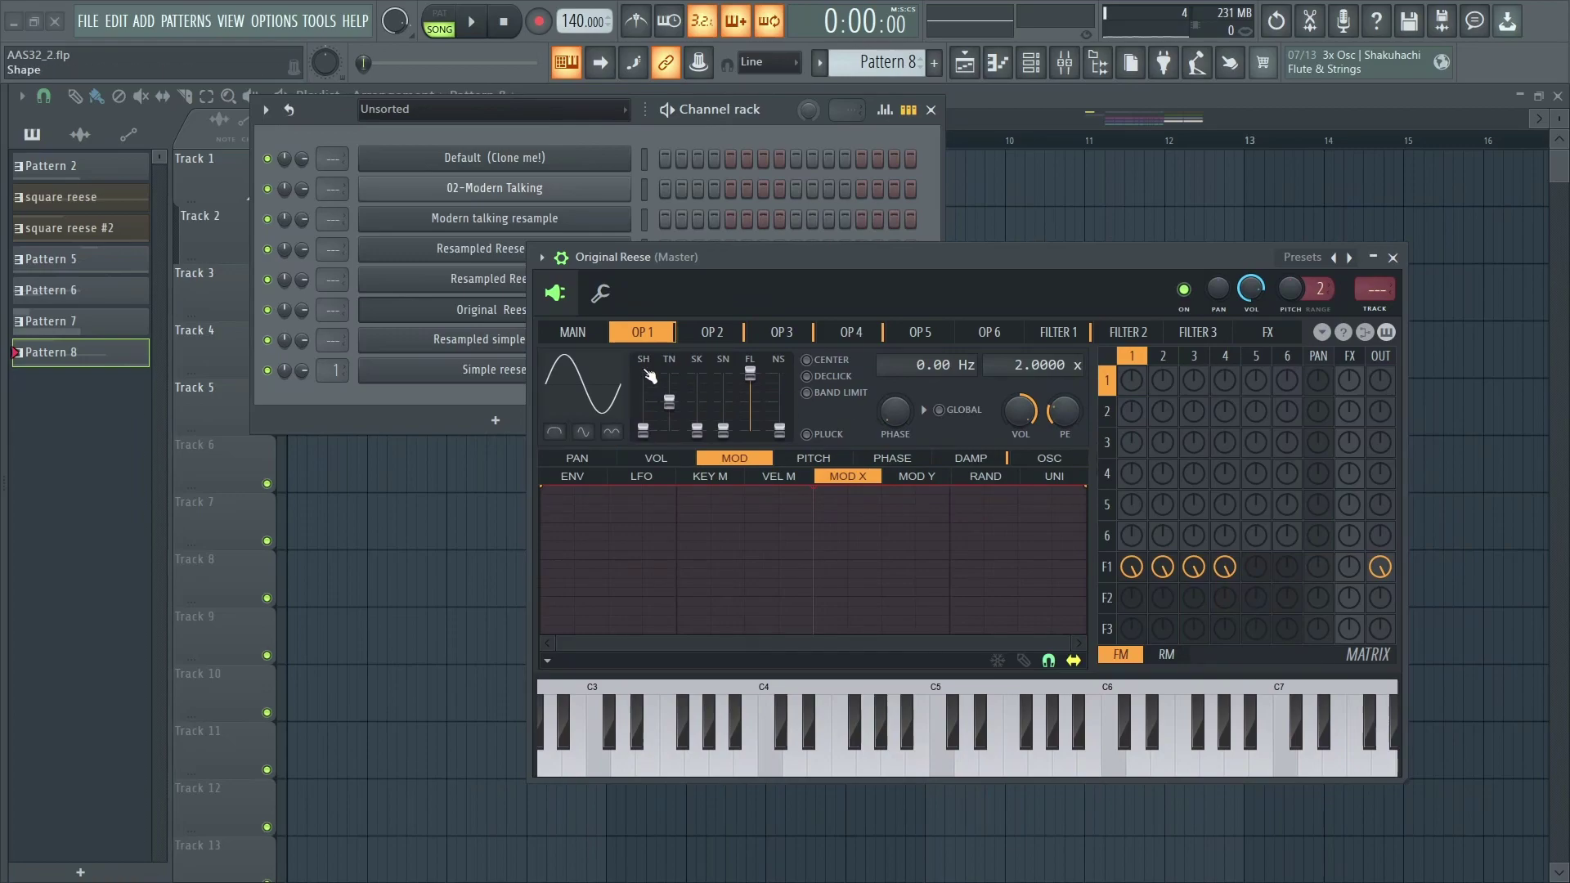
left_click(714, 334)
left_click(1047, 456)
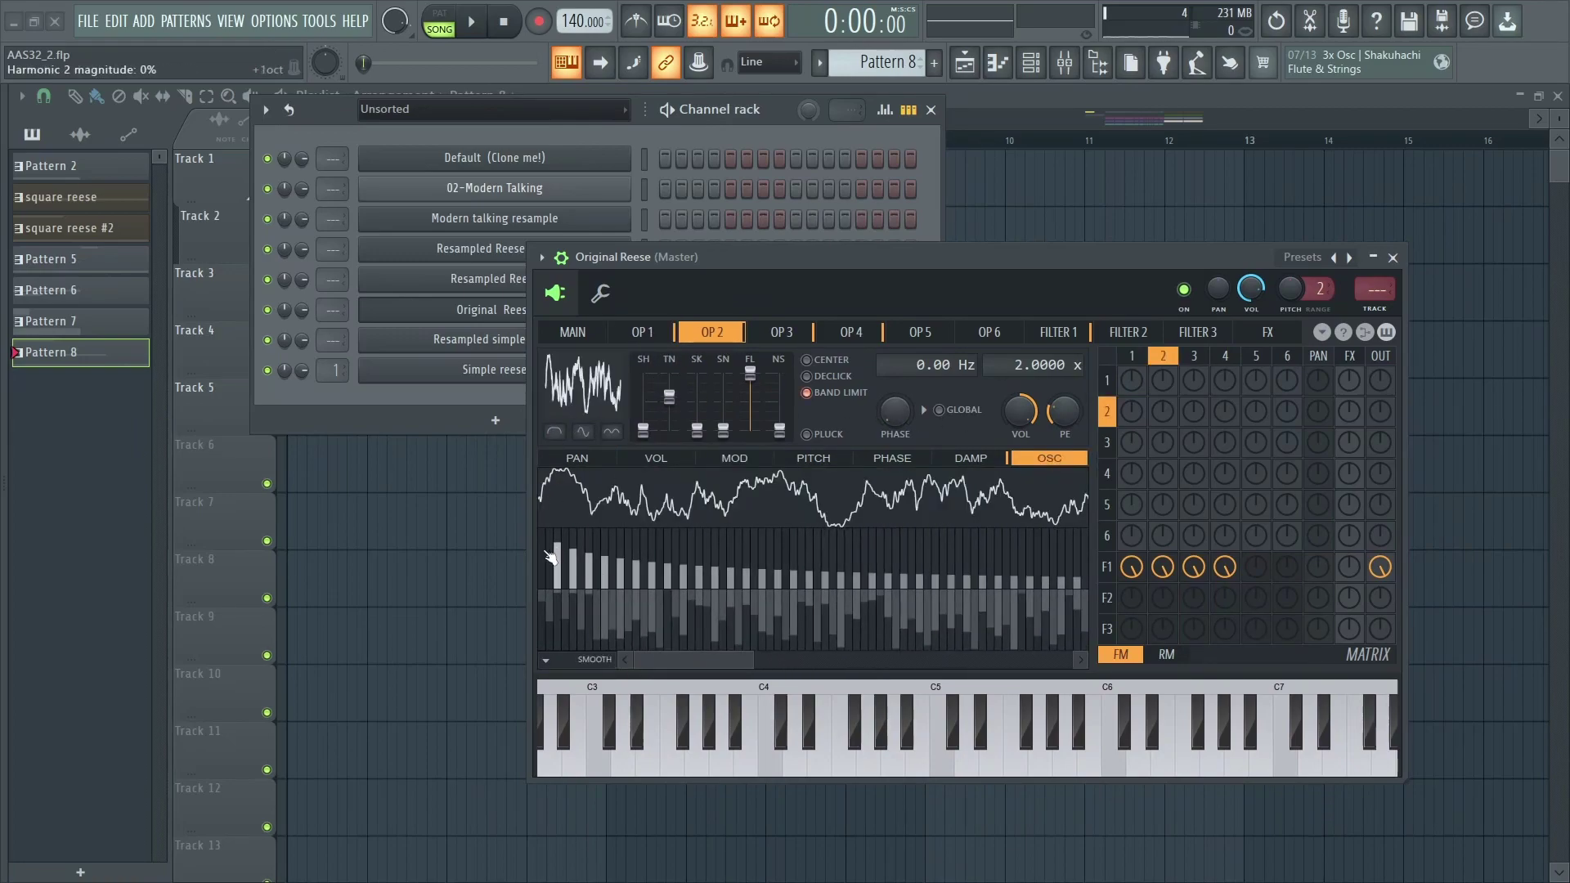
left_click(546, 659)
left_click(782, 332)
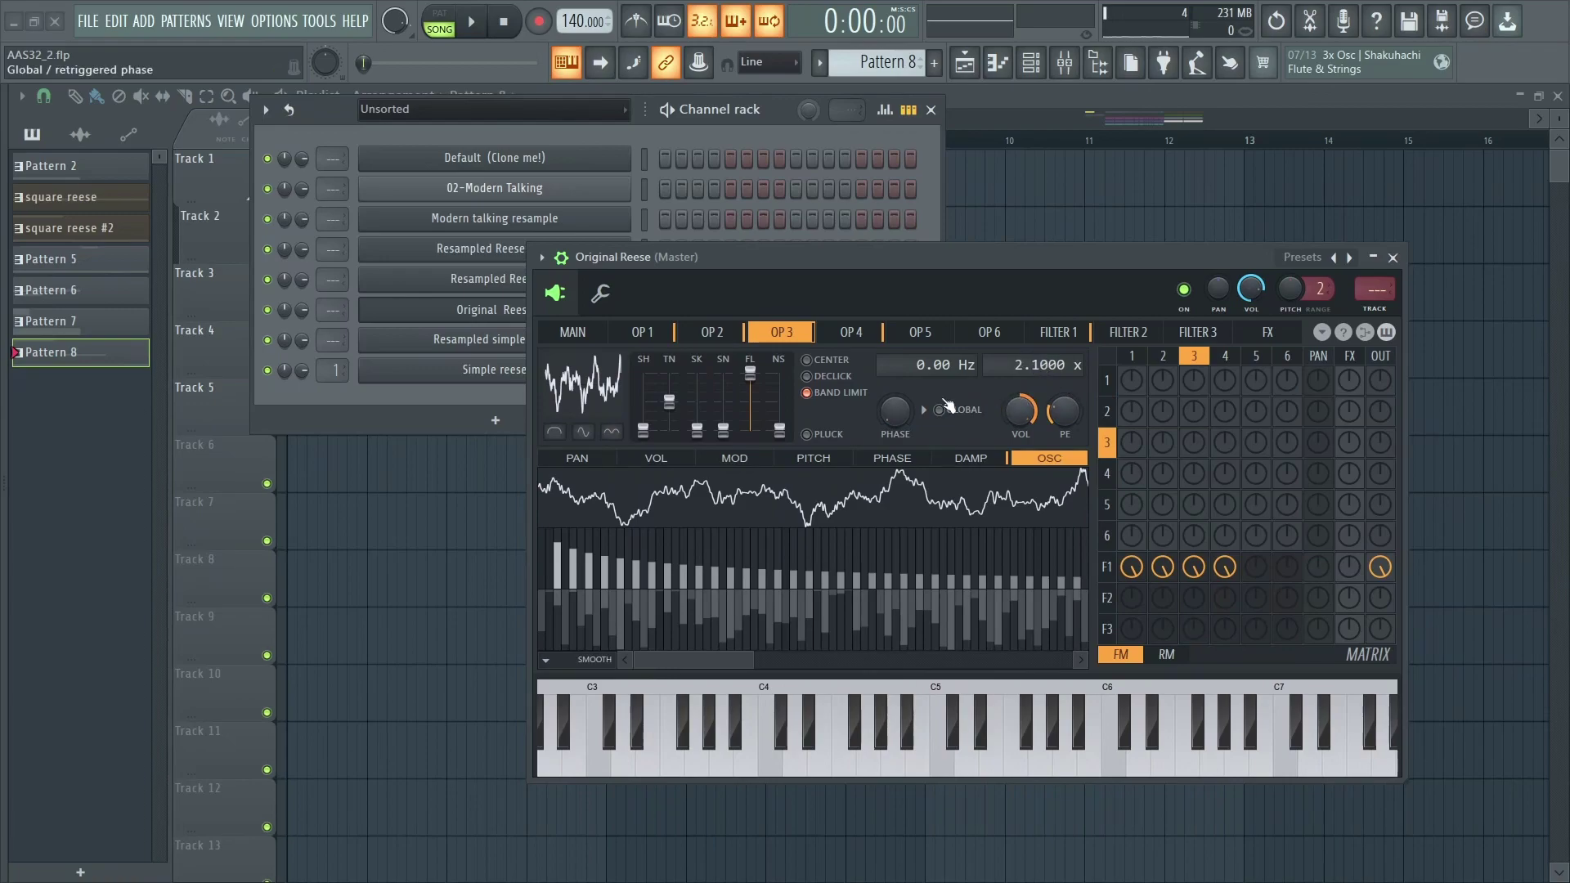
left_click(857, 337)
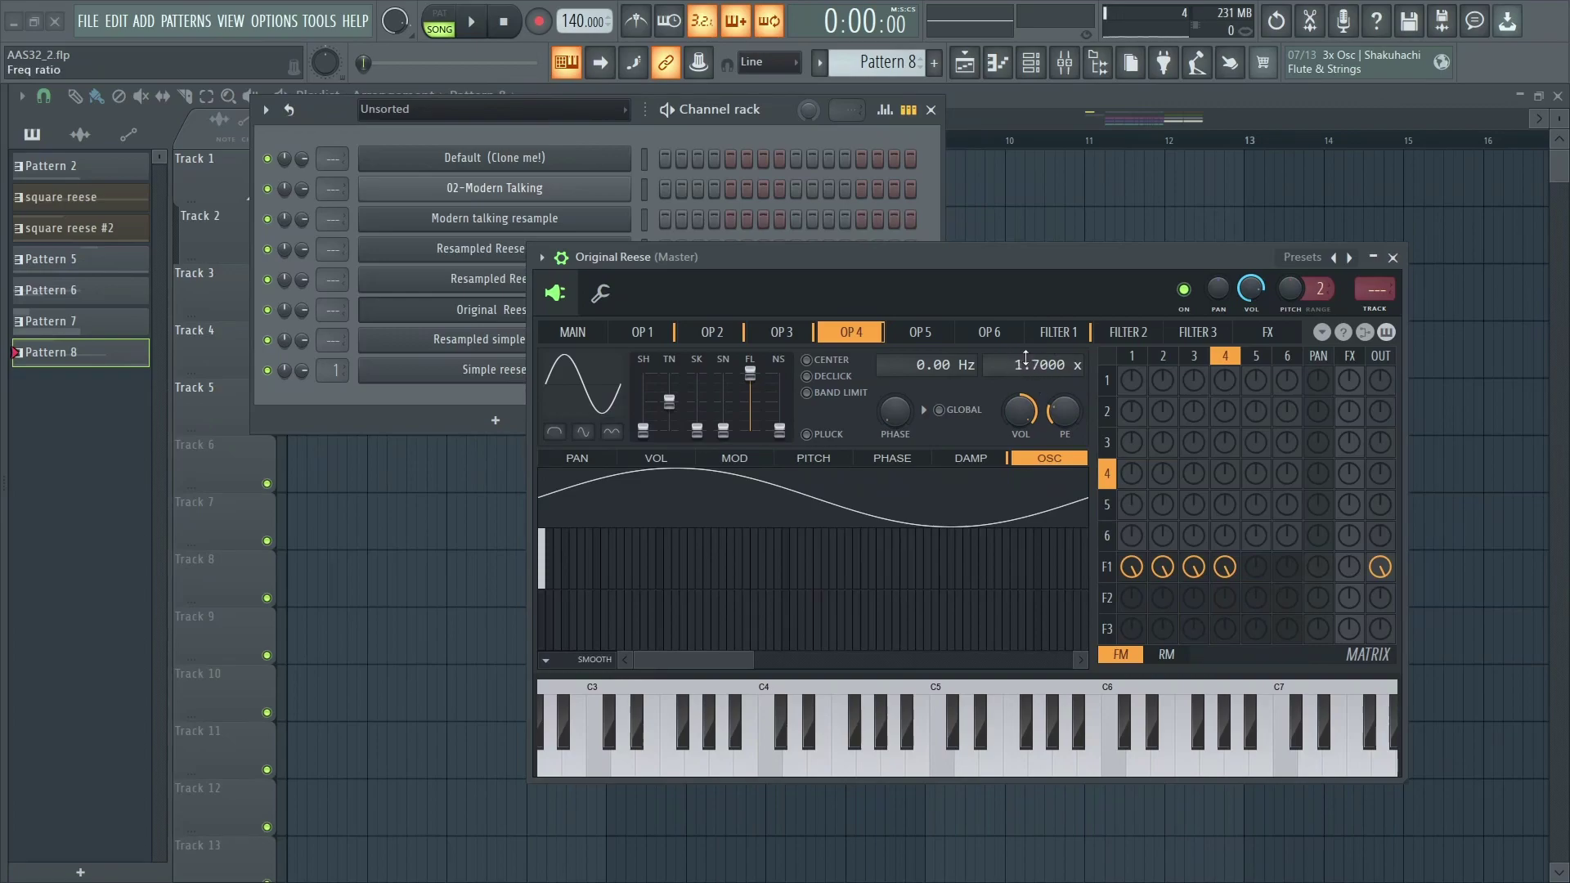
Examine filter 1's waveshaper curve in Original Reese and audition the patch with a few notes.
left_click(1078, 337)
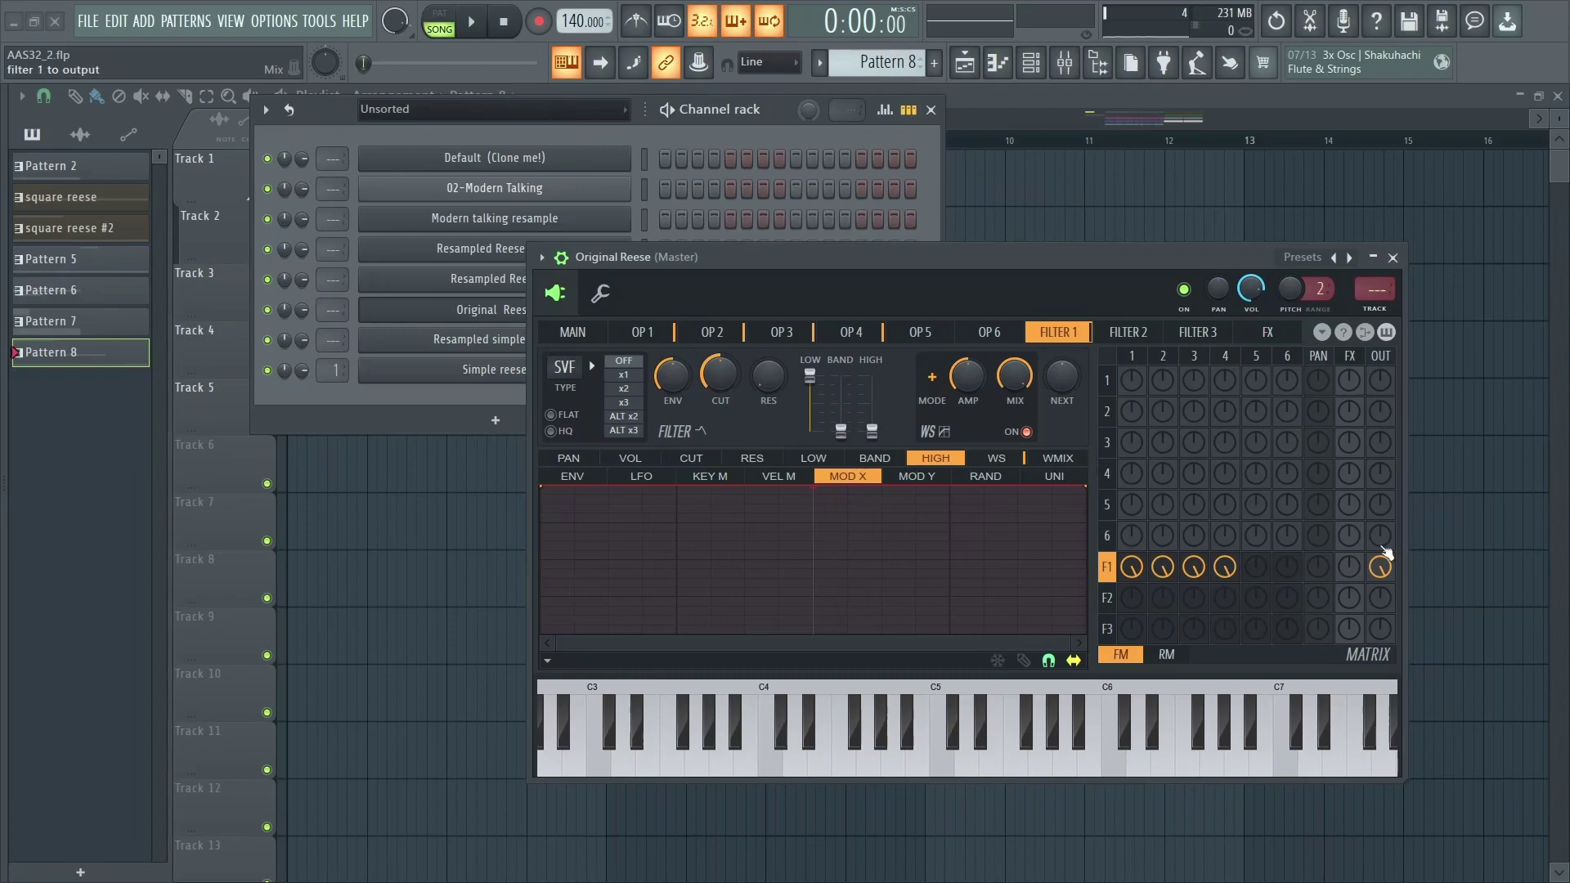
left_click(996, 458)
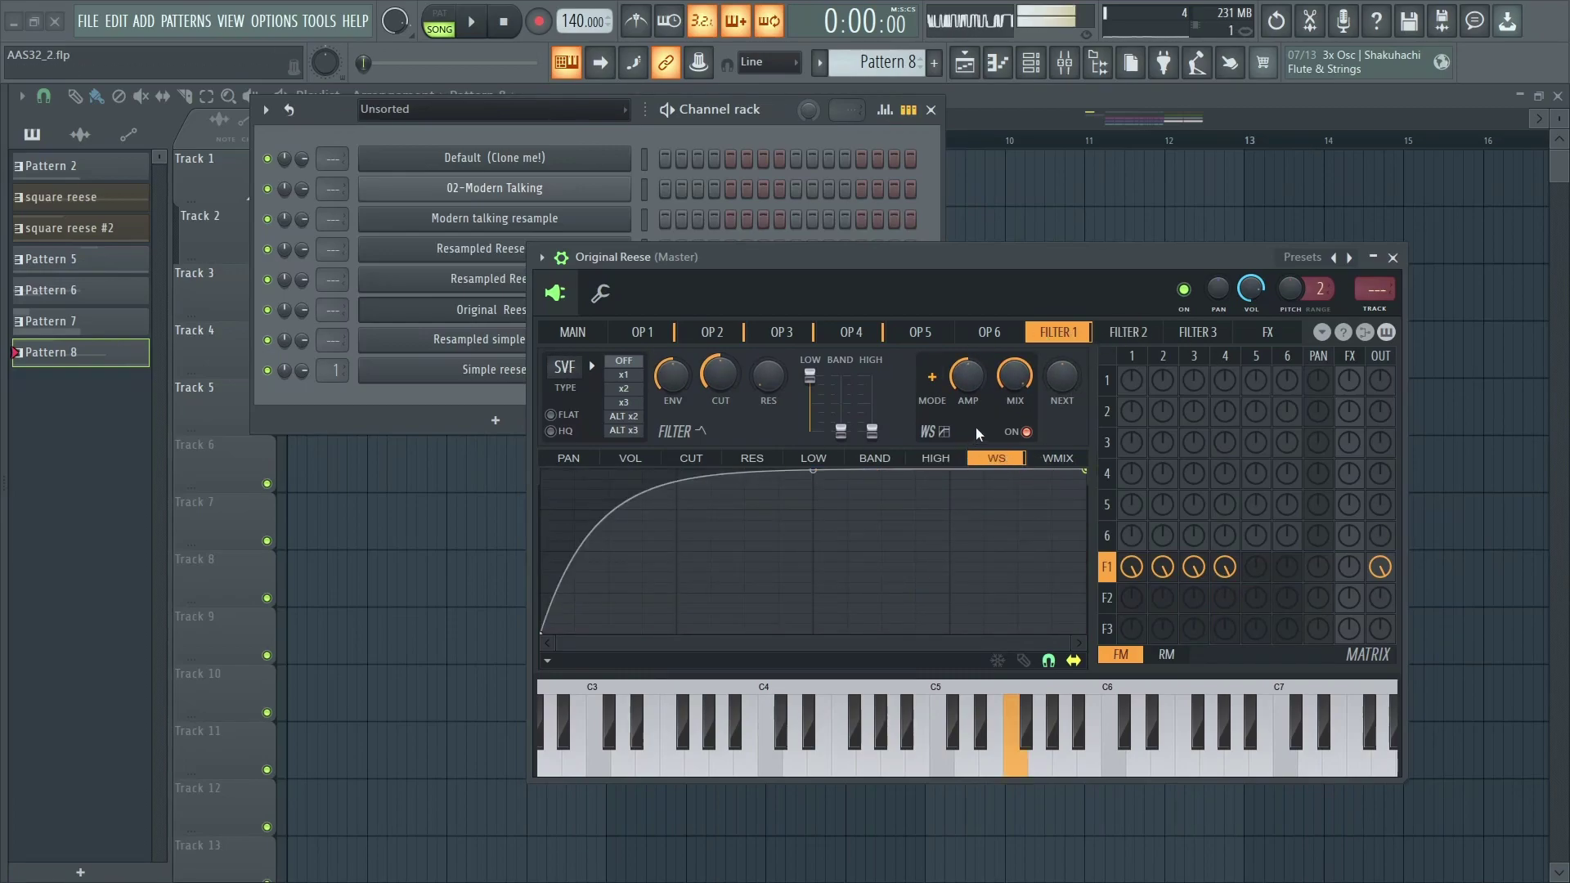
key("u")
key("i")
key("w")
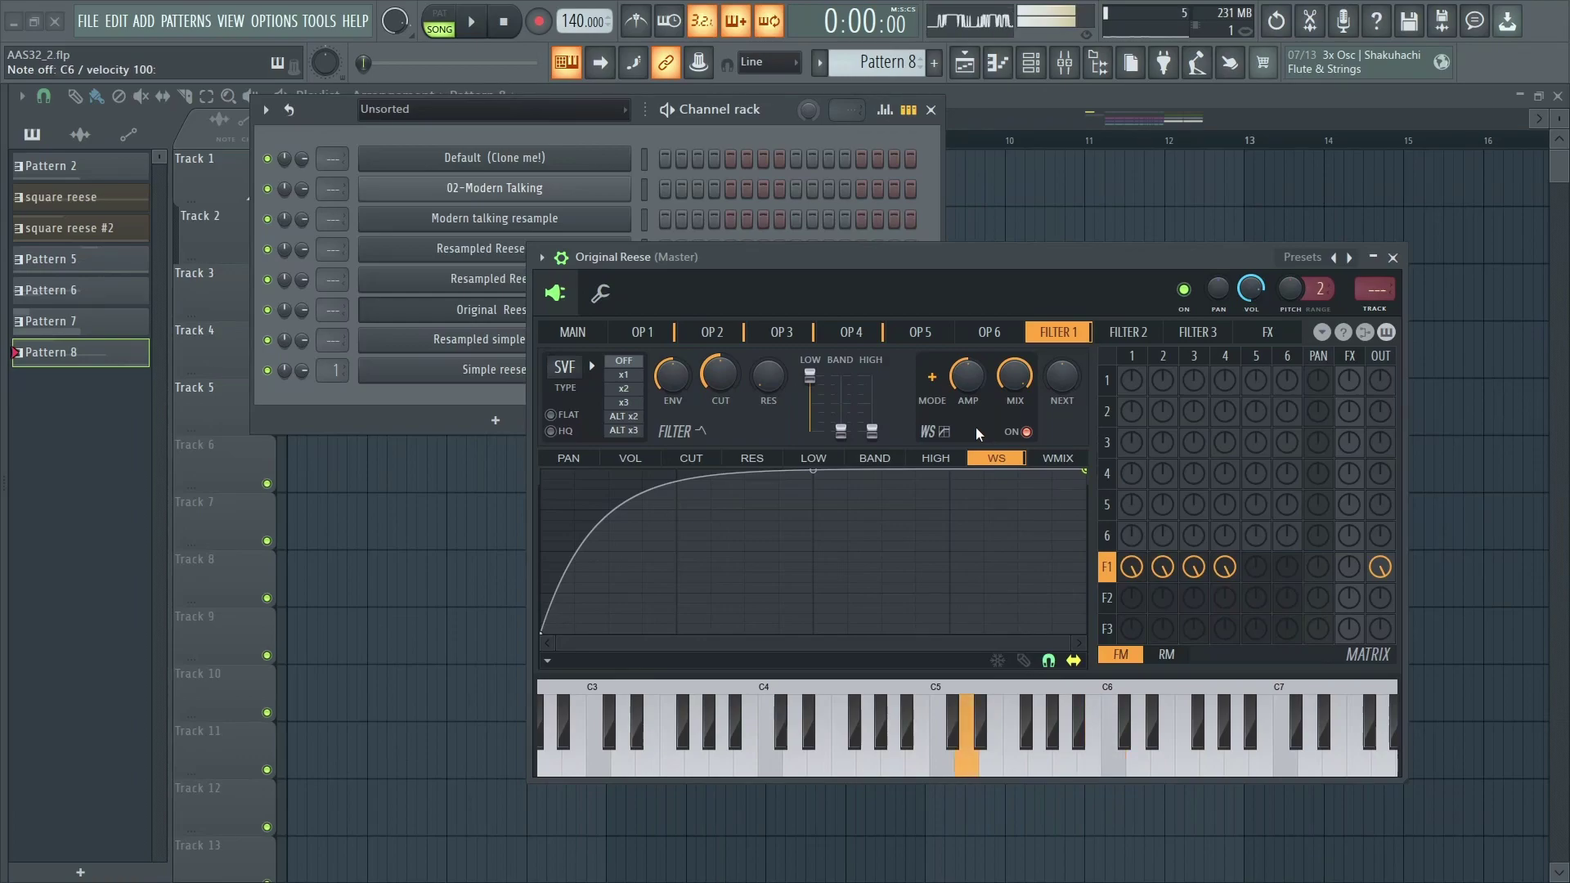
Audition Original Reese with one more note and open Edison from the mixer's master track.
key("p")
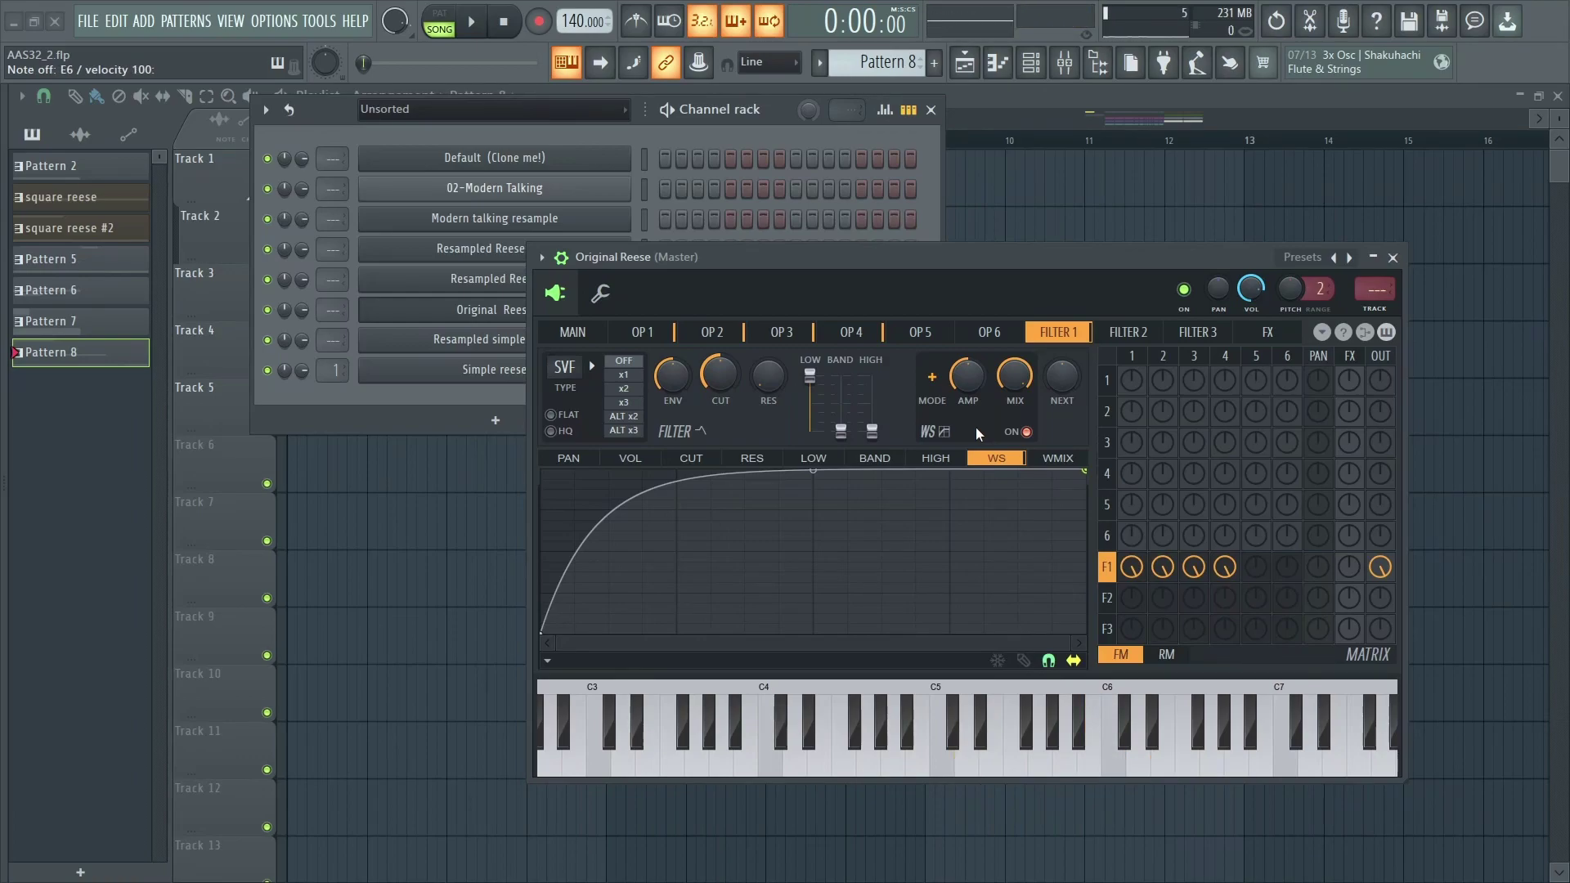
left_click_drag(871, 274, 805, 282)
key("F9")
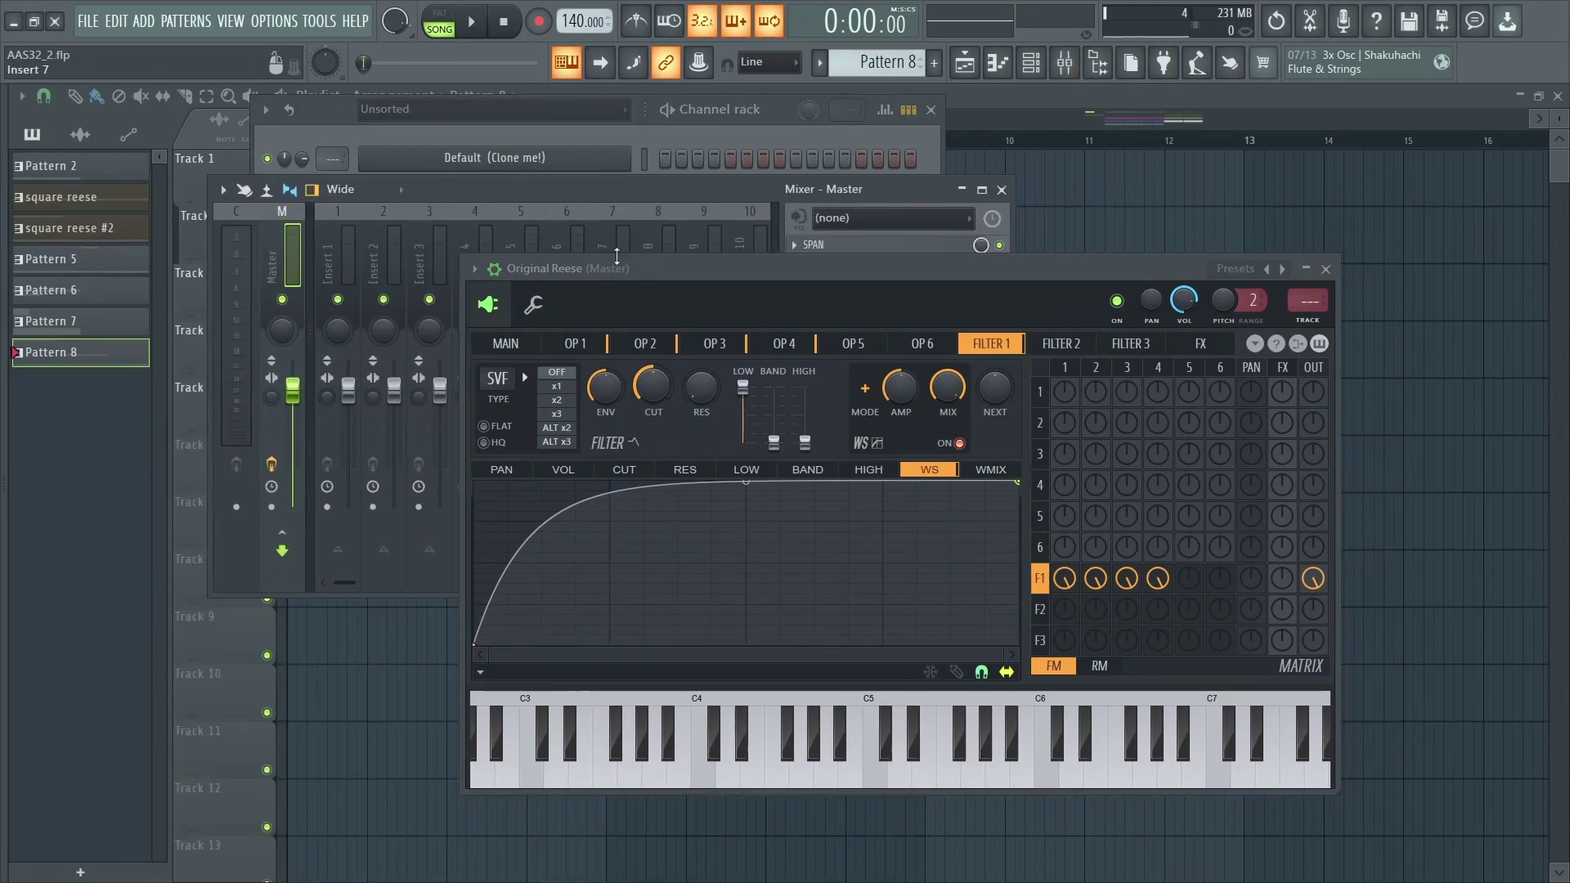
left_click_drag(591, 269, 819, 384)
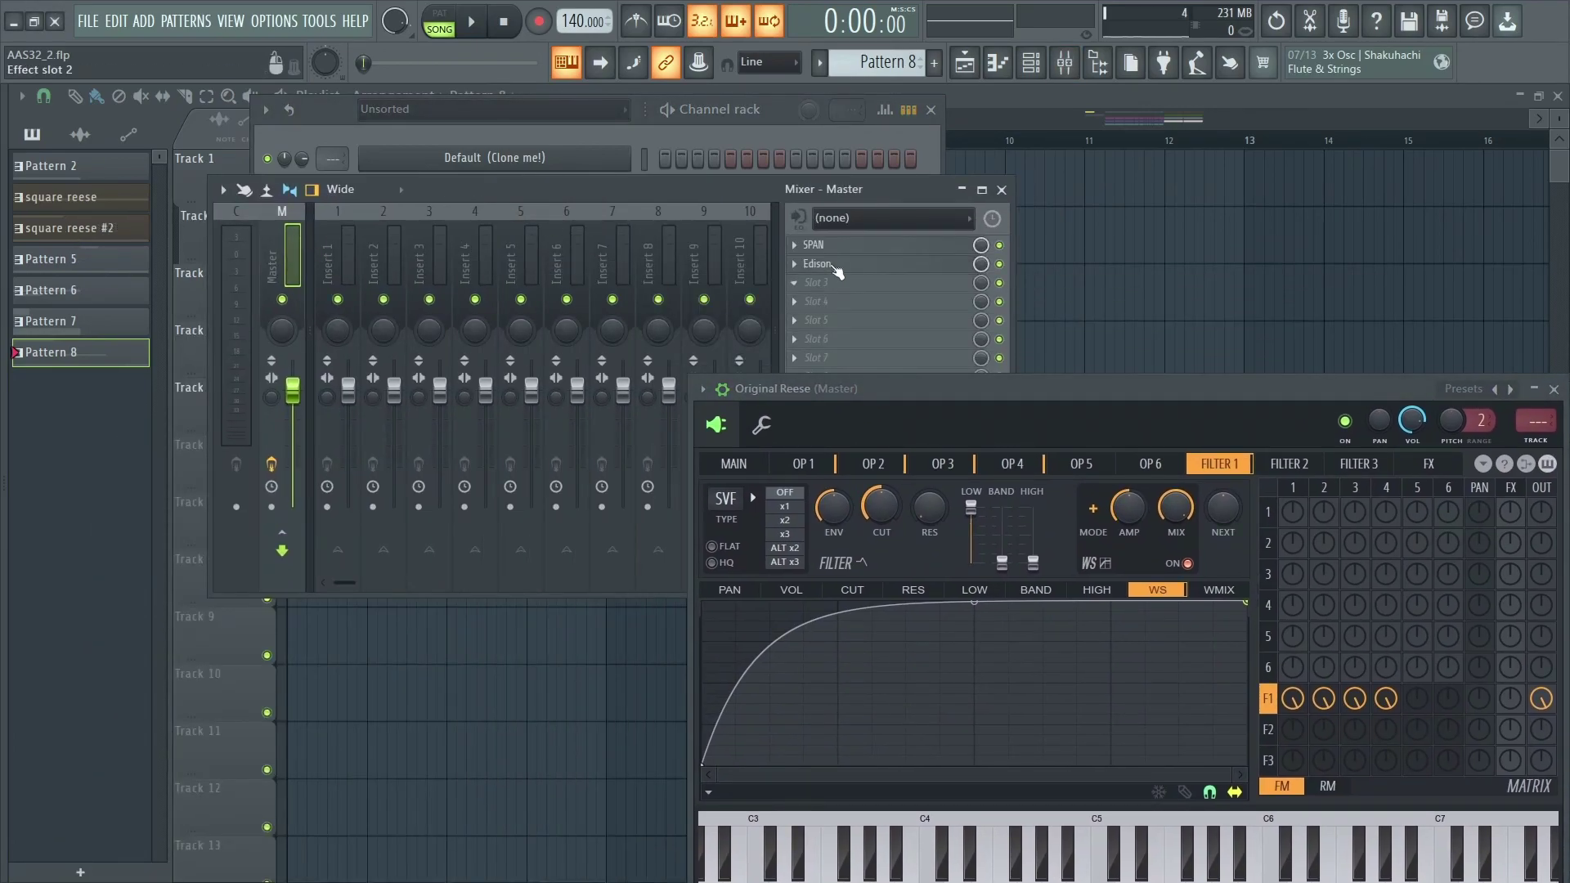
left_click(824, 265)
left_click_drag(633, 263, 249, 185)
left_click_drag(620, 174, 731, 177)
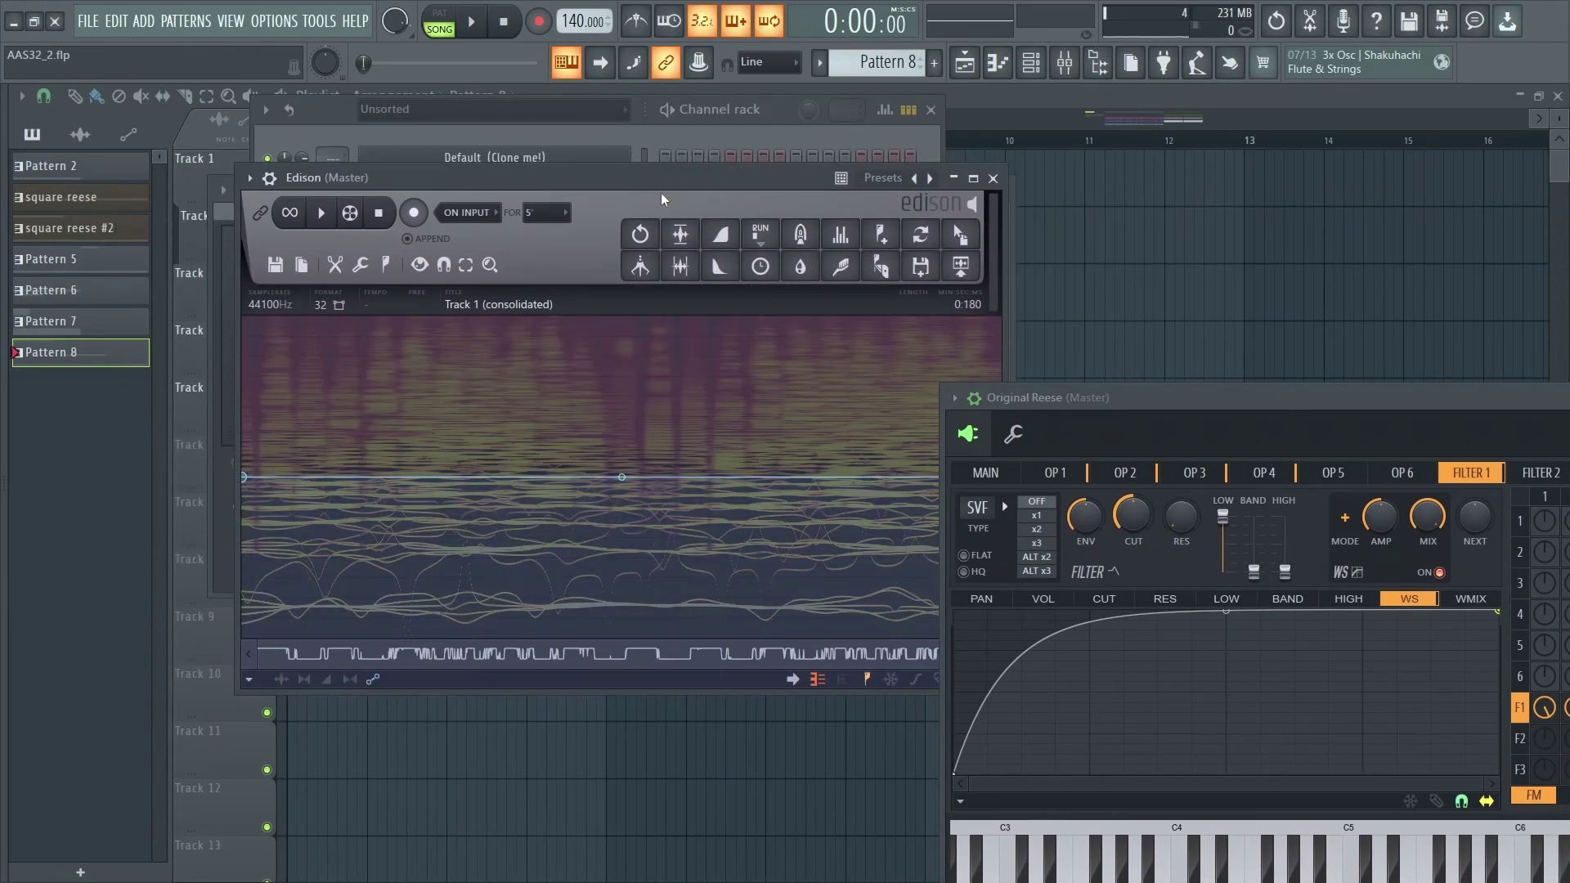
Turn off the spectrum and dual view in Edison so the sample displays as a plain waveform beside Original Reese.
right_click(563, 426)
mouse_move(590, 534)
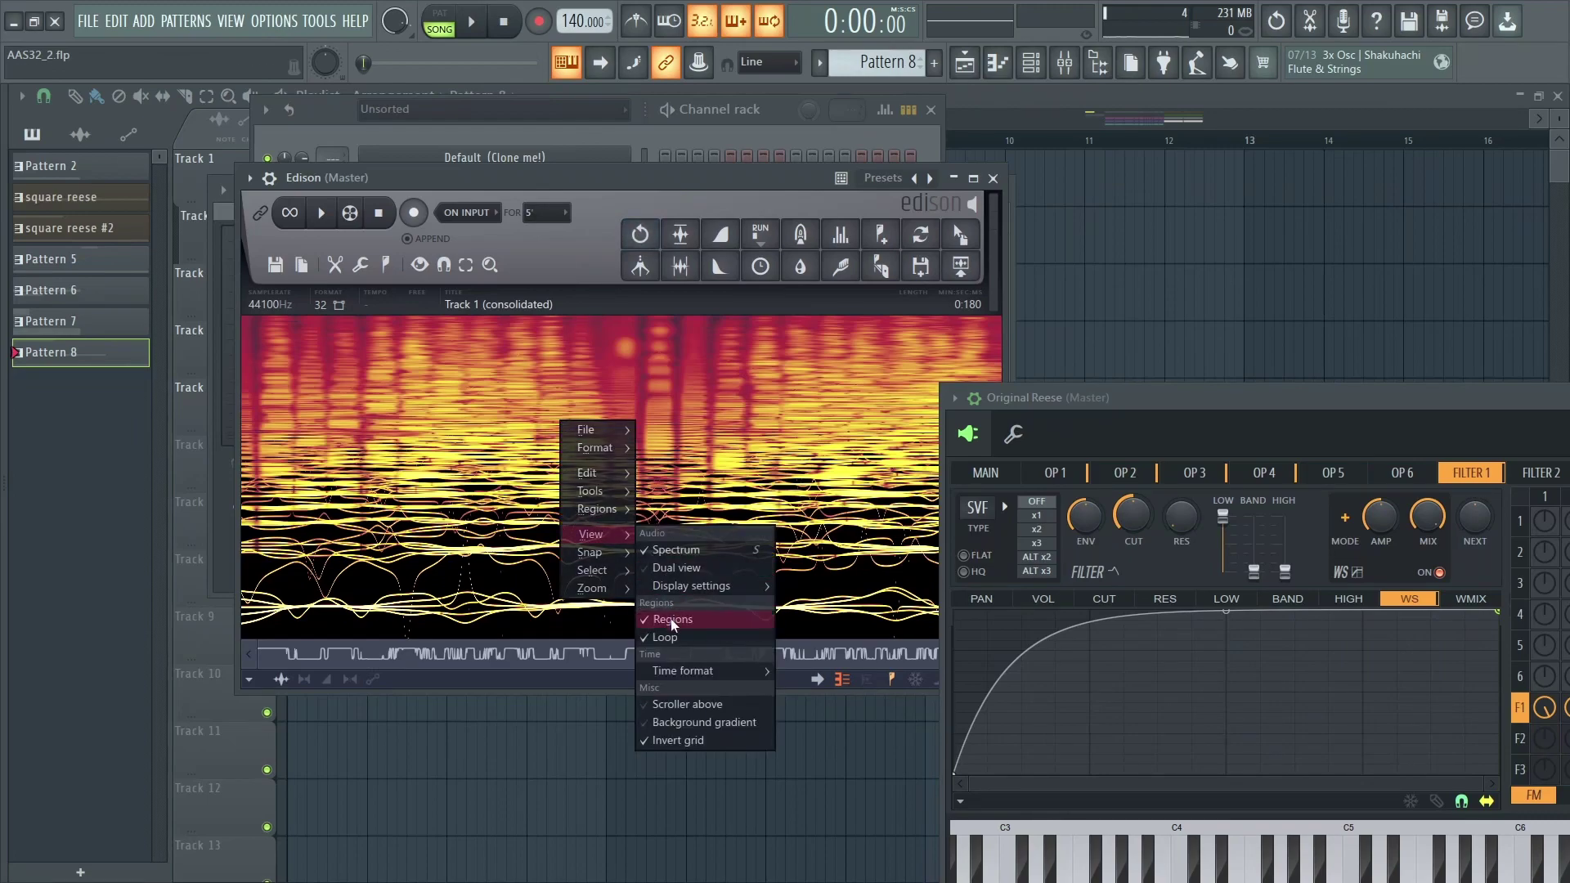
left_click(676, 569)
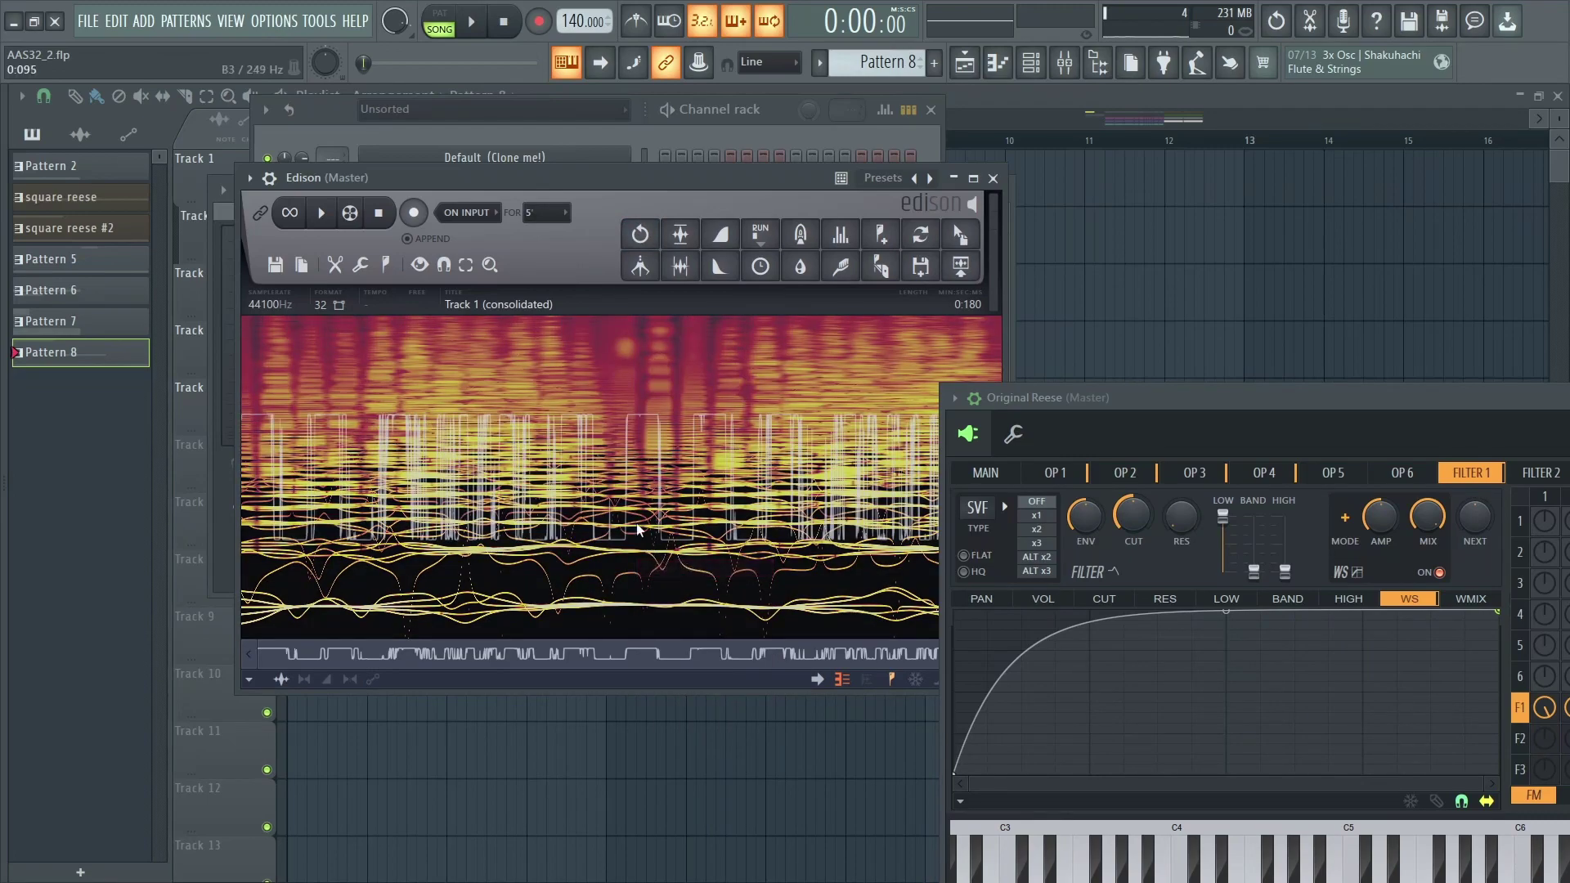
right_click(593, 391)
mouse_move(631, 511)
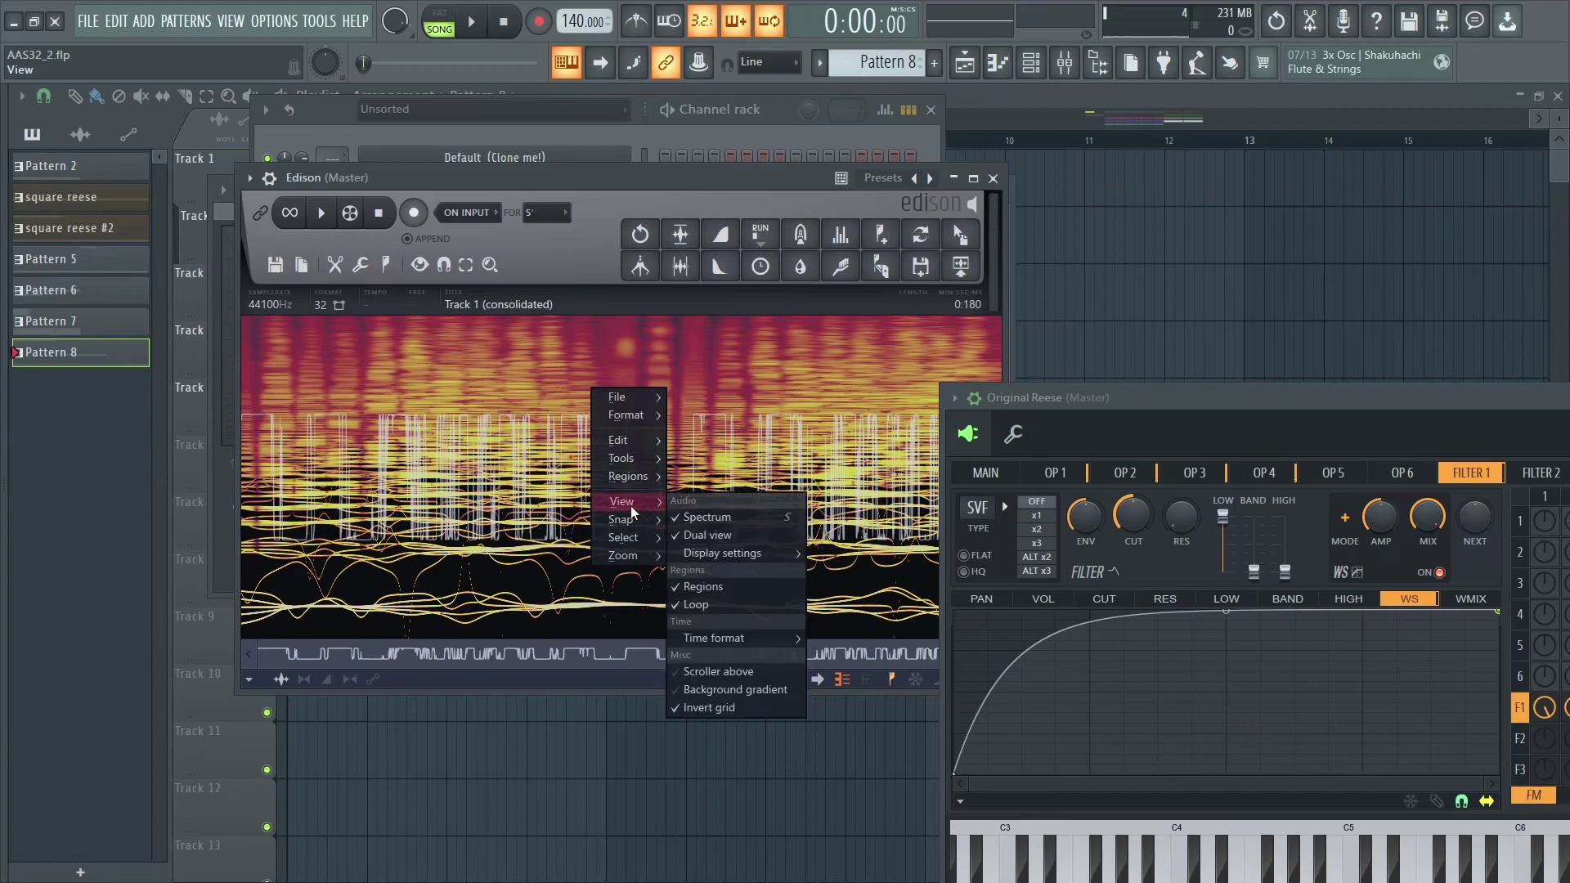
left_click(702, 516)
right_click(552, 360)
mouse_move(619, 471)
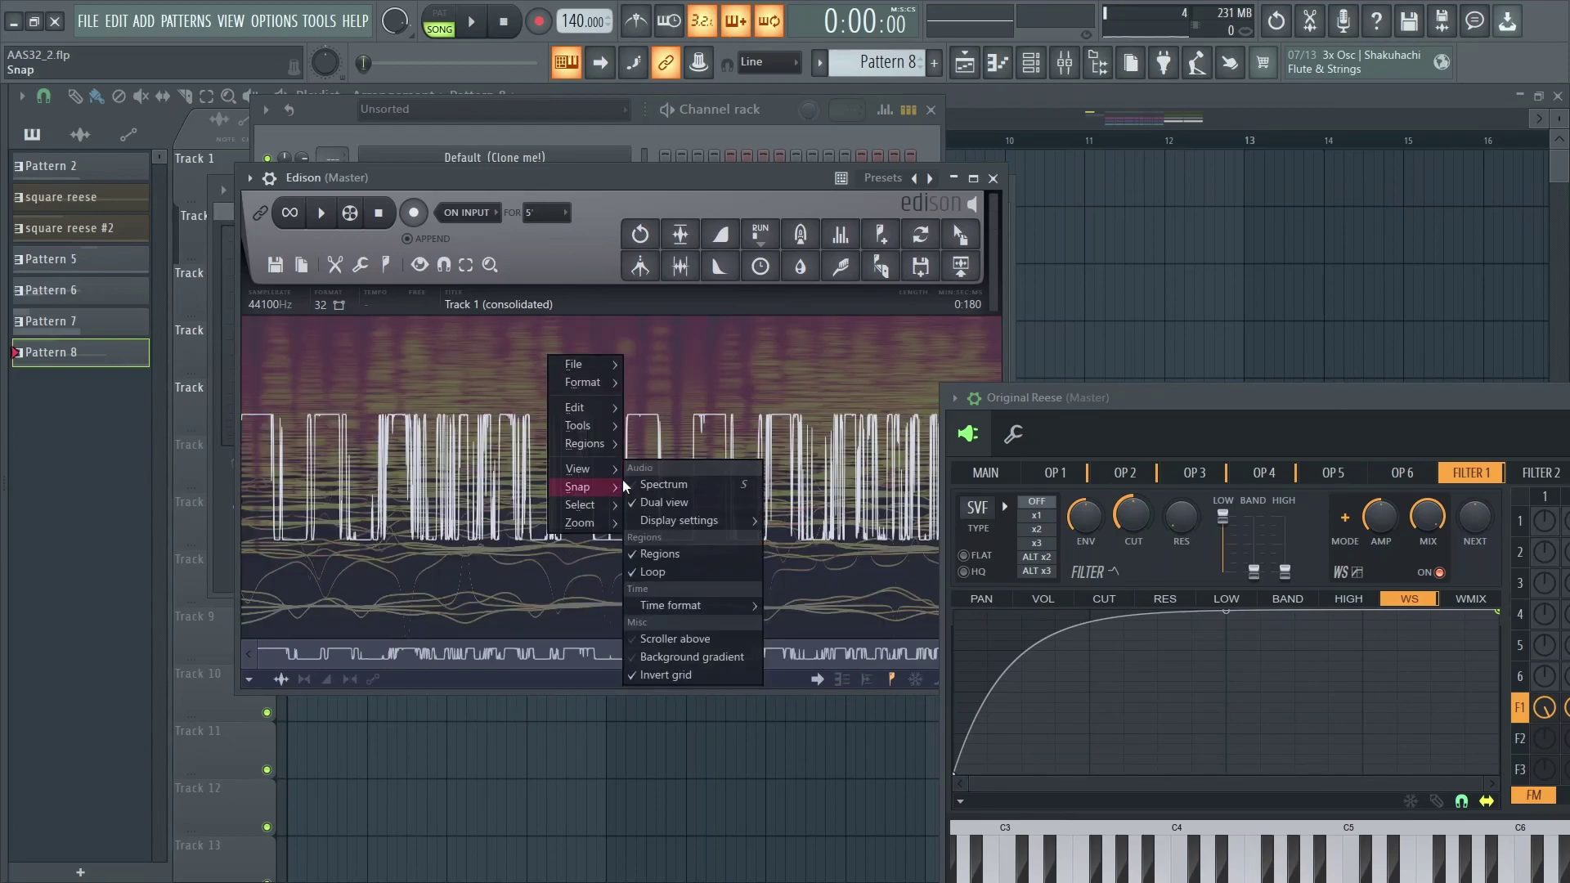
left_click(661, 502)
left_click_drag(677, 179, 564, 194)
left_click_drag(1071, 382, 1068, 265)
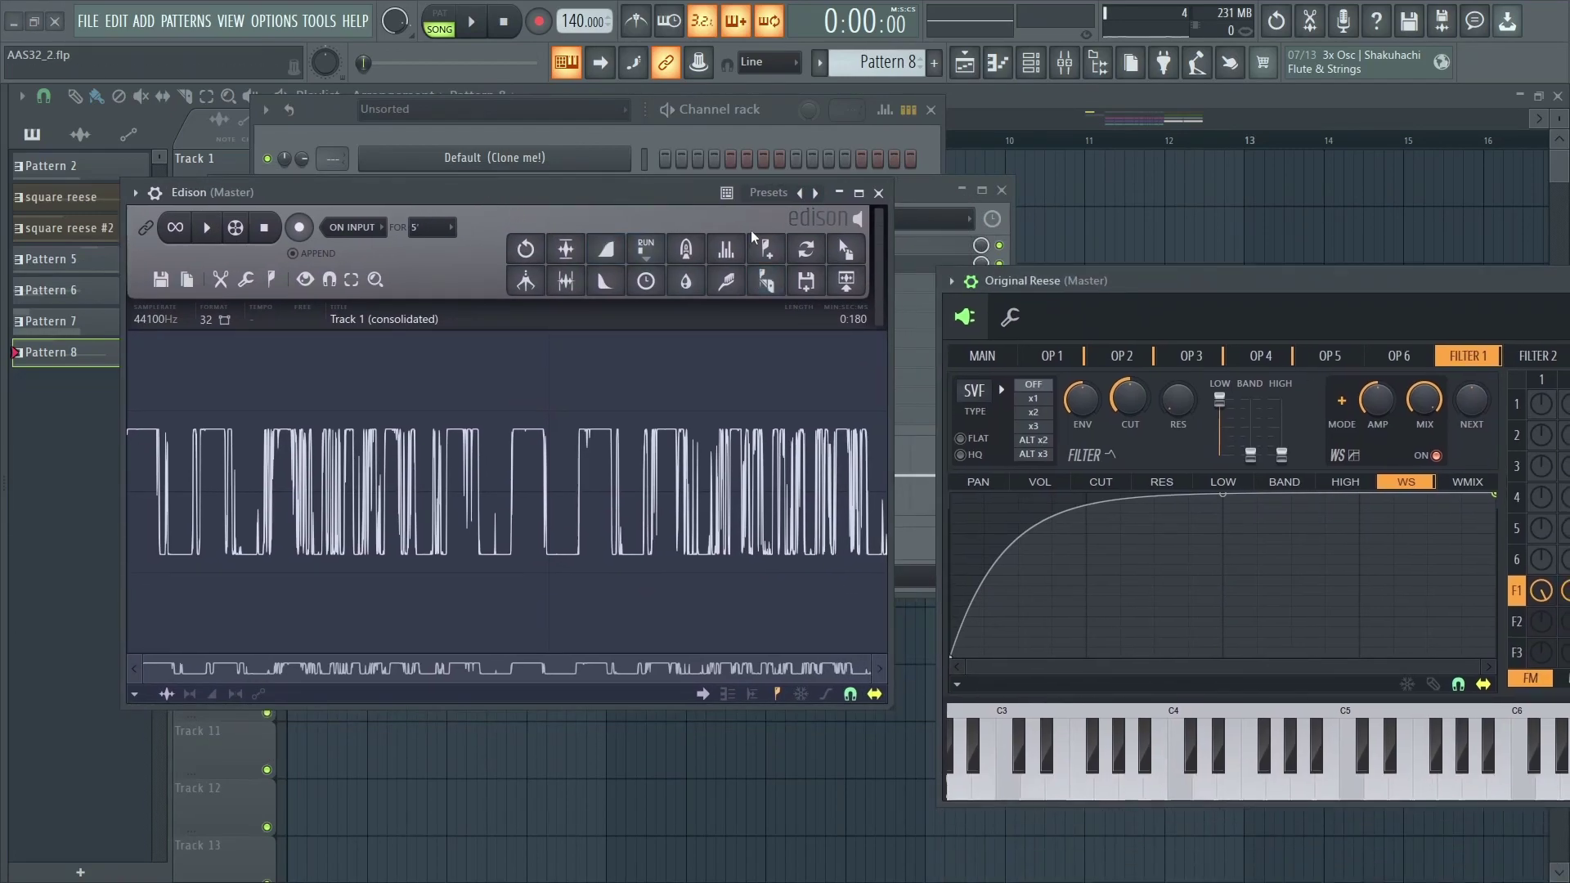
Play the existing sample in Edison and clear it, keeping Original Reese open alongside.
left_click(209, 229)
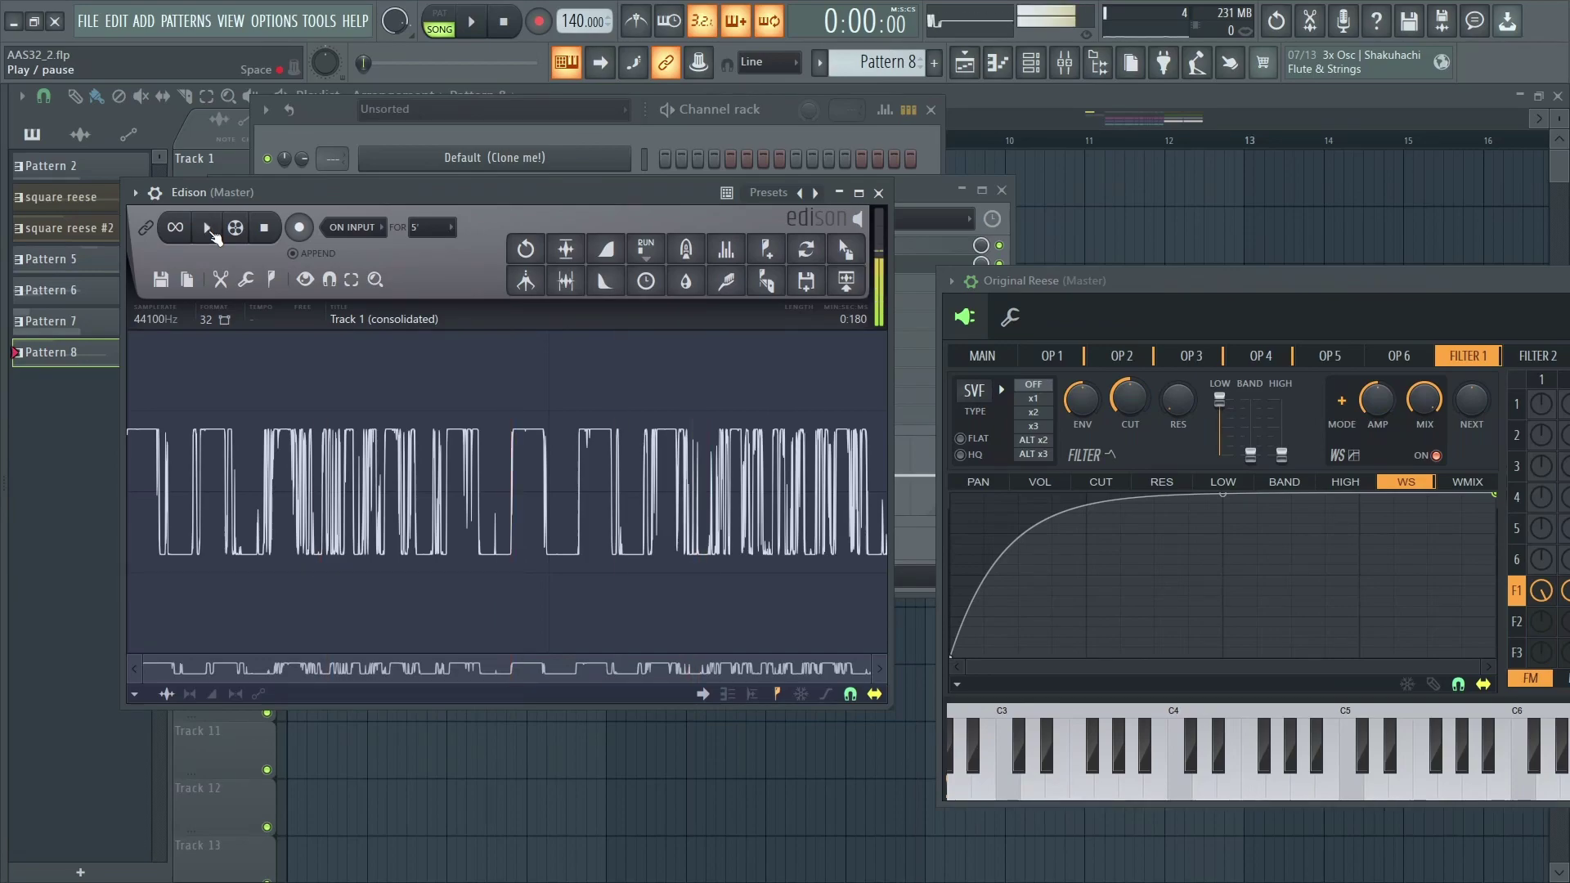
left_click(214, 233)
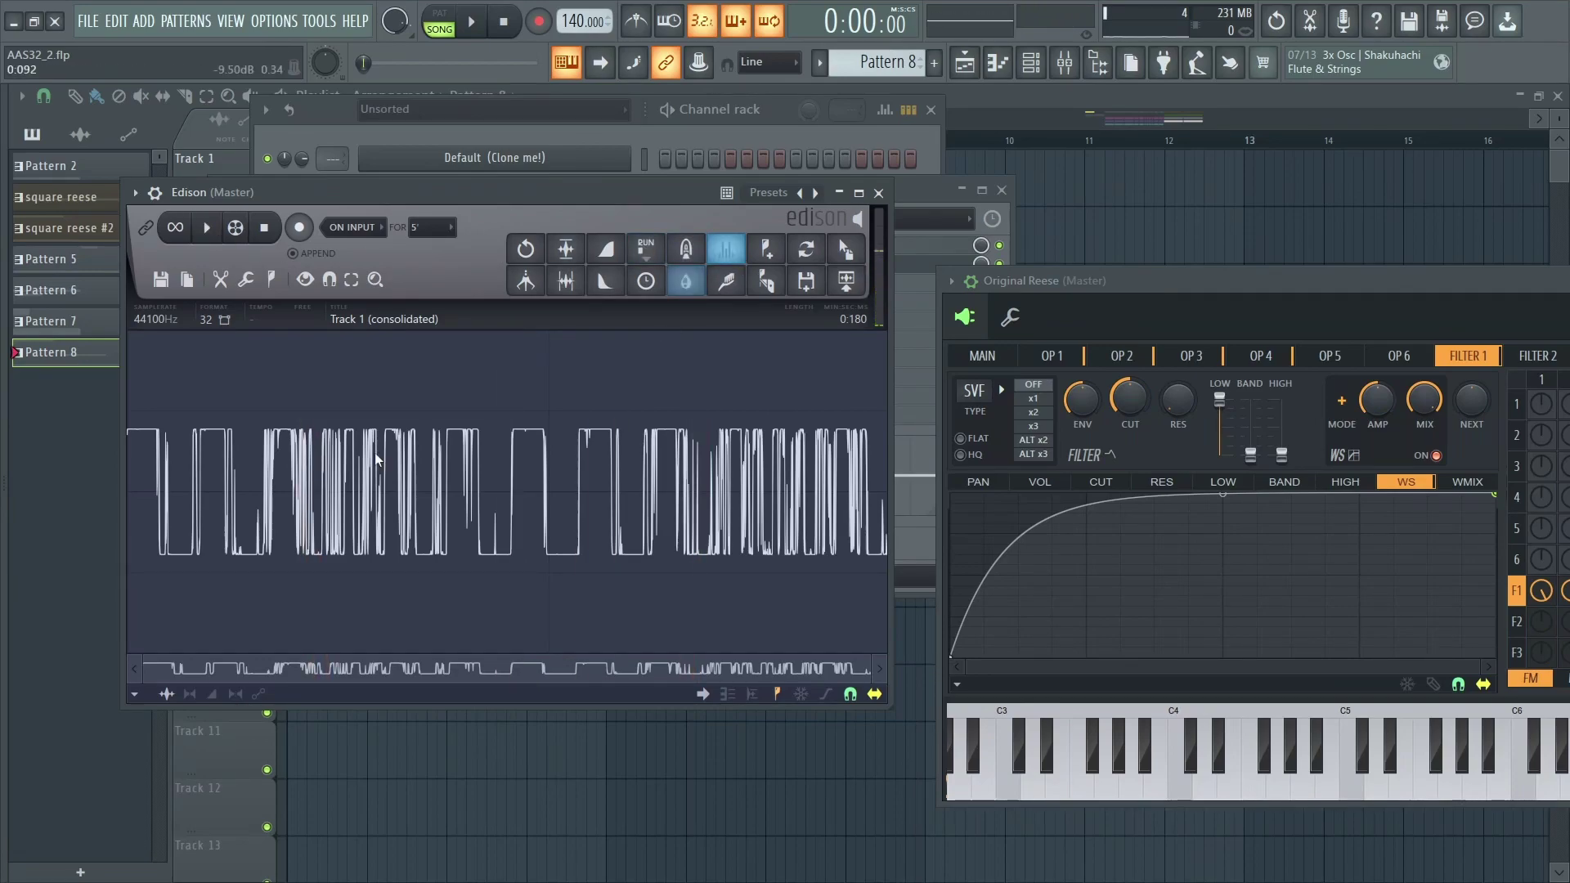
left_click_drag(629, 200, 552, 280)
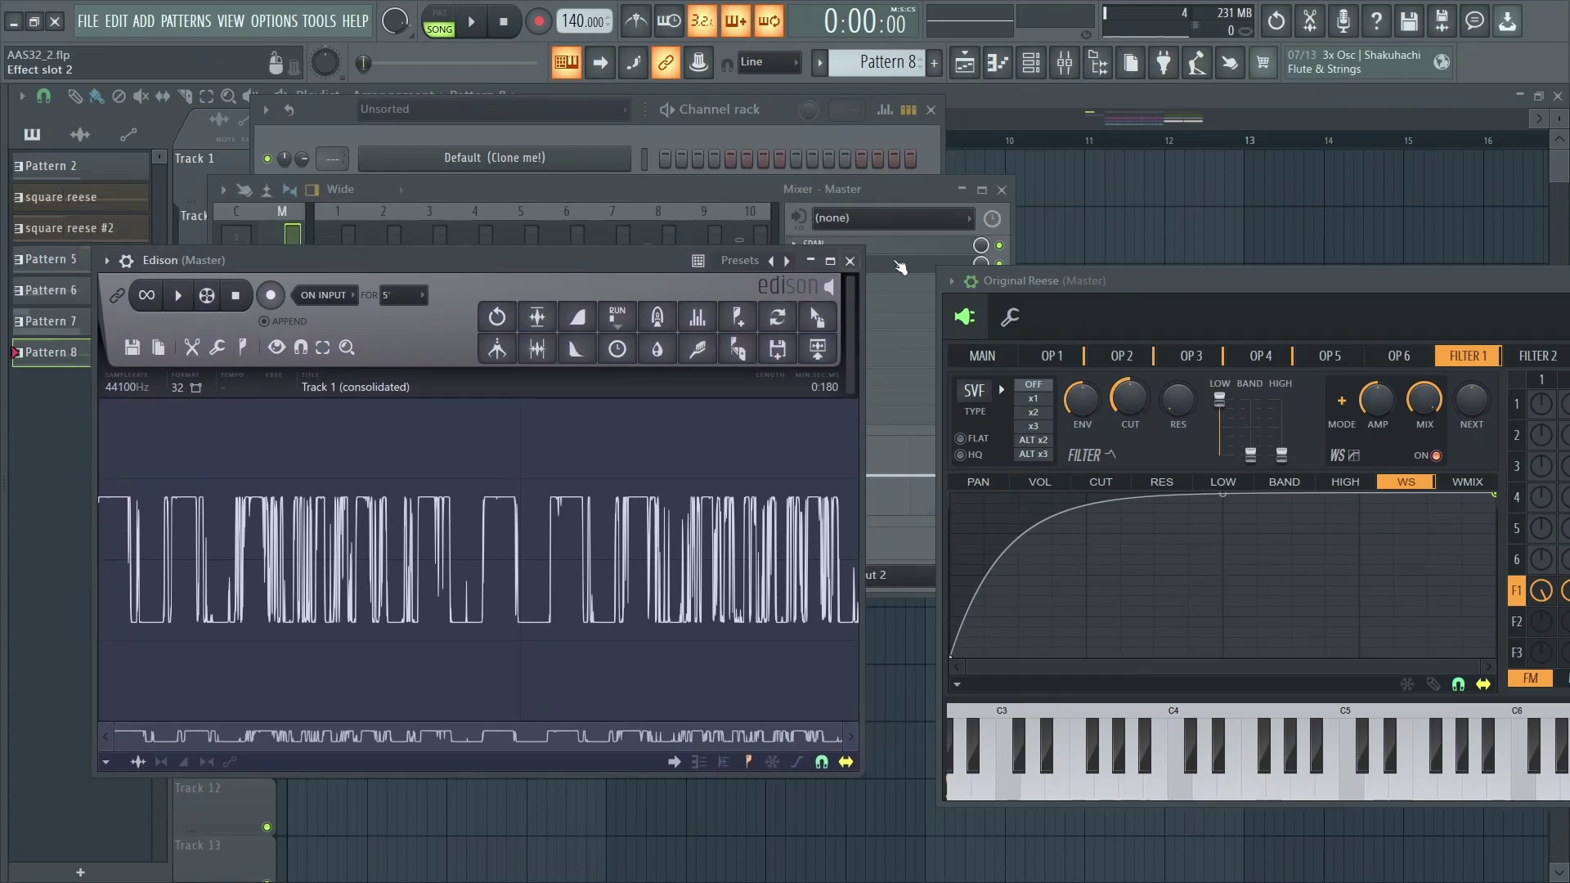
key("Delete")
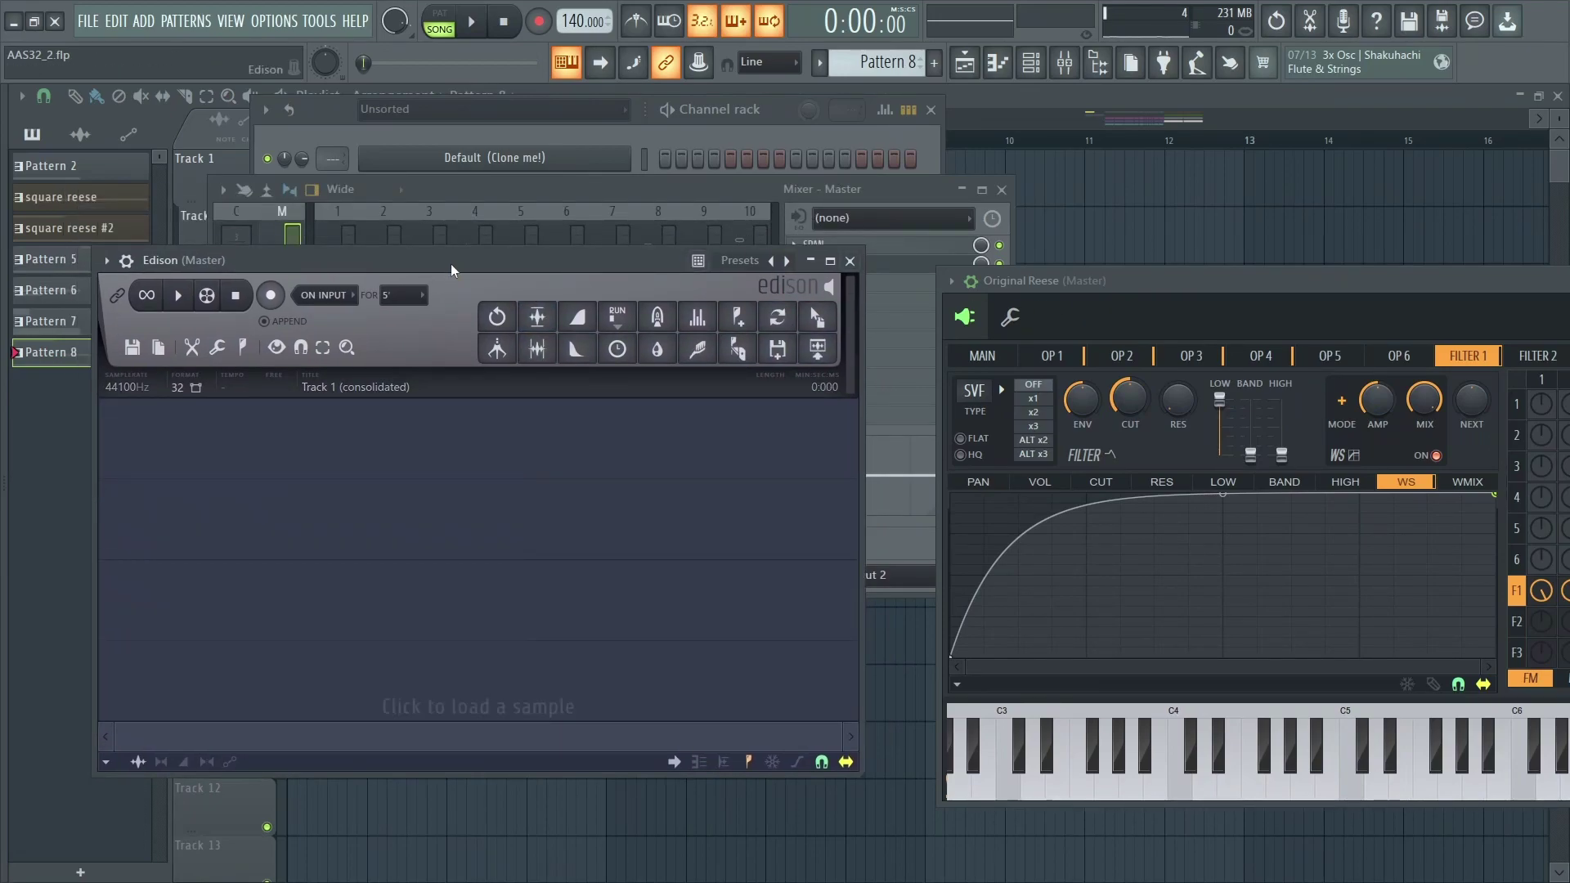
left_click_drag(1120, 296, 891, 213)
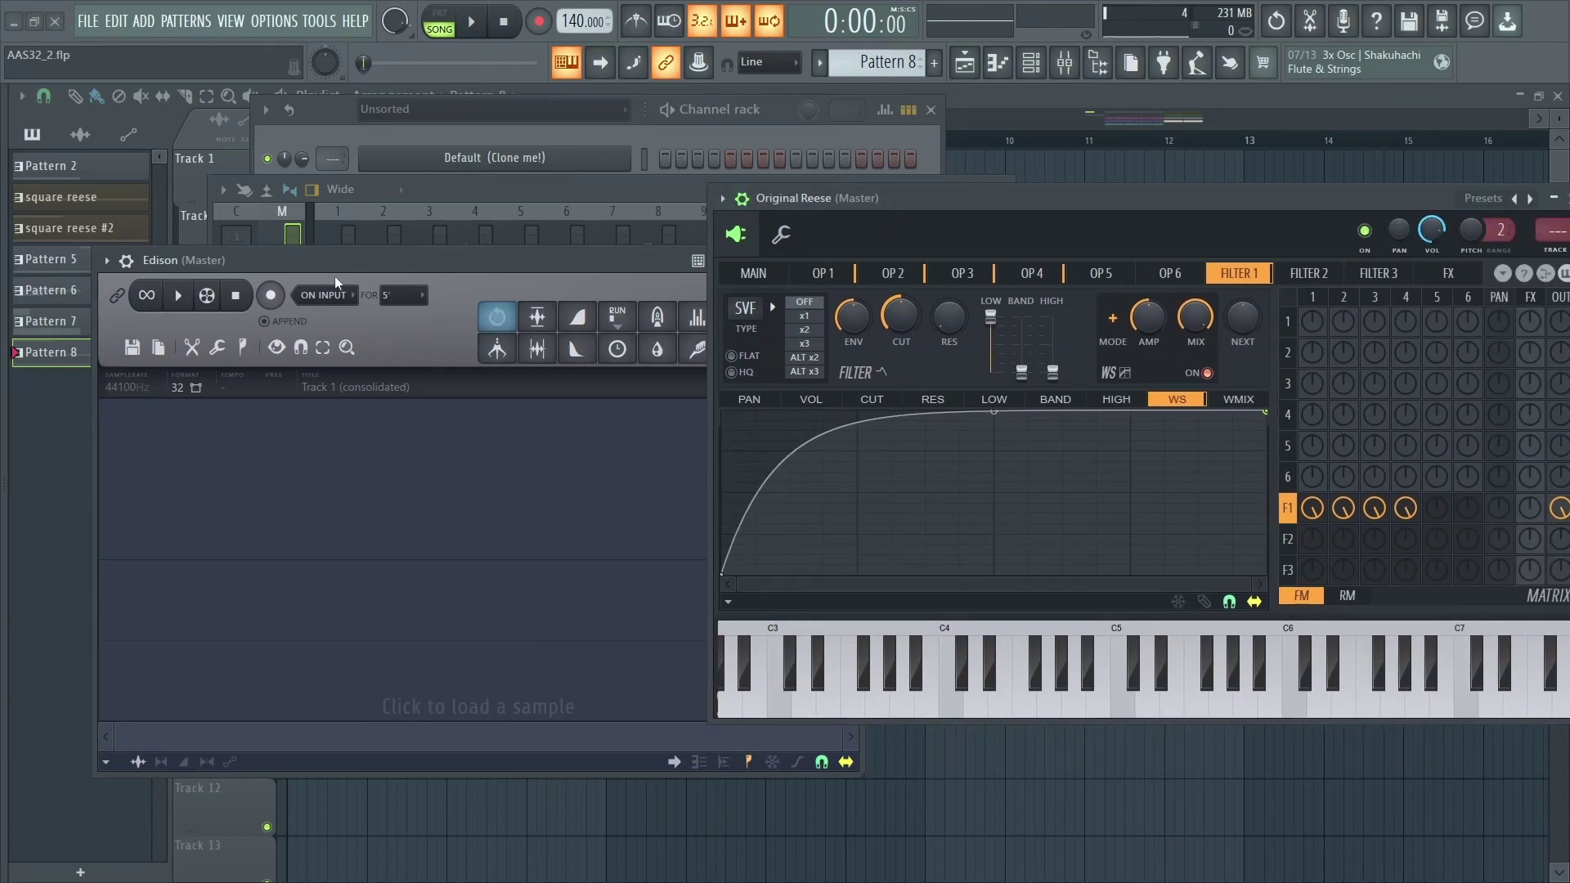
Record Original Reese notes into Edison and stop the recording.
left_click(271, 295)
key("z")
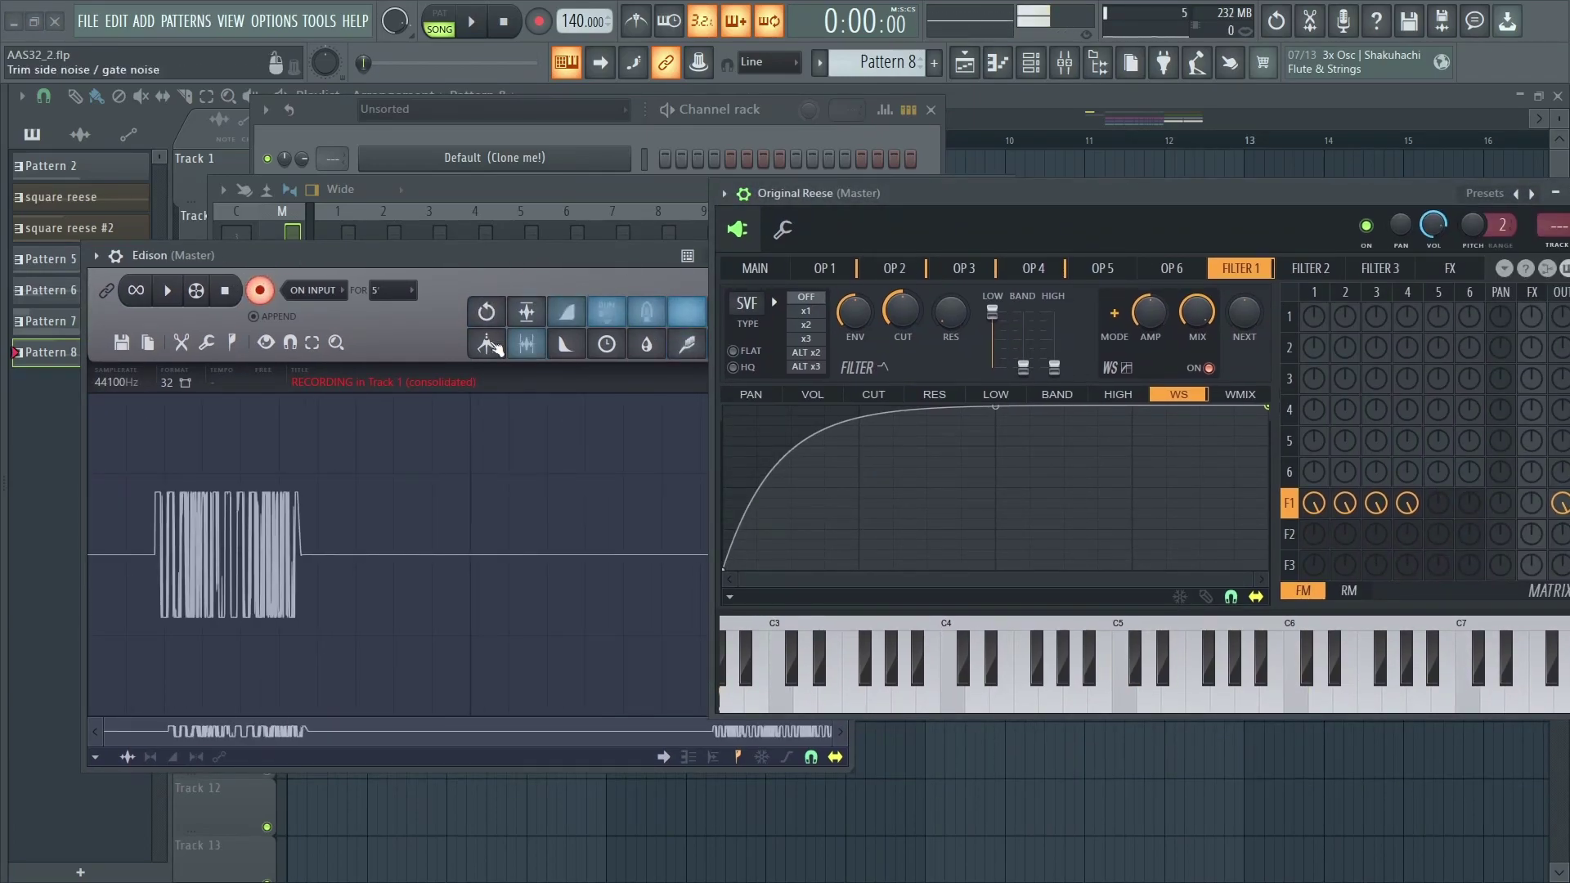
left_click(261, 290)
scroll(421, 643, "up", 2)
scroll(459, 616, "down", 3)
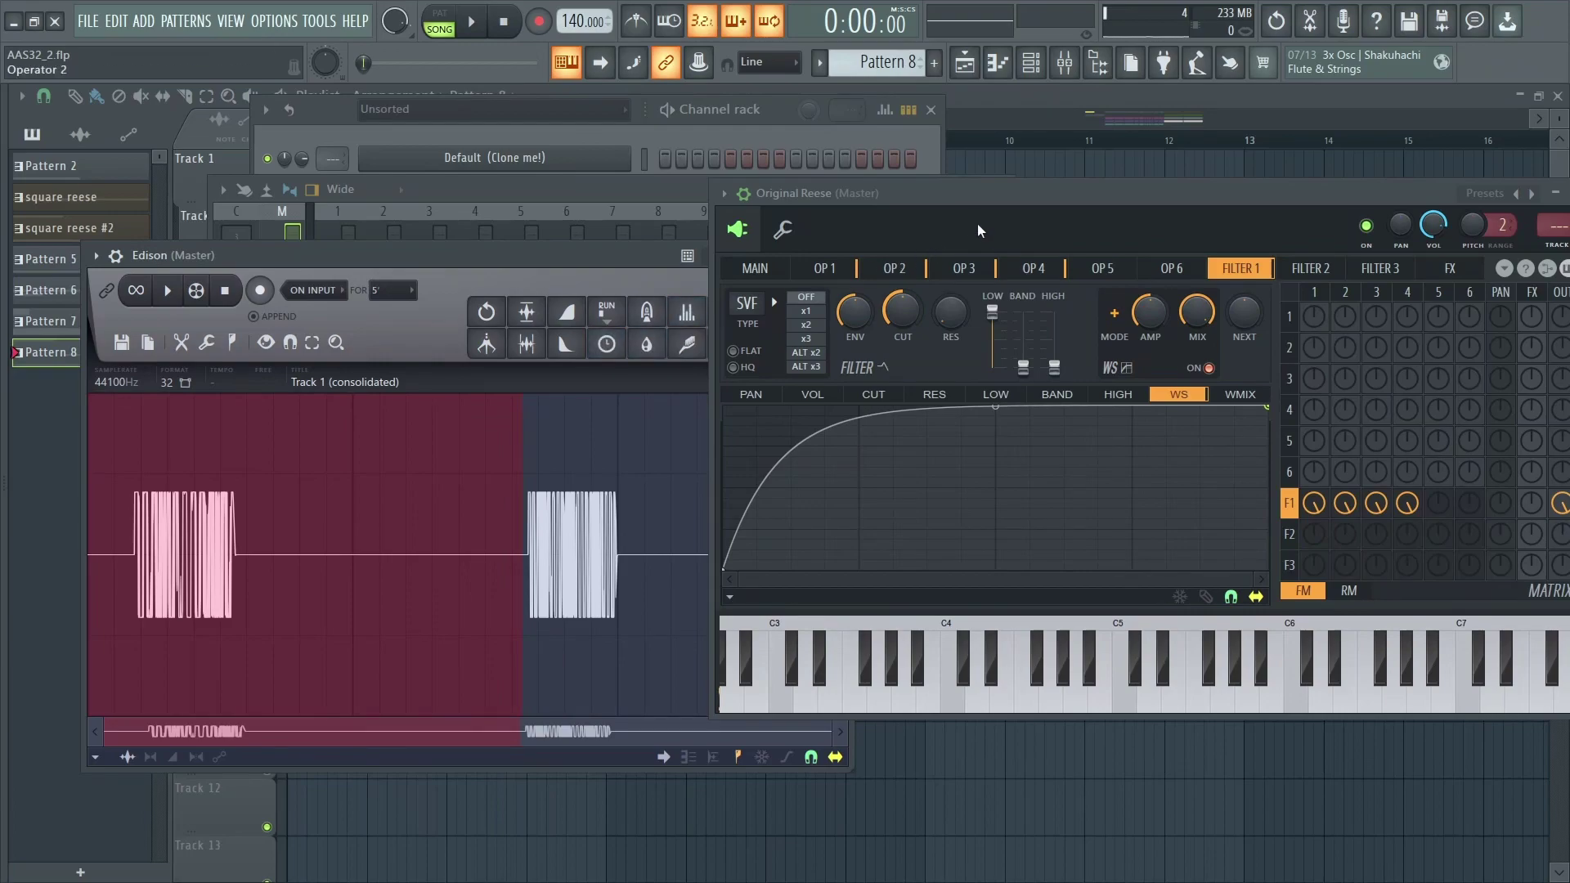
Delete the first note and following gap from the Edison recording, and trim the silence around the remaining note.
left_click_drag(979, 234, 1167, 213)
left_click_drag(514, 253, 458, 205)
key("Delete")
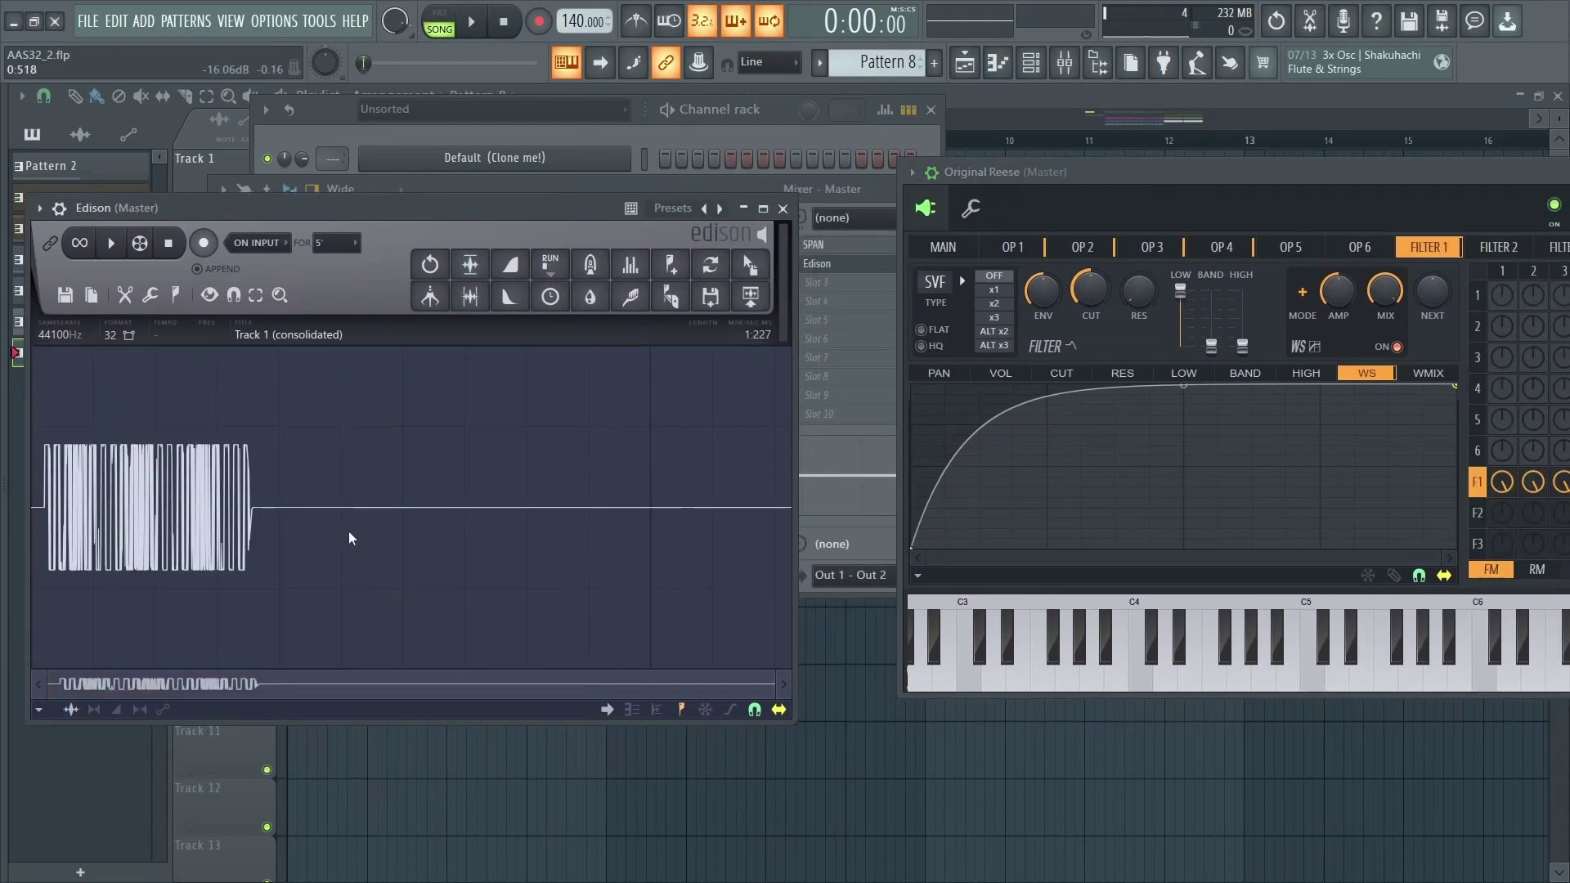
scroll(327, 523, "up", 1)
left_click_drag(359, 531, 805, 563)
scroll(364, 536, "down", 3)
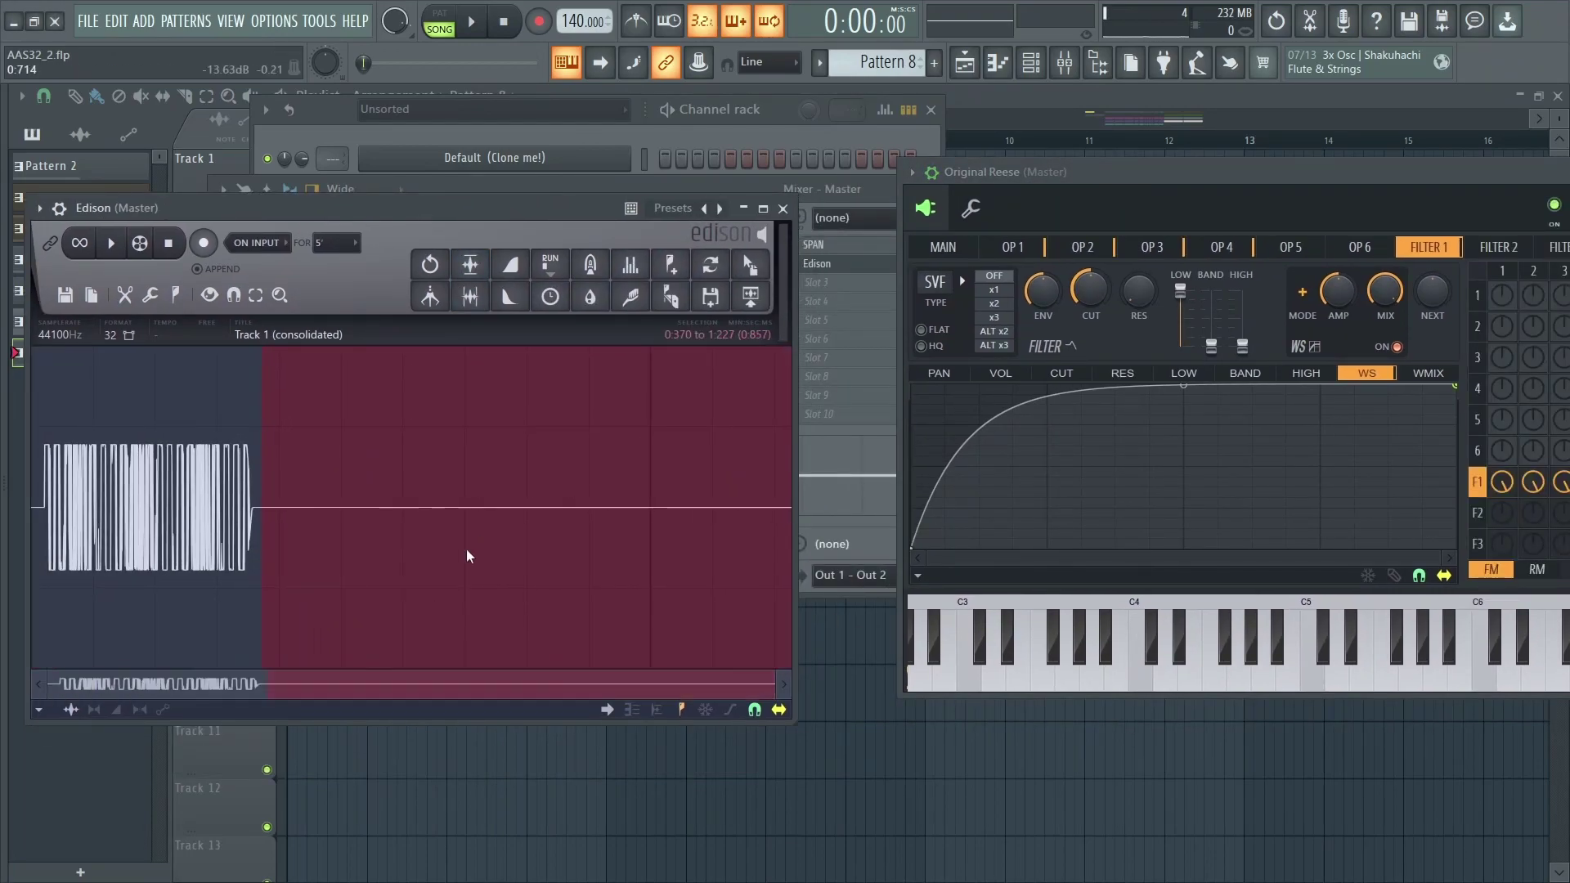
left_click(341, 388)
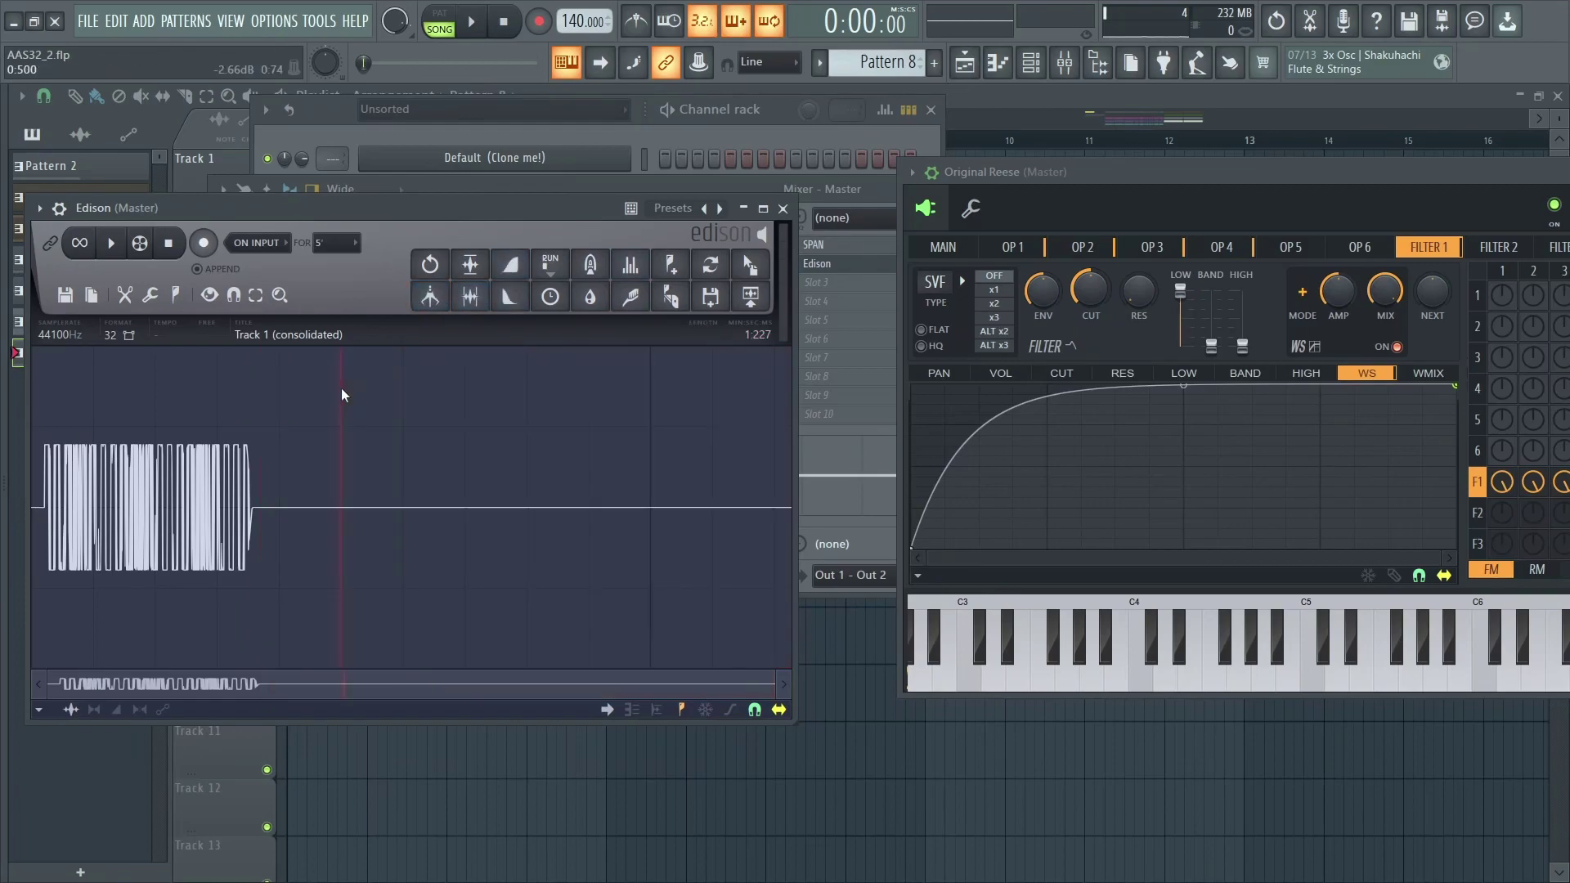
left_click(466, 302)
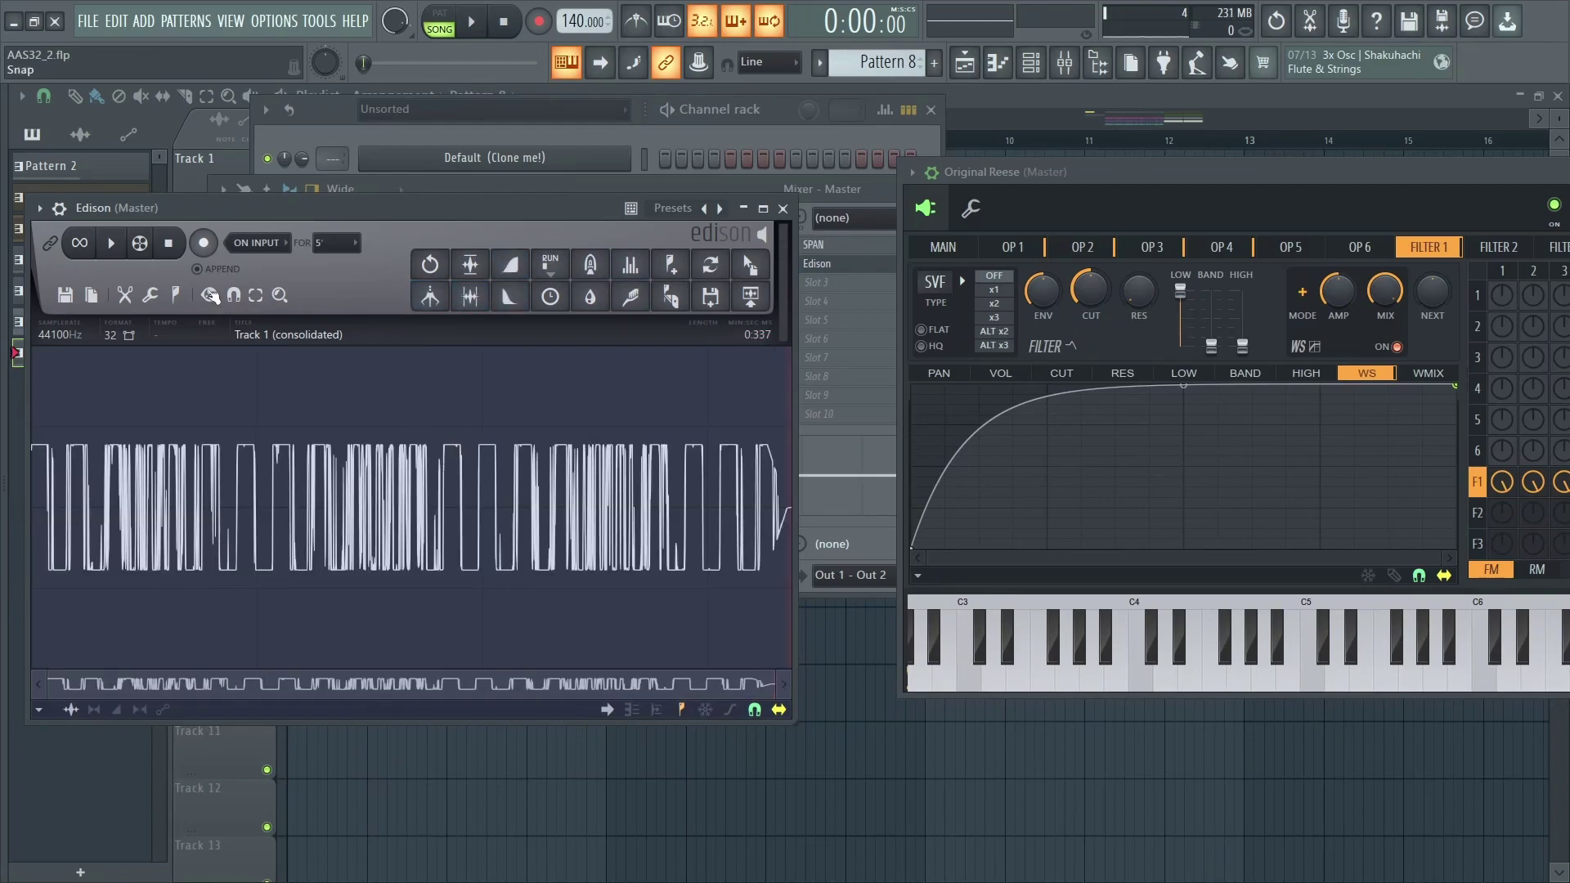
Audition different selections from the start of the recorded Reese with looped playback in Edison.
left_click(114, 248)
left_click_drag(193, 435, 39, 364)
left_click(79, 243)
left_click(112, 245)
left_click_drag(381, 405, 251, 374)
left_click(85, 245)
left_click(112, 244)
left_click_drag(381, 427, 422, 426)
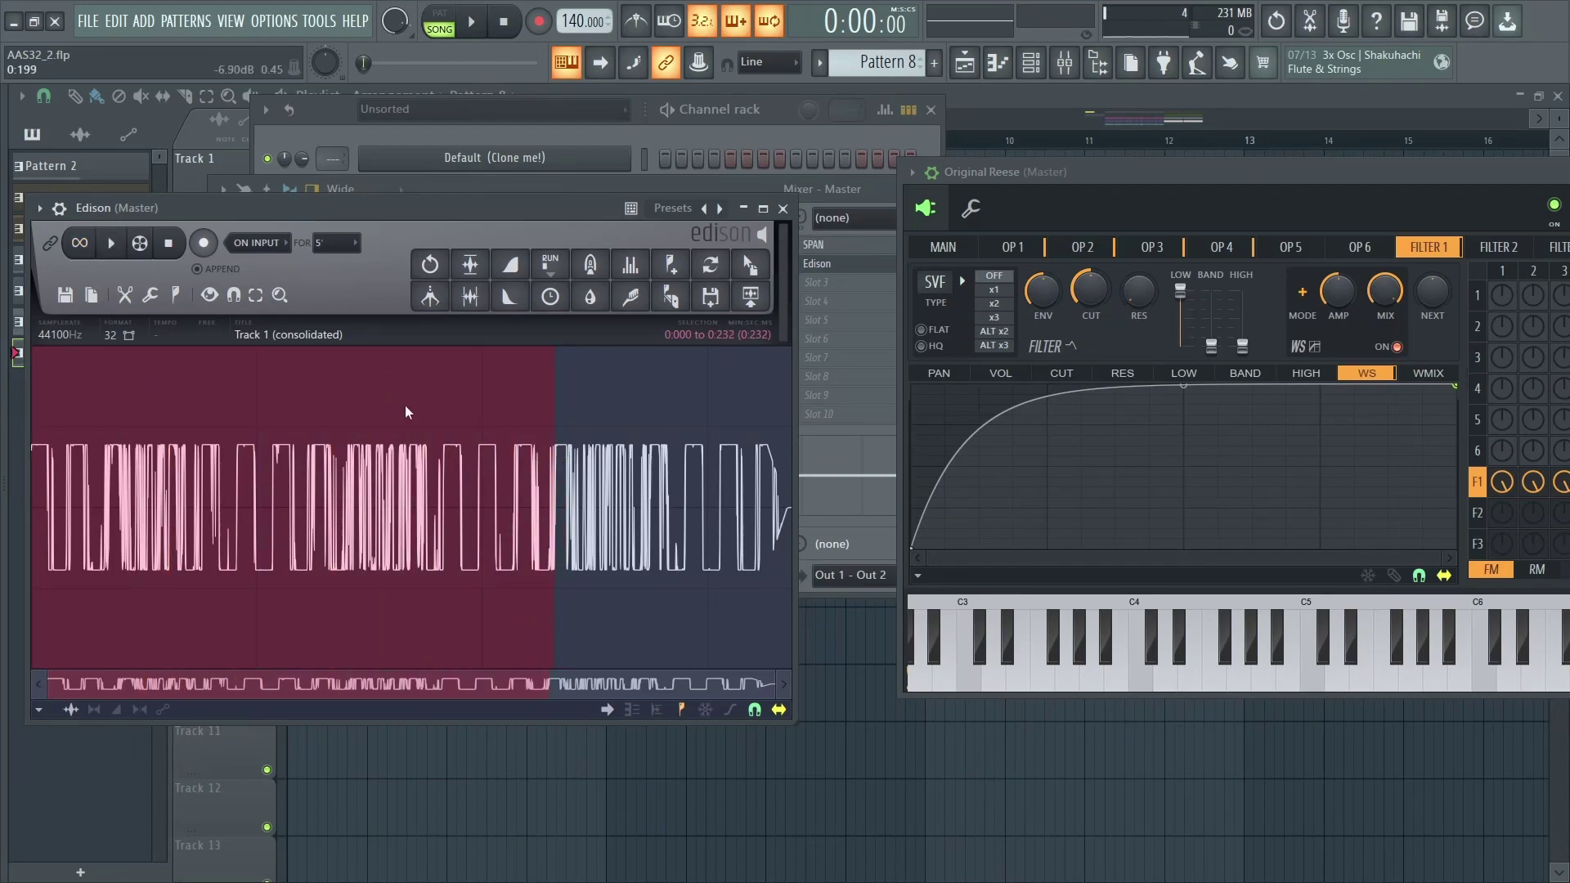
left_click(120, 247)
left_click(120, 248)
left_click(115, 245)
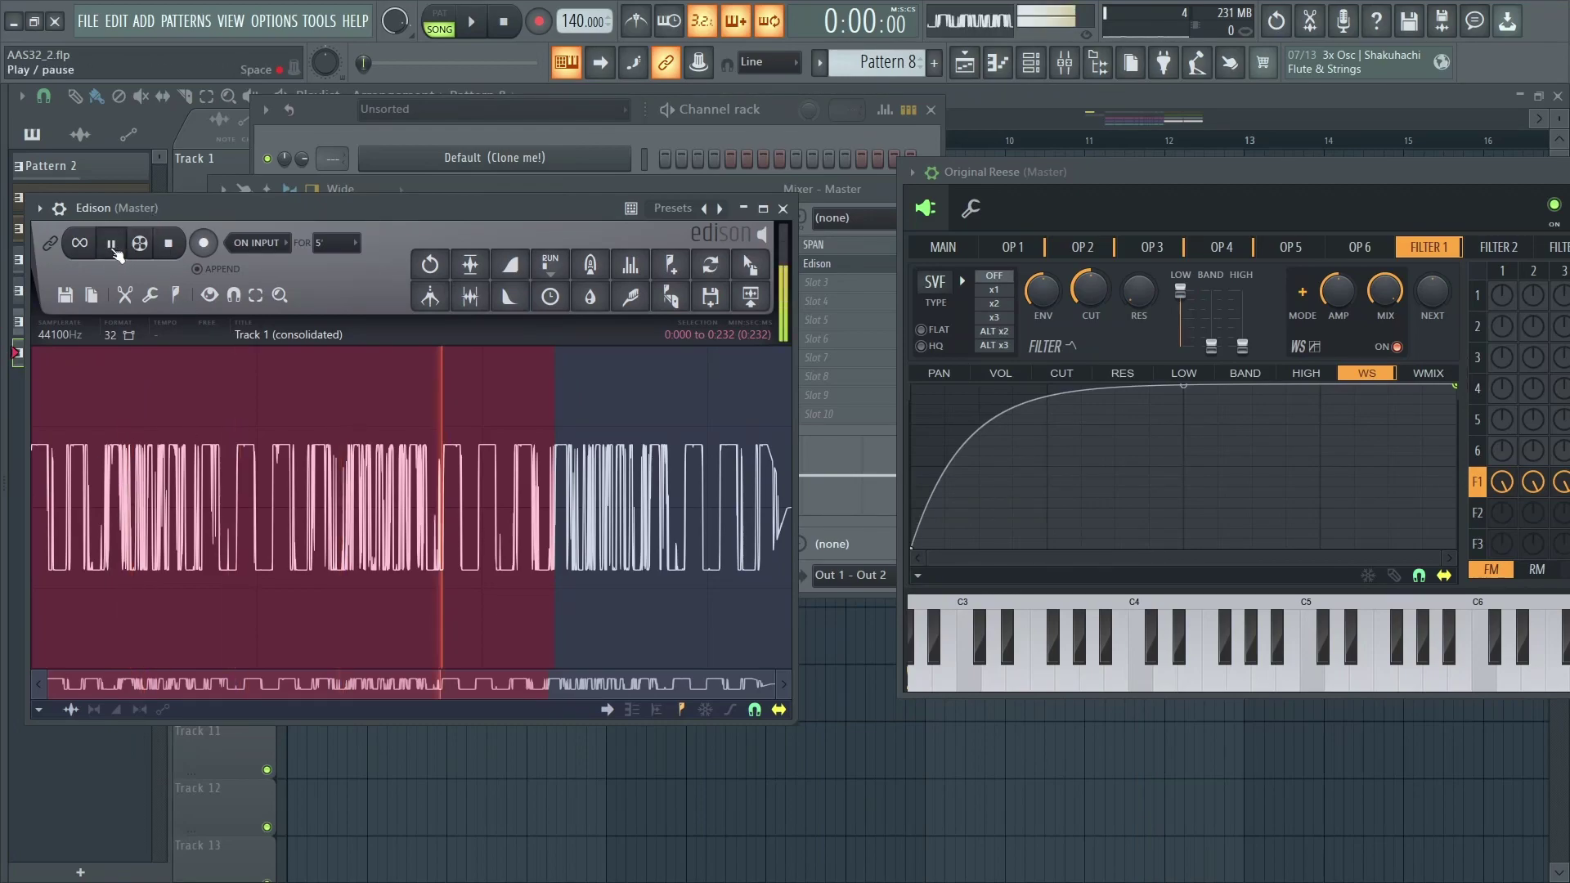
Crop the Edison recording to the selection from 0.000 to 0.241 and play it.
left_click_drag(556, 493, 787, 493)
left_click(121, 247)
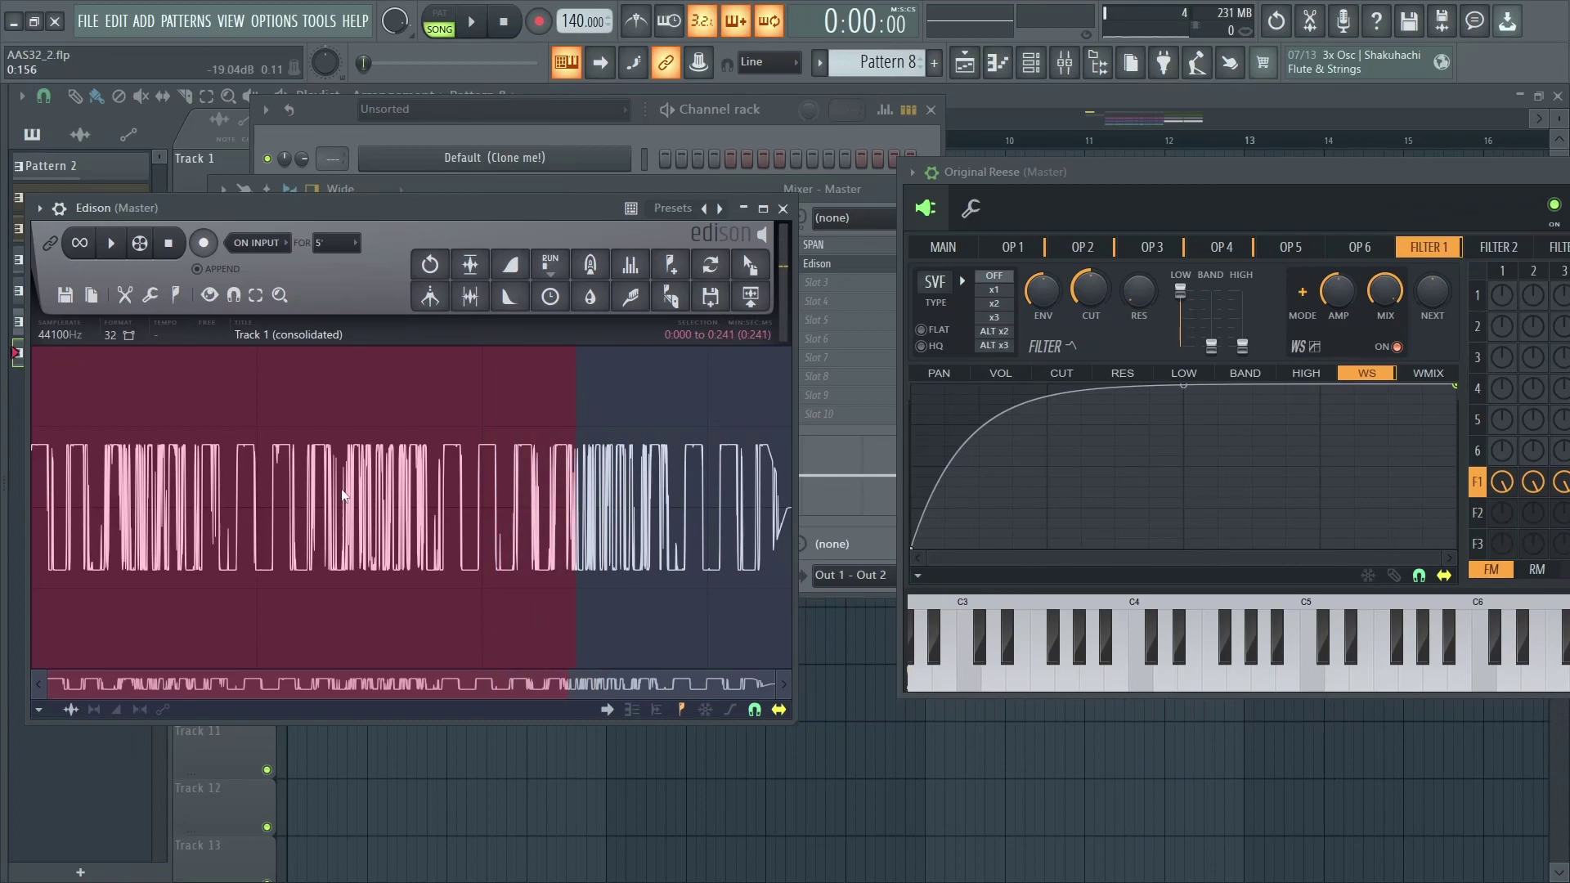
left_click_drag(119, 480, 391, 497)
key("Delete")
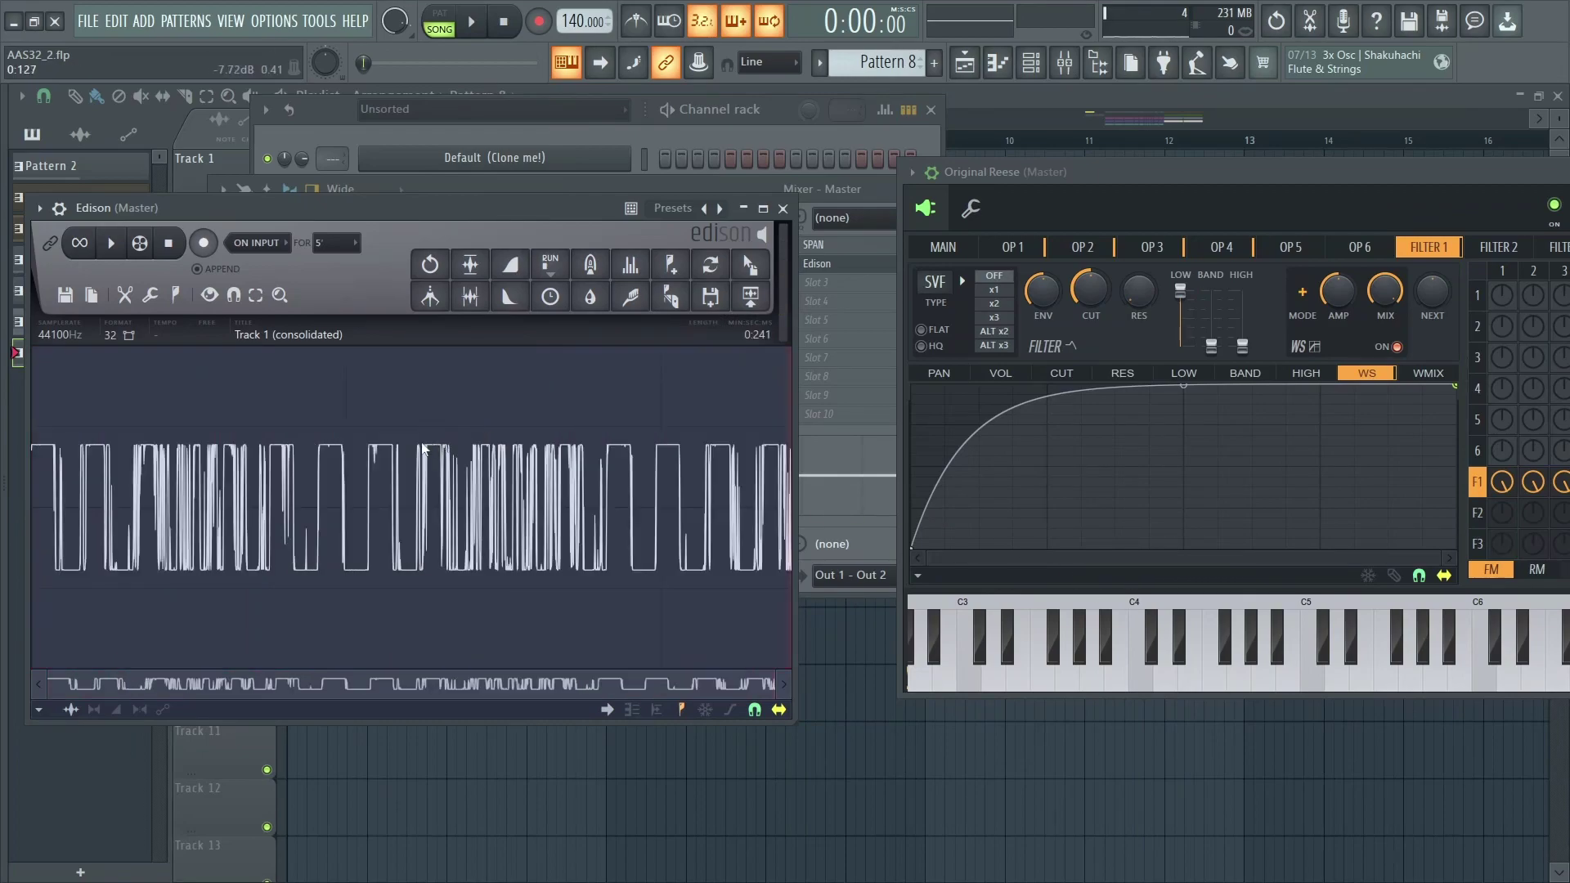
left_click(112, 243)
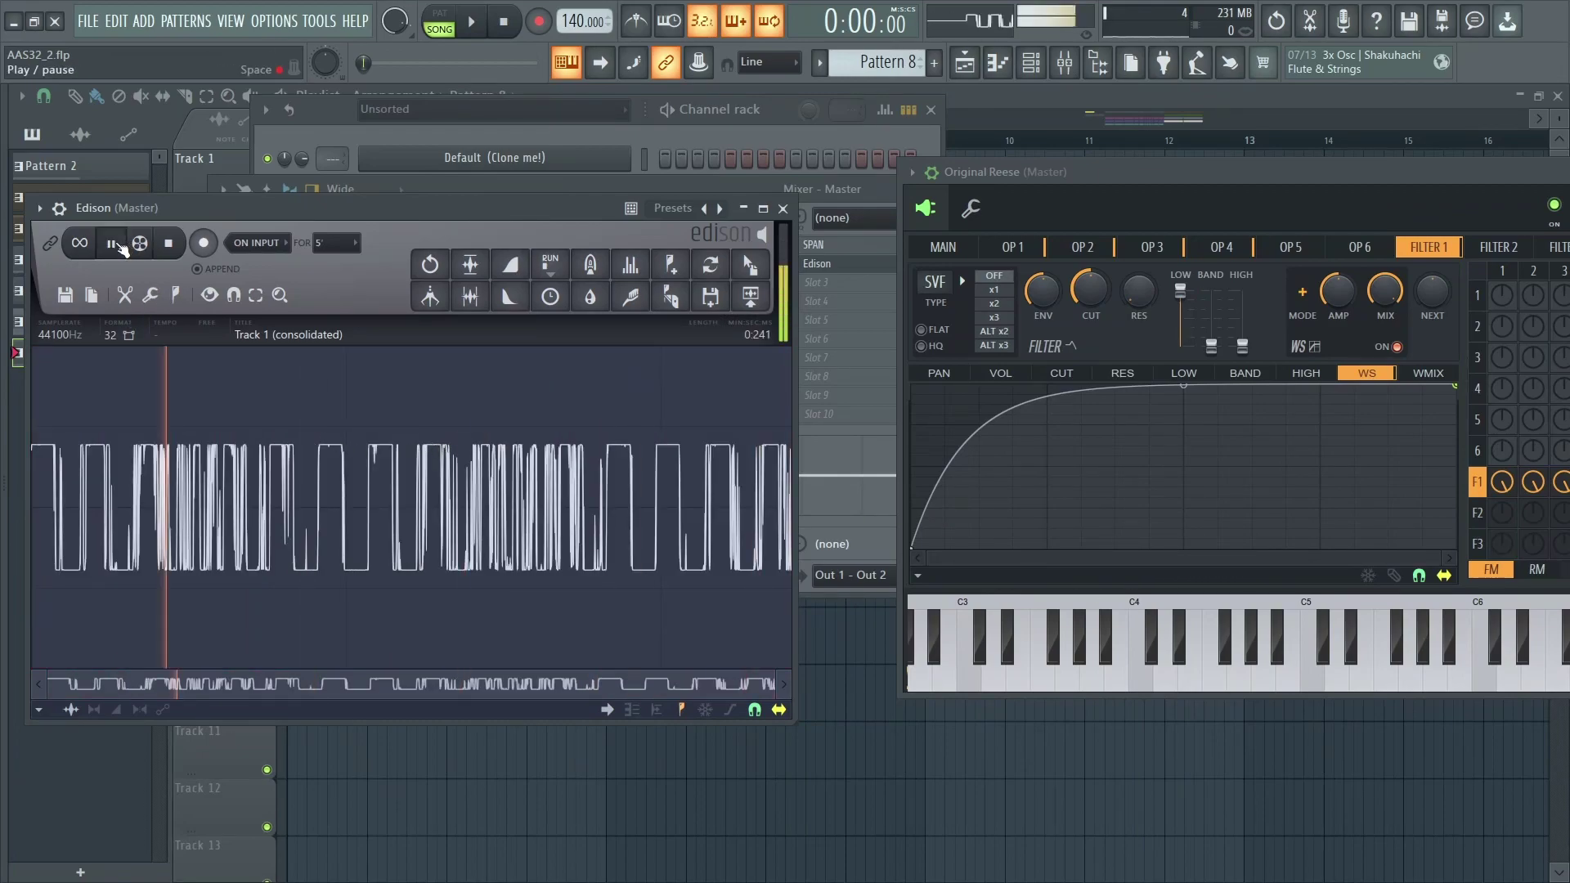
Delete the end of the recording from 0.208 to 0.241 and play the shortened sample.
left_click_drag(688, 507, 729, 515)
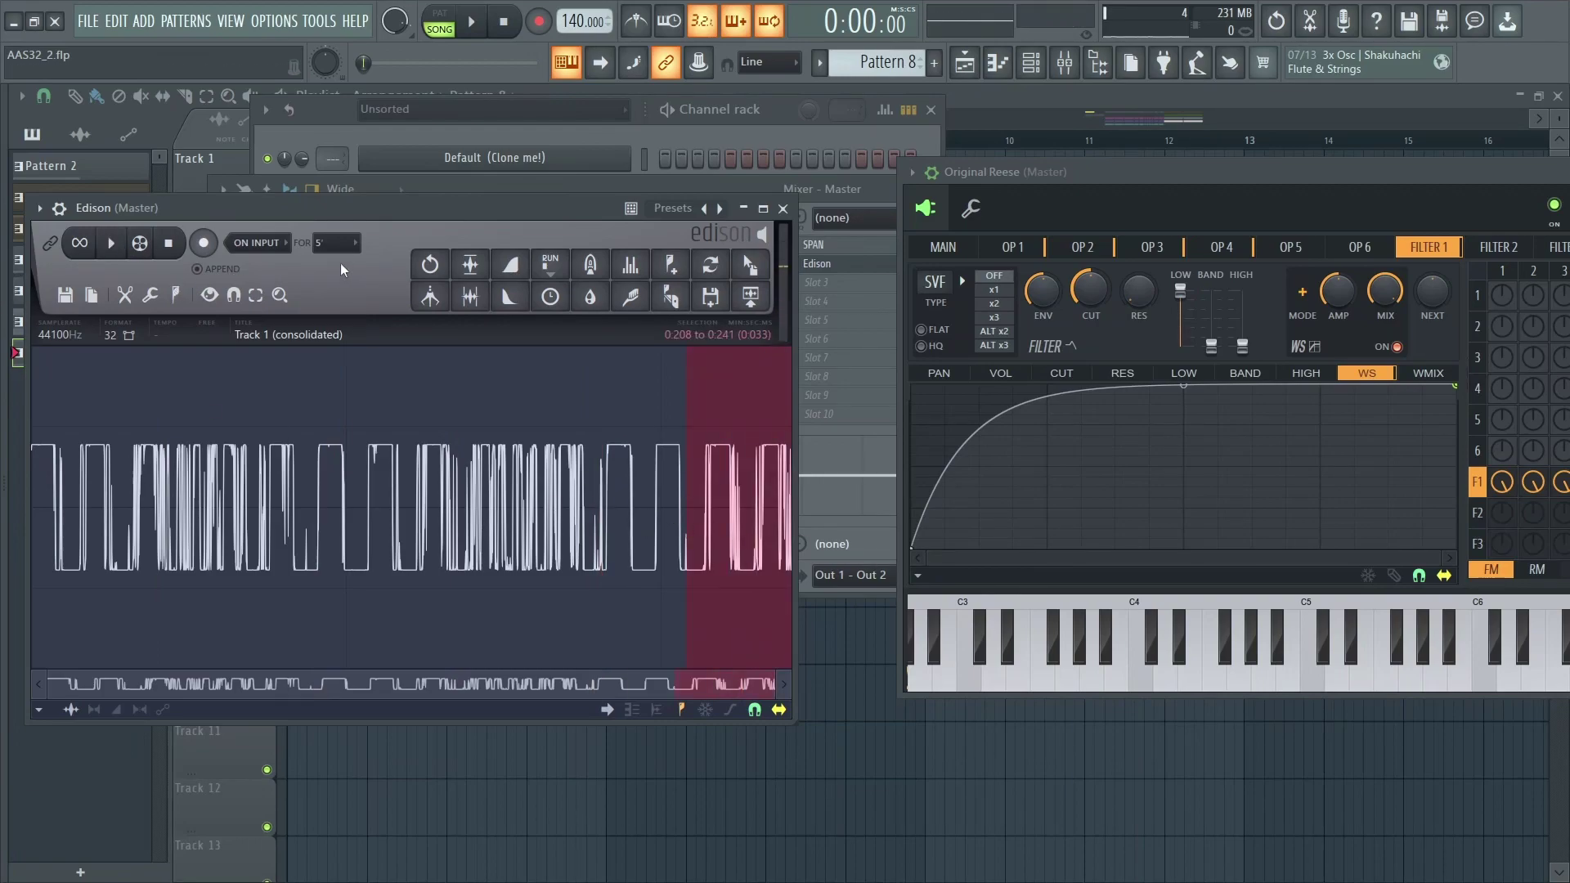
key("Delete")
left_click(112, 244)
left_click(111, 244)
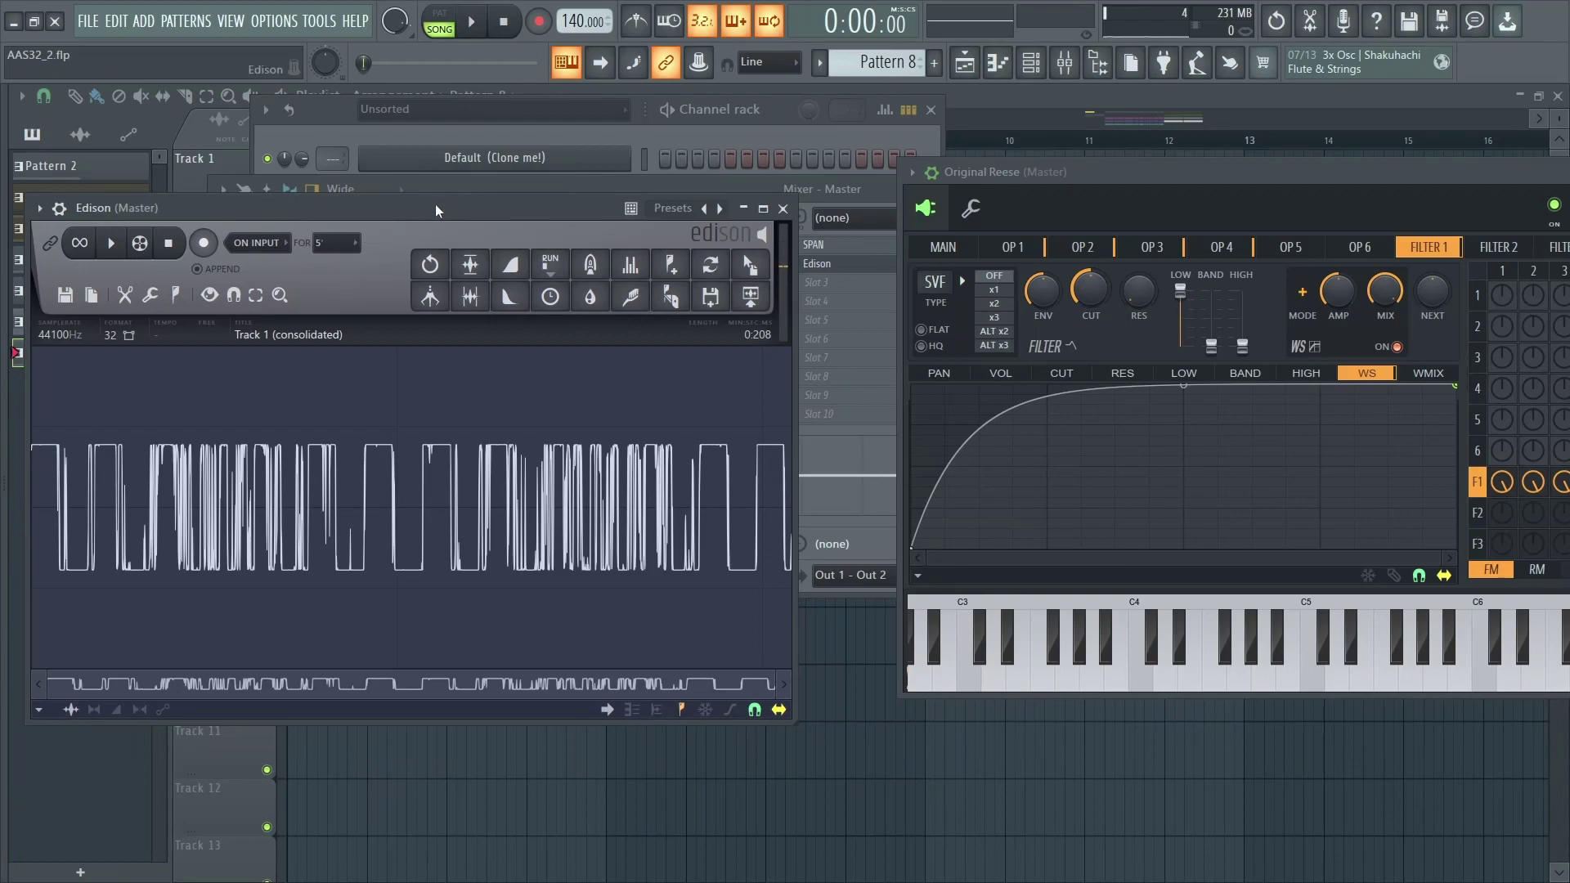
Clone the Default (Clone me!) Sytrus channel and rename the copy as Reese resample 2.
left_click_drag(1055, 205, 933, 266)
left_click_drag(305, 245, 381, 411)
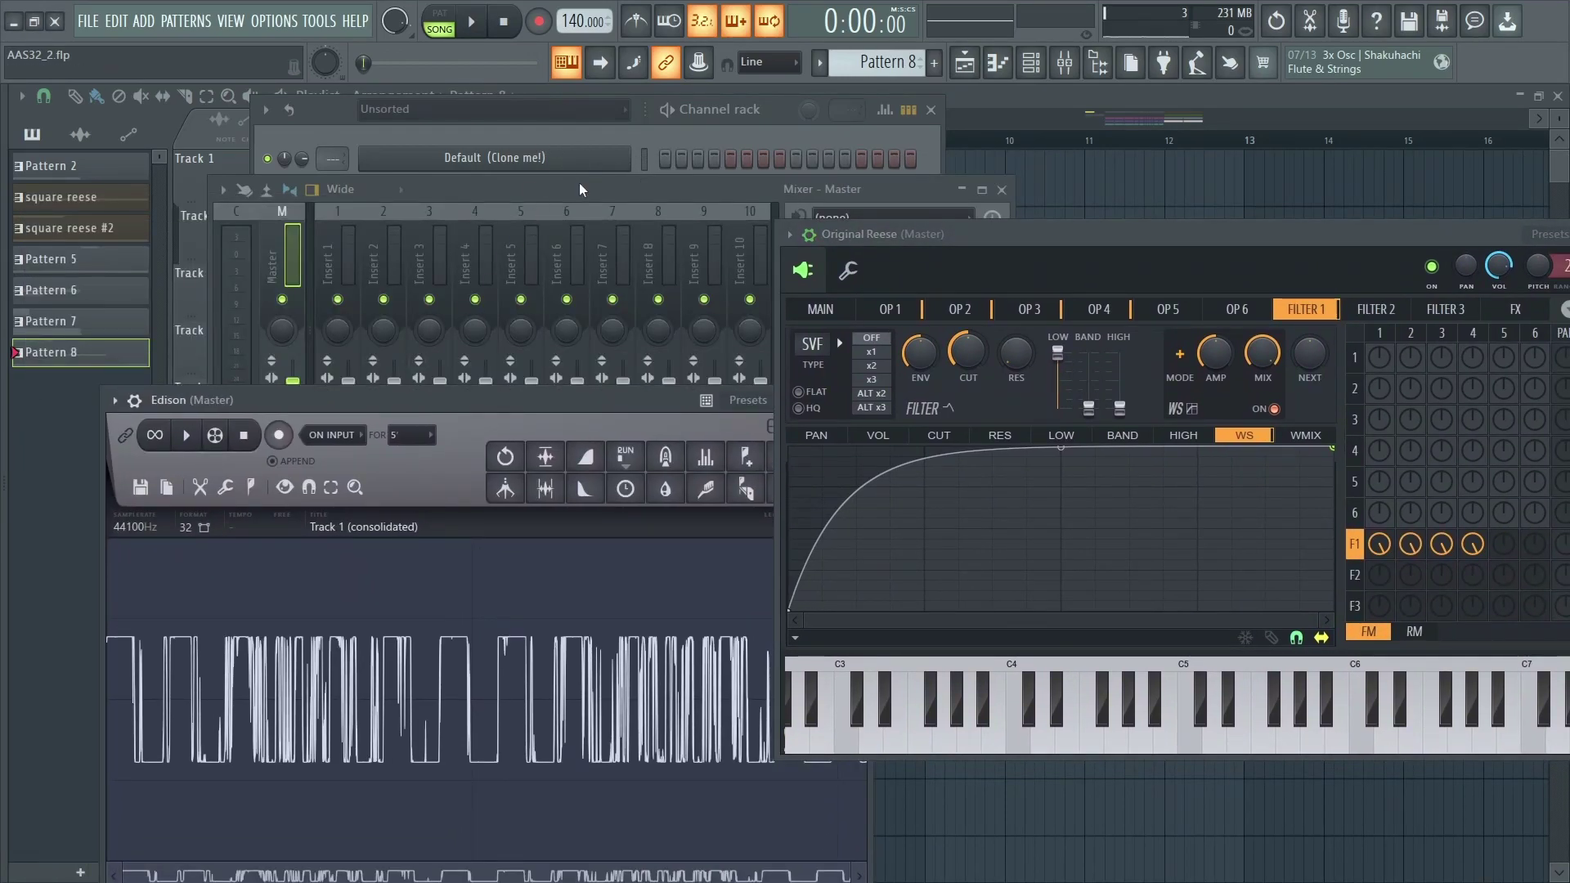
right_click(590, 162)
key("c")
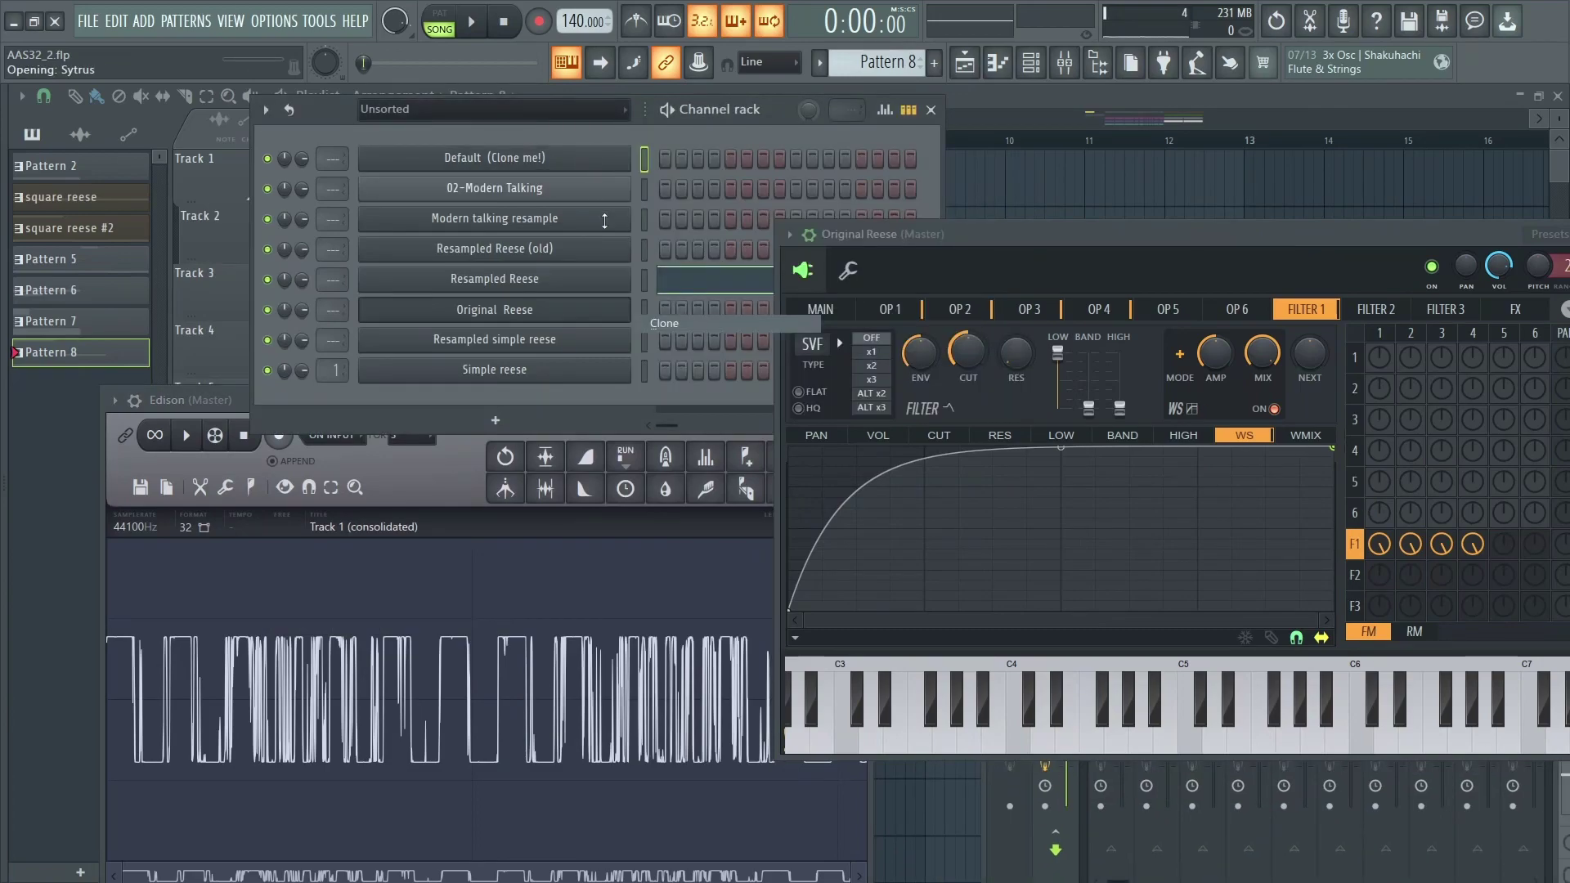
left_click(569, 192, "shift")
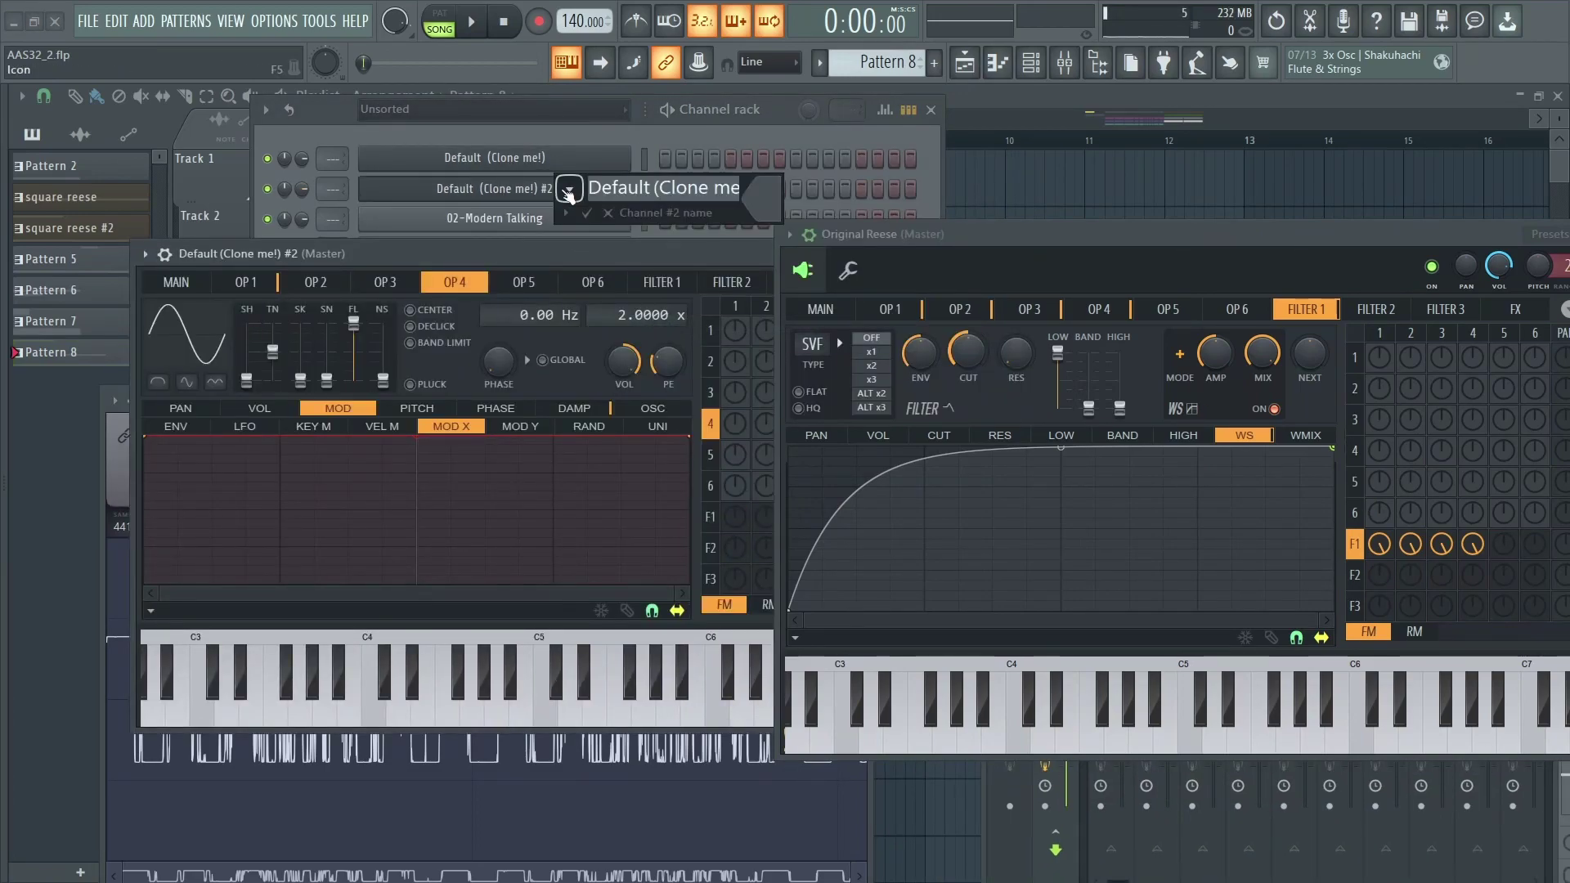
type("Reese re")
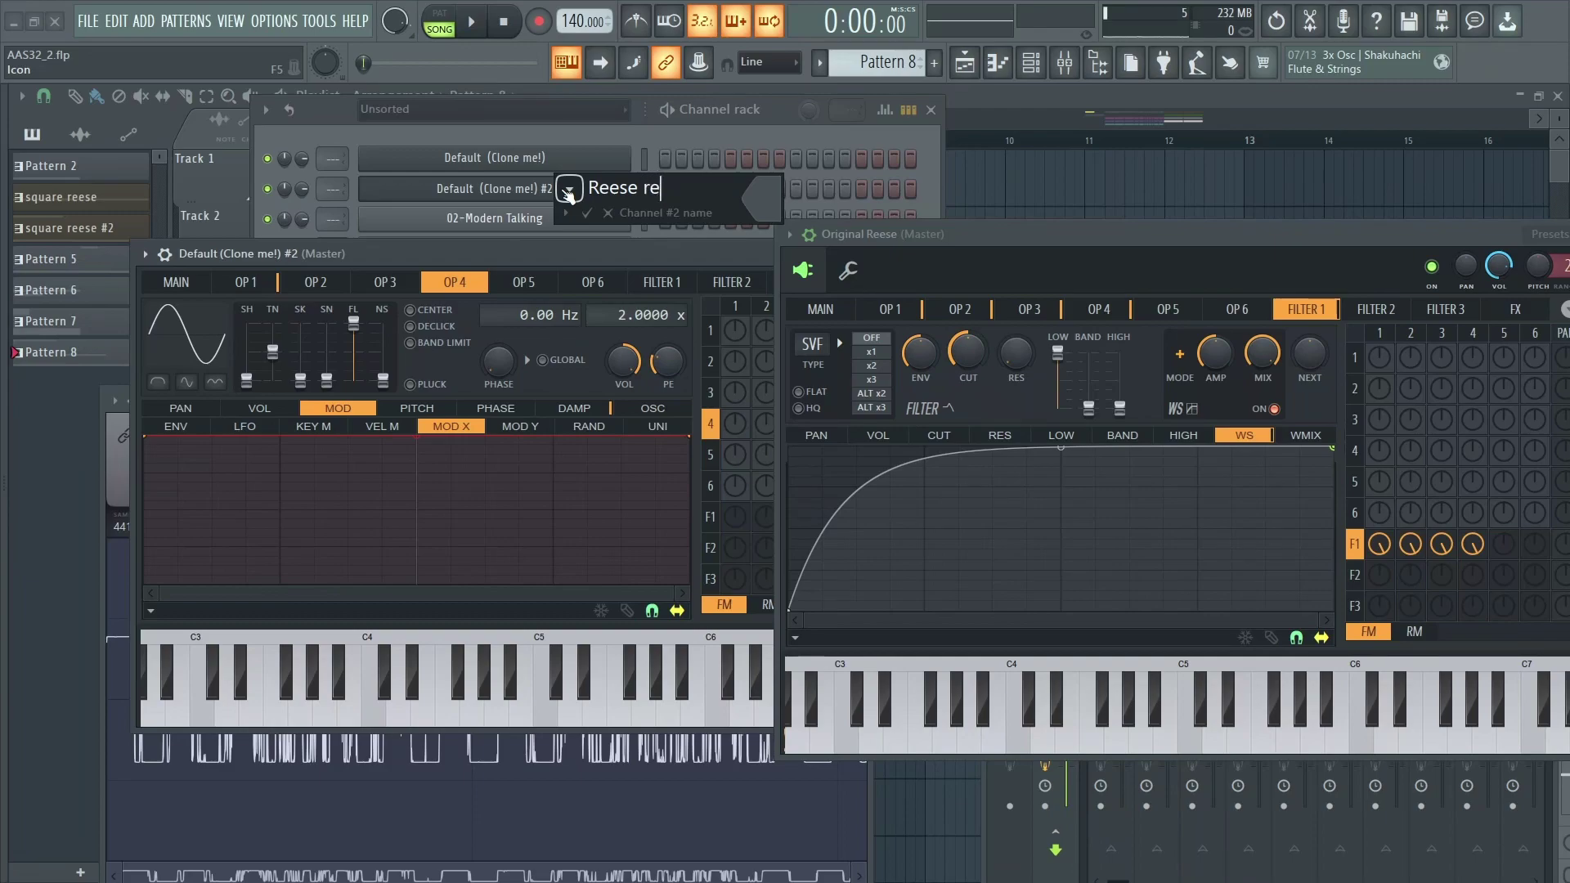
type("sample 2")
key("Return")
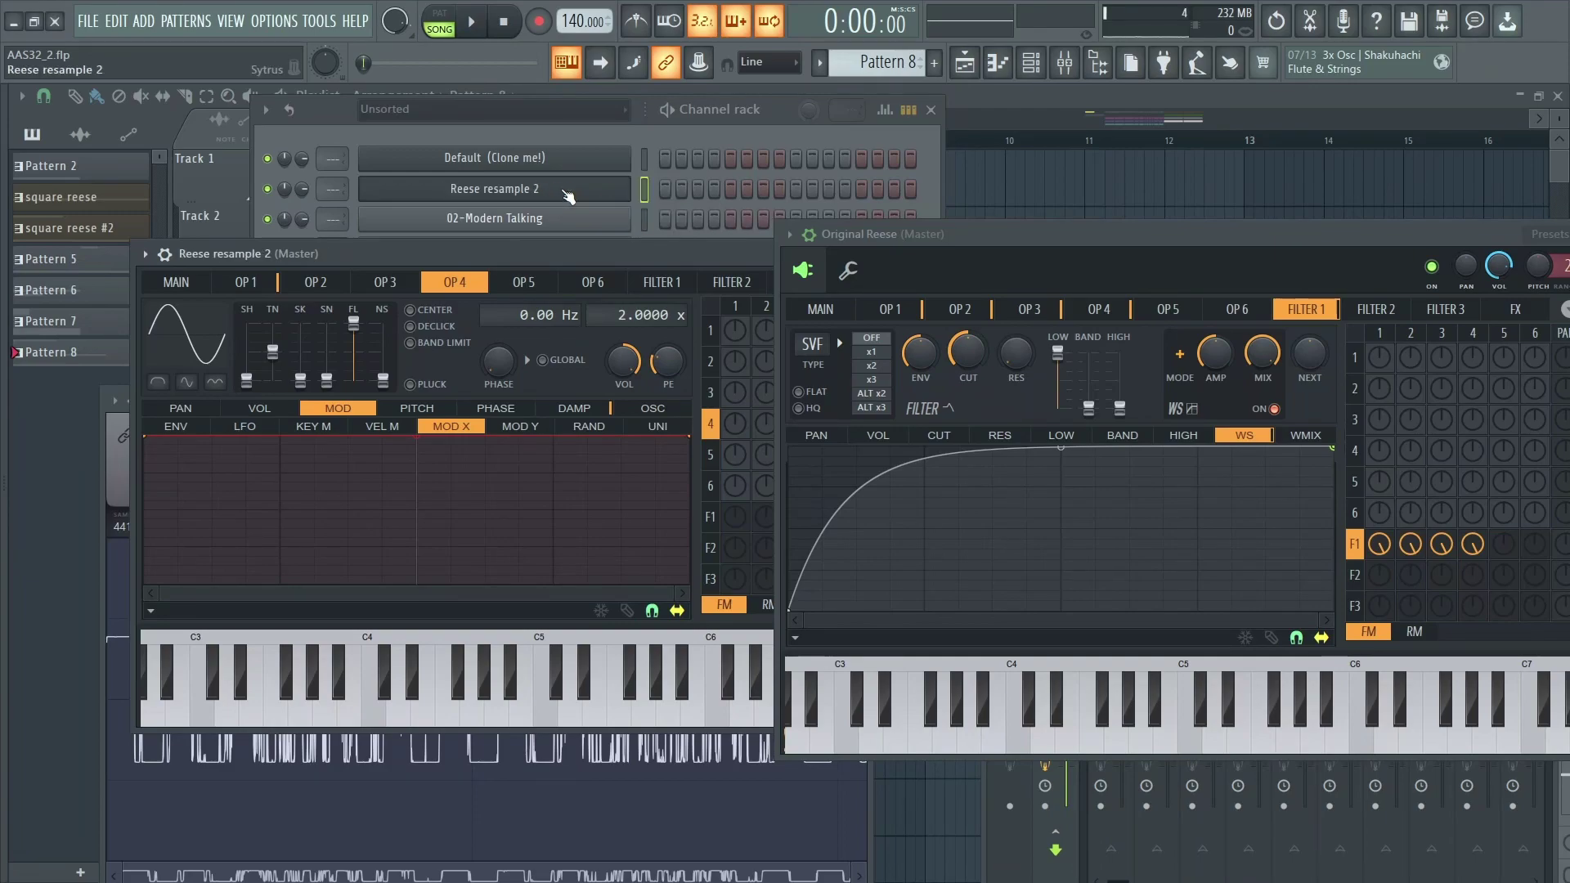
Load the trimmed Edison sample into operator 4's oscillator waveform in Reese resample 2.
left_click_drag(659, 253, 1111, 173)
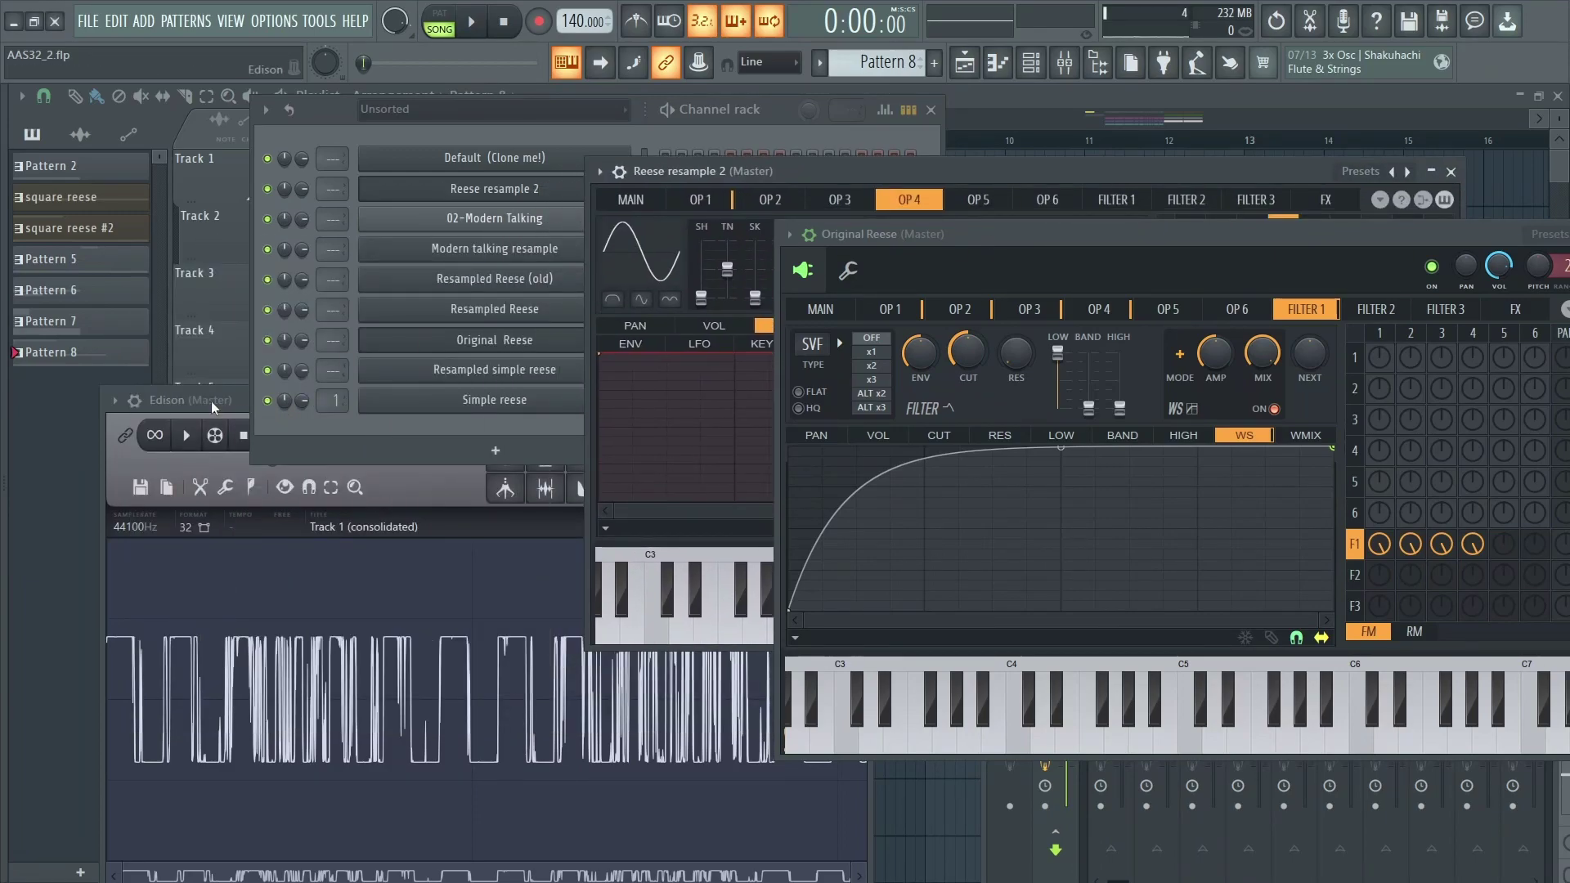
left_click_drag(211, 405, 146, 268)
left_click_drag(719, 171, 272, 99)
left_click(108, 277)
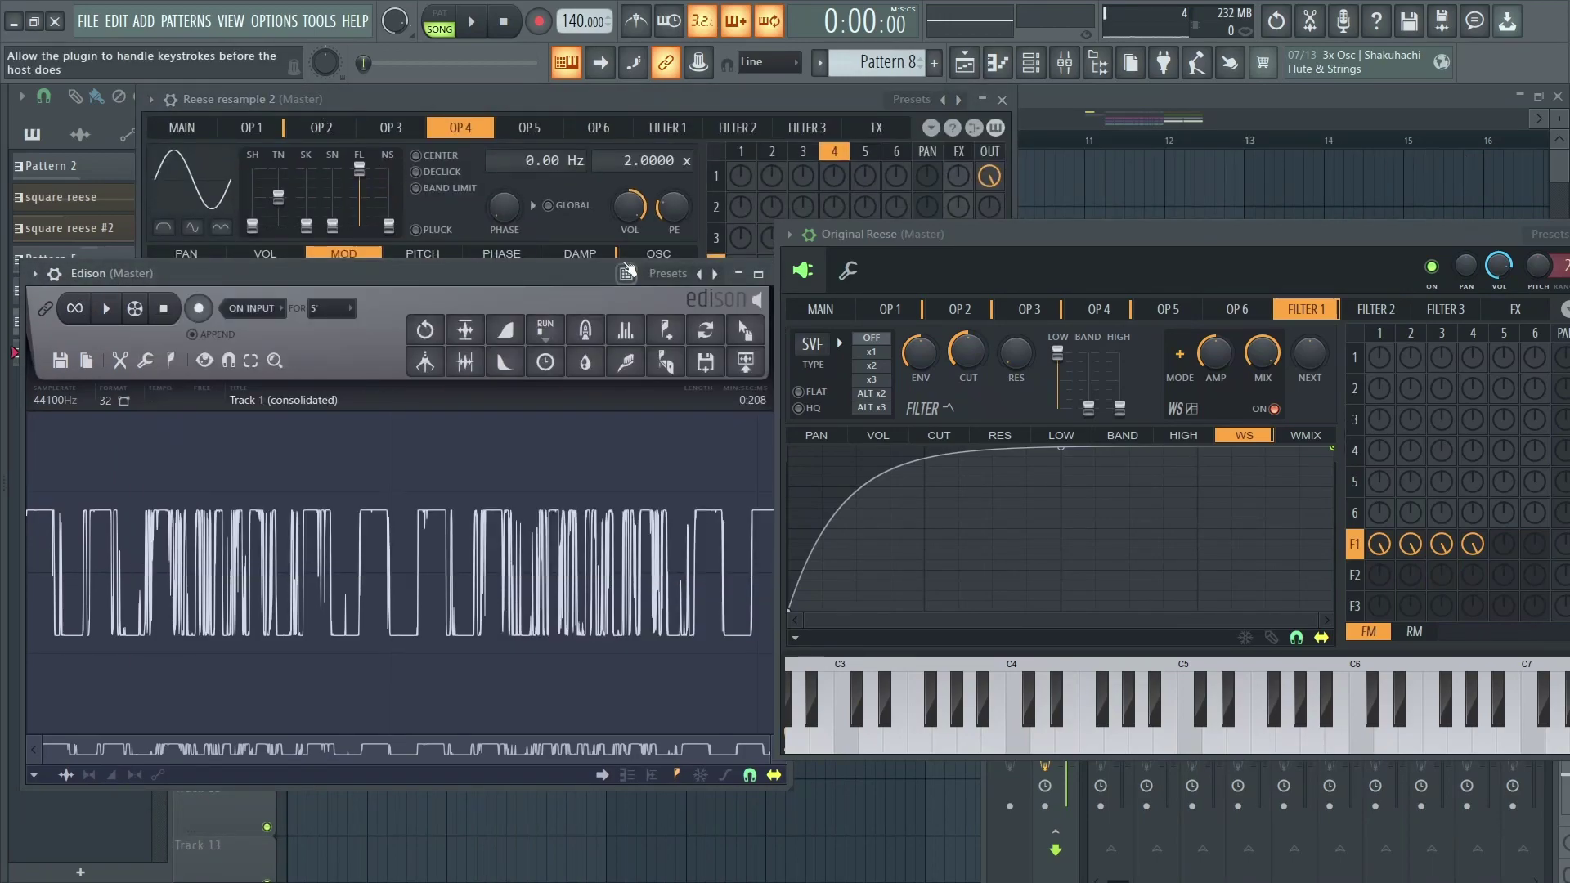
left_click_drag(483, 267, 419, 292)
left_click_drag(664, 358, 217, 178)
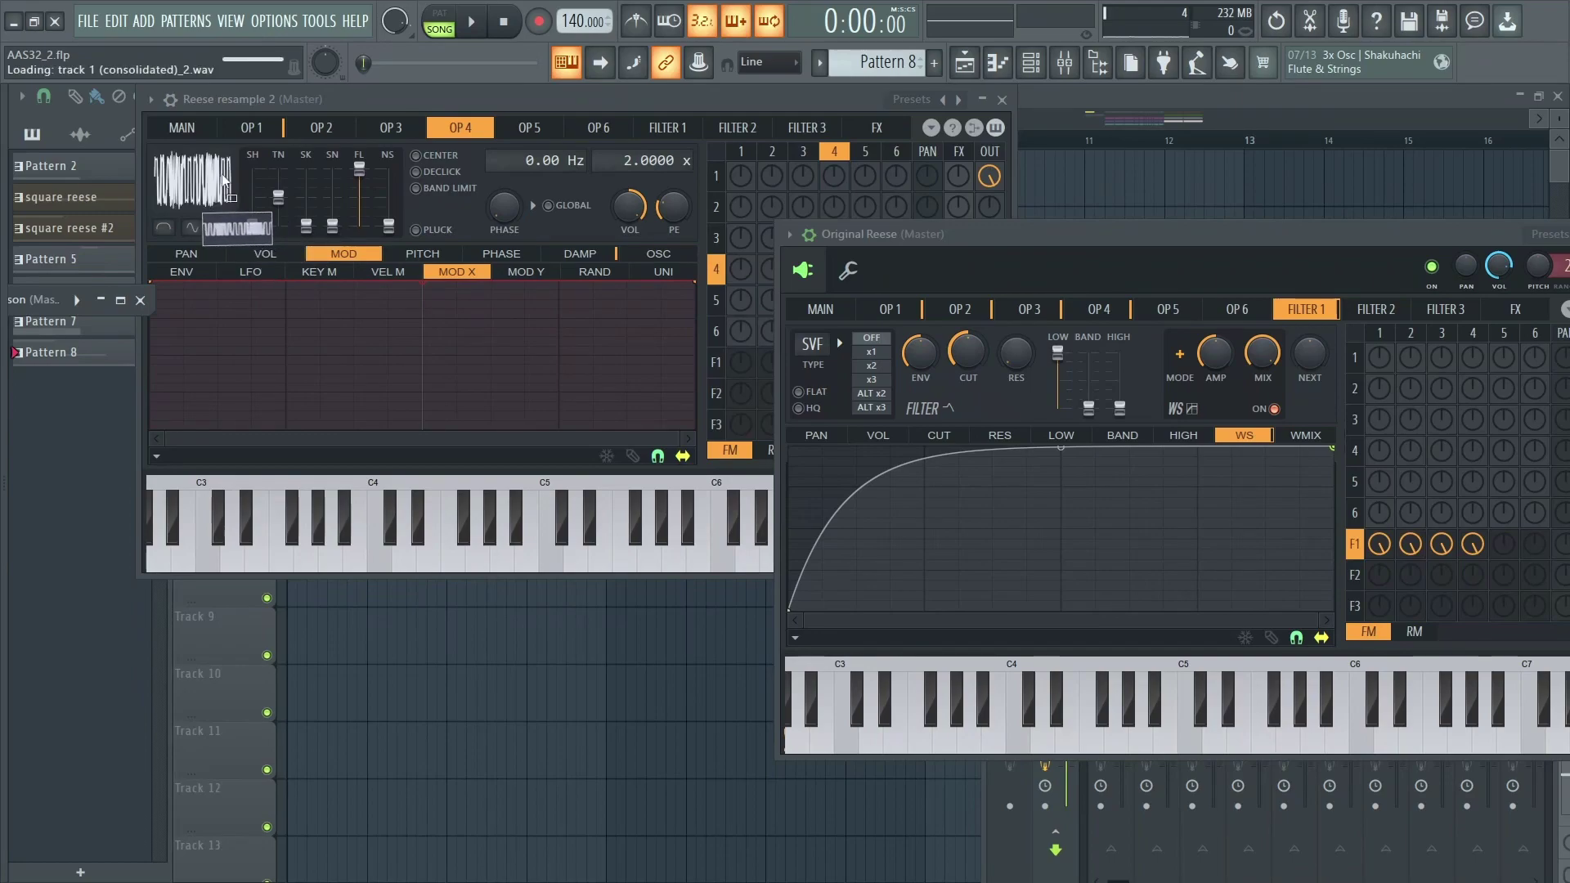
Arrange the Original Reese, Reese resample 2 and Edison windows so all three are accessible.
left_click_drag(995, 242, 1195, 294)
left_click_drag(322, 297, 424, 562)
left_click_drag(522, 628, 532, 650)
left_click_drag(515, 104, 471, 171)
left_click_drag(365, 163, 456, 150)
Check the root note in Reese resample 2's miscellaneous channel settings and return to the plugin editor.
left_click(225, 158)
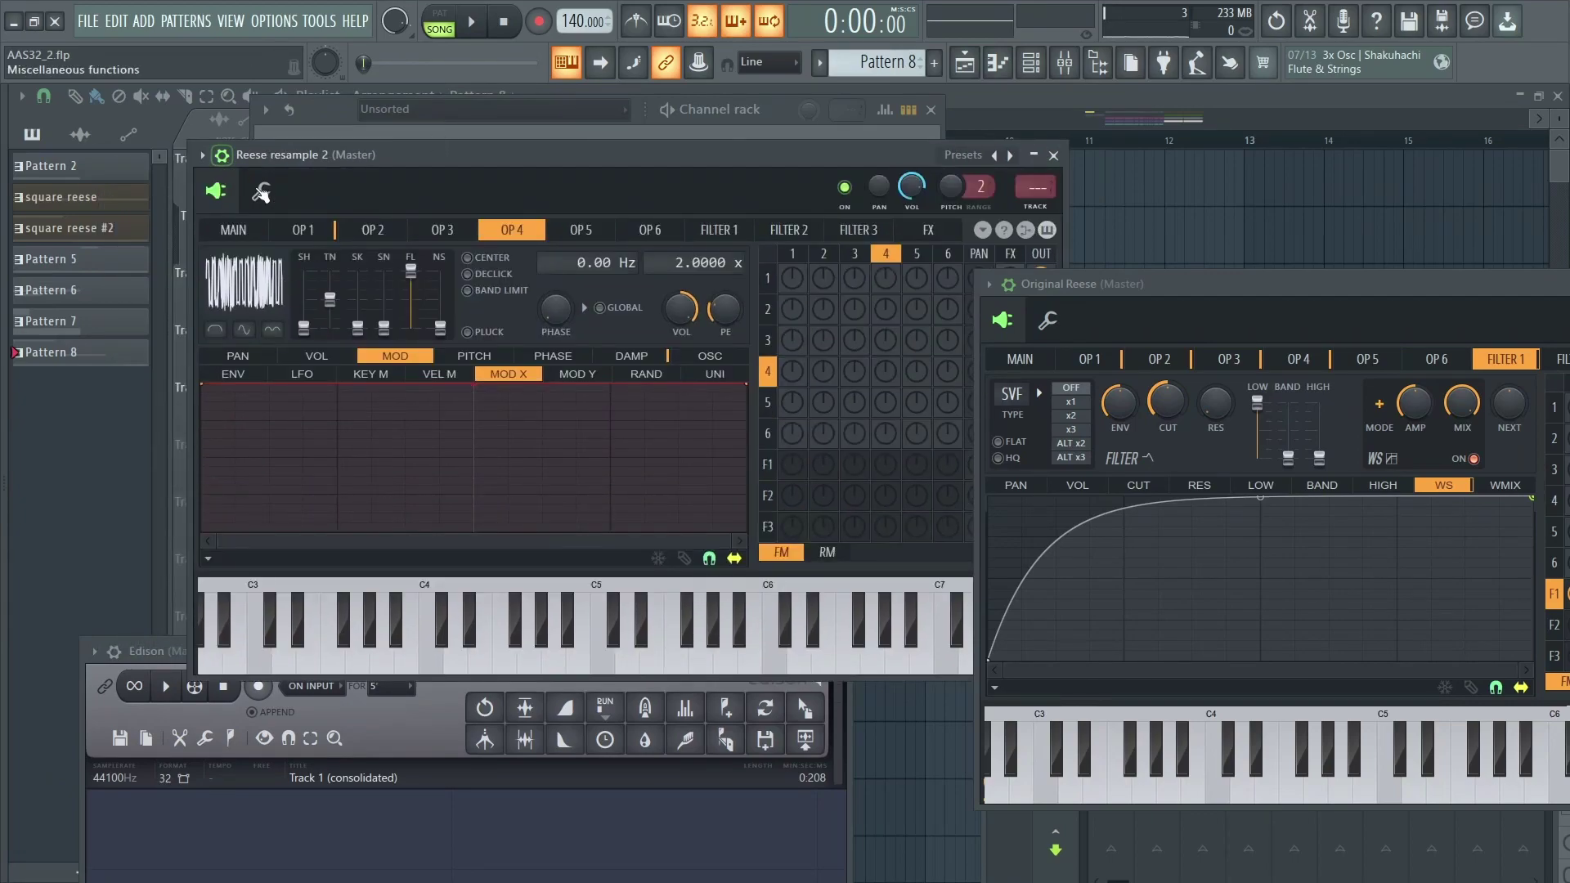
left_click(261, 190)
scroll(644, 558, "down", 2)
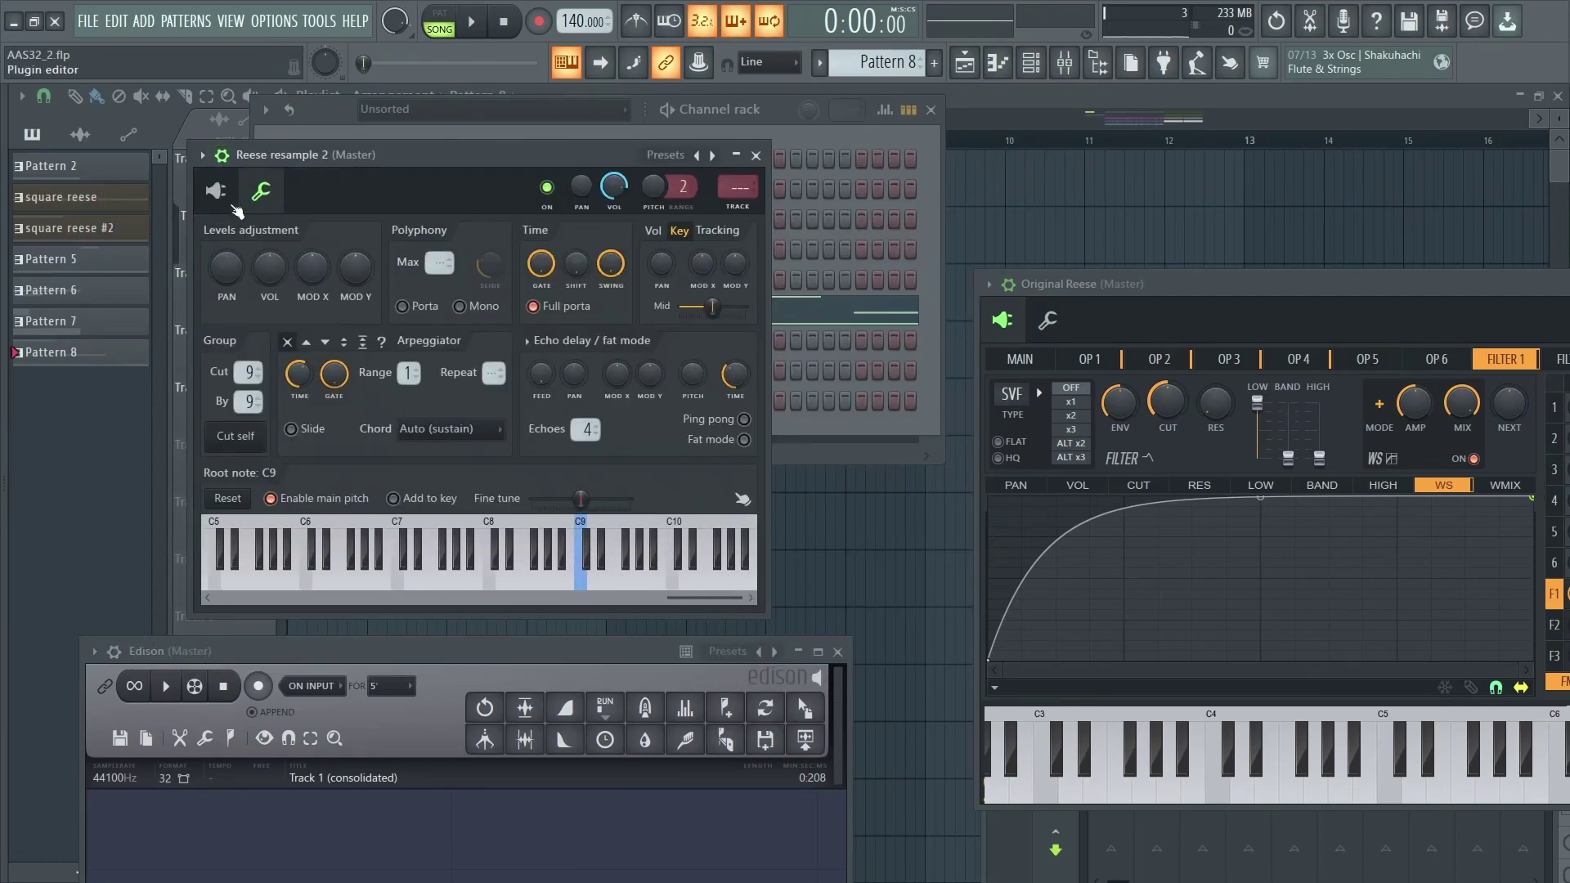
left_click(236, 207)
left_click_drag(473, 152, 553, 121)
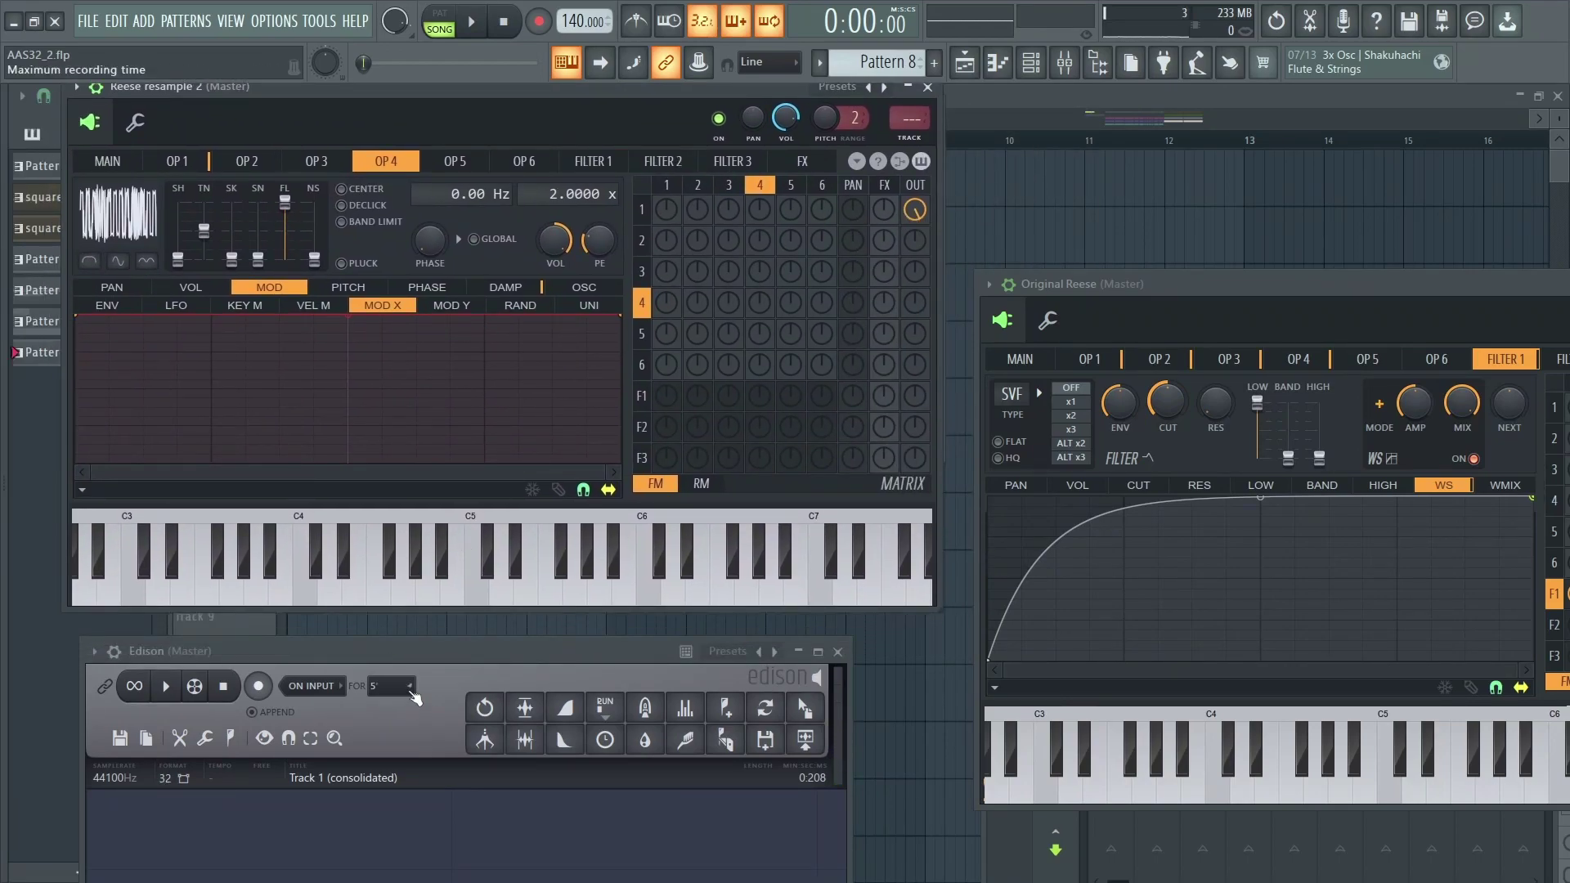
Load the trimmed Edison sample into operator 1's oscillator waveform in Reese resample 2.
left_click(186, 167)
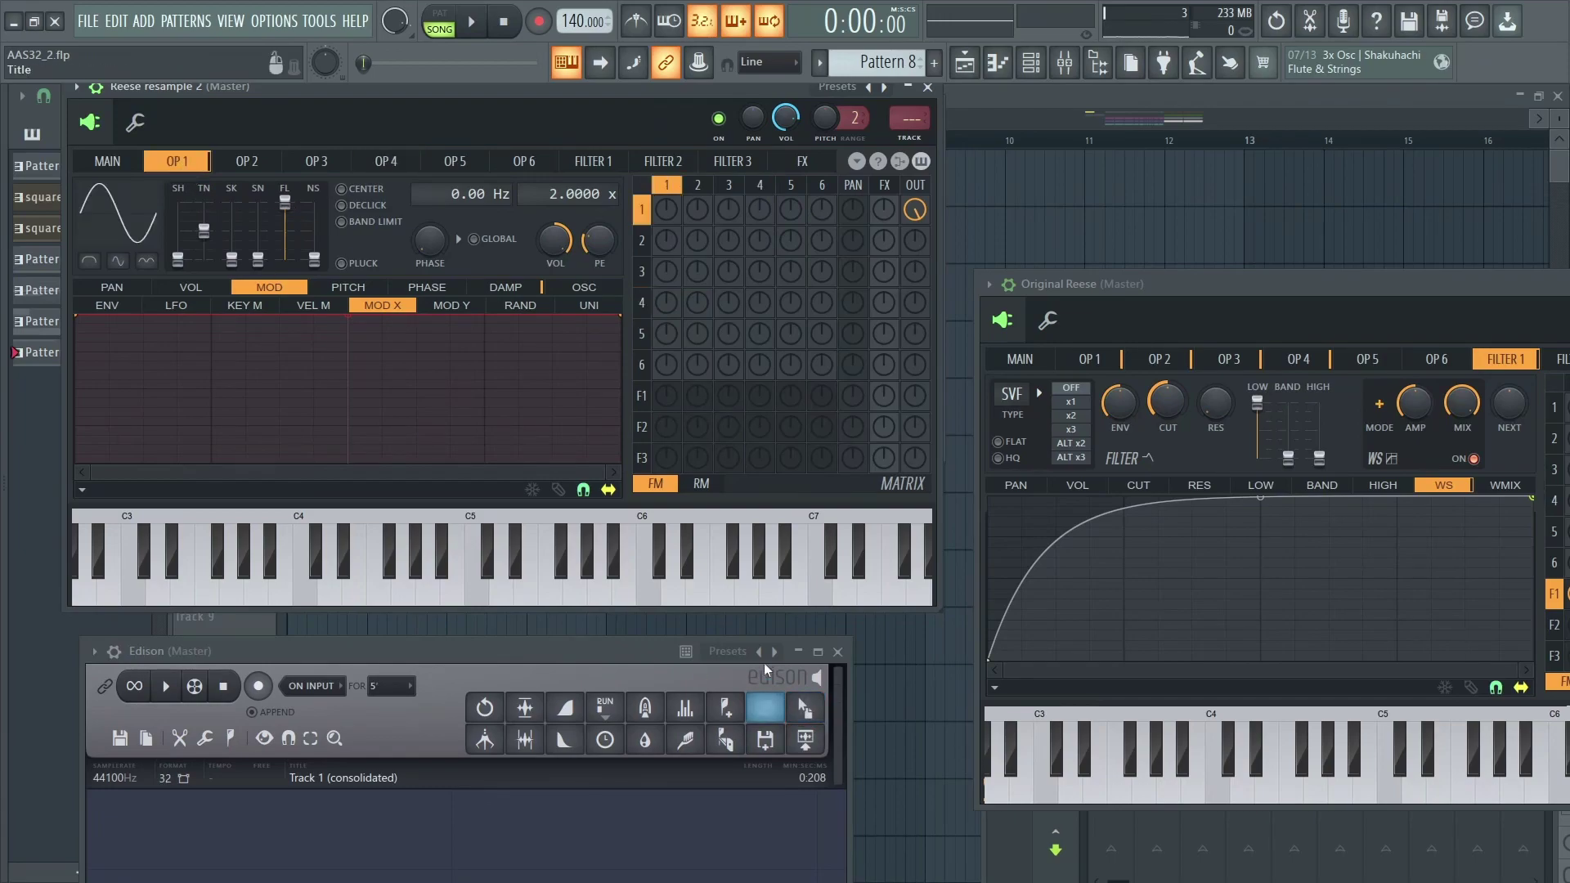
left_click_drag(804, 707, 130, 225)
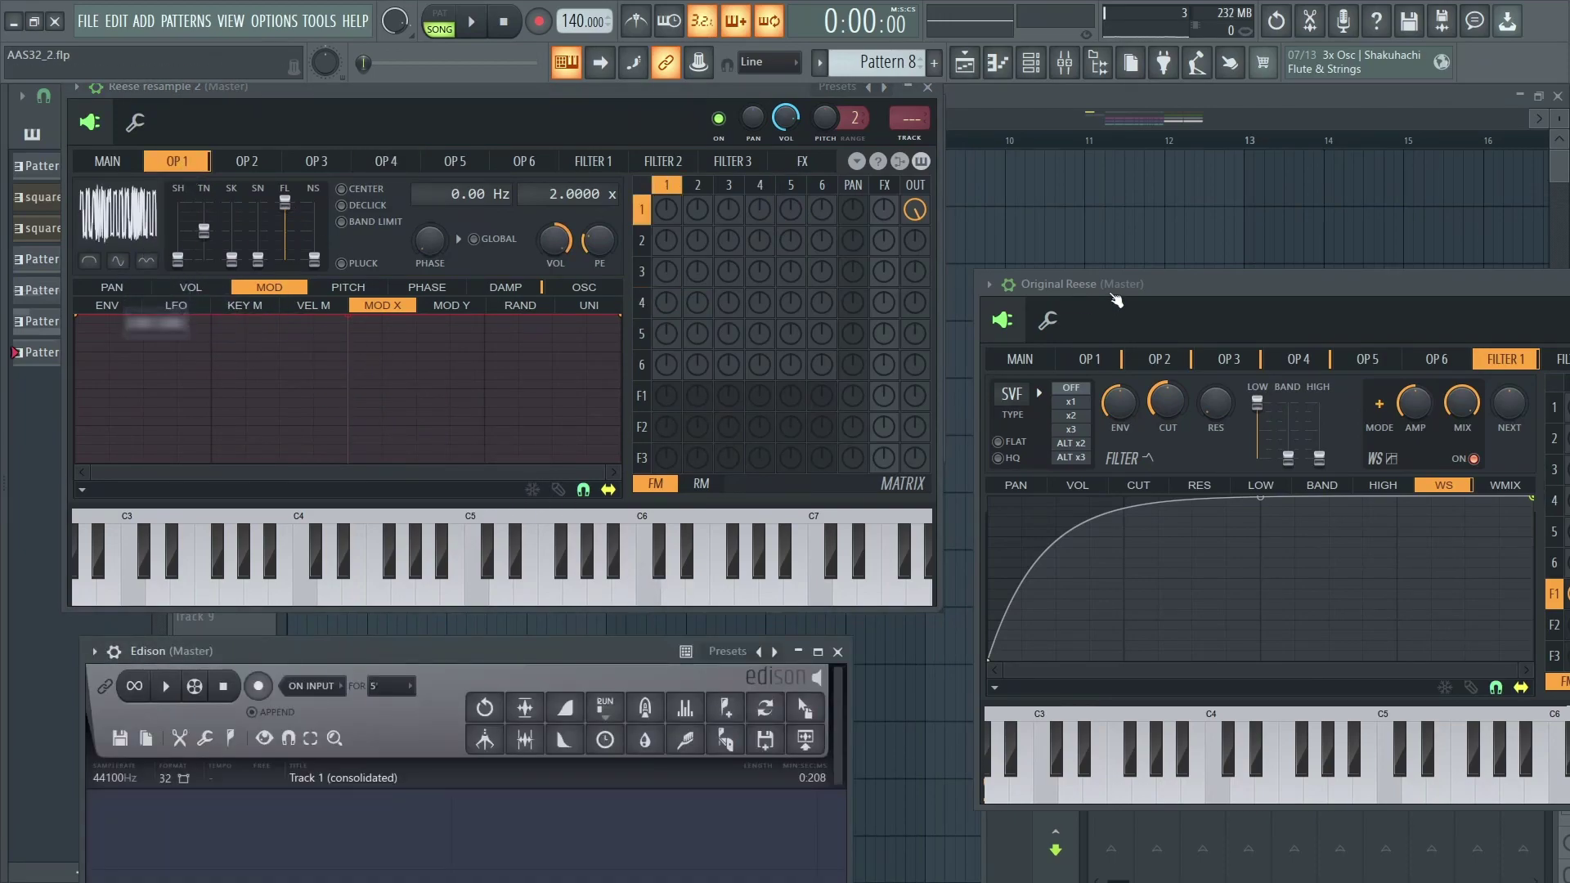
left_click_drag(476, 104, 511, 139)
Set operator 1's frequency ratio to 0.2500 and play test notes.
key("e")
left_click_drag(579, 218, 609, 218)
key("e")
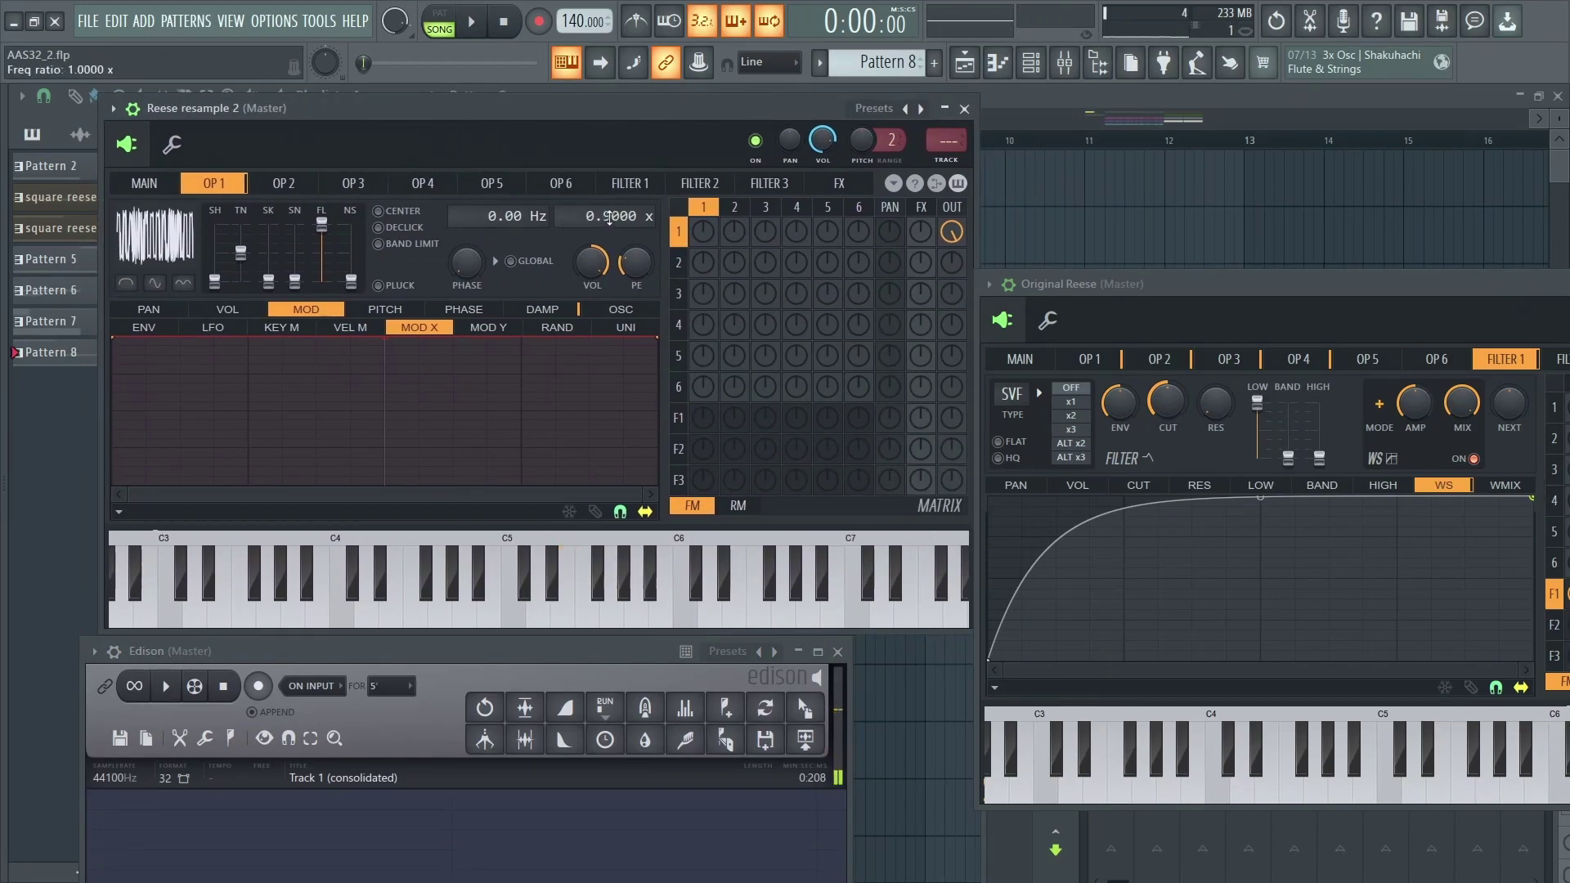
key("e")
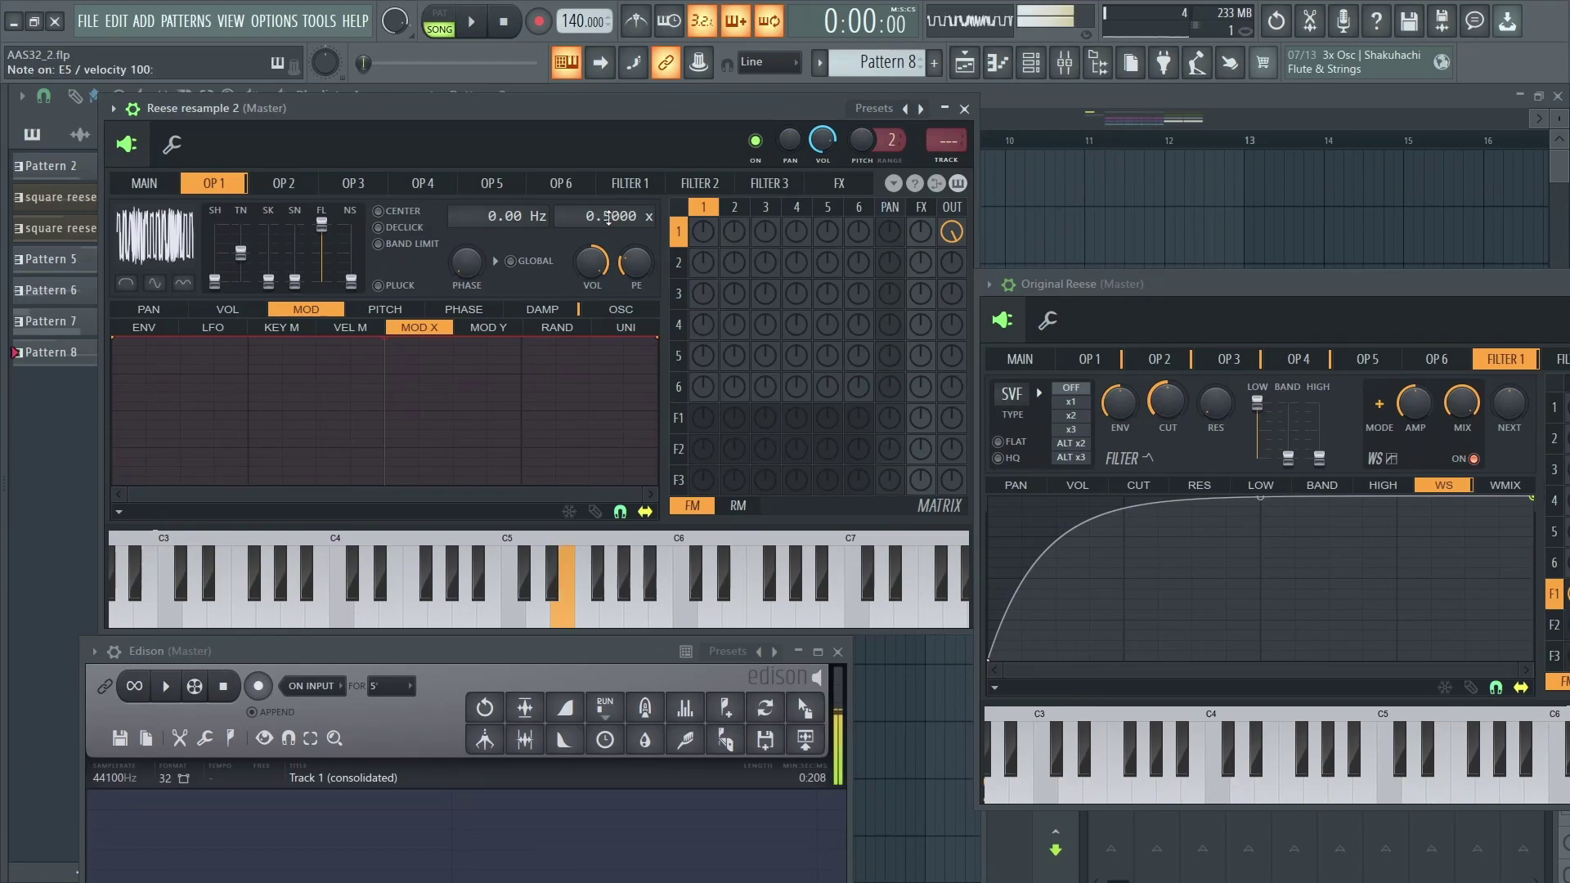
scroll(609, 218, "down", 1)
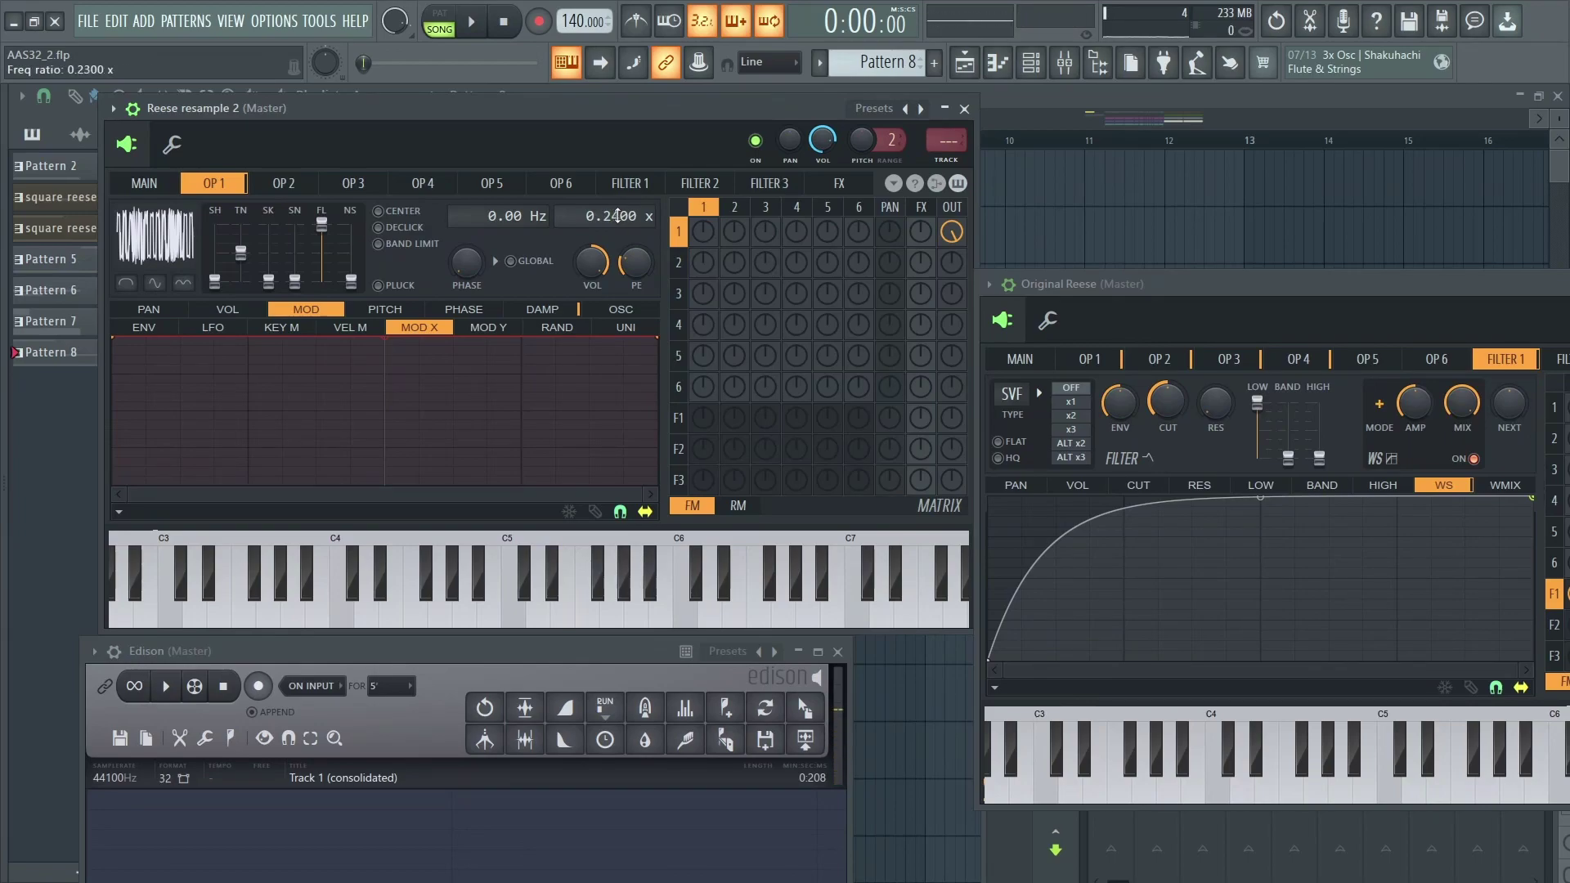
key("c")
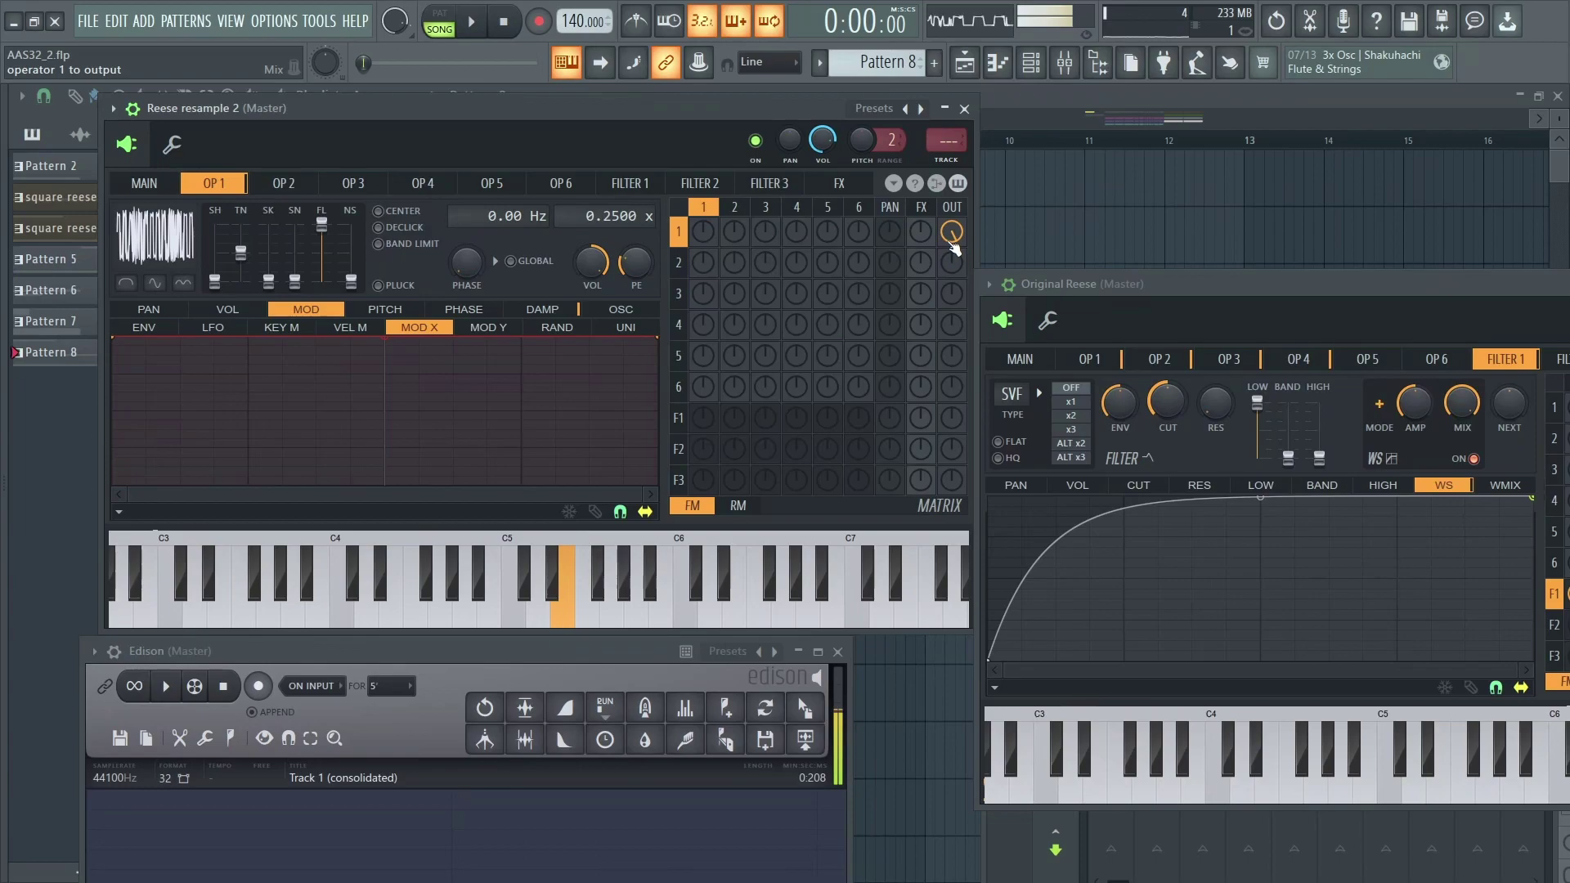
Reposition the Edison and Reese resample 2 windows and audition the resampled waveform on several notes.
left_click(258, 685)
left_click_drag(525, 657, 556, 587)
left_click(285, 619)
left_click_drag(666, 134, 657, 139)
key("e")
key("u")
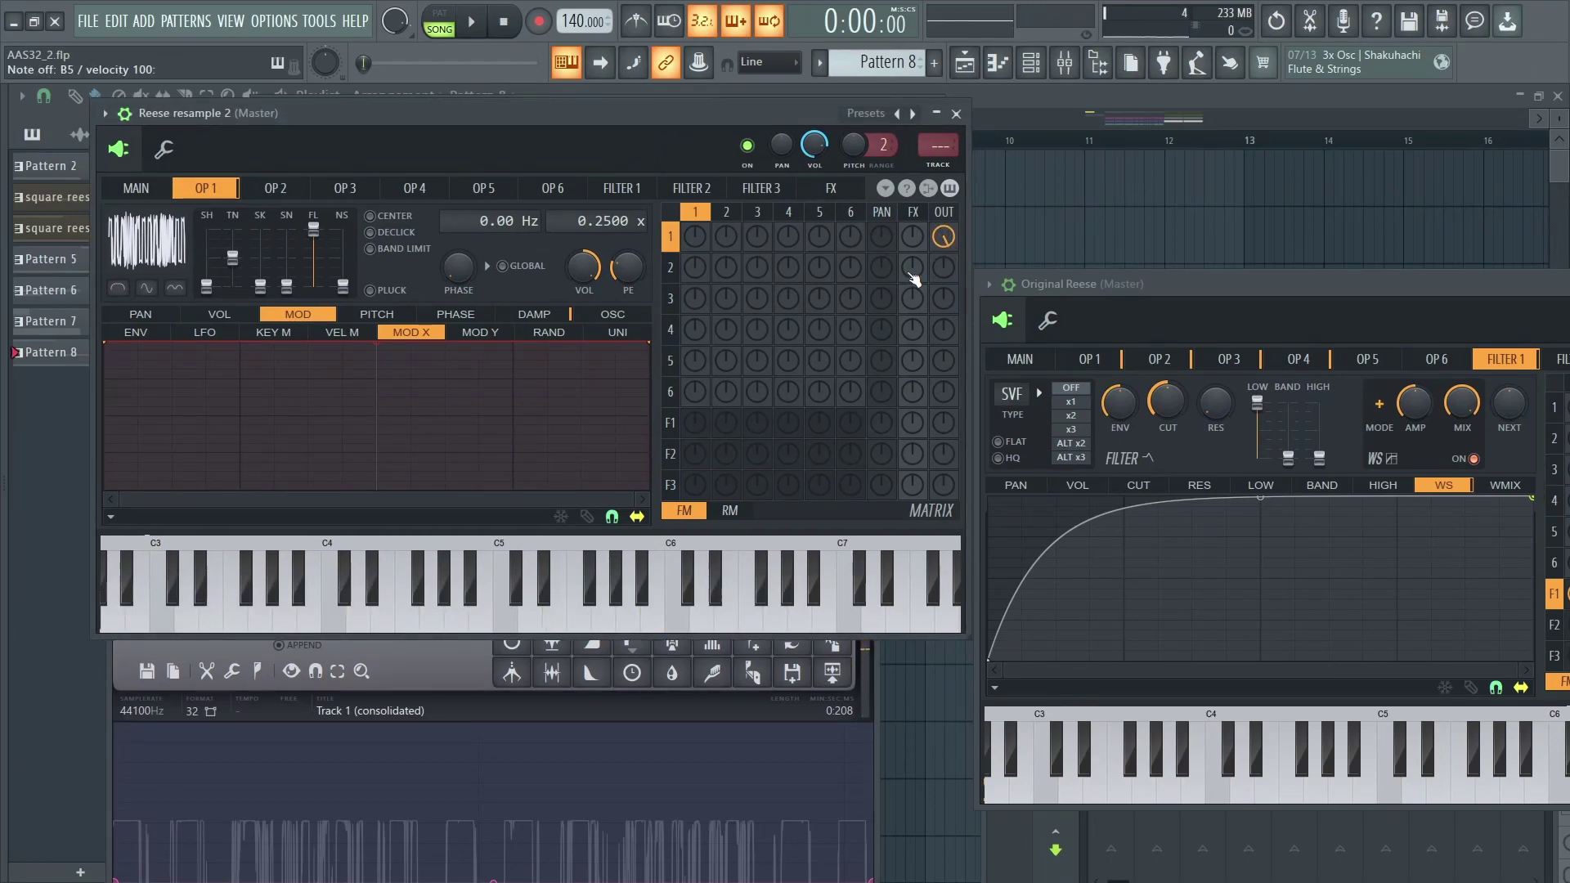
key("q")
key("w")
key("r")
key("o")
Send filter 1 to the output, enable its waveshaper and raise the curve's end to maximum.
left_click_drag(943, 424, 943, 351)
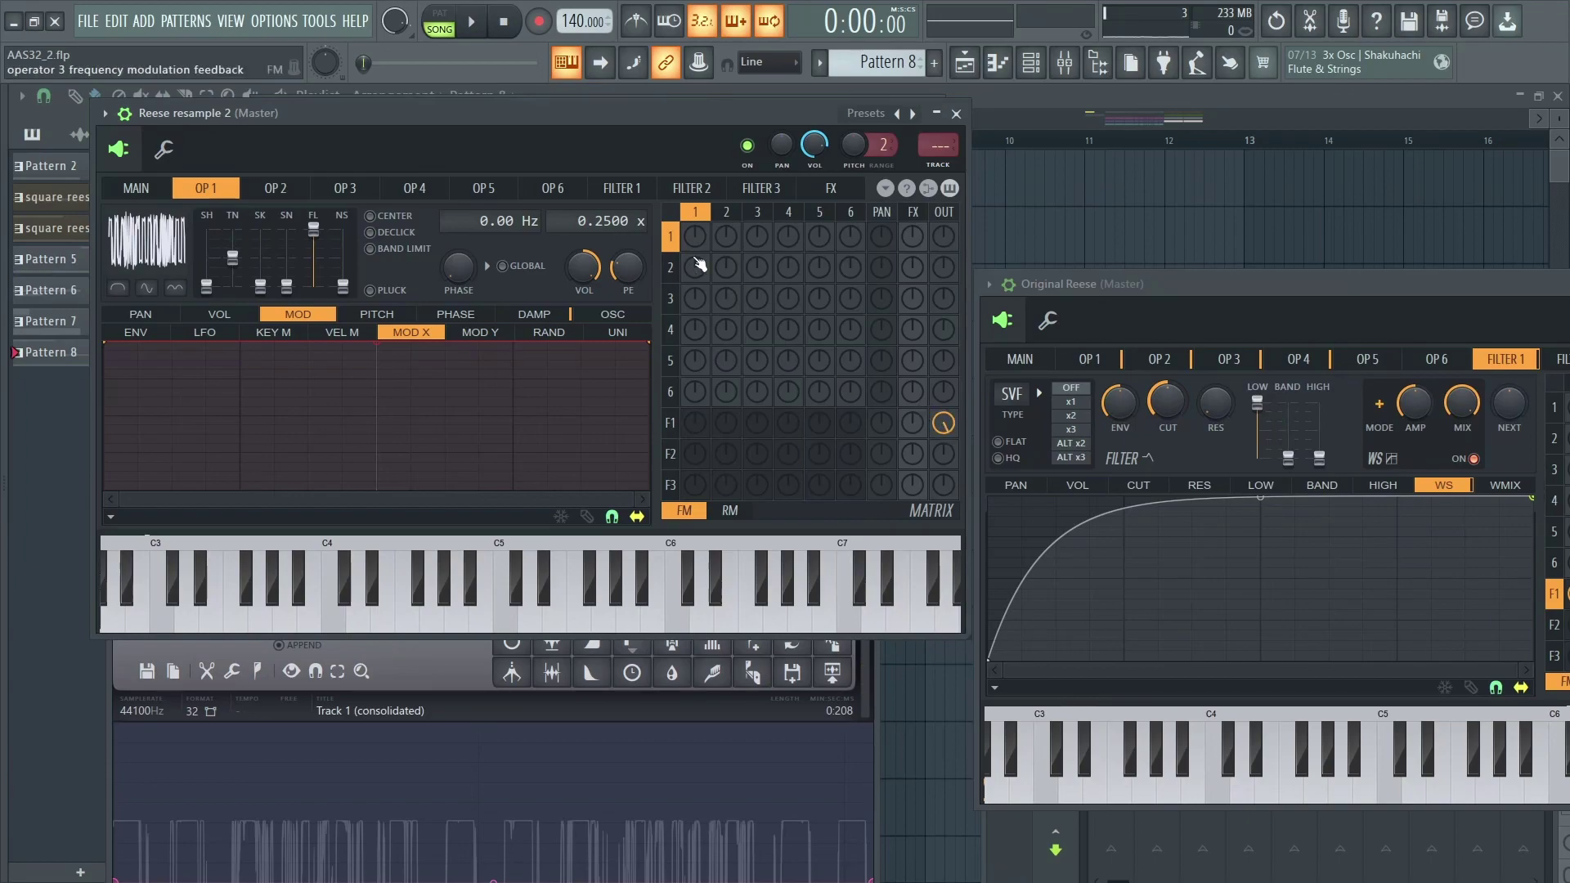
left_click(603, 182)
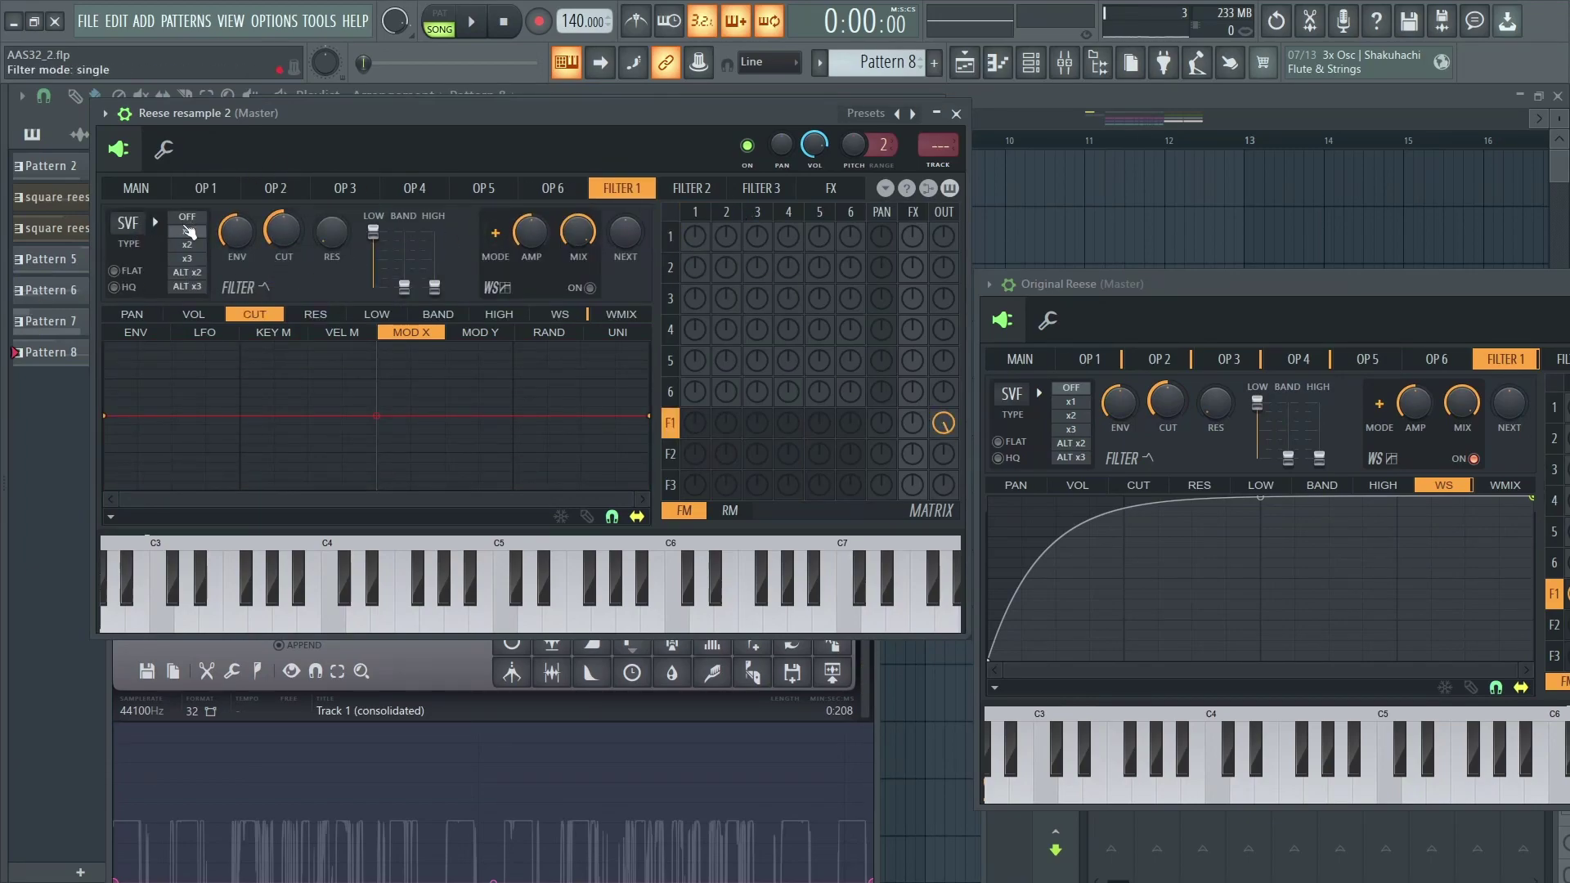
left_click(591, 290)
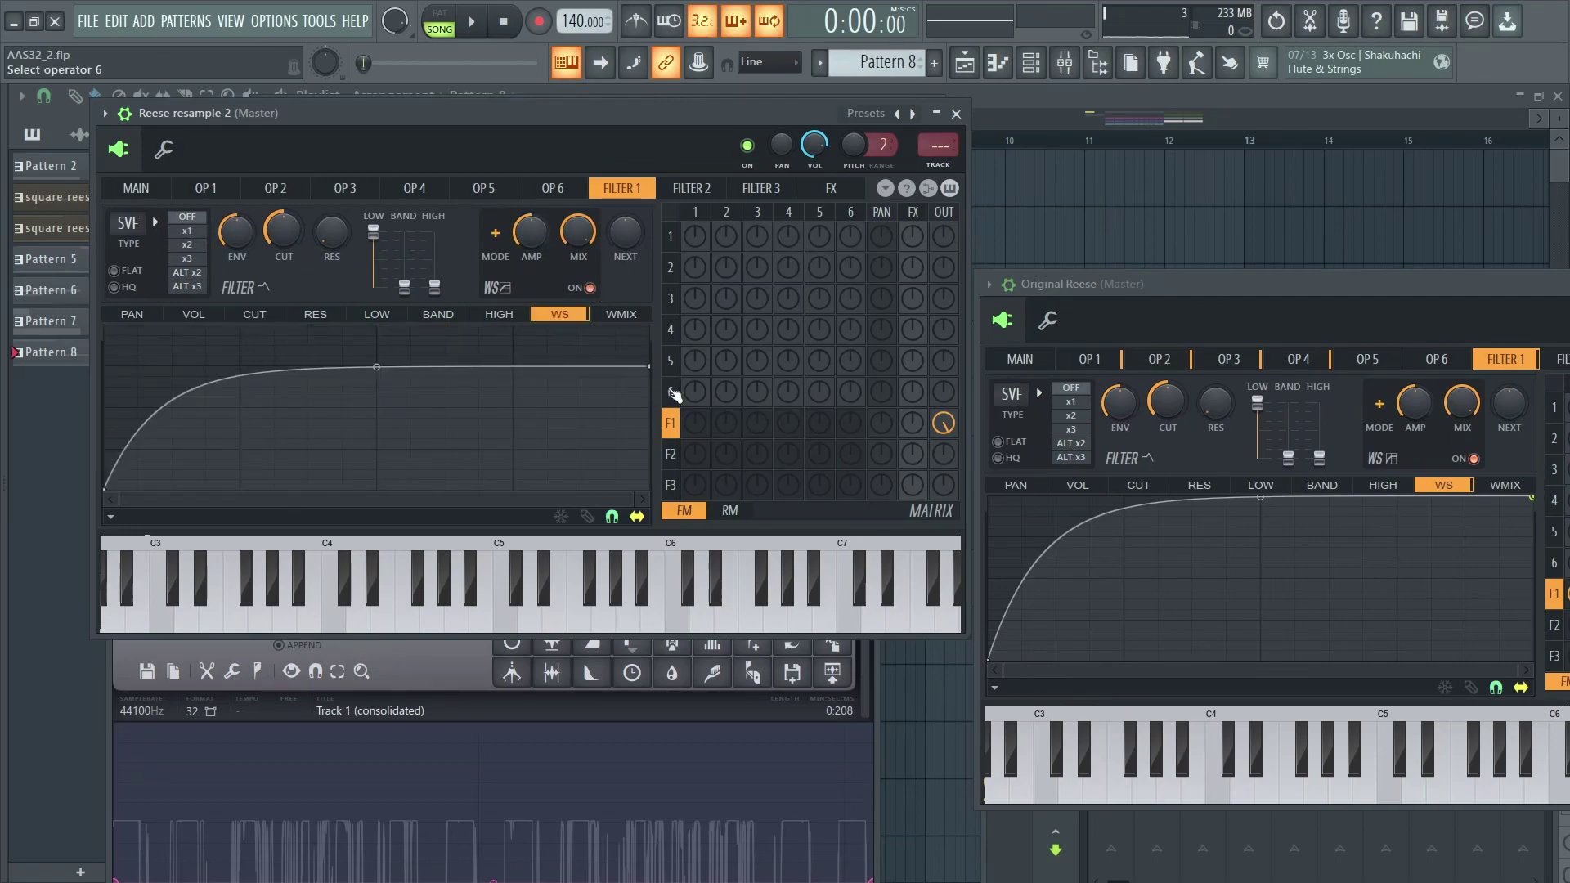
left_click_drag(654, 375, 658, 327)
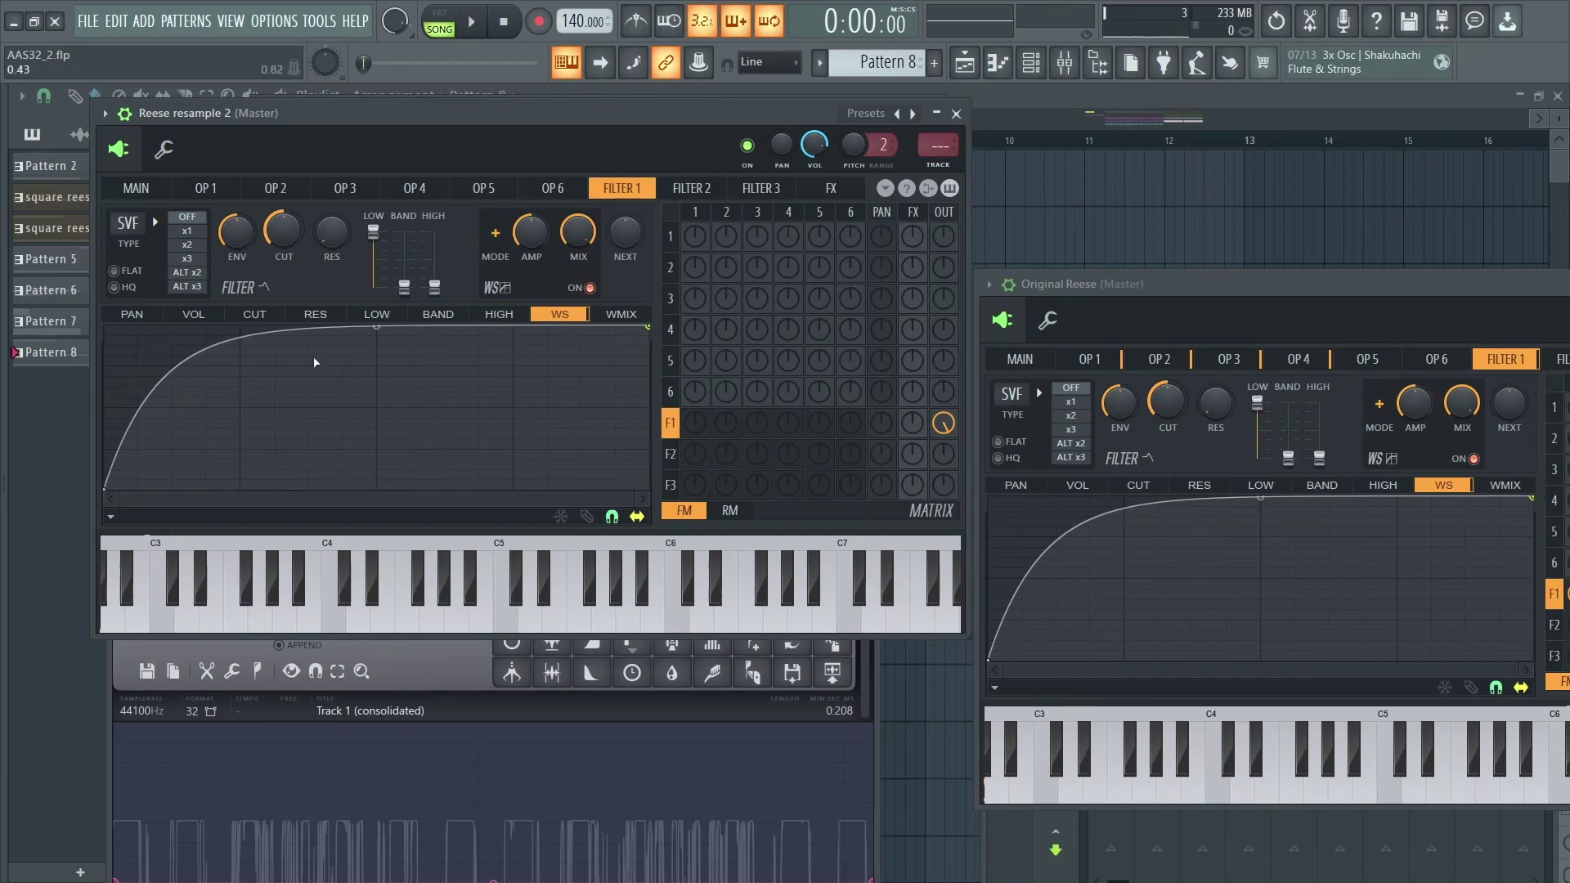
Route operator 1 into filter 1 and play test notes.
key("r")
left_click_drag(707, 440, 656, 456)
key("v")
Add a point at the upper edge of filter 1's waveshaper curve and turn its segment into a dense wave.
left_click_drag(240, 345, 240, 303)
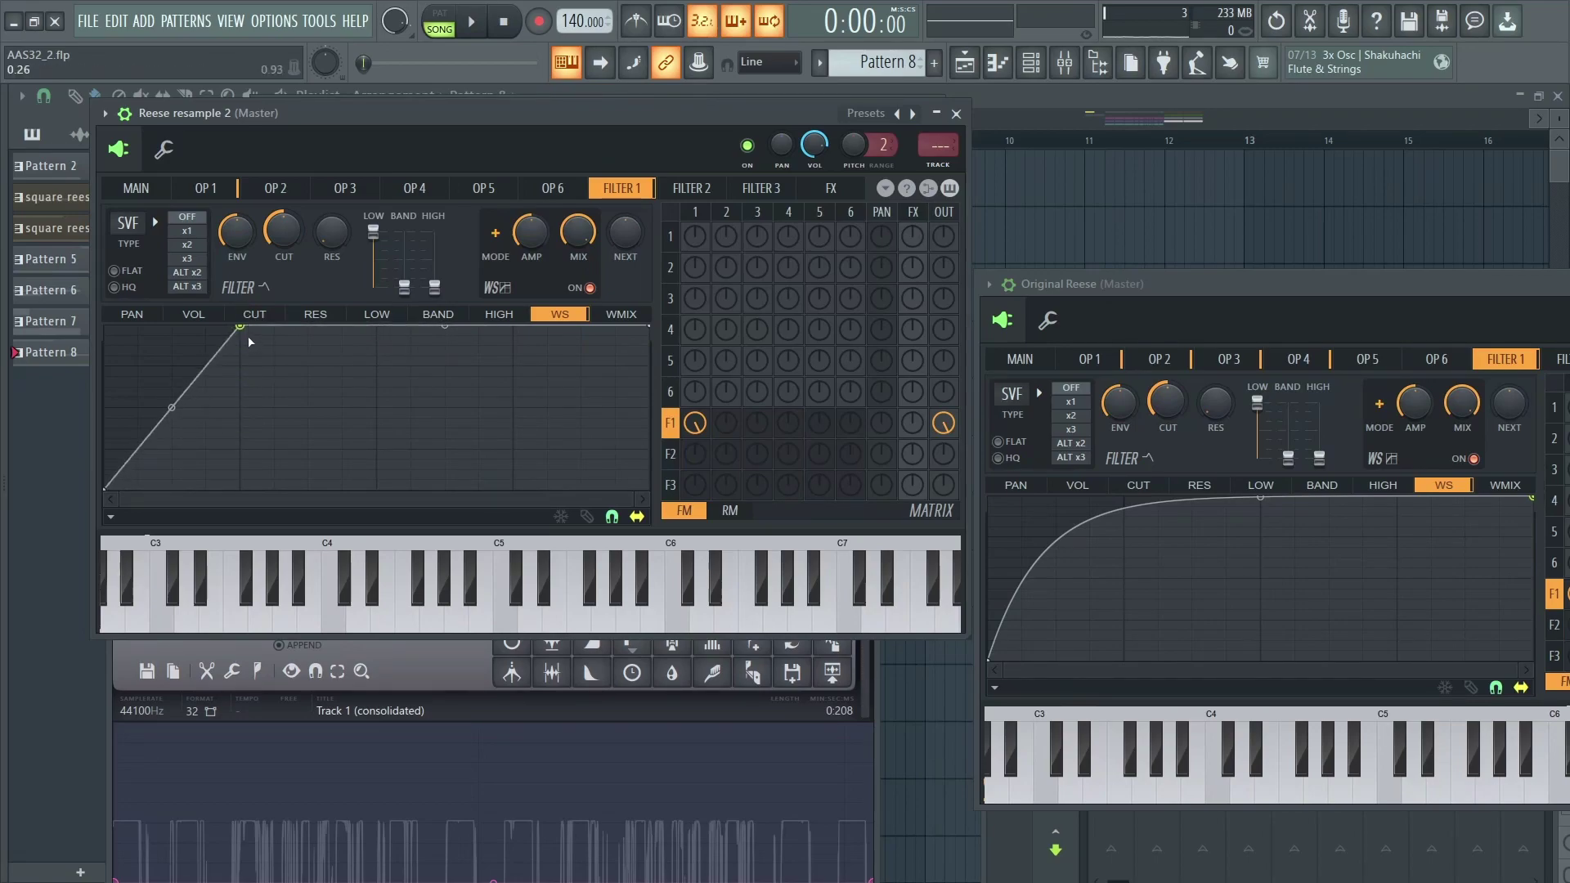
right_click(241, 325)
left_click(275, 603)
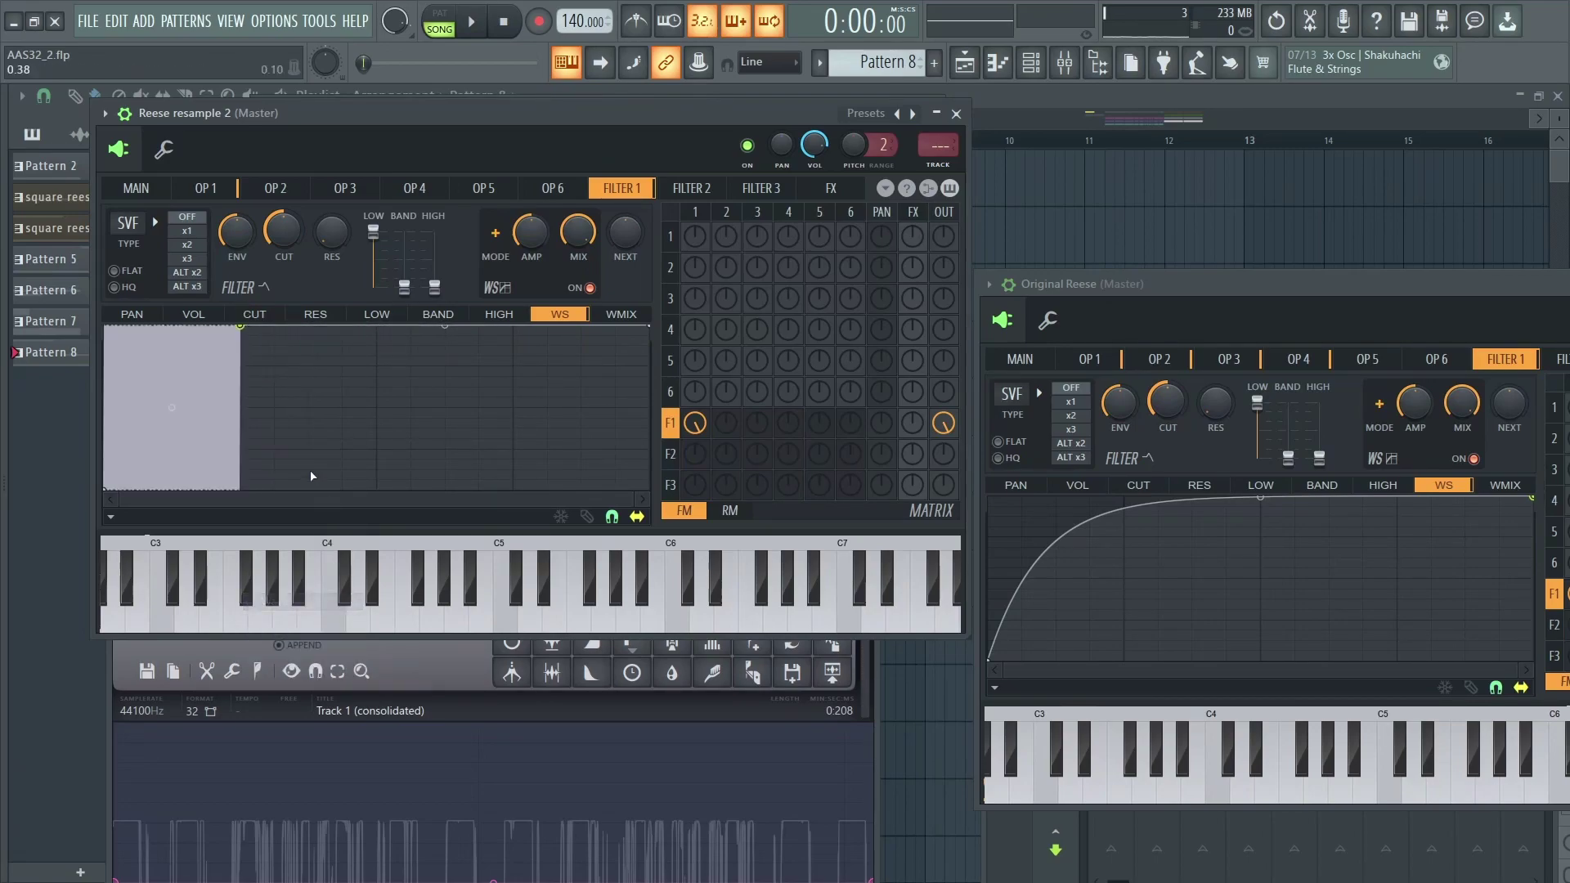
left_click_drag(634, 499, 350, 498)
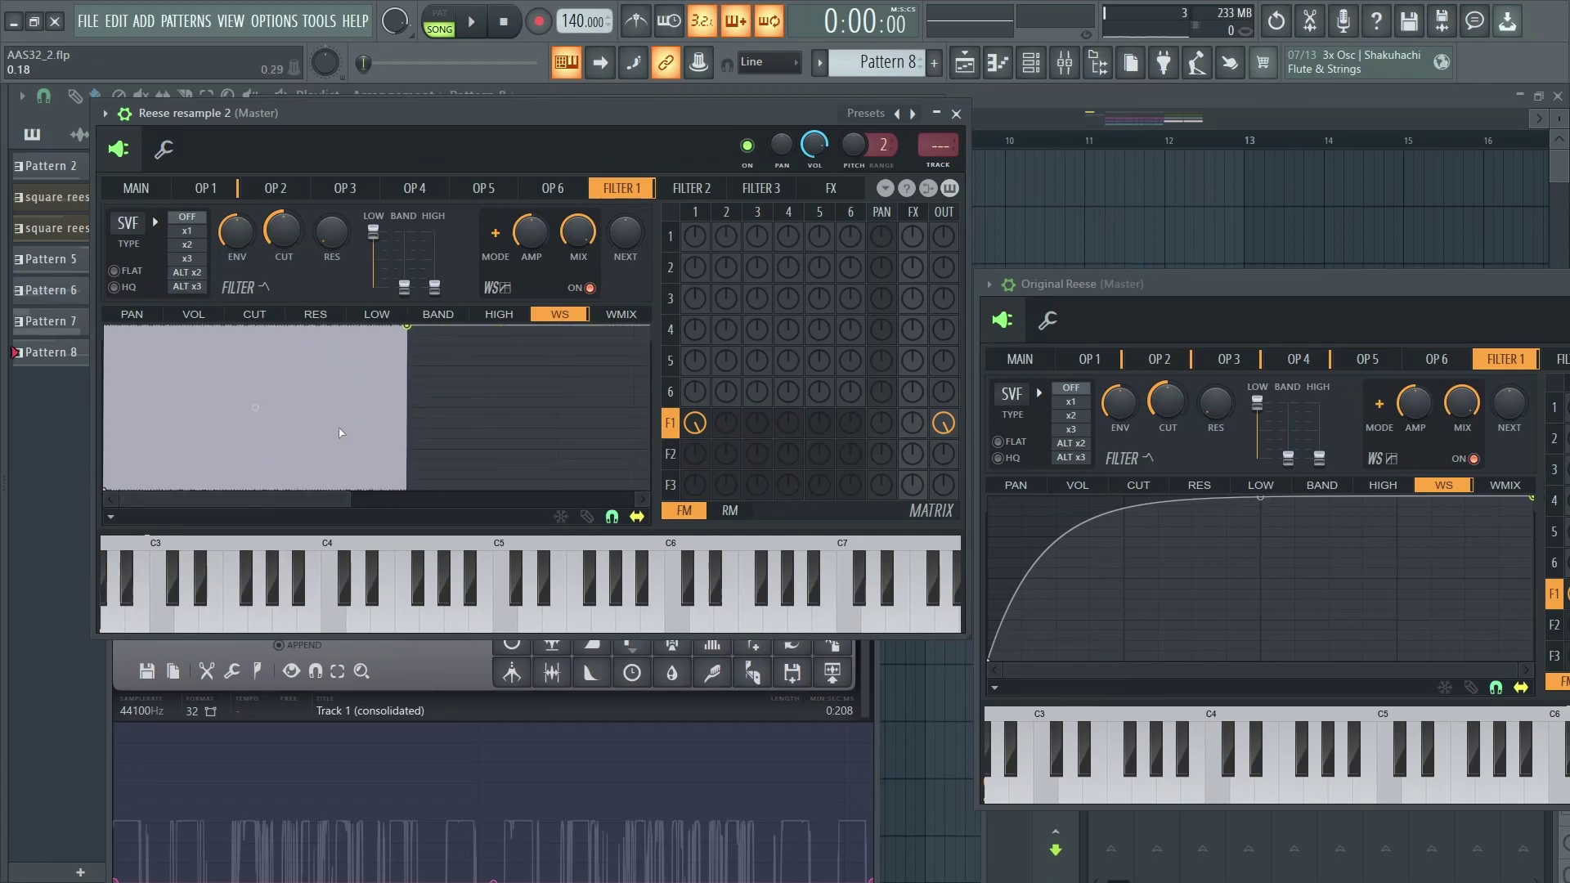
left_click_drag(255, 407, 255, 407)
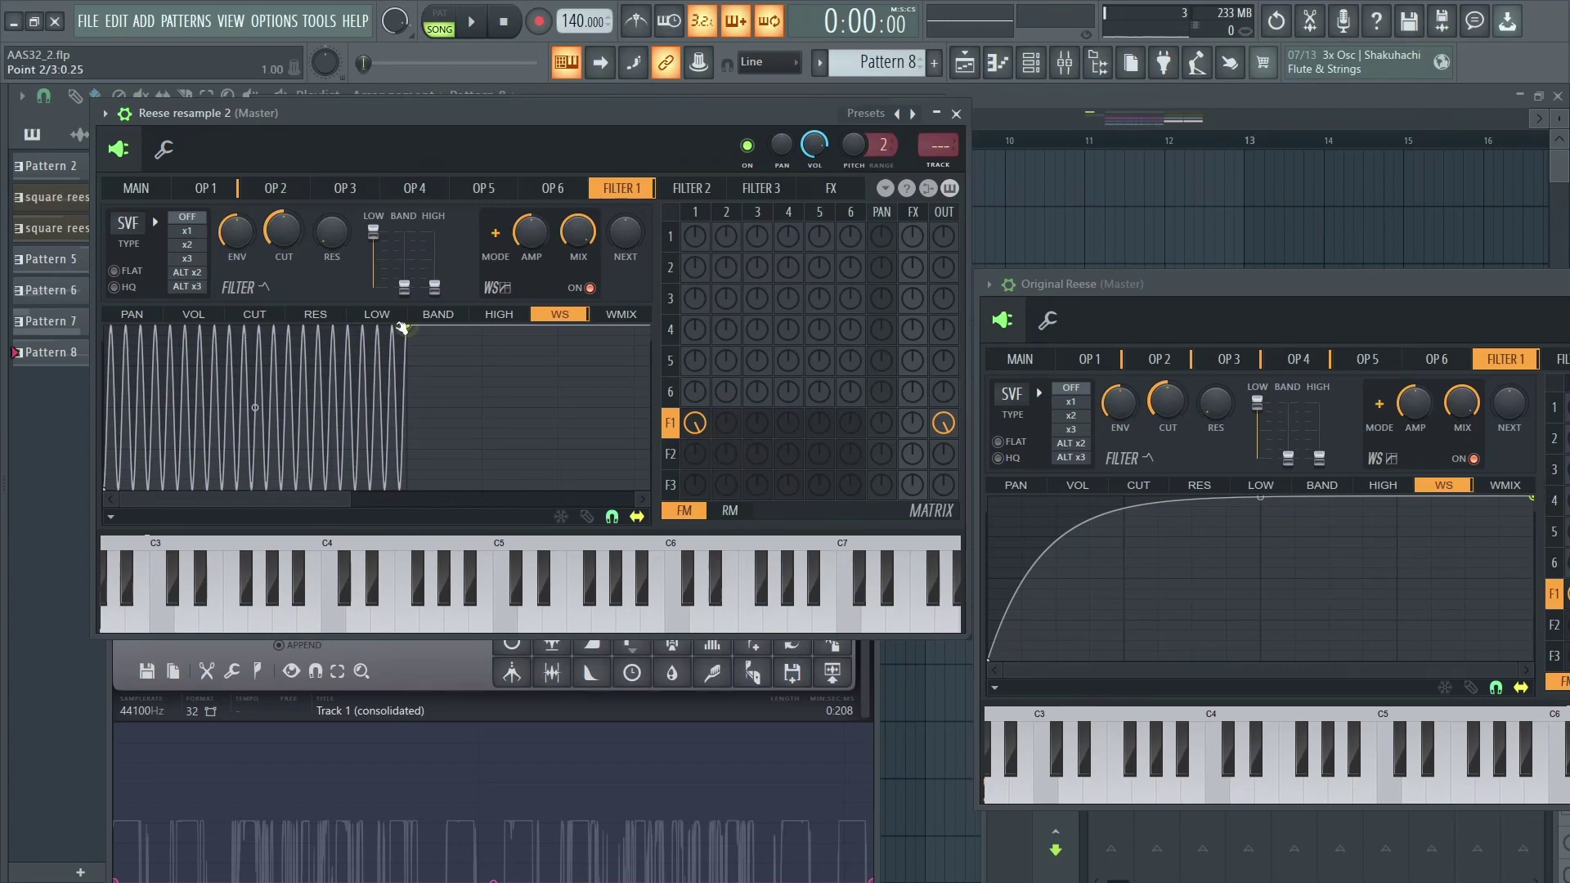
Adjust the width and density of the waveshaper's wave segment and audition it with several notes.
left_click_drag(408, 327, 199, 320)
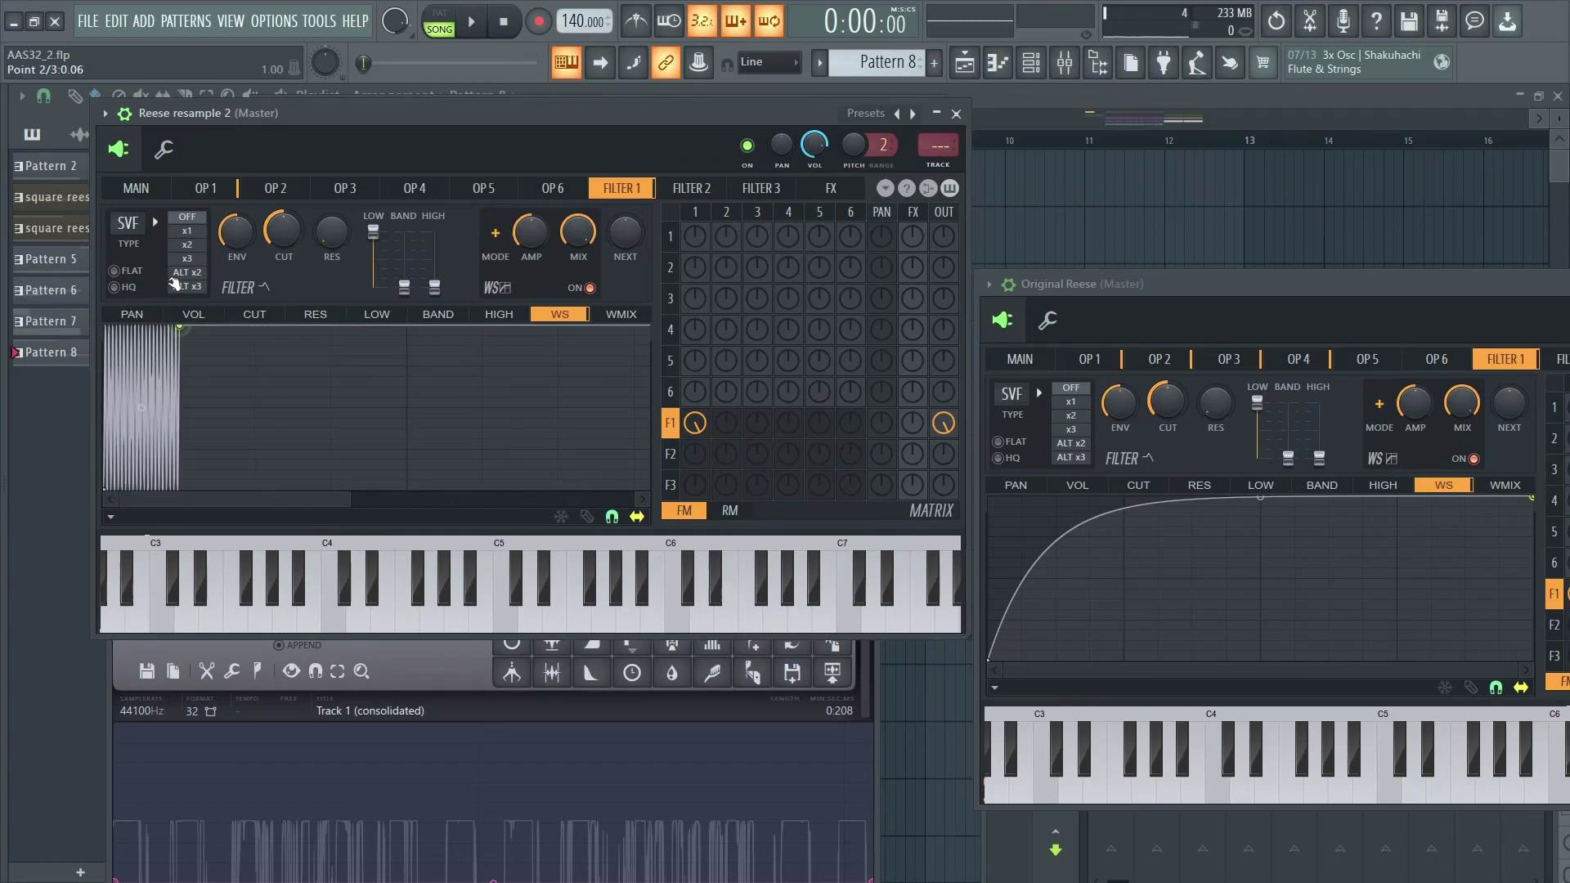
scroll(244, 502, "down", 3)
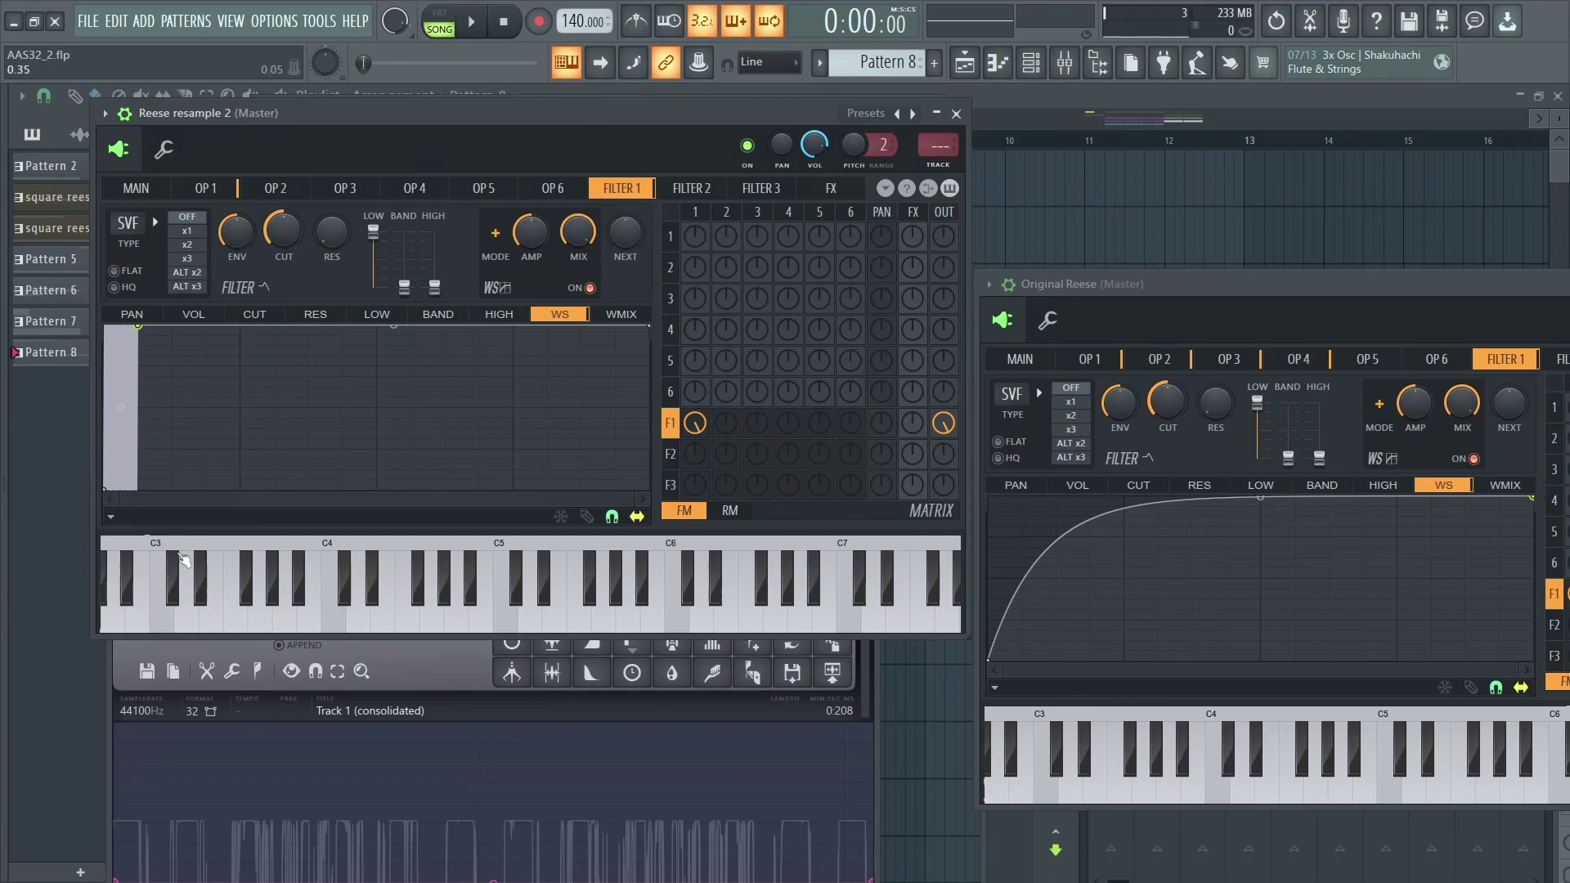
key("e")
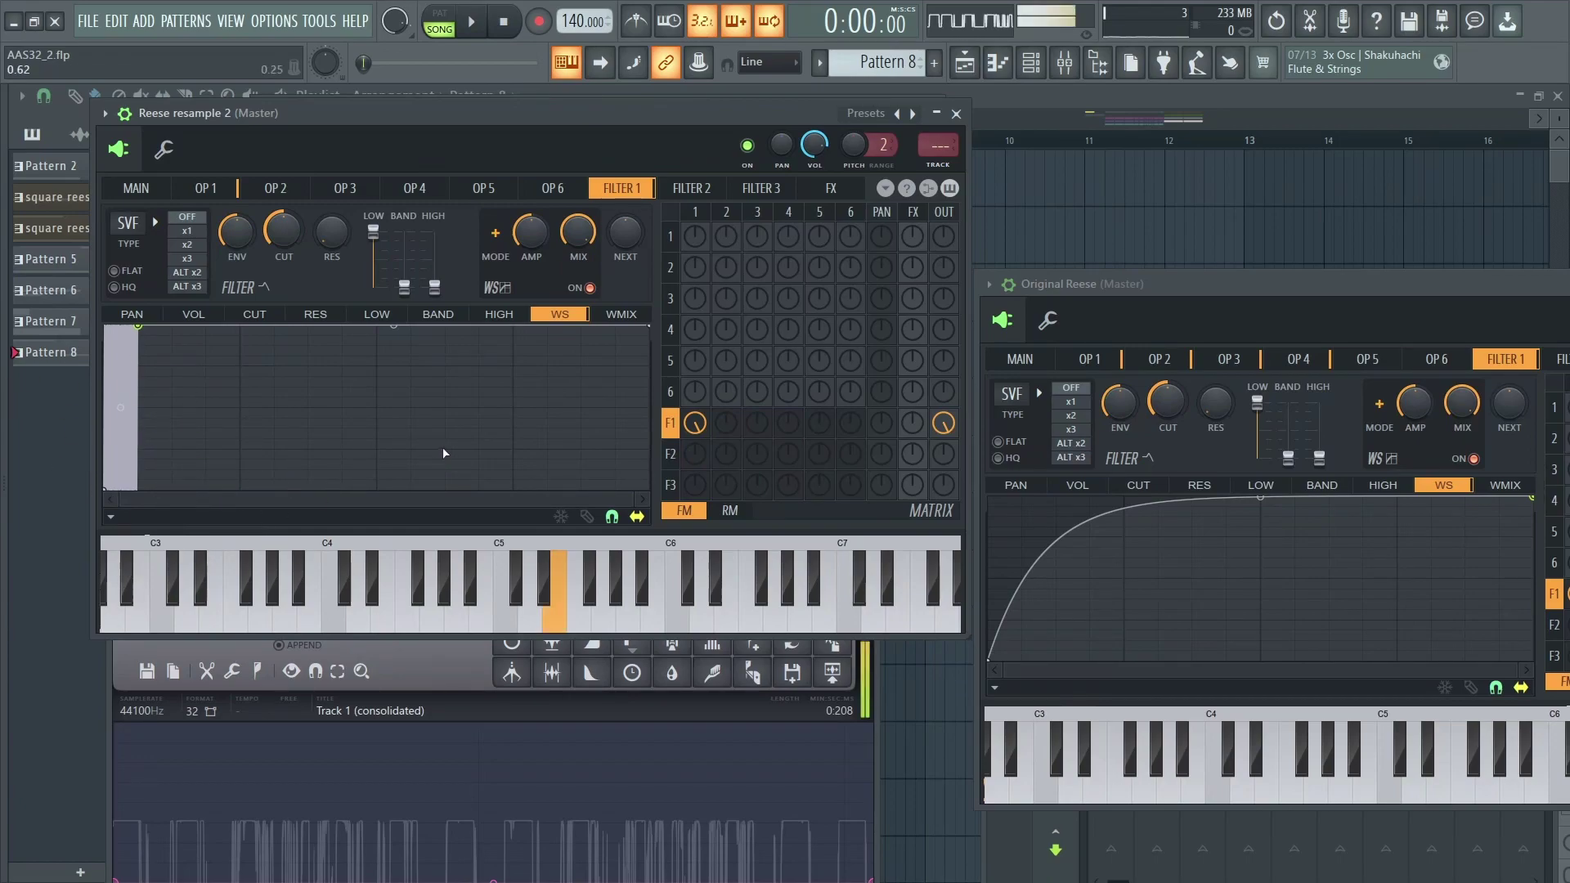
key("u")
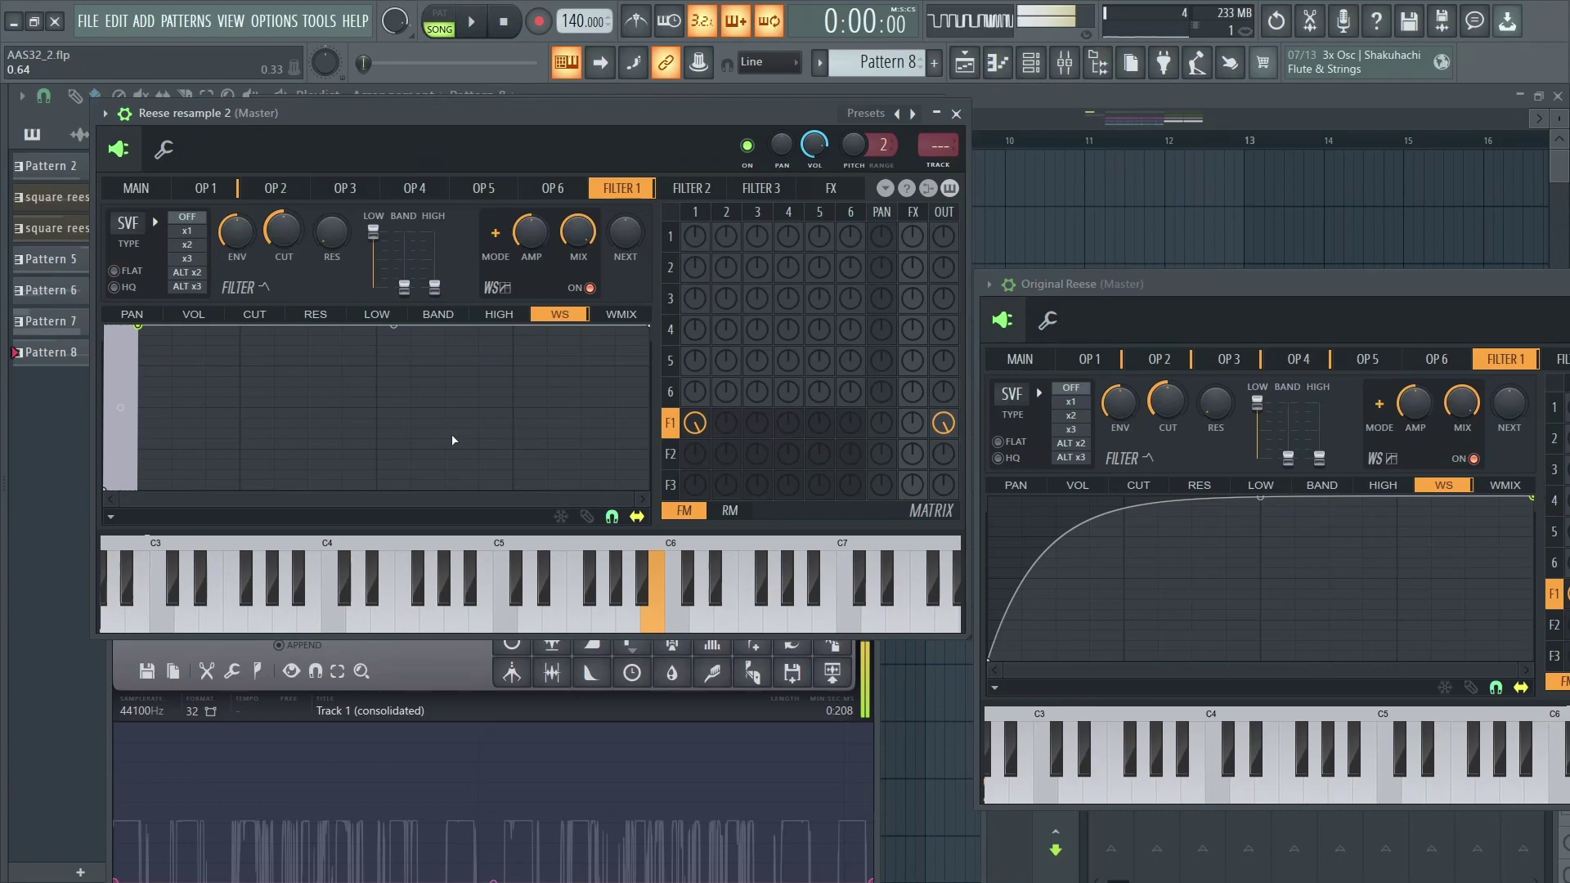
left_click_drag(136, 327, 204, 304)
left_click_drag(161, 407, 160, 408)
key("t")
key("r")
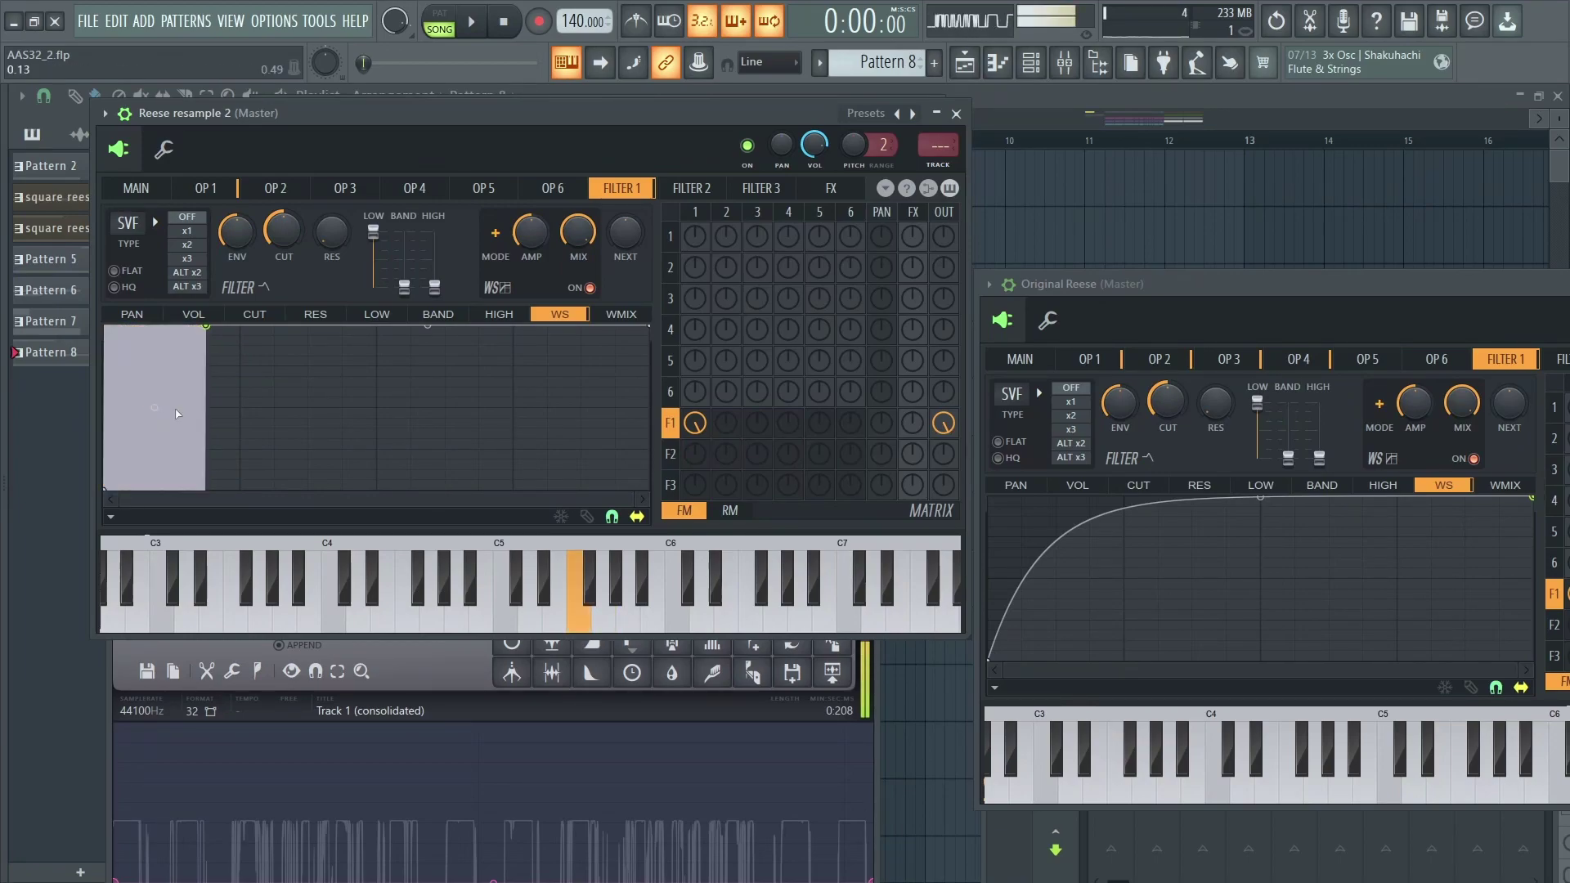
Examine operator 1's oscillator waveform while playing several notes.
left_click(206, 189)
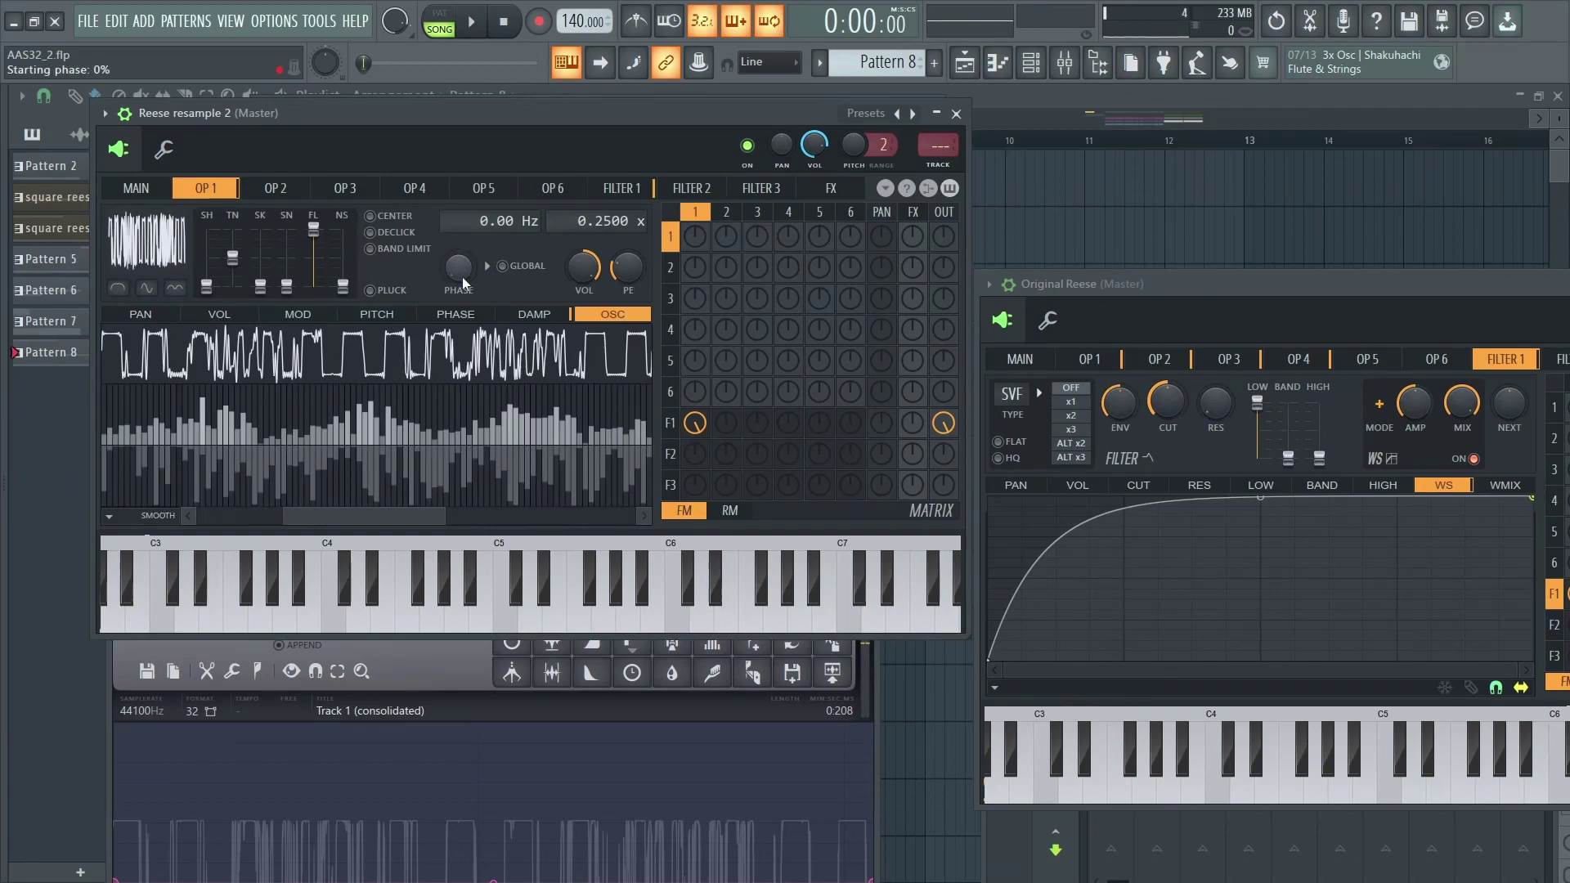
key("i")
key("c")
key("w")
key("x")
key("z")
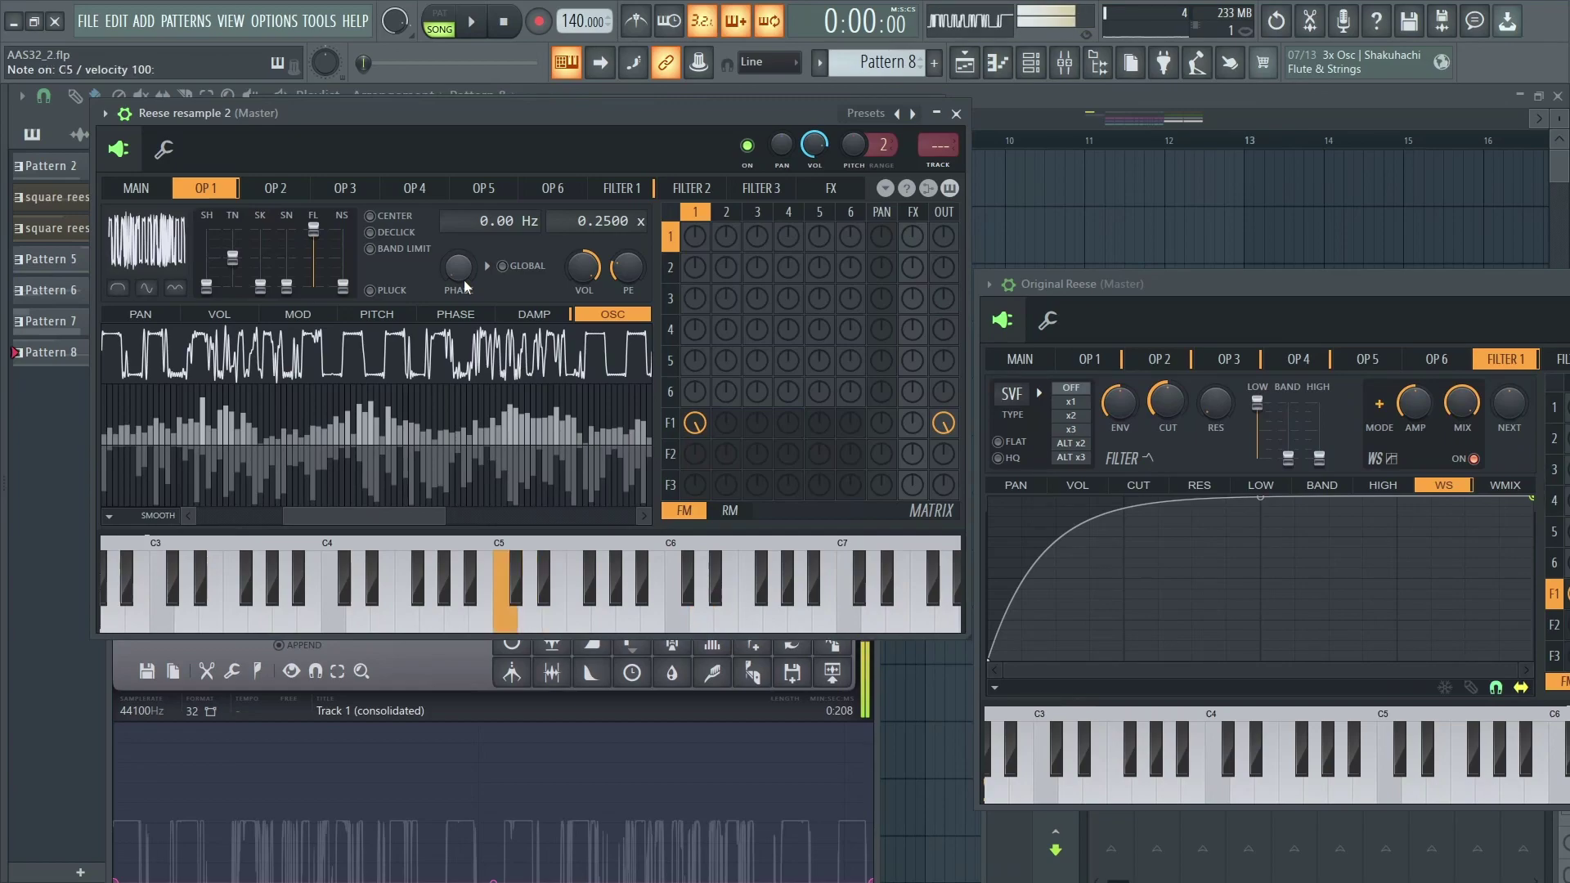
key("x")
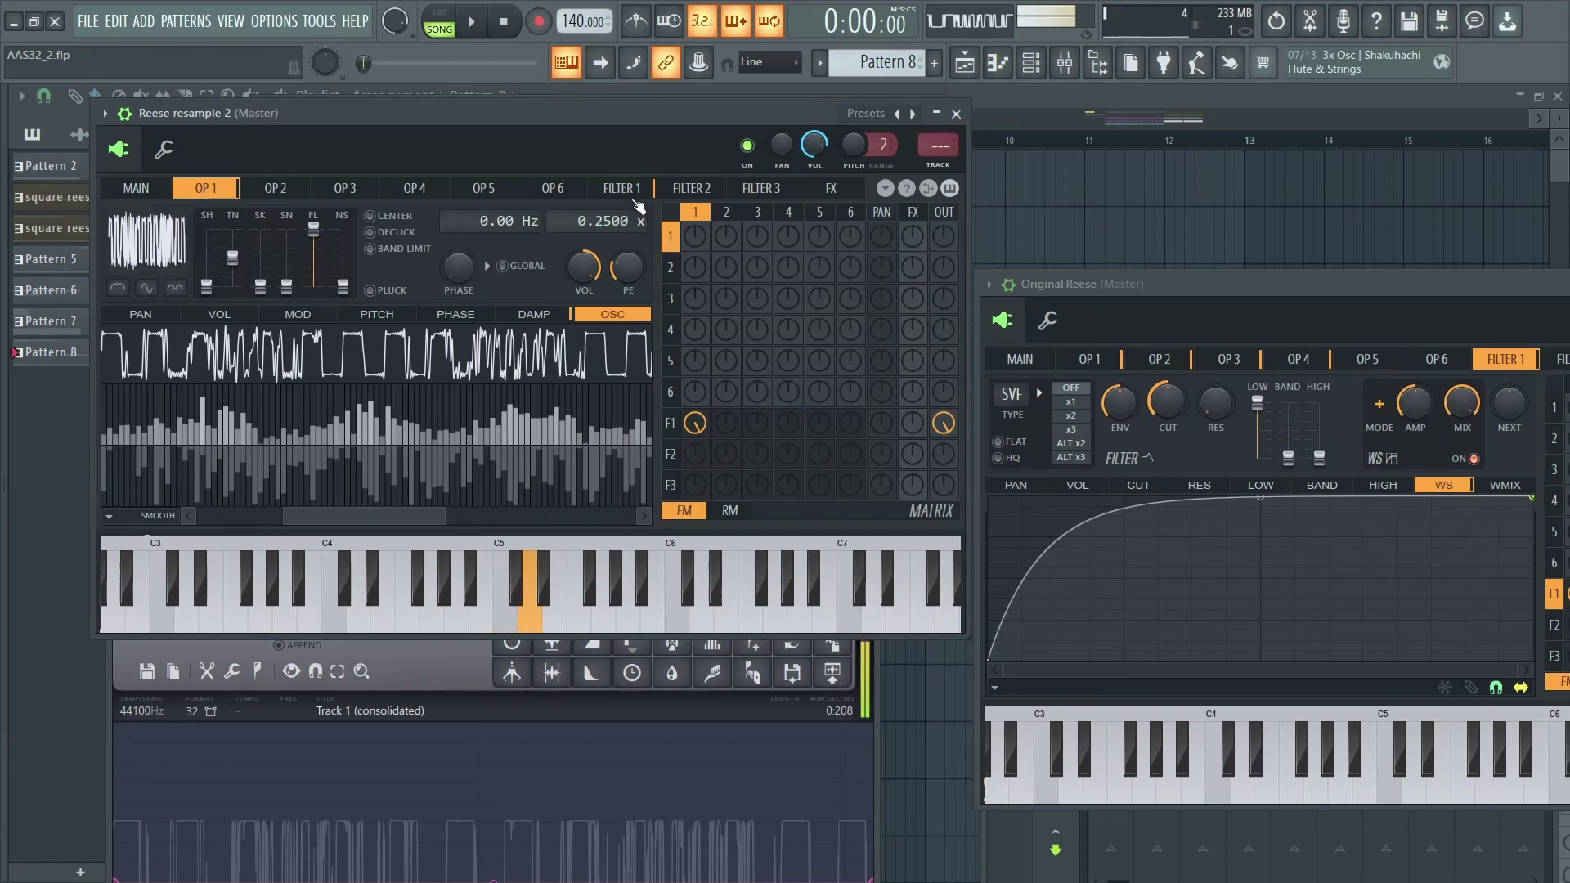
Switch operator 1's send to filter 1 off and back on to compare the sound.
right_click(697, 424)
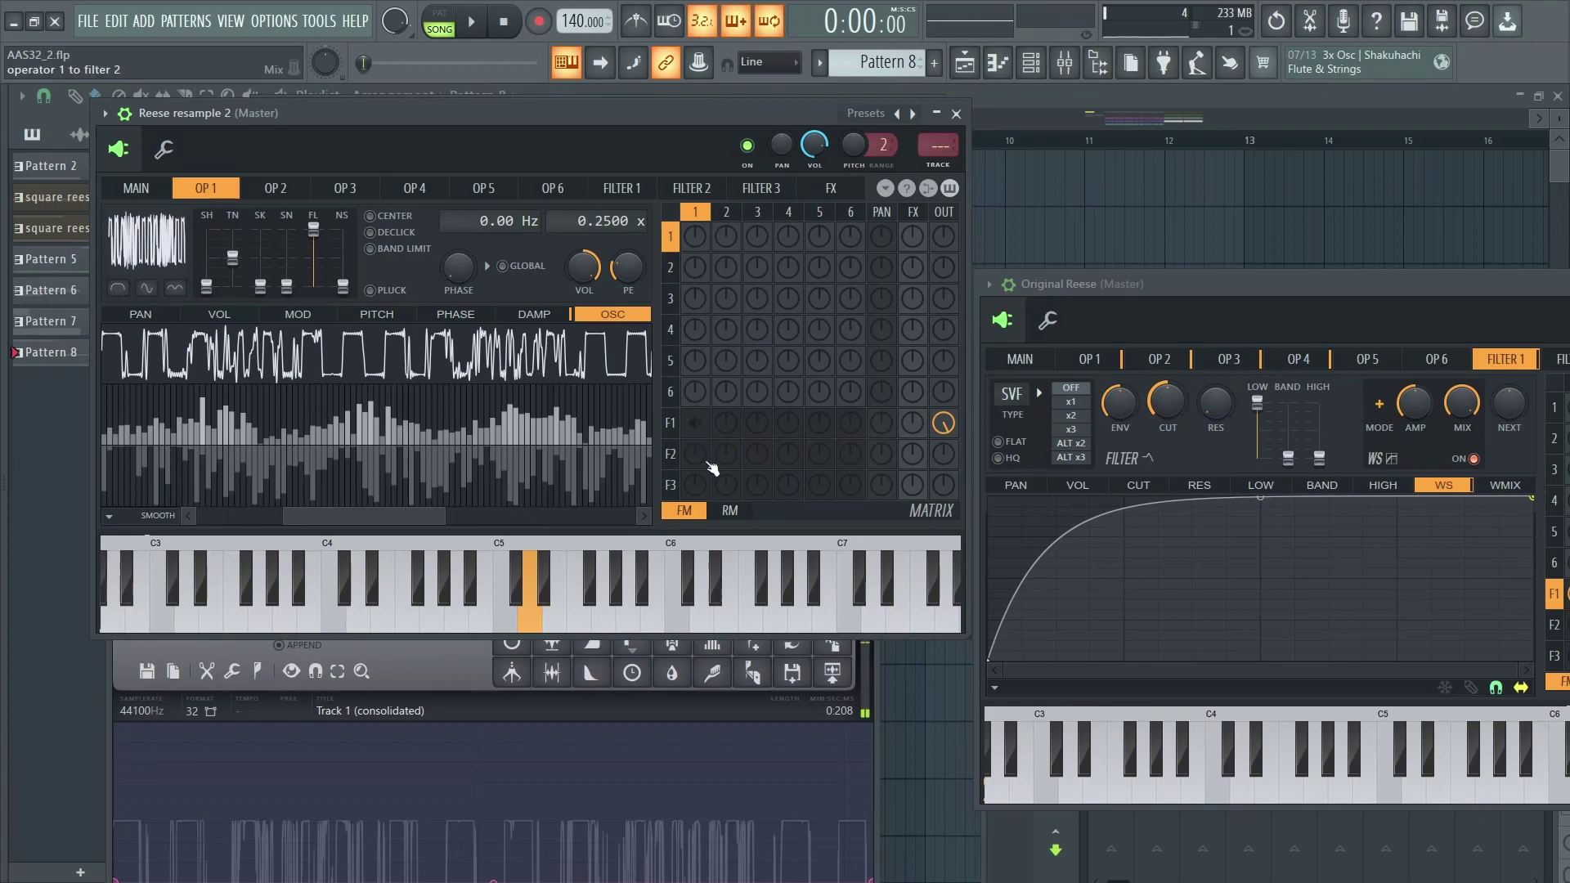
right_click(700, 429)
key("x")
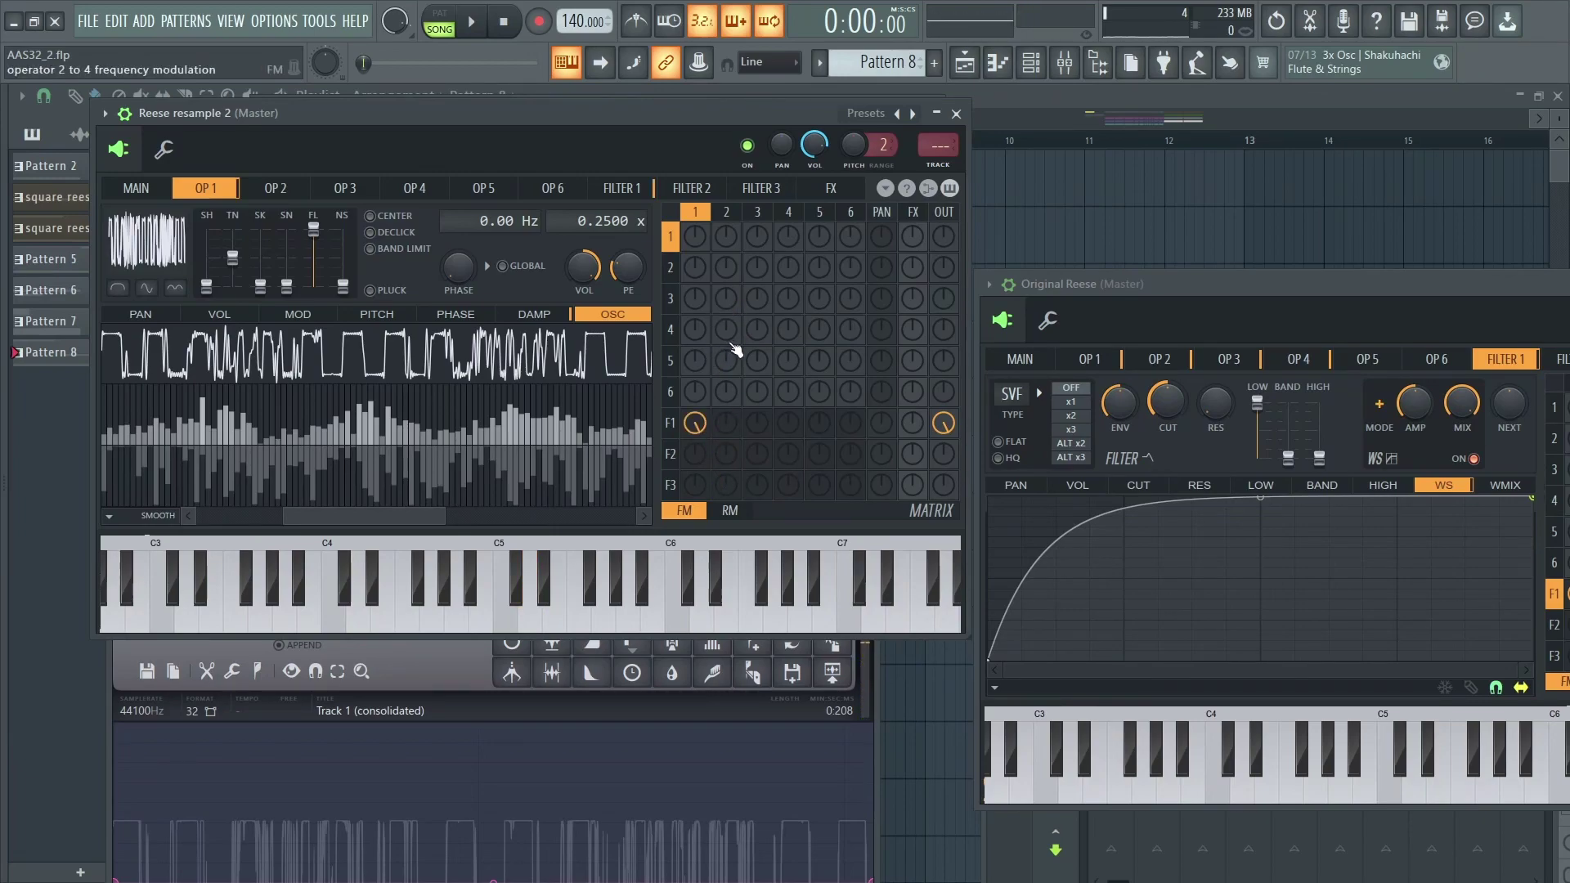
Try modulating operator 1's frequency with small amounts of operator 2, such as -7% and 5%, while playing notes.
key("x")
left_click_drag(726, 238, 726, 242)
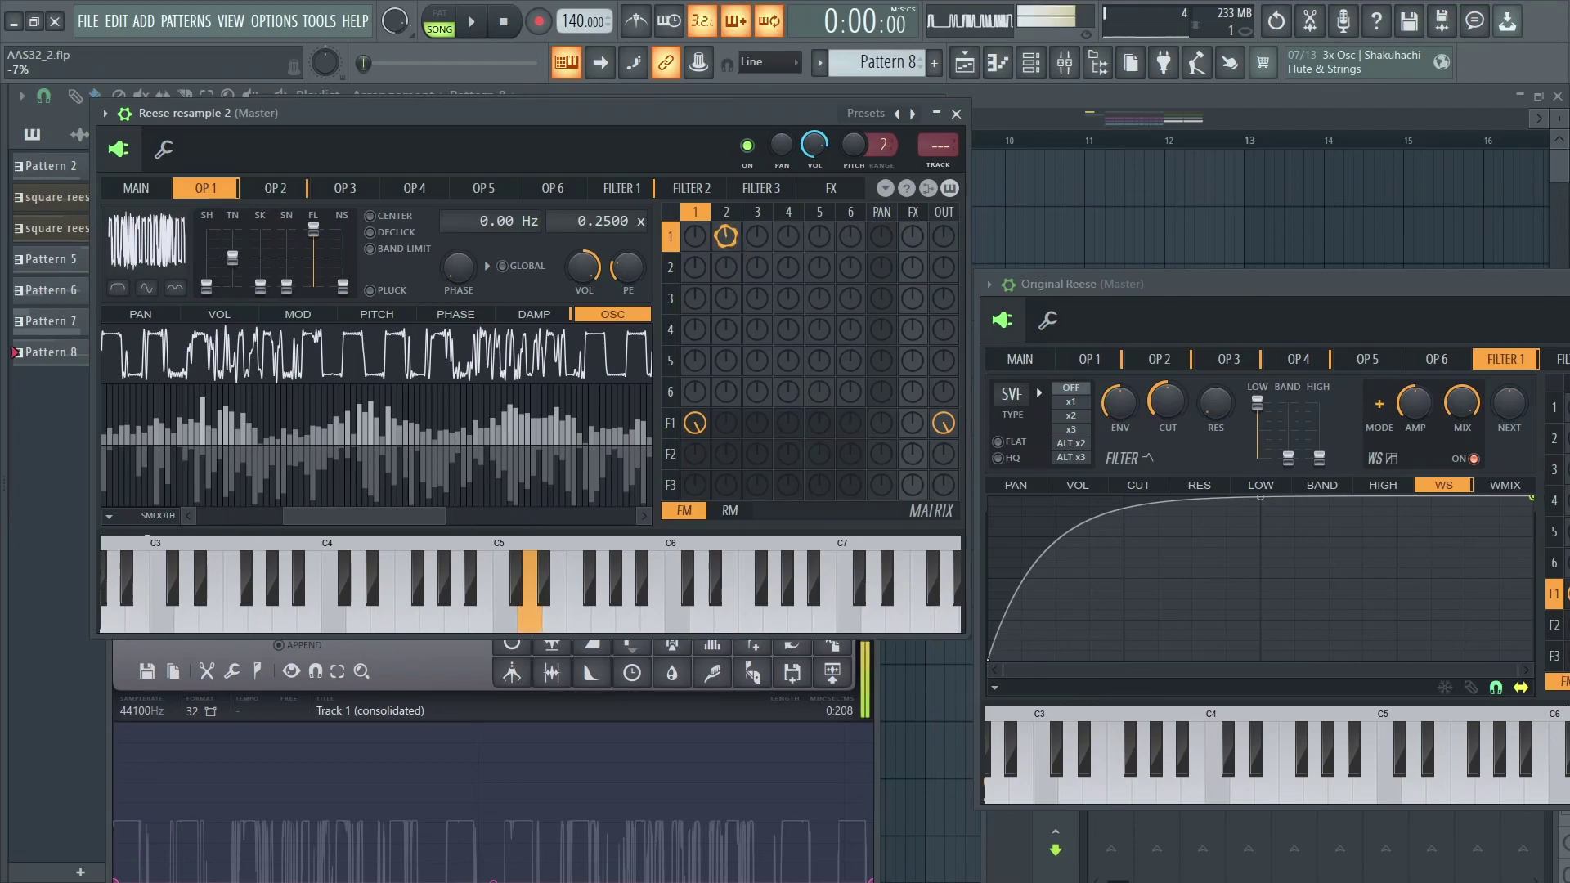
key("v")
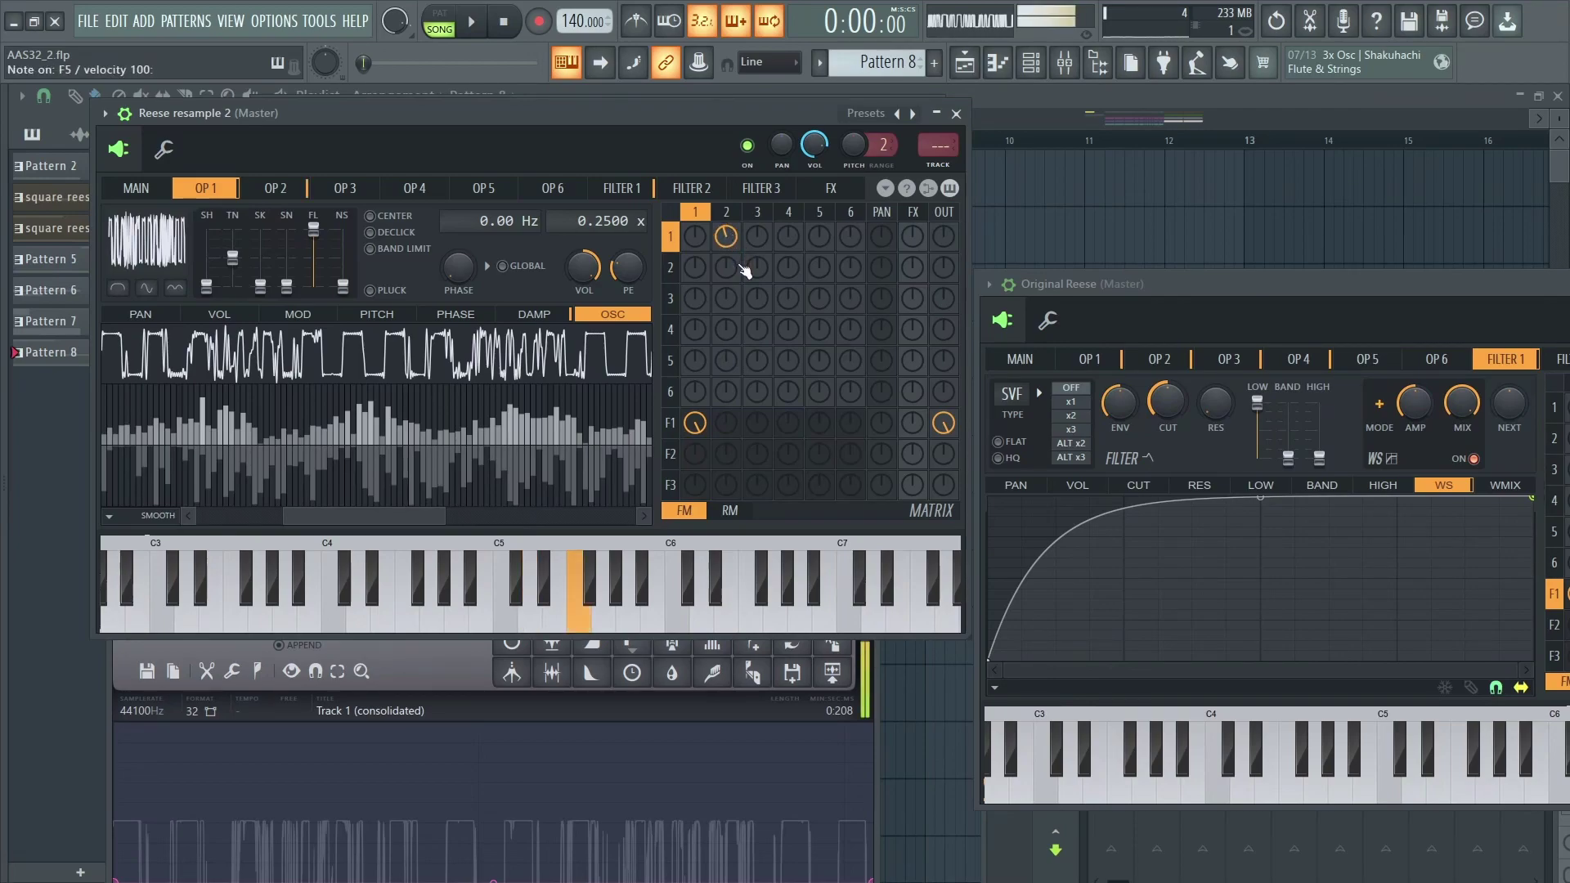
key("n")
key("b")
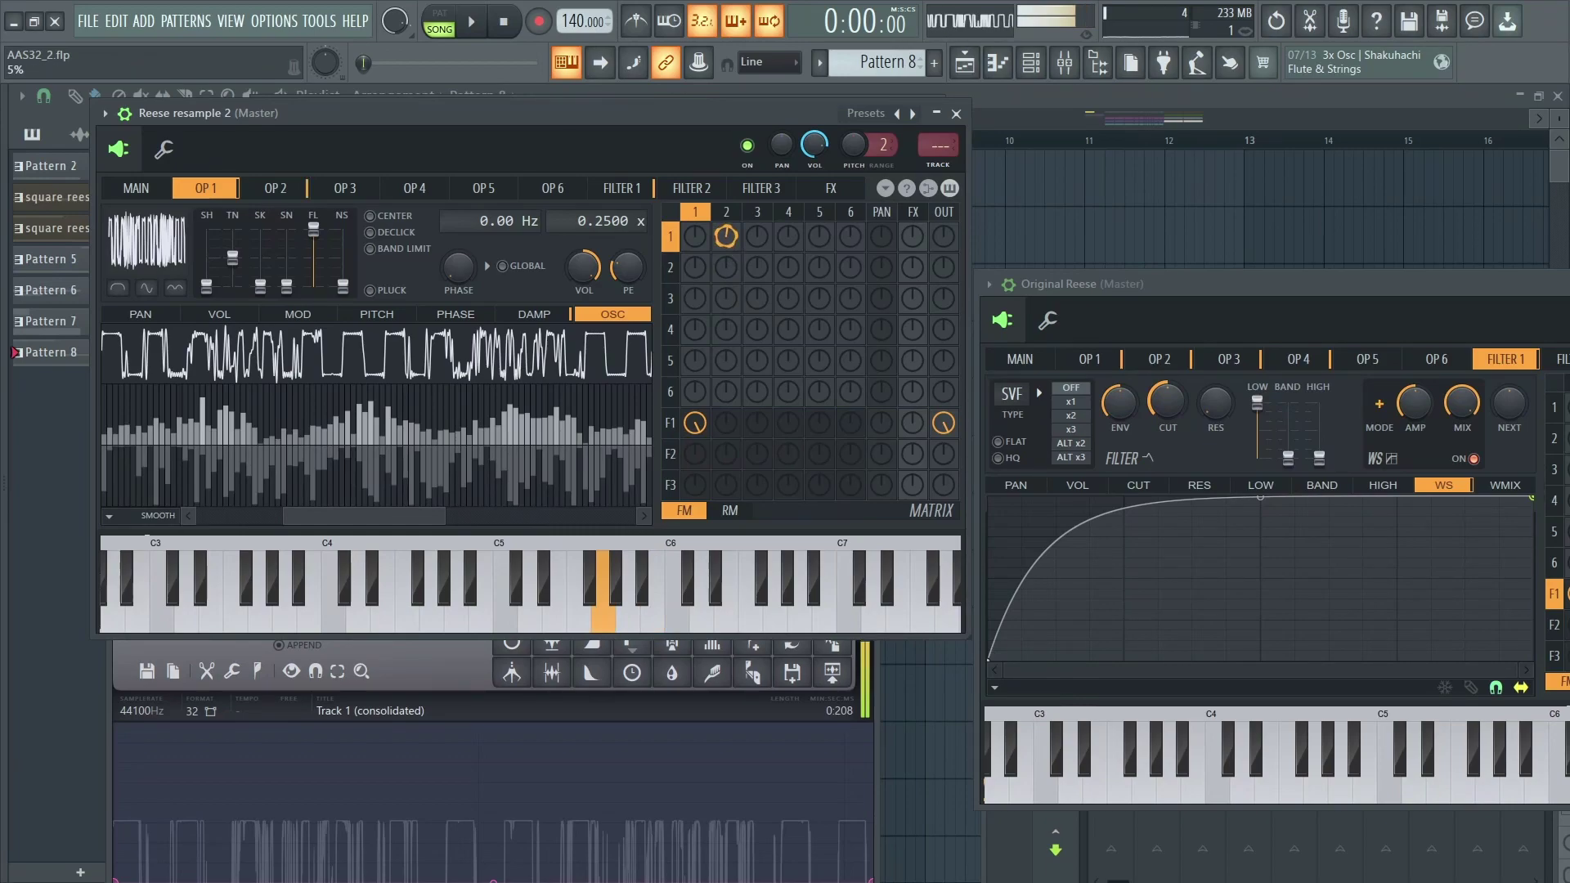
Apply negative ring modulation from operator 2 to operator 1 while holding a note.
left_click(730, 510)
key("v")
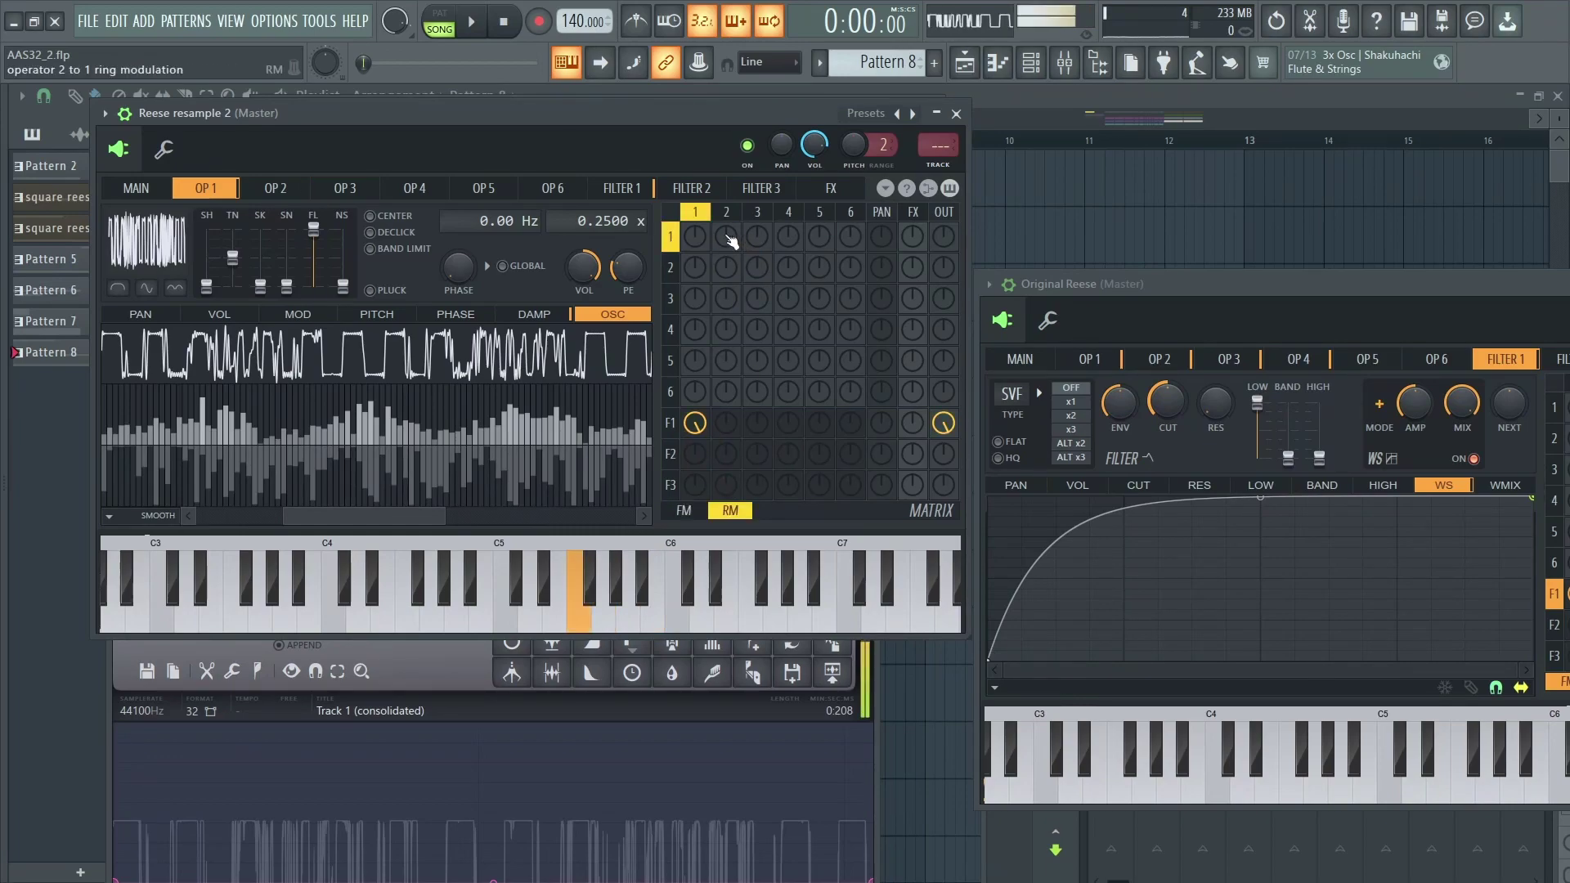
left_click_drag(725, 236, 725, 273)
Change operator 2 to a saw wave with a 2.0000 frequency ratio, ring-modulating operator 1 at -83%.
left_click(286, 193)
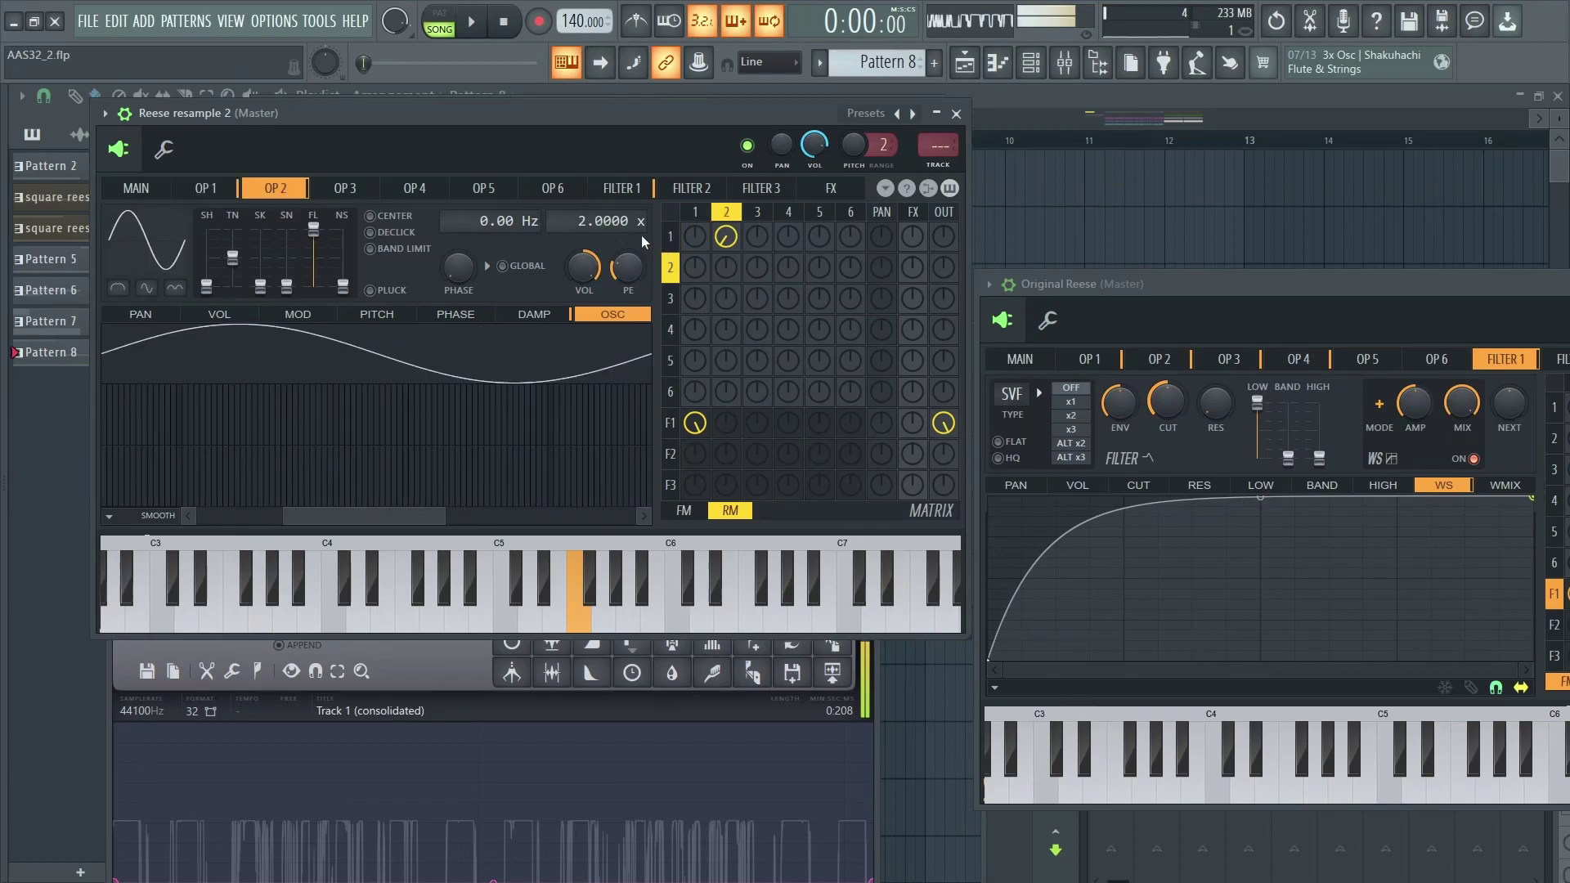
right_click(131, 237)
left_click(164, 270)
left_click_drag(726, 236, 725, 205)
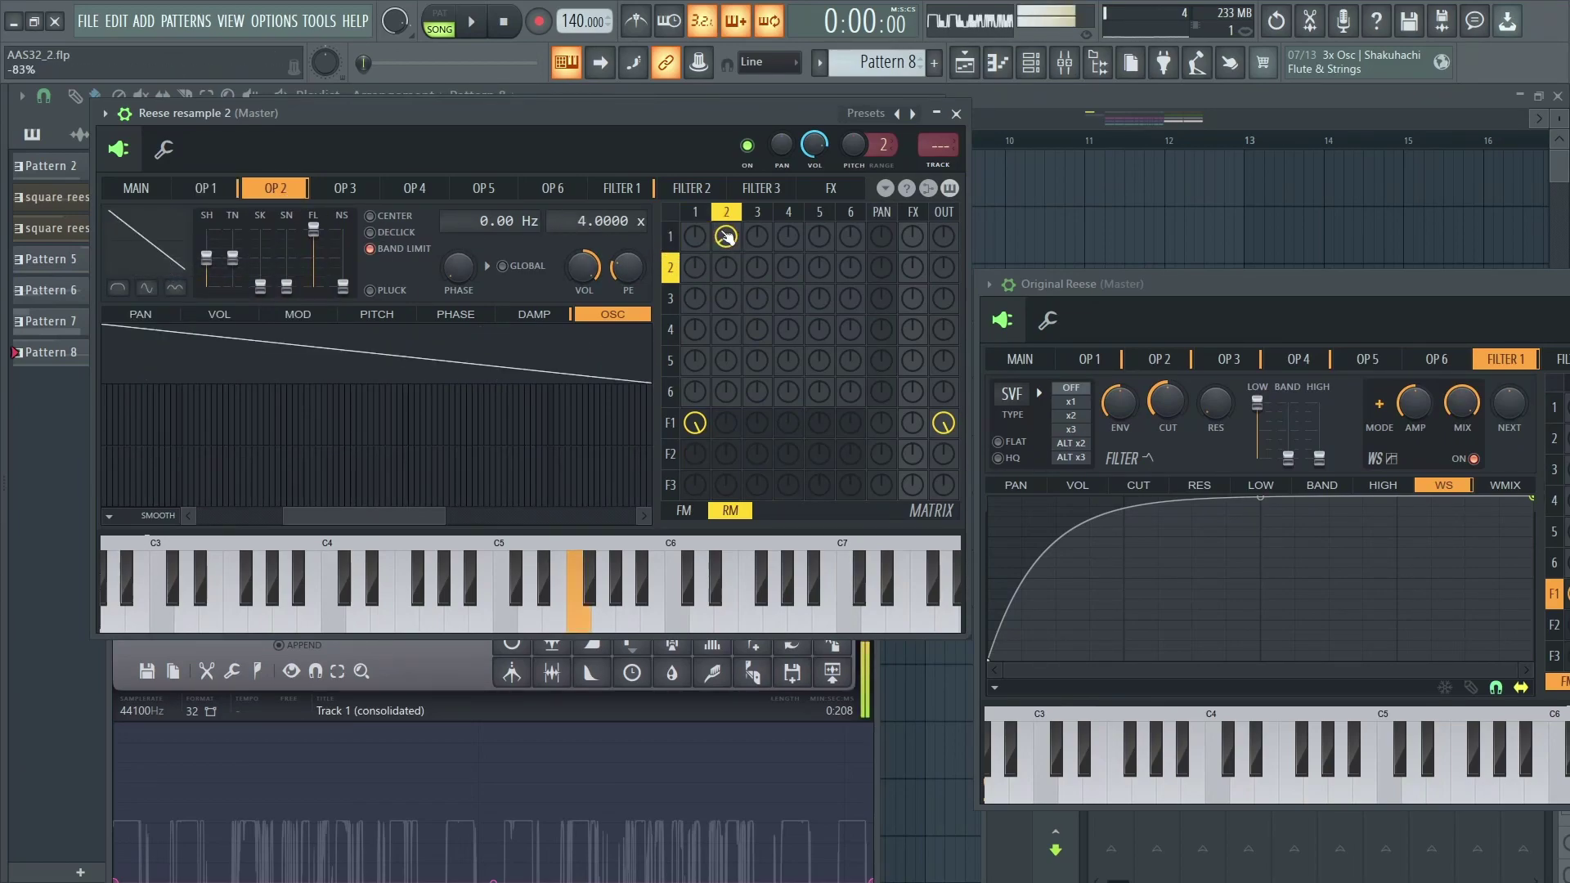
left_click_drag(582, 223, 583, 232)
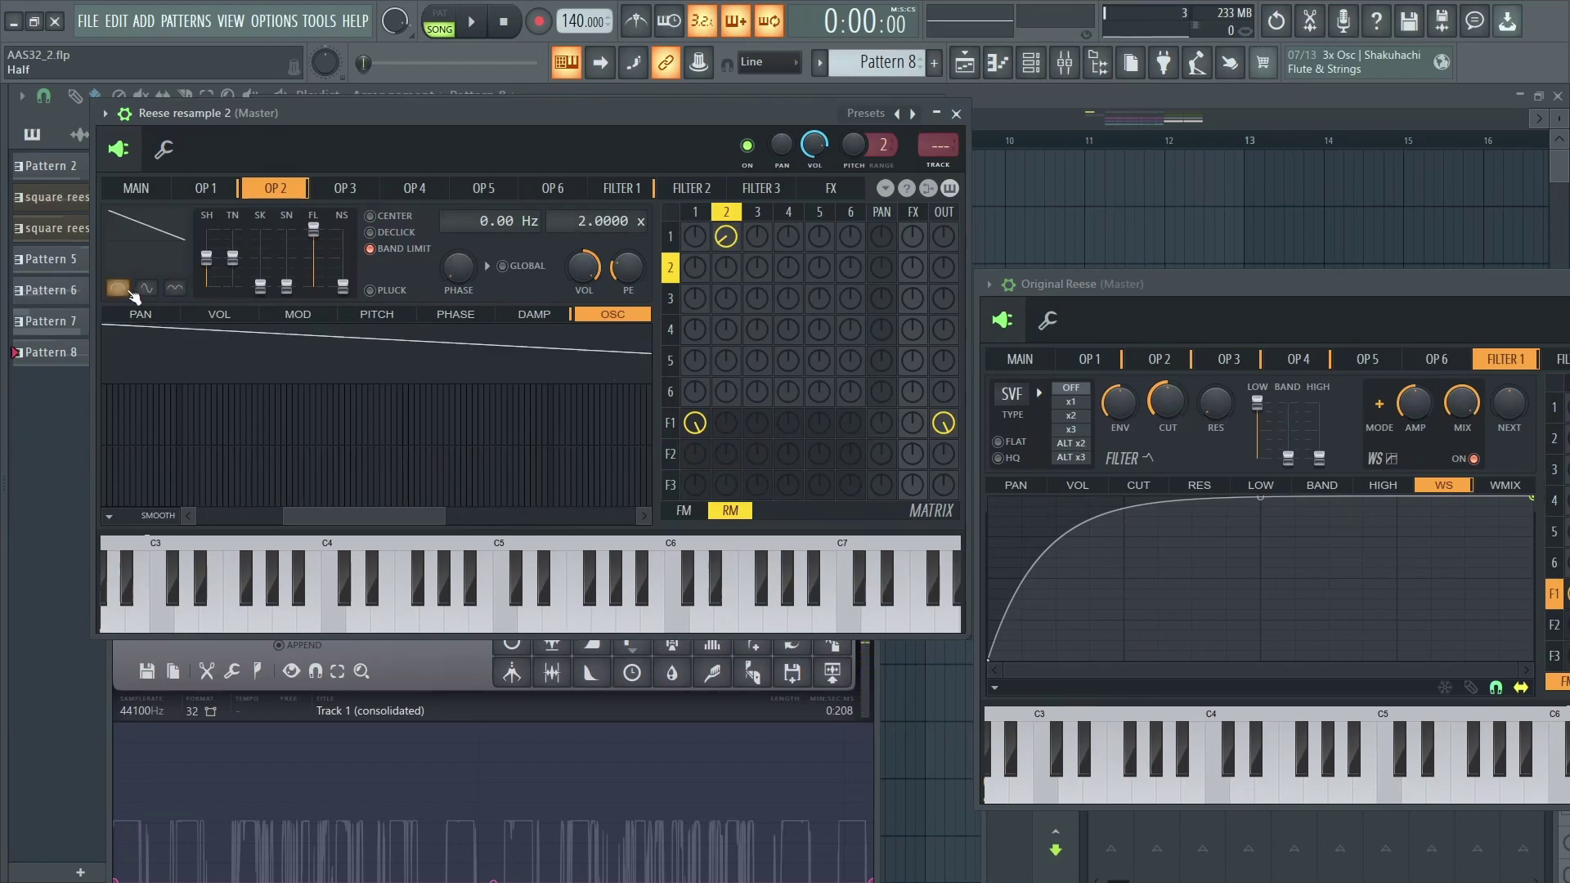
Reset operator 2 to a sine wave, try ring-modulating operator 1 with it, and clear that modulation in favour of FM.
right_click(131, 255)
left_click(190, 326)
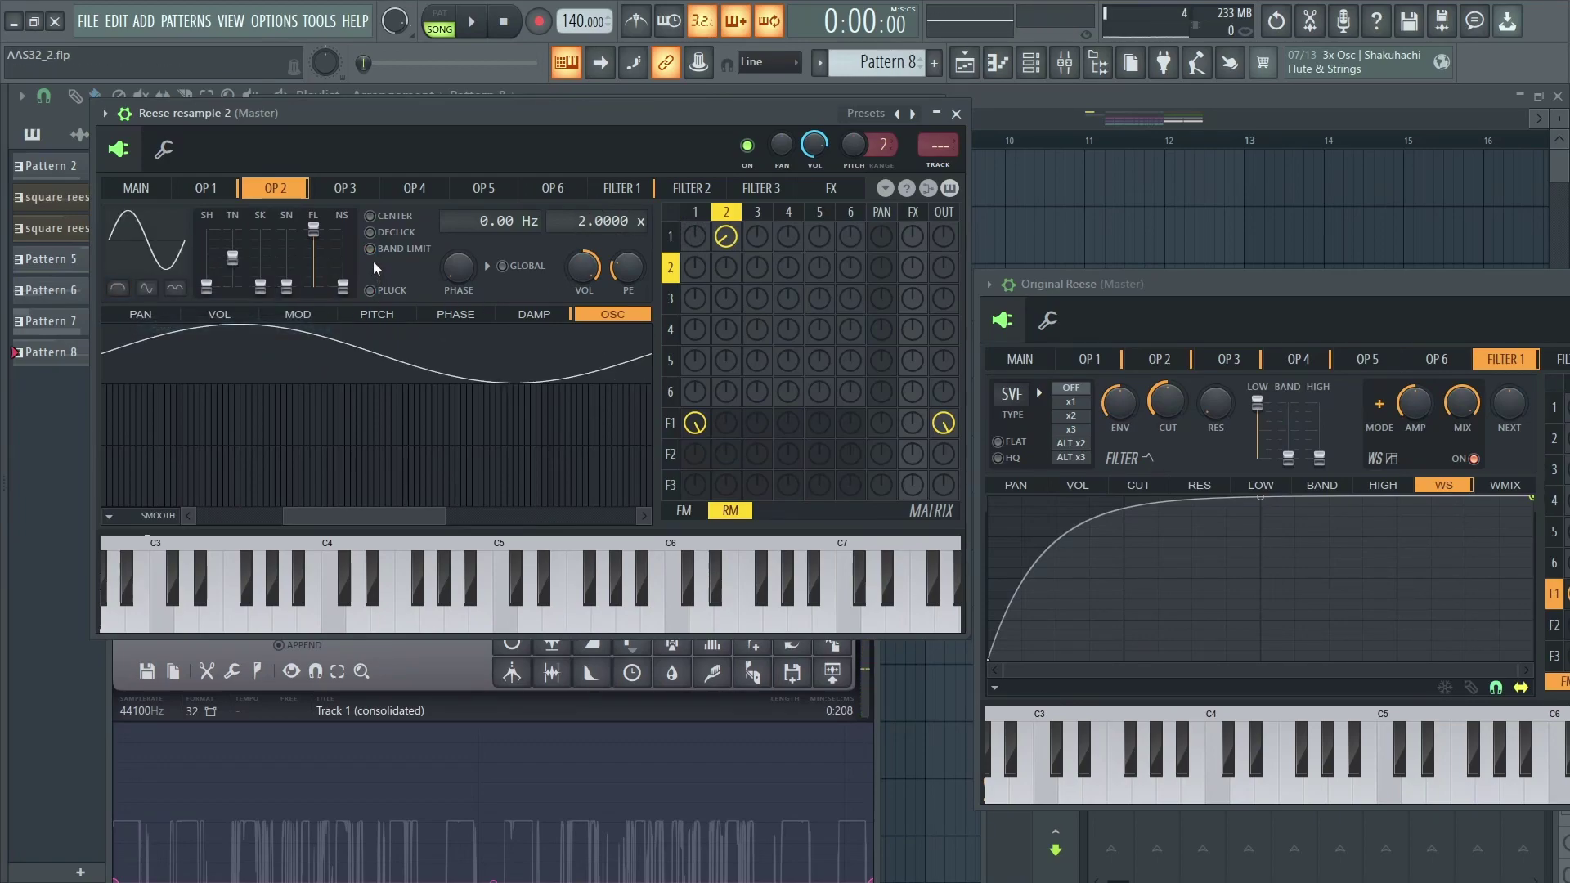
key("t")
left_click_drag(762, 273, 762, 244)
key("t")
left_click(728, 242, "alt")
left_click(684, 510)
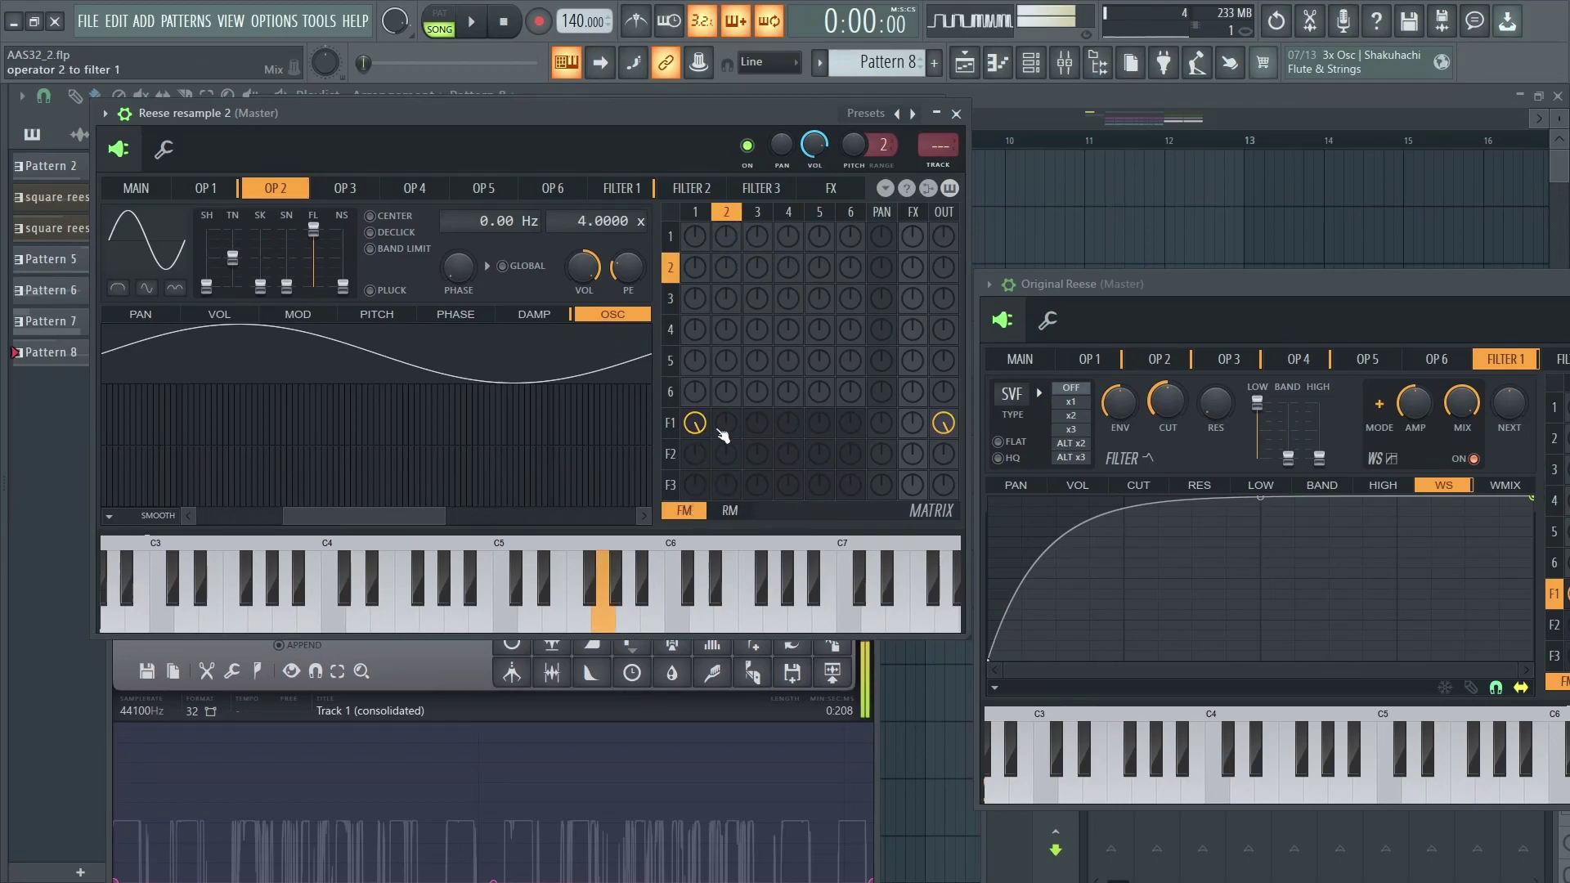
Apply slight FM from operator 2 to operator 1 at ratio 2.0000 and 10% volume, trying an extra harmonic in its waveform.
left_click_drag(572, 228, 592, 306)
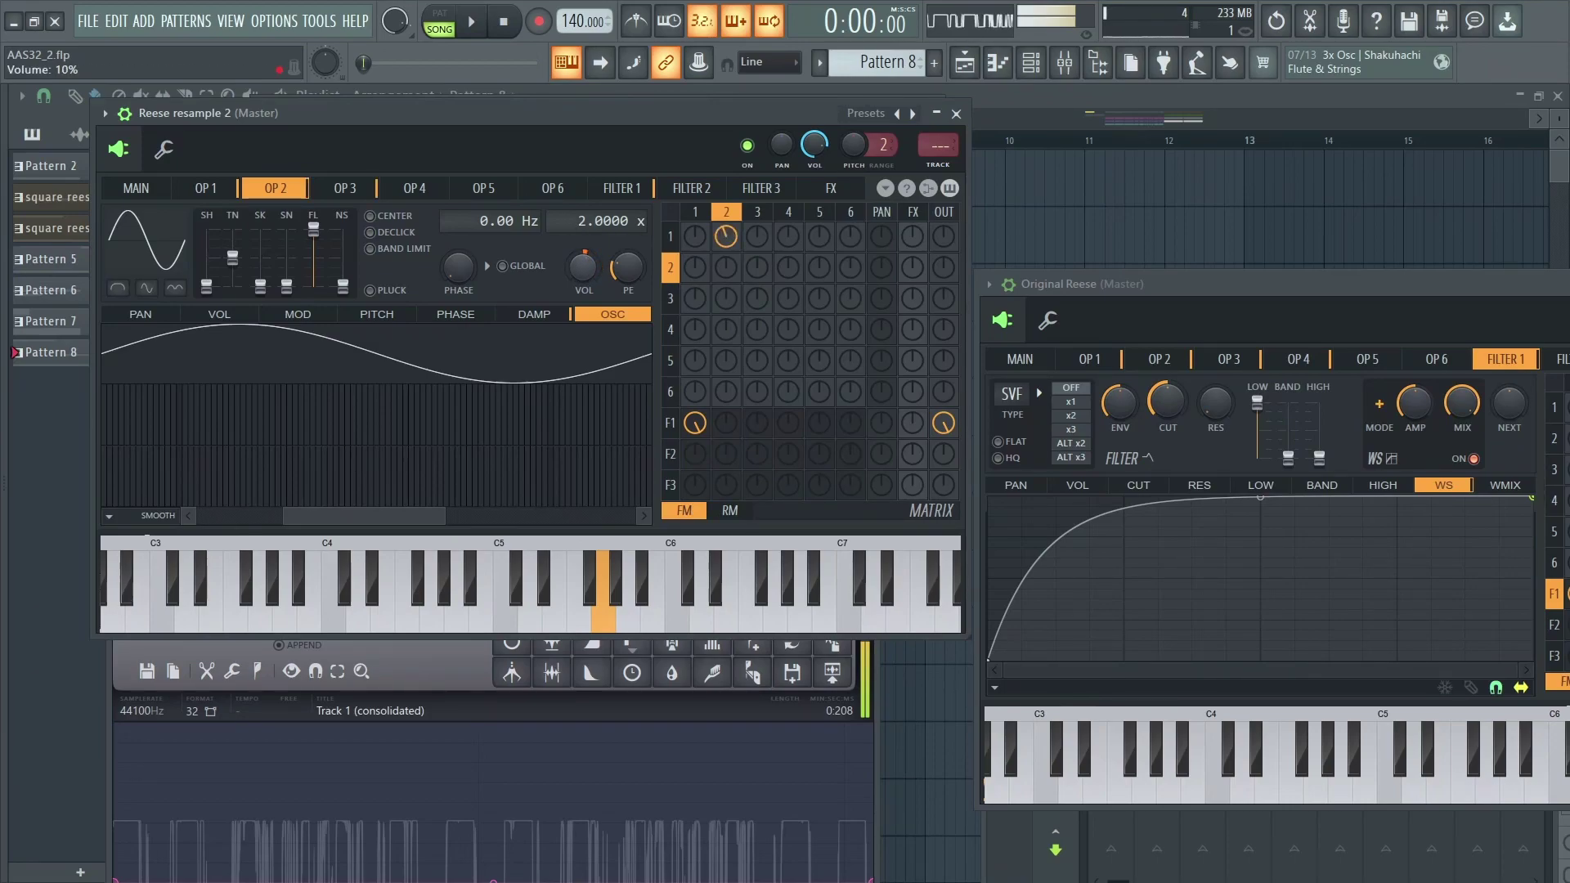
left_click(179, 406)
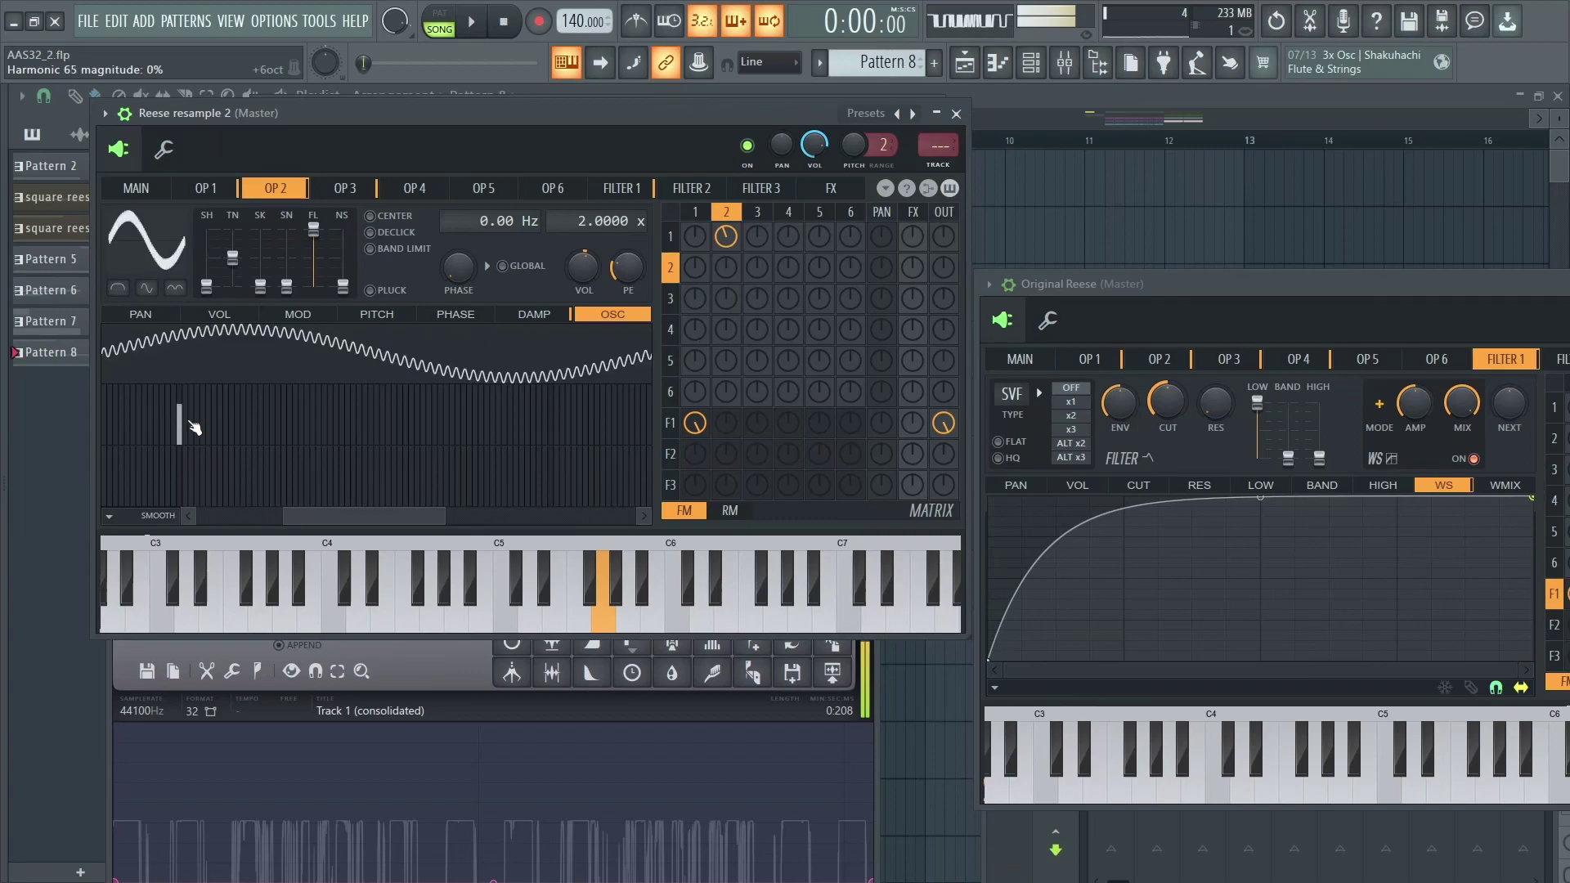
left_click(273, 515)
left_click_drag(410, 423, 413, 458)
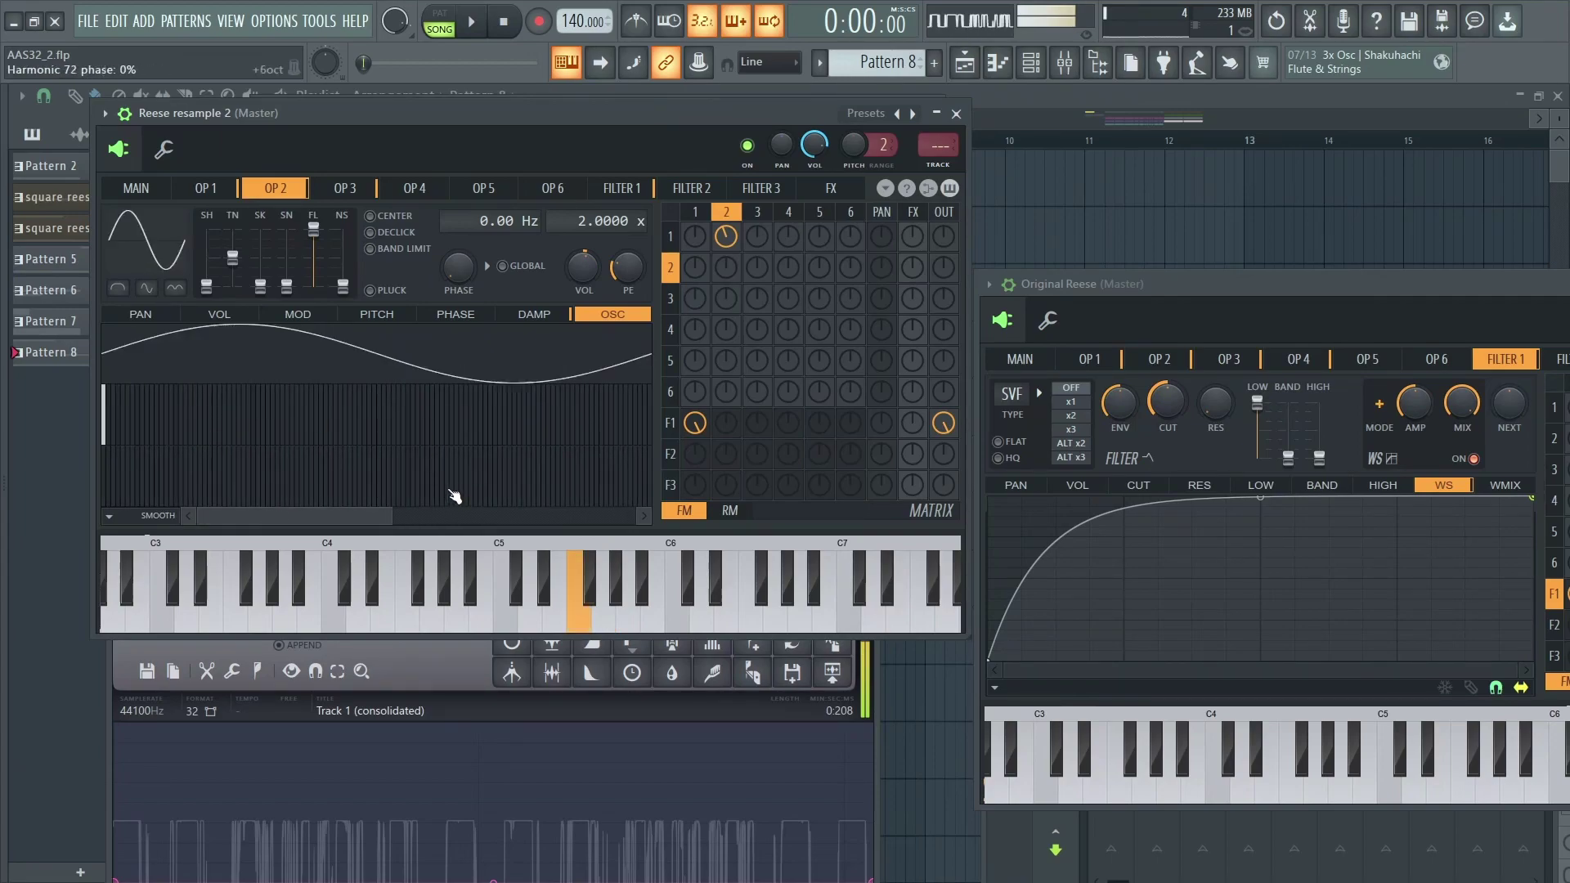
Chain filter 1 into filter 2 and send only filter 2 to the output.
left_click(691, 188)
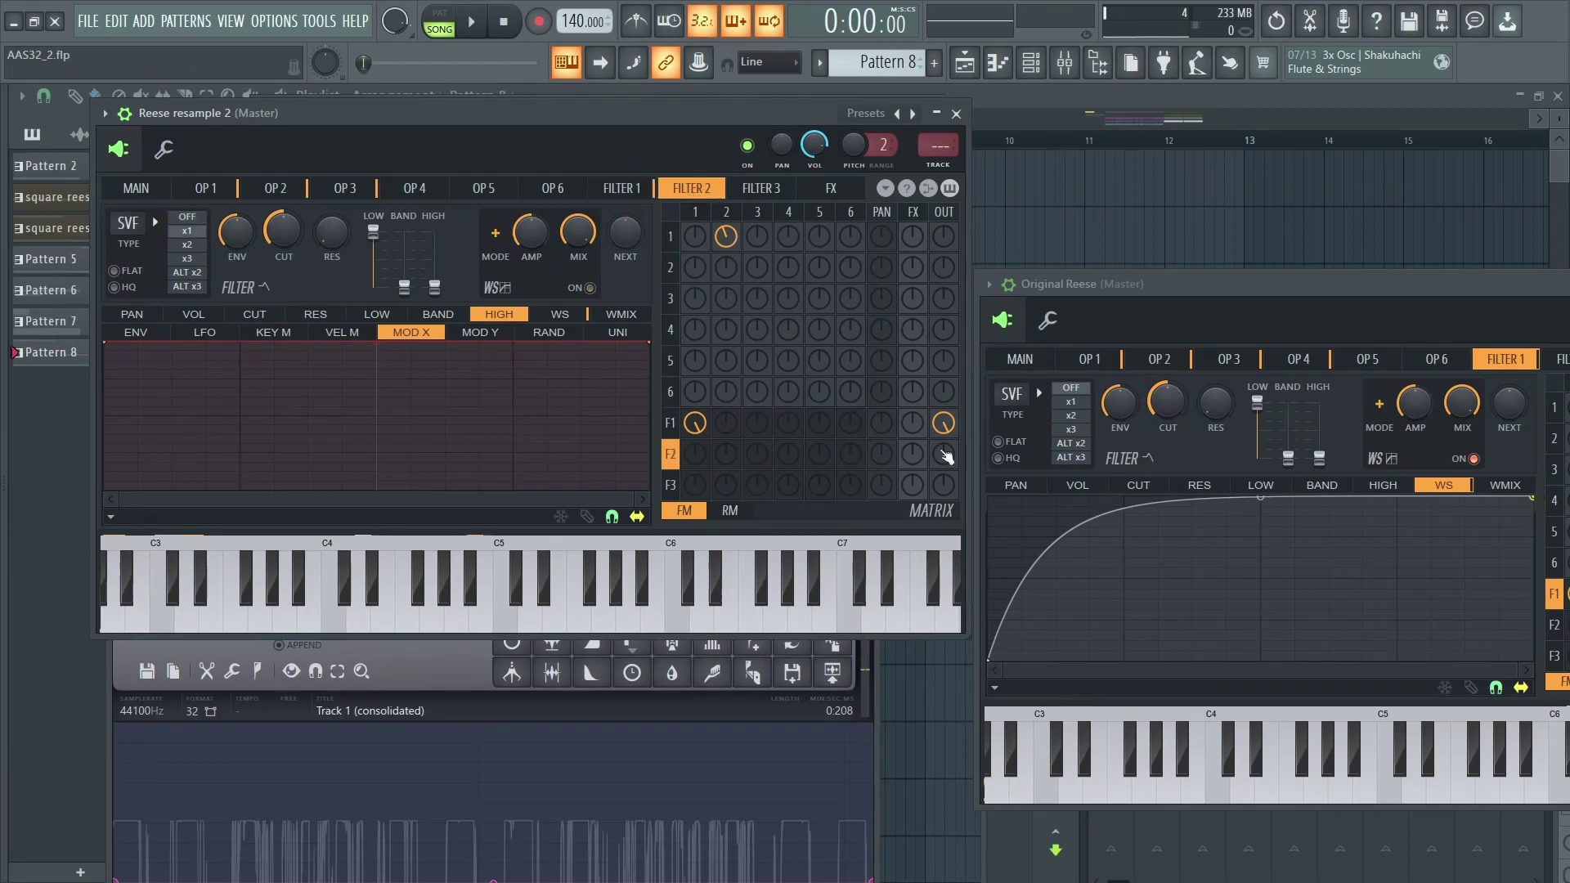
left_click_drag(941, 423, 941, 467)
left_click_drag(943, 485, 943, 445)
left_click(943, 485)
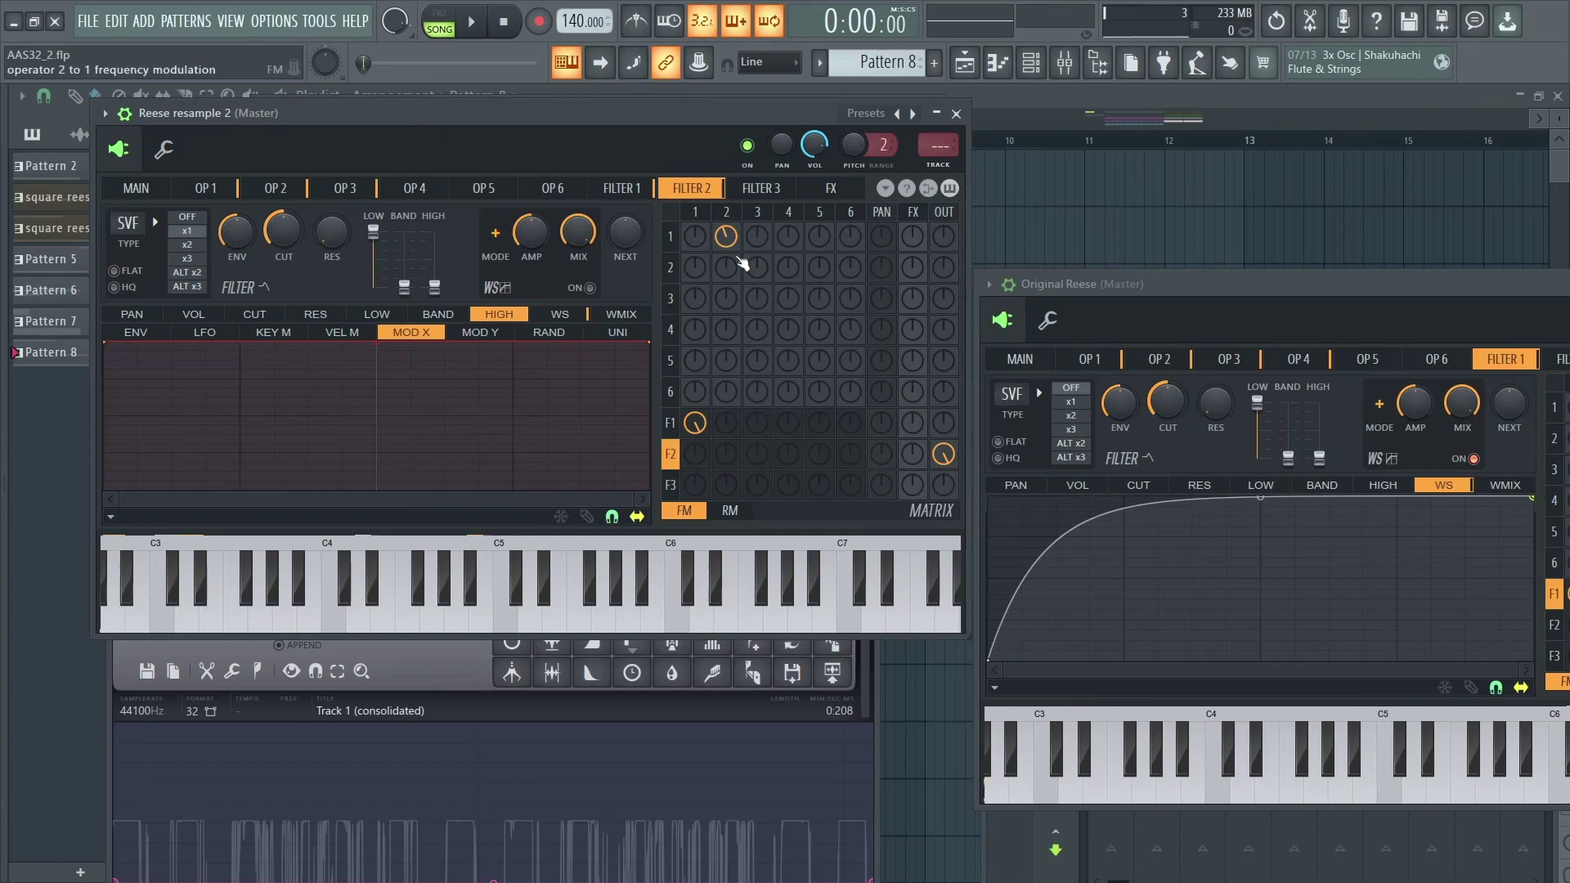
left_click(642, 188)
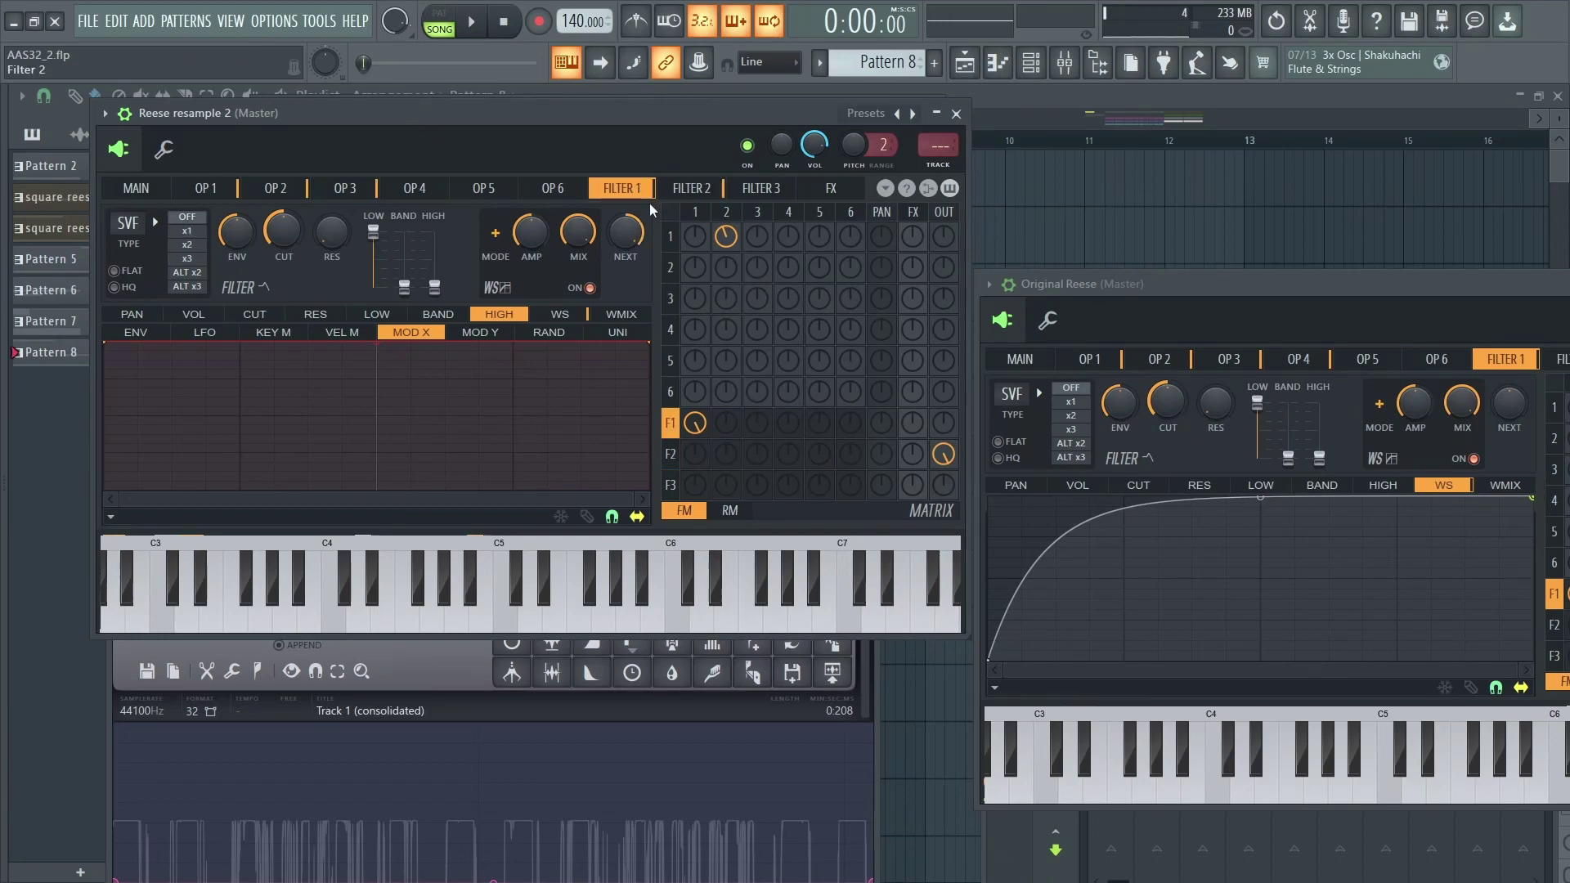
left_click(691, 188)
Change filter 2's type to Cherry phaser and reposition the Reese resample 2 window.
mouse_move(421, 139)
left_mouse_down()
mouse_move(460, 141)
mouse_move(411, 132)
left_mouse_up()
left_click_drag(247, 147, 292, 146)
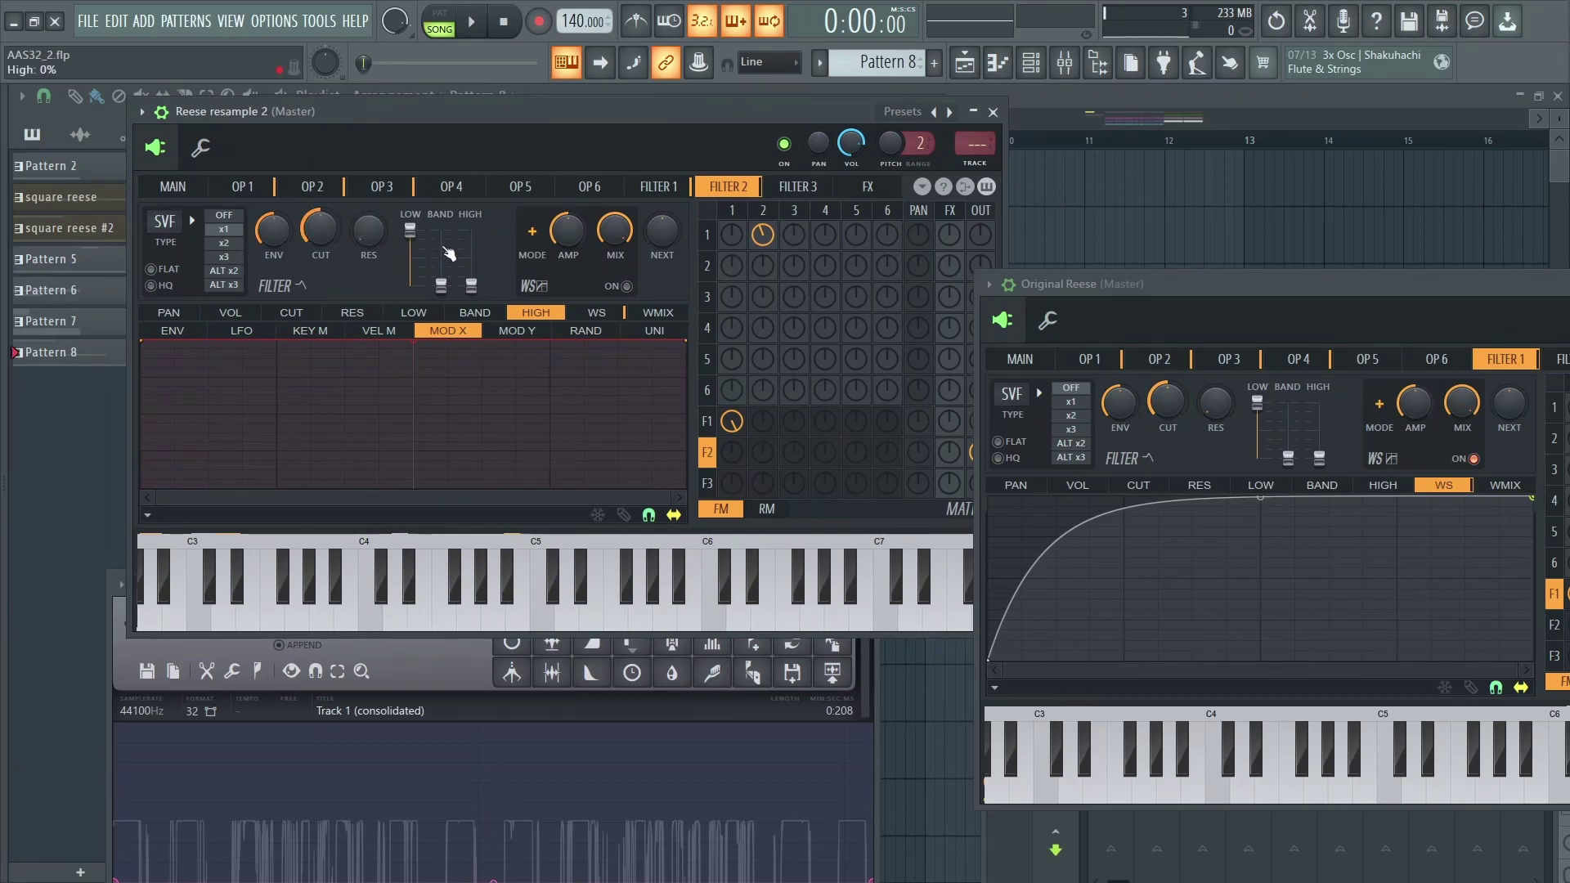
left_click(165, 222)
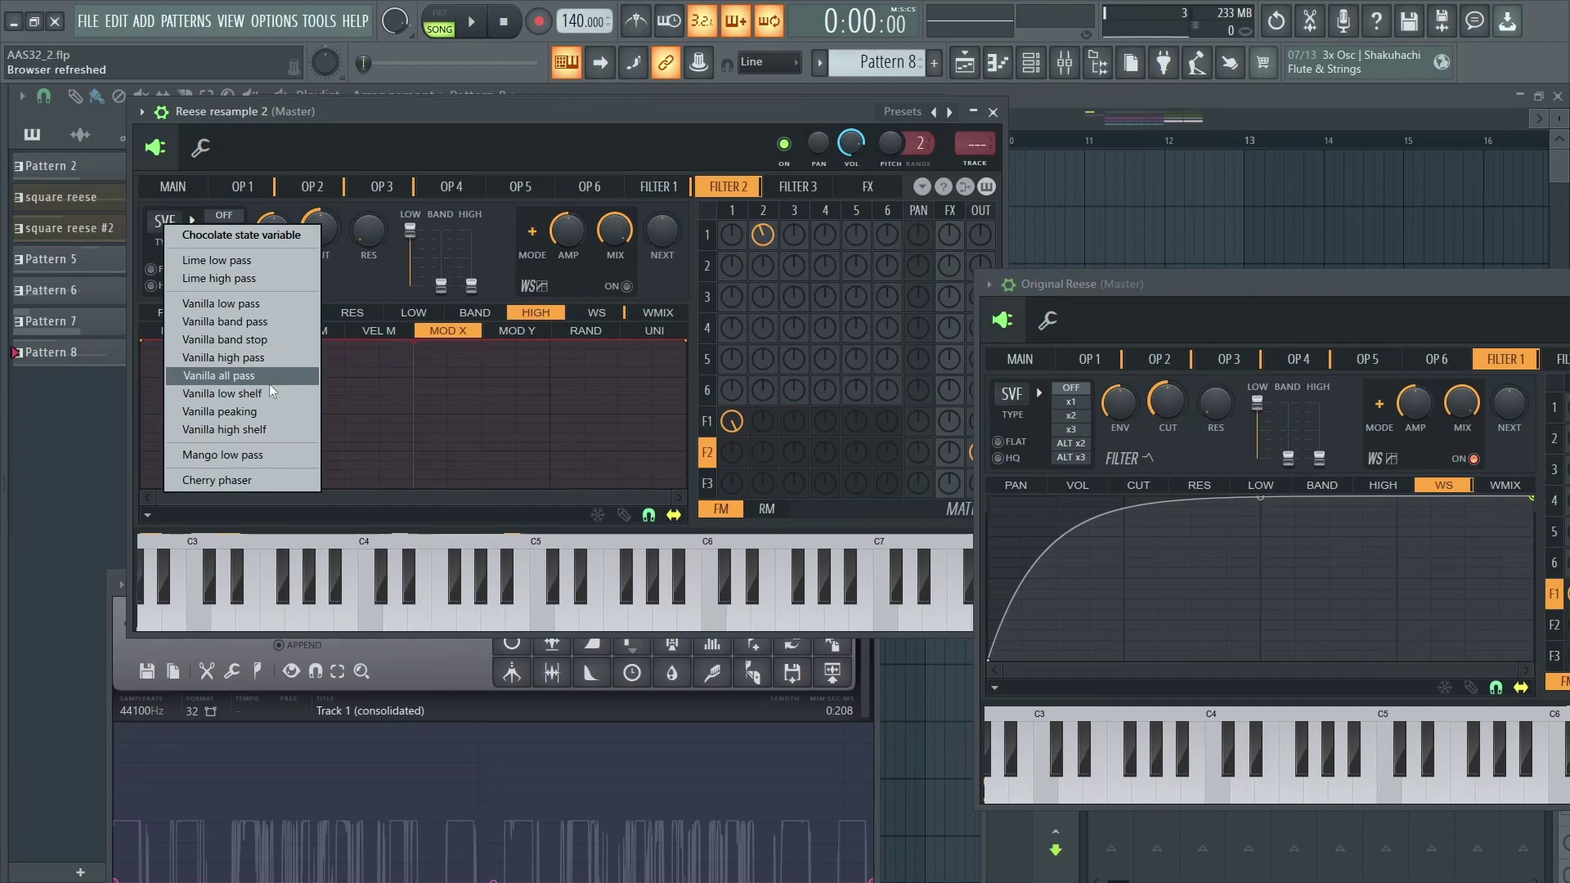
left_click(245, 479)
left_click_drag(482, 111, 416, 109)
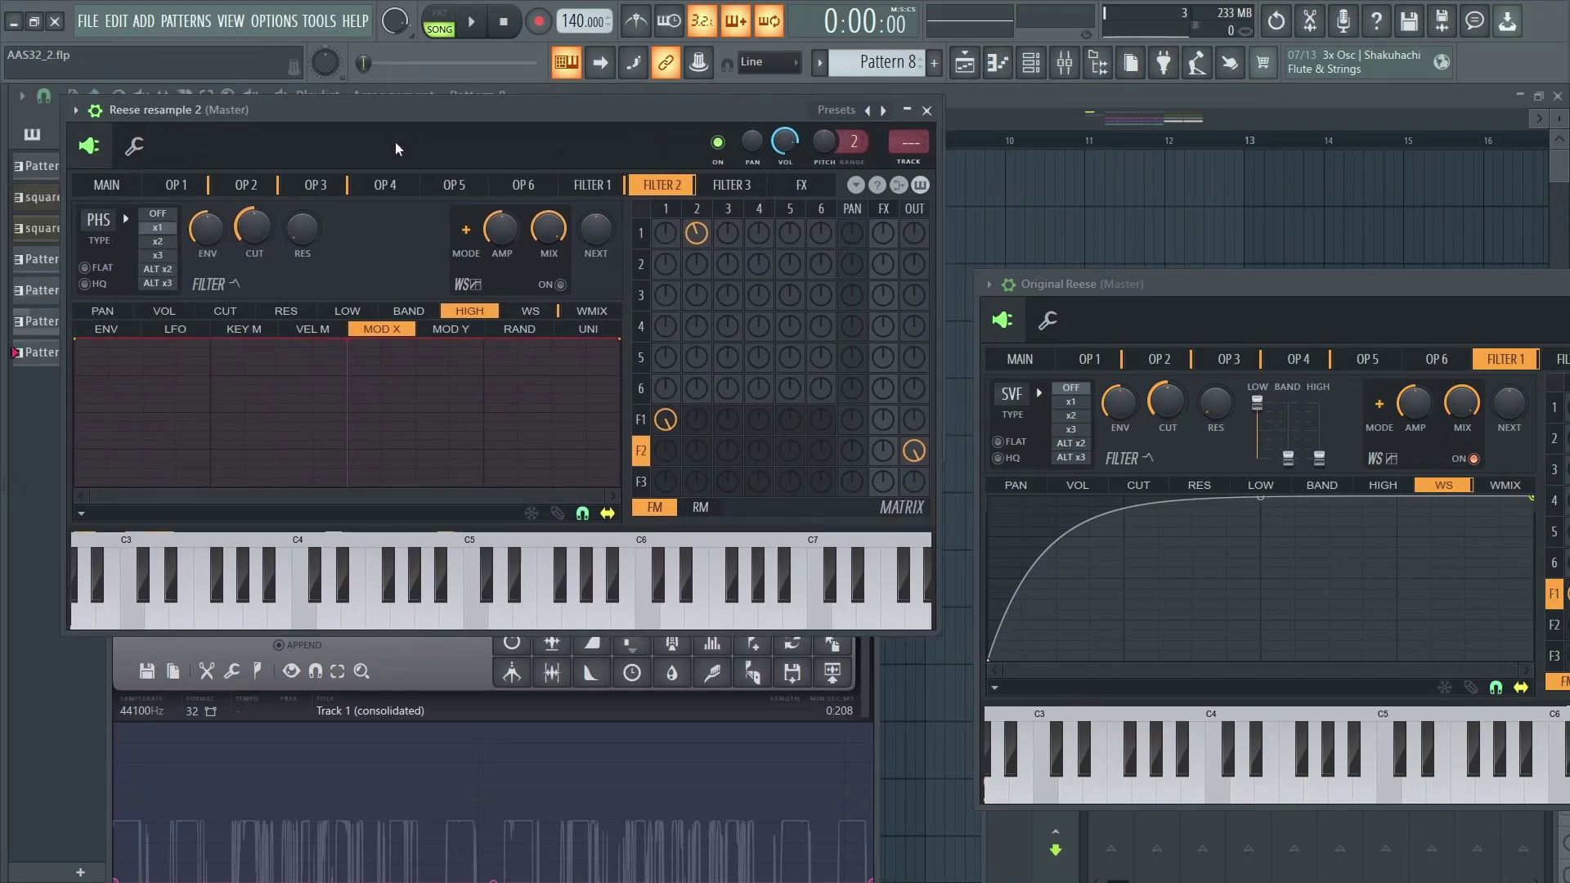
Set filter 2 to ALT x3 with Flat and HQ enabled, raise its resonance and adjust the cutoff while playing notes.
left_click(155, 284)
key("c")
left_click(86, 285)
left_click(86, 269)
left_click_drag(303, 229, 301, 180)
key("c")
left_click_drag(270, 234, 270, 265)
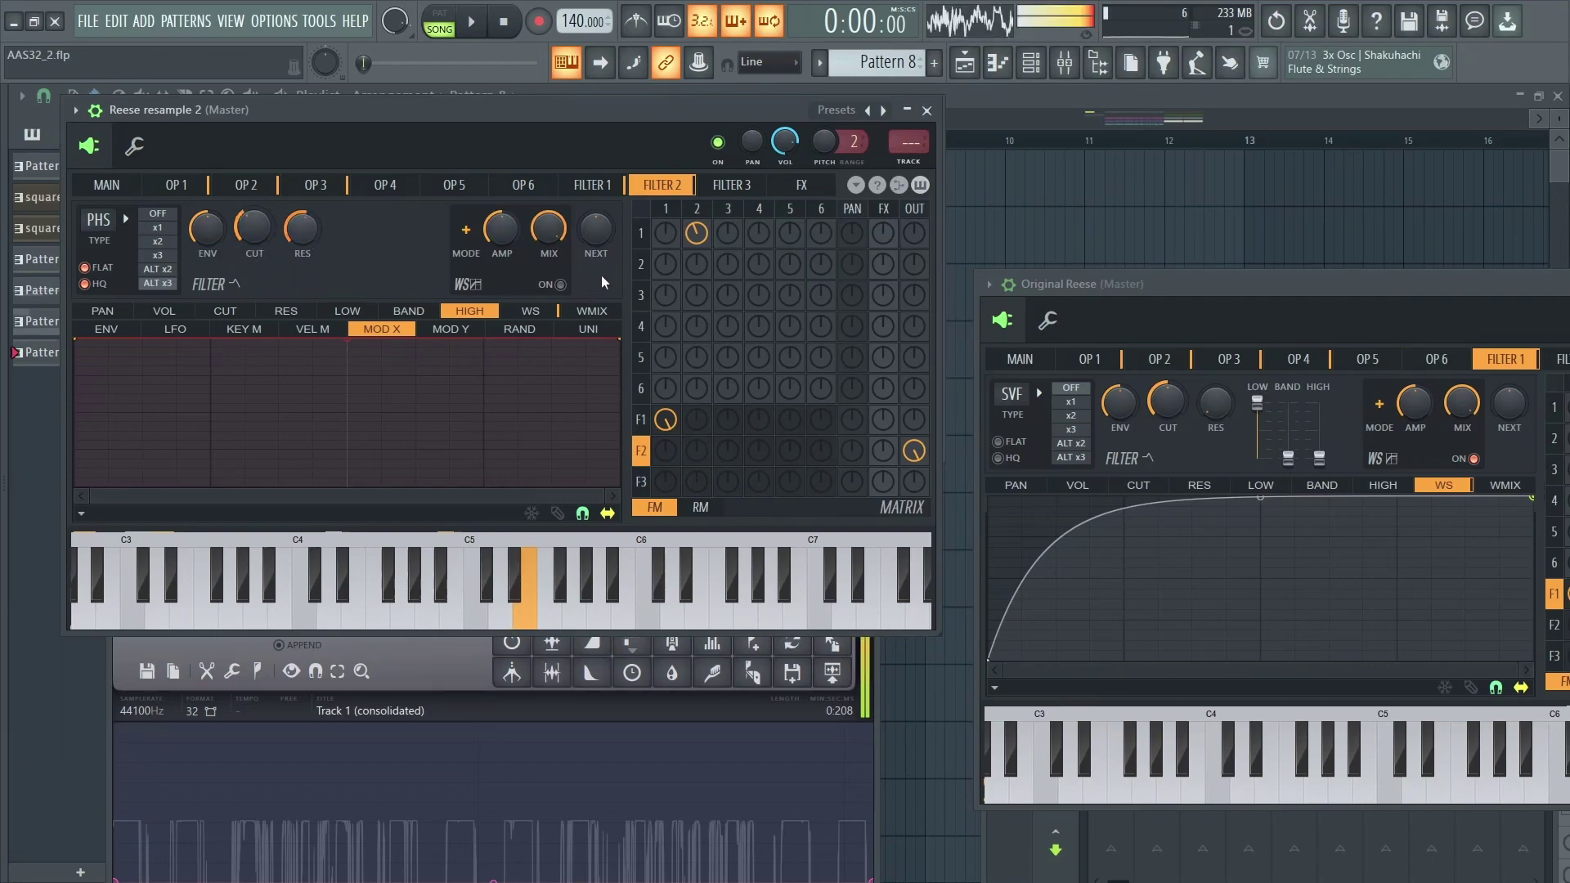
Enable filter 2's waveshaper and try pre-amp amounts such as 58% and 84% while playing notes.
left_click(561, 286)
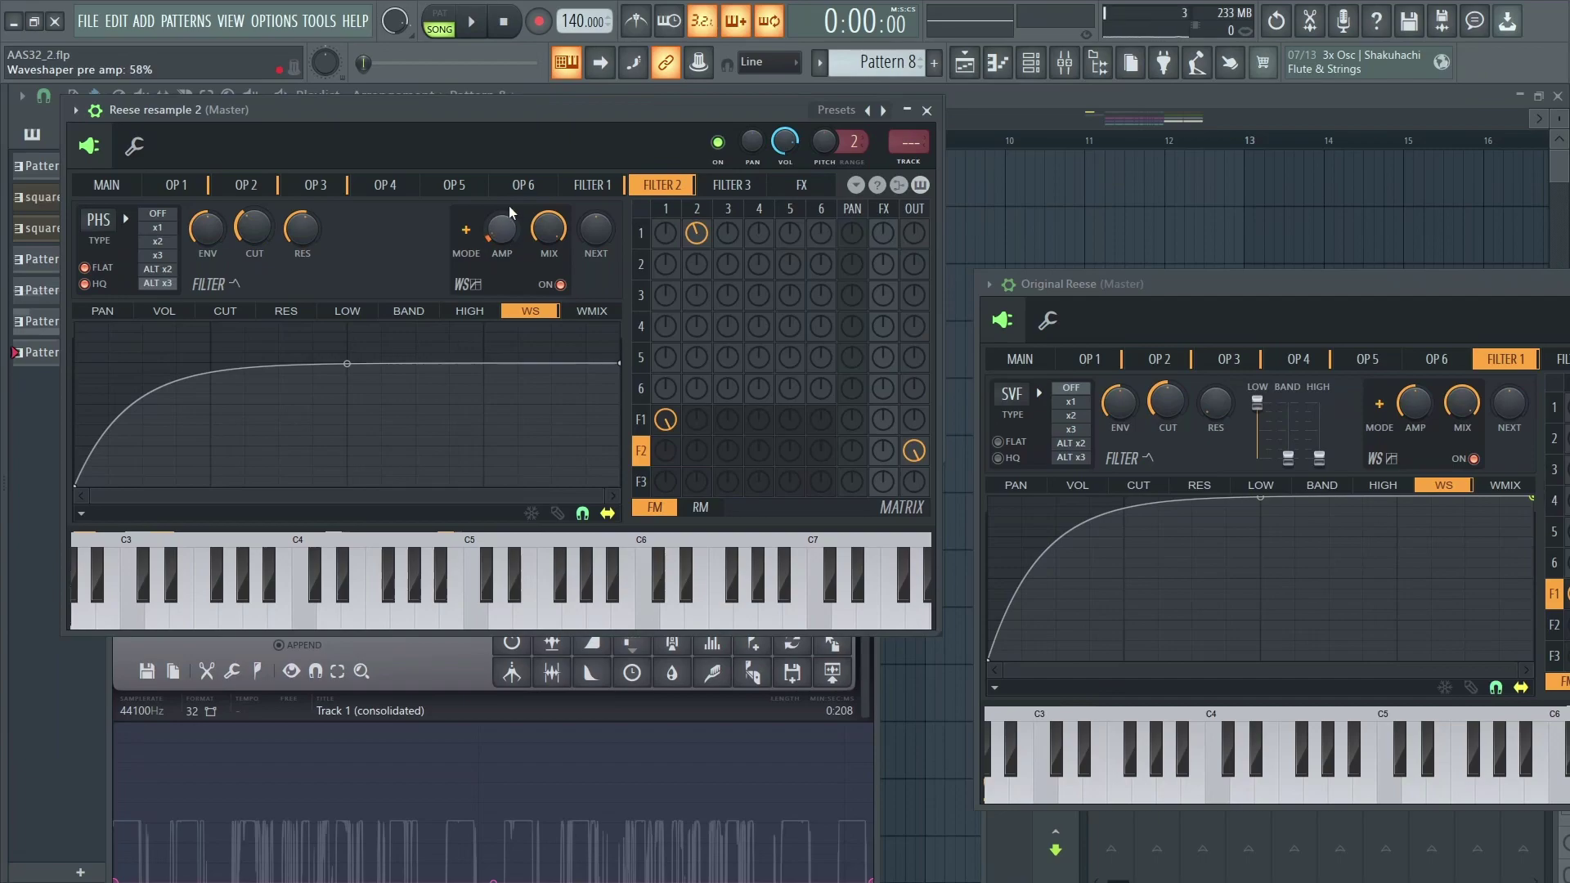
key("c")
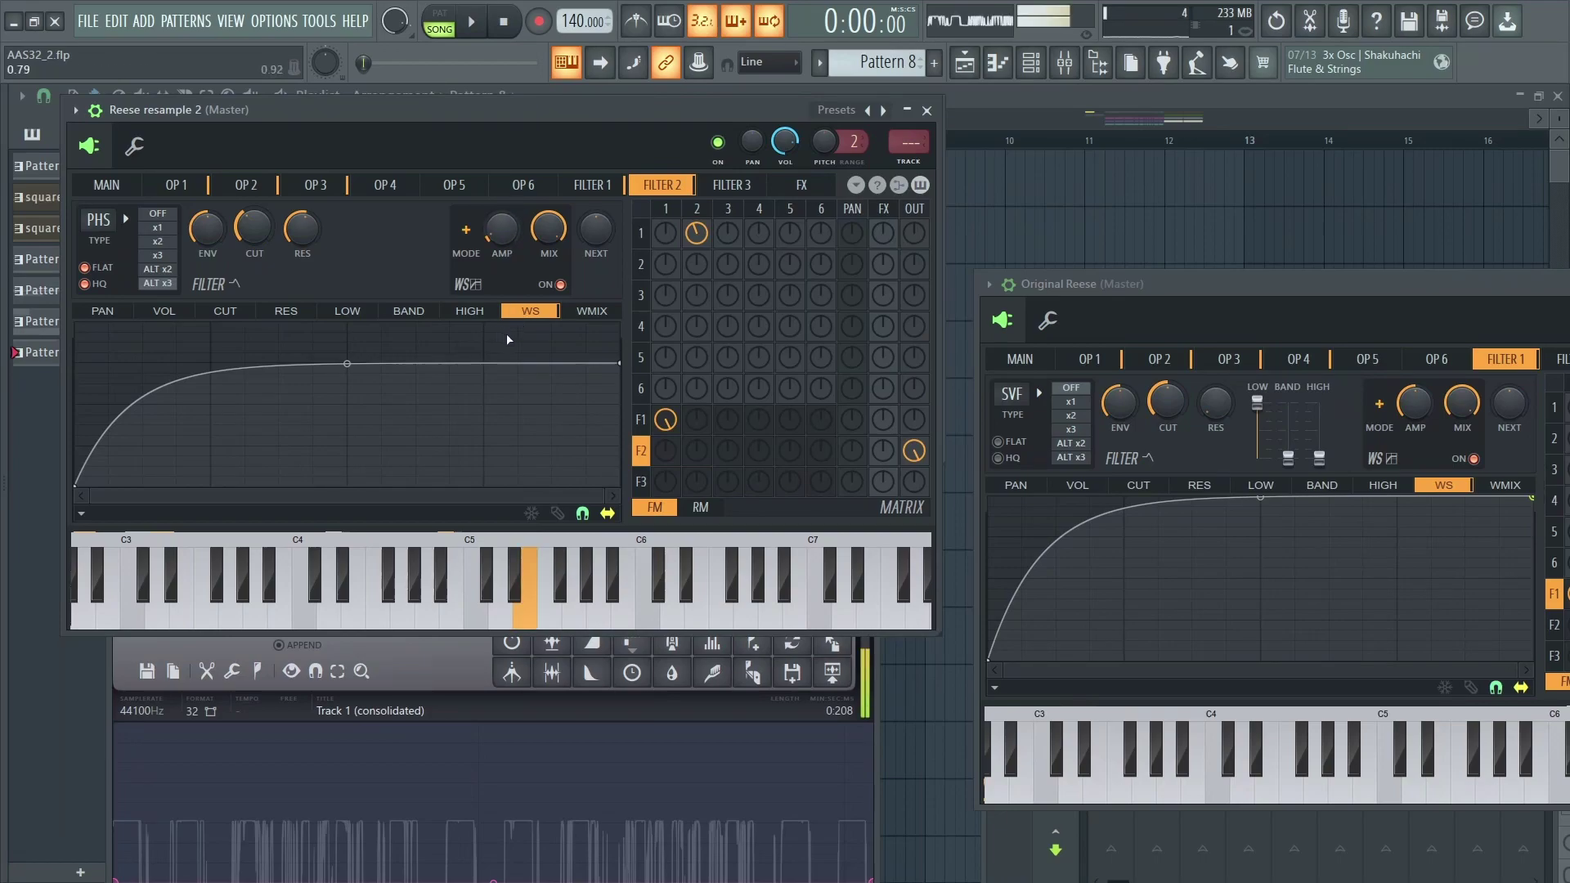
key("n")
key("x")
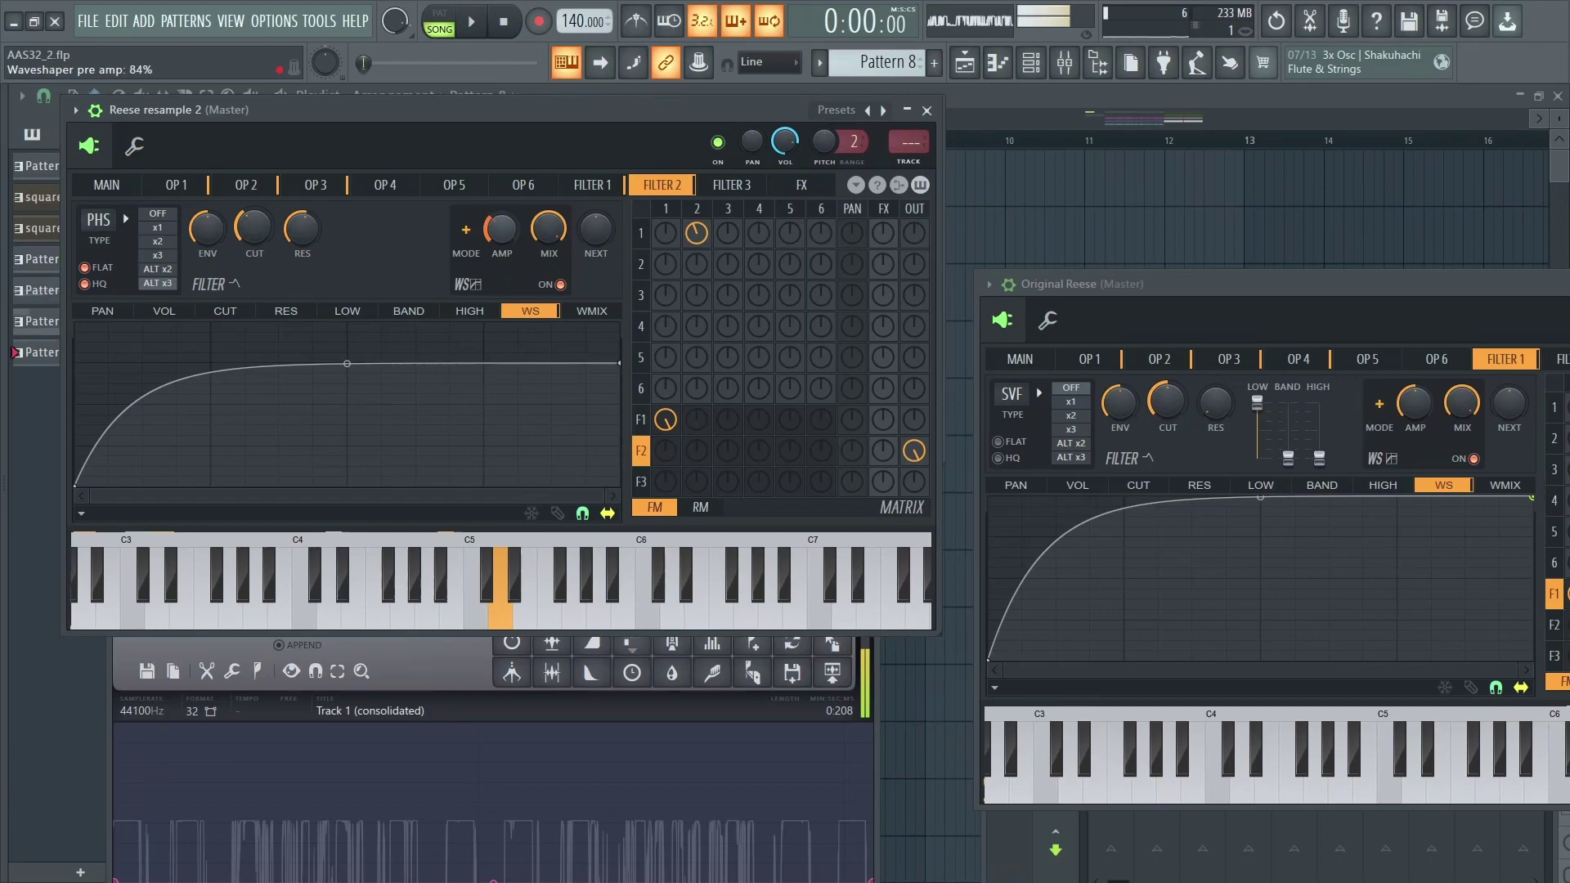
key("n")
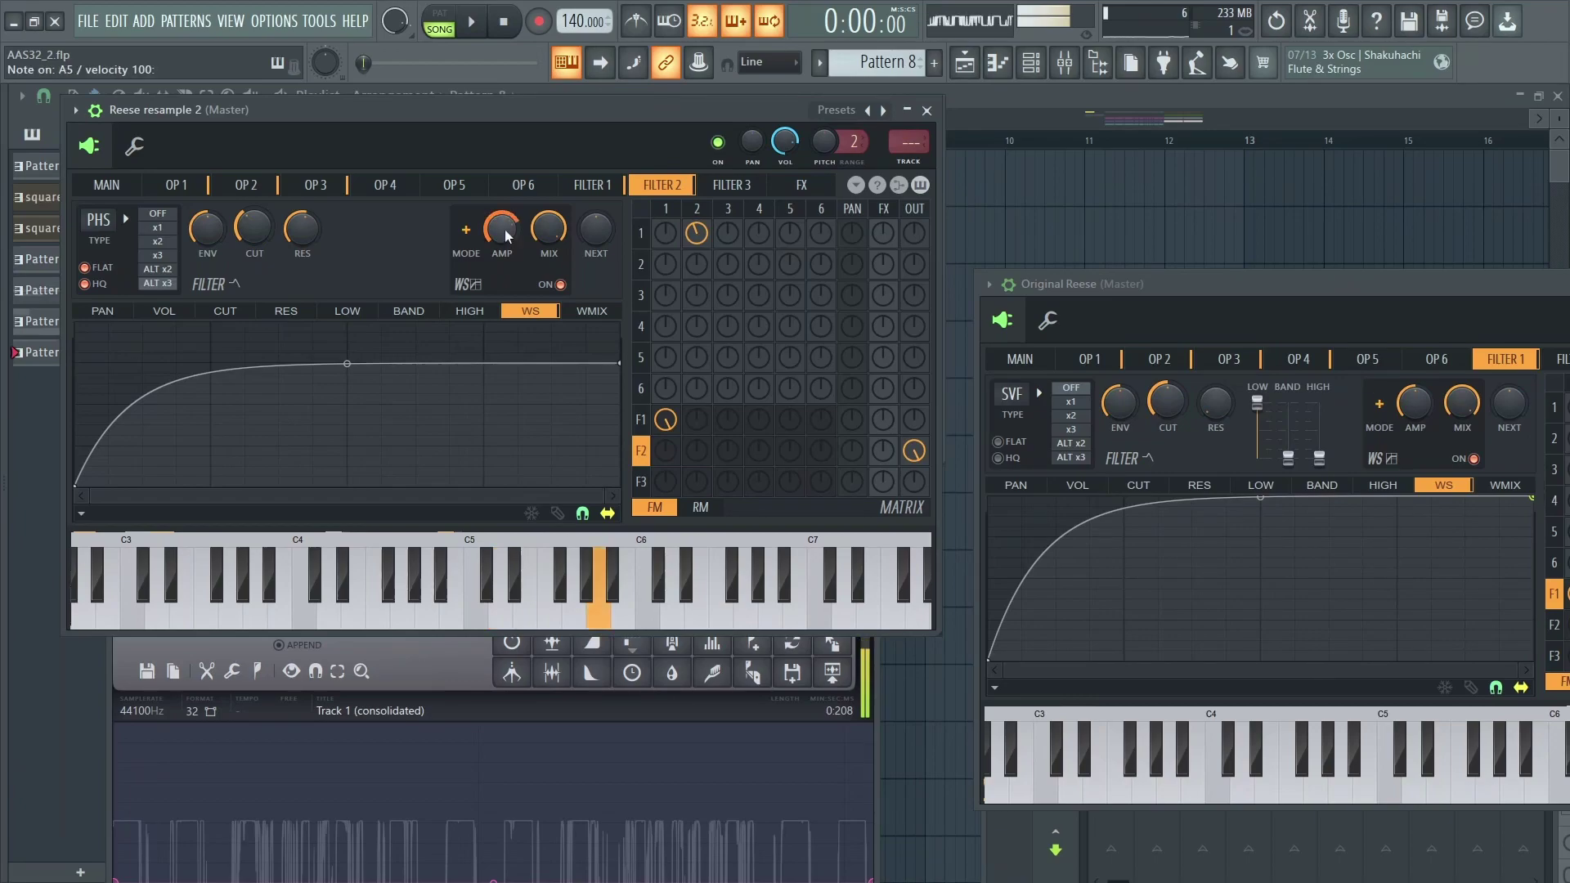
Reshape filter 2's waveshaper curve to rise steeply near its start and run almost flat near the maximum.
left_click_drag(619, 364, 575, 284)
key("n")
left_click_drag(347, 324, 347, 354)
key("n")
right_click(108, 333)
right_click(90, 363)
Adjust filter 2's phaser cutoff while playing notes such as F5, D6 and C5.
left_click_drag(250, 234, 250, 234)
key("v")
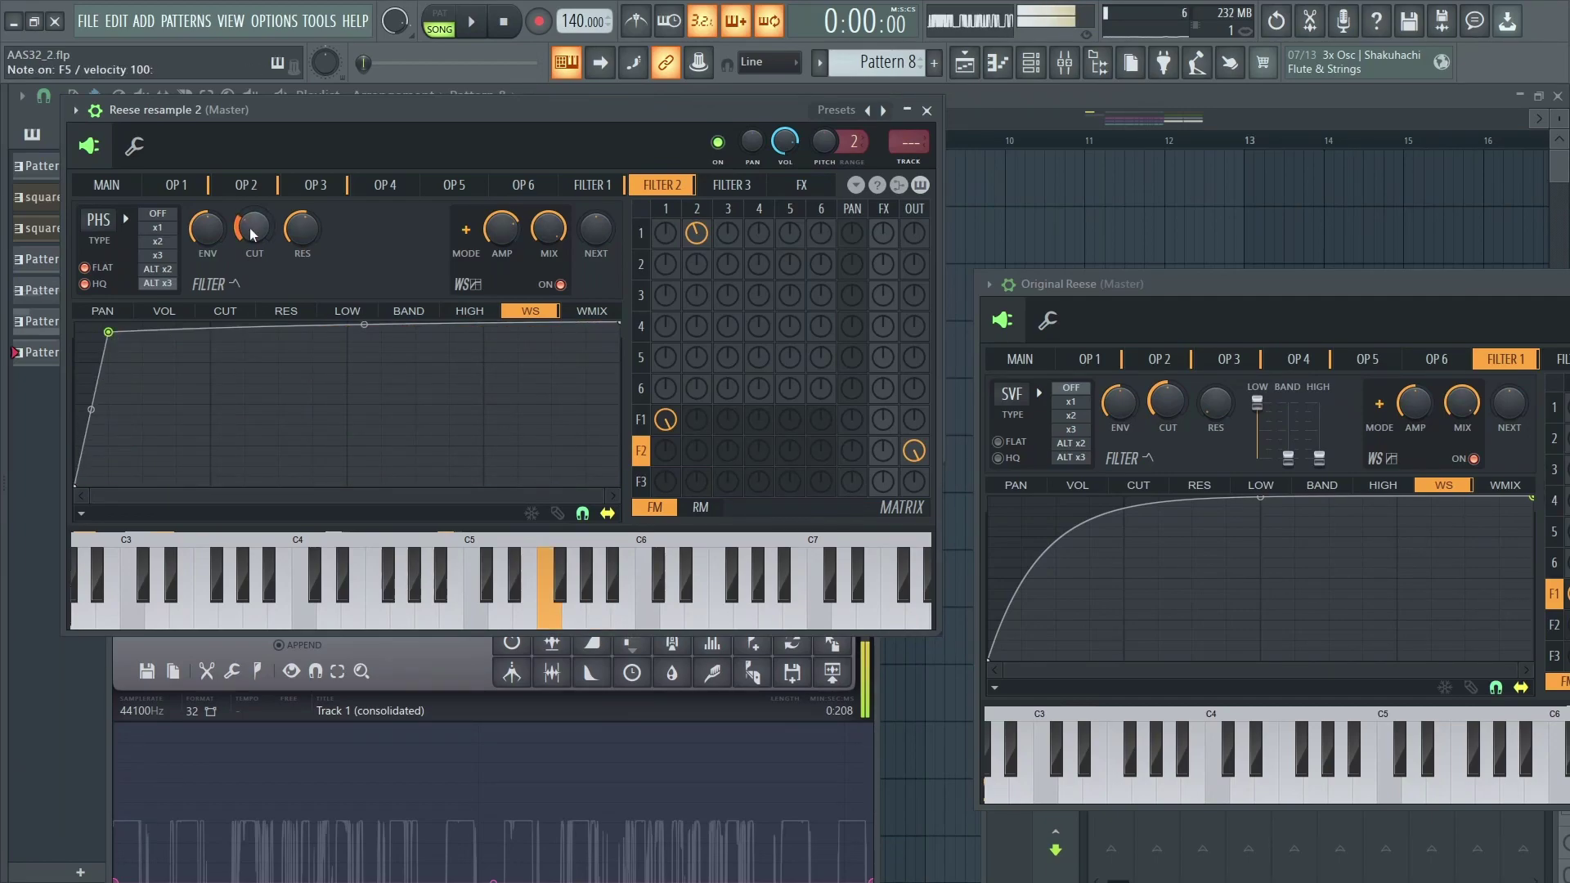
key("w")
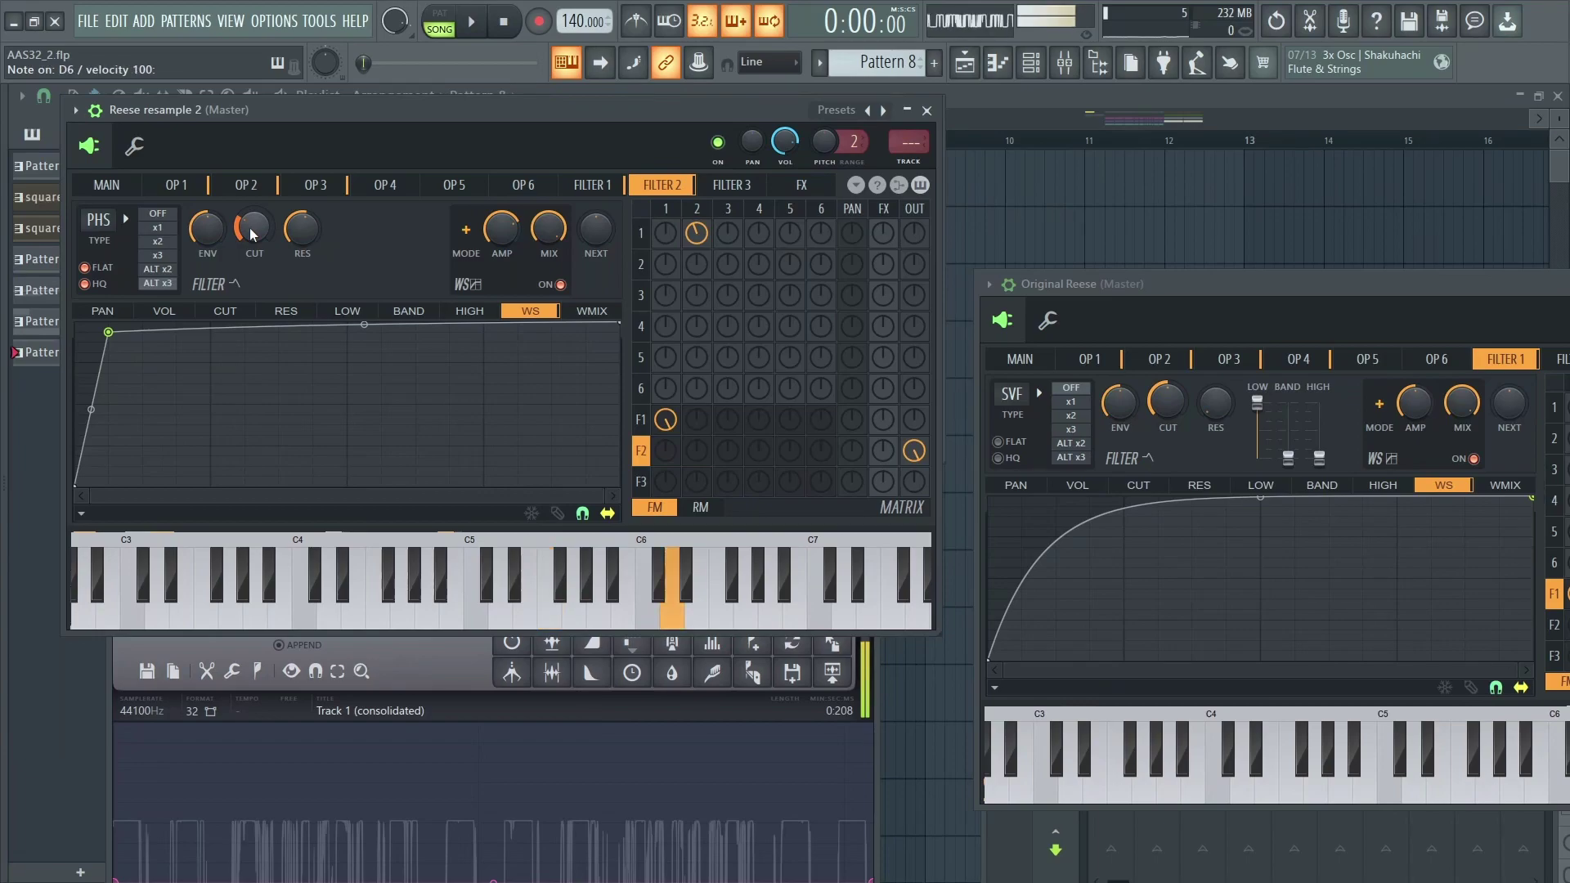
key("z")
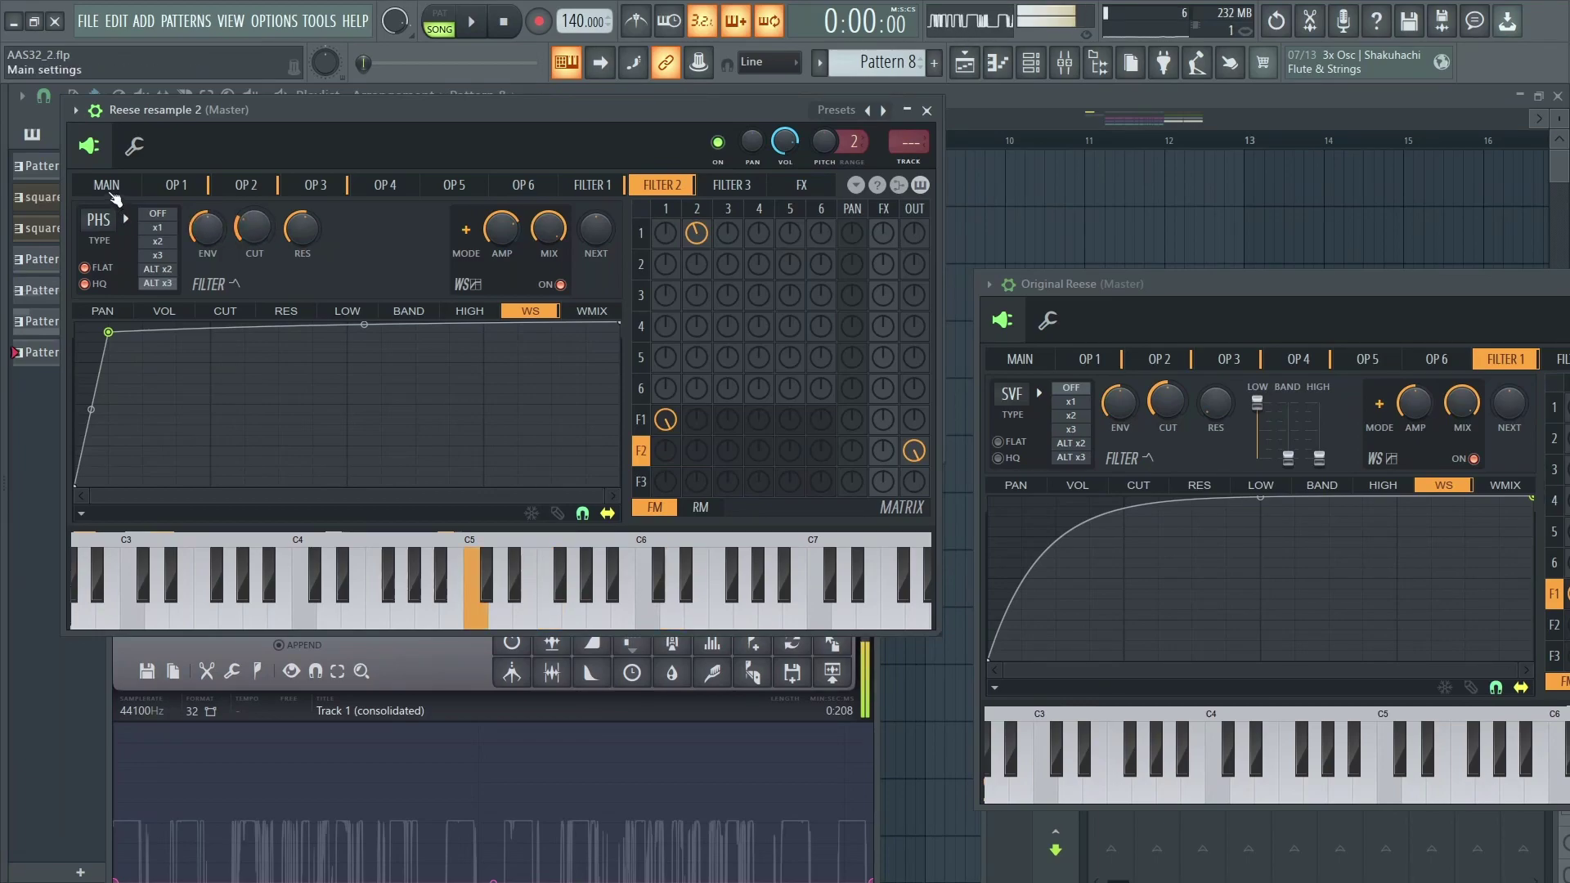
Set the main unison to order 9 with OSC enabled and full panning and volume.
left_click(111, 190)
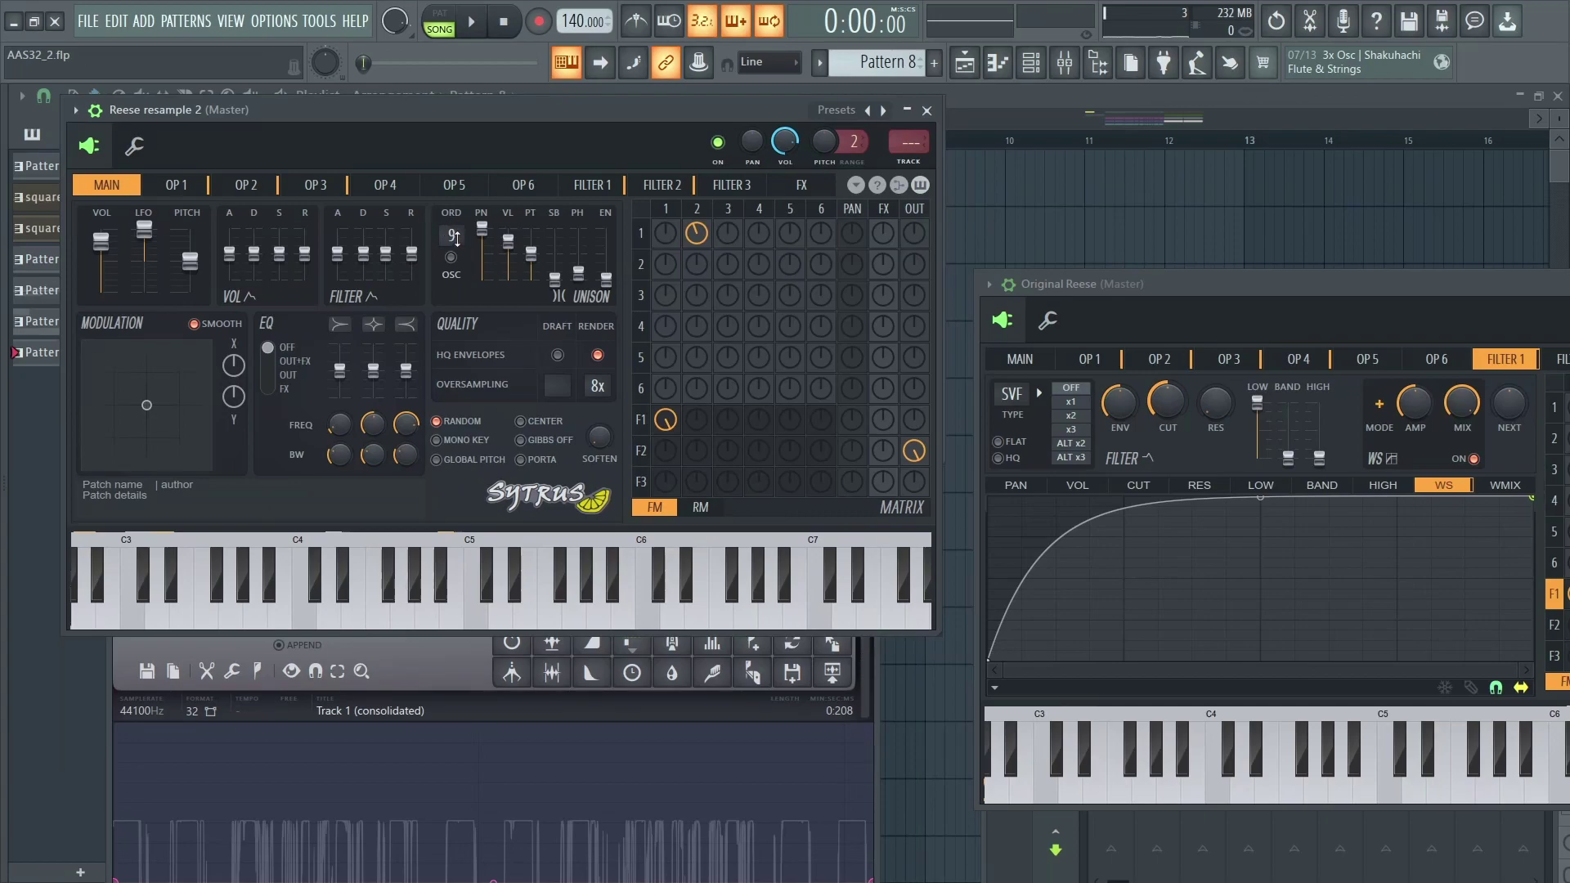
key("c")
left_click(450, 256)
mouse_move(482, 230)
left_mouse_down()
mouse_move(482, 279)
mouse_move(580, 285)
mouse_move(508, 228)
left_mouse_up()
left_click_drag(481, 280, 482, 229)
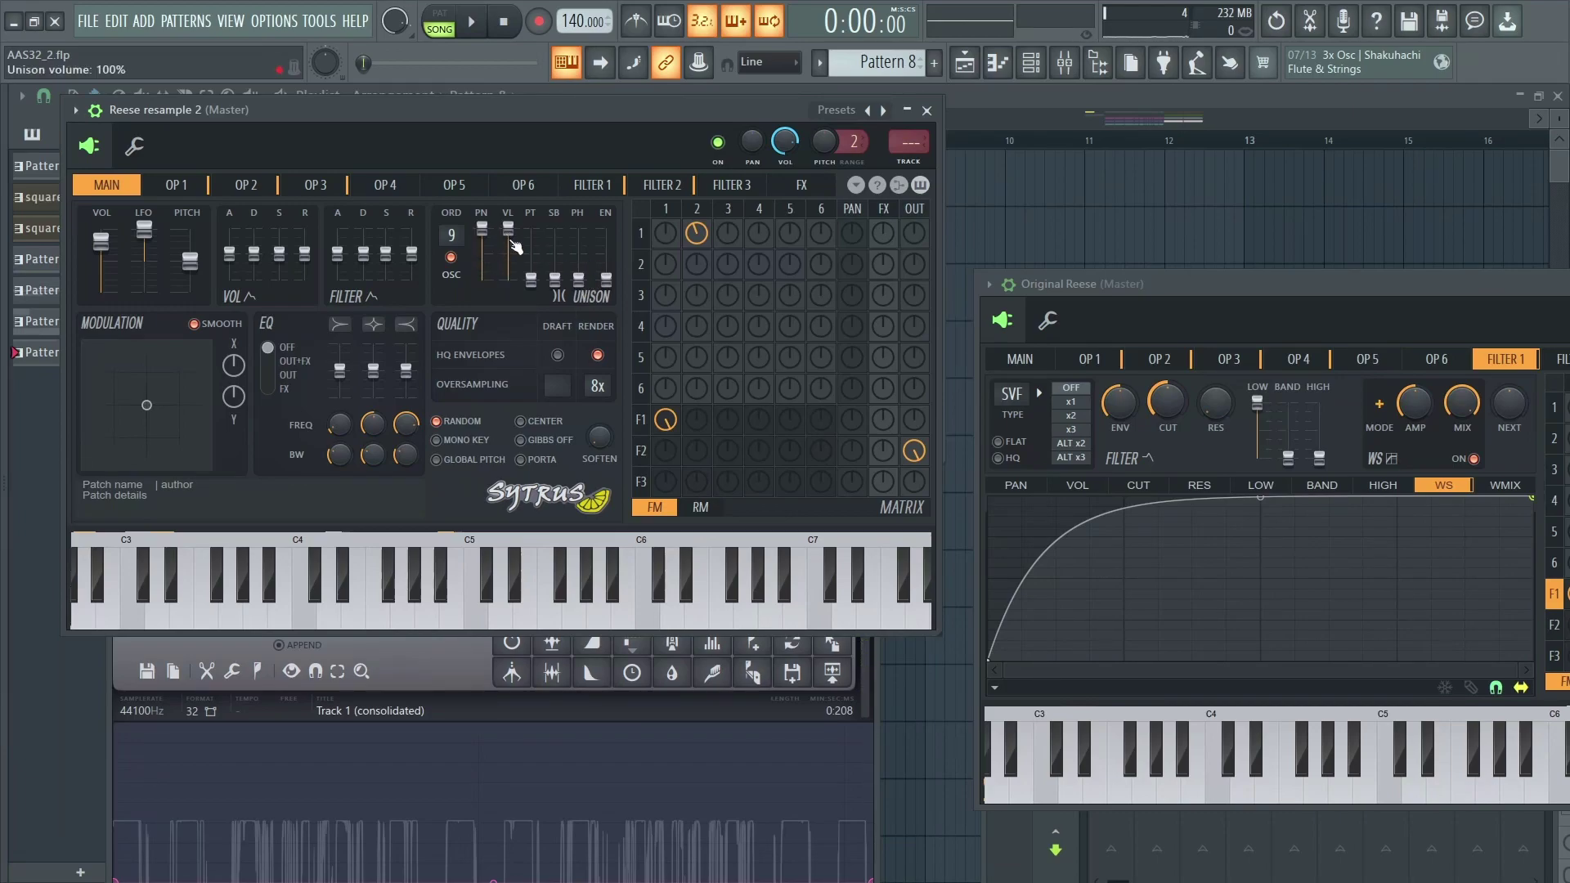
Add slight unison pitch detune and raise the unison phase high while playing notes.
key("e")
key("e")
left_click_drag(531, 280, 592, 248)
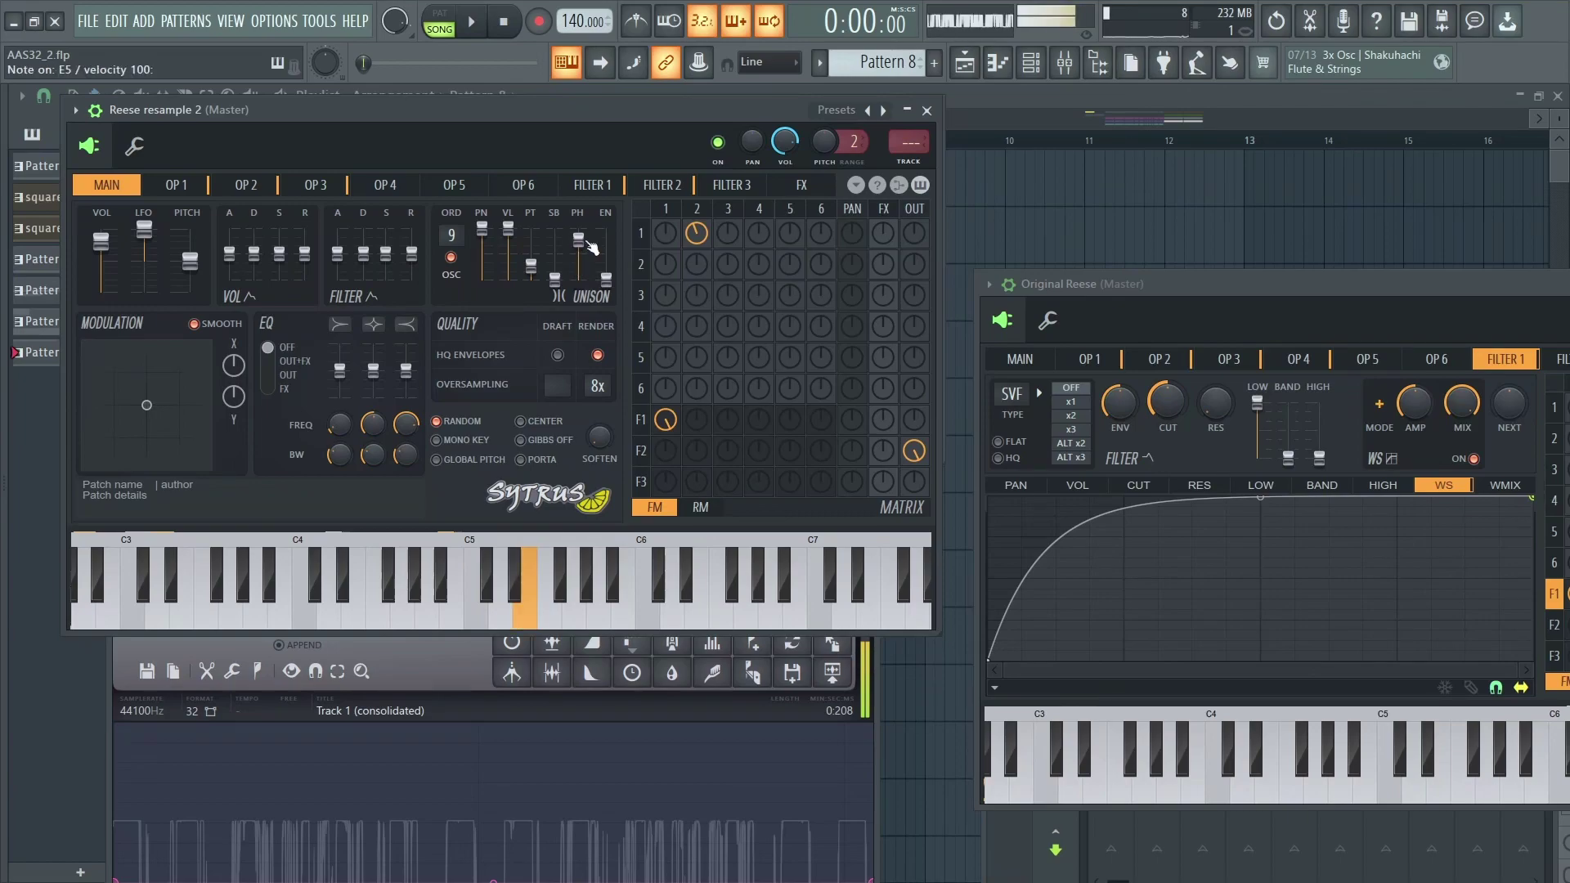
key("t")
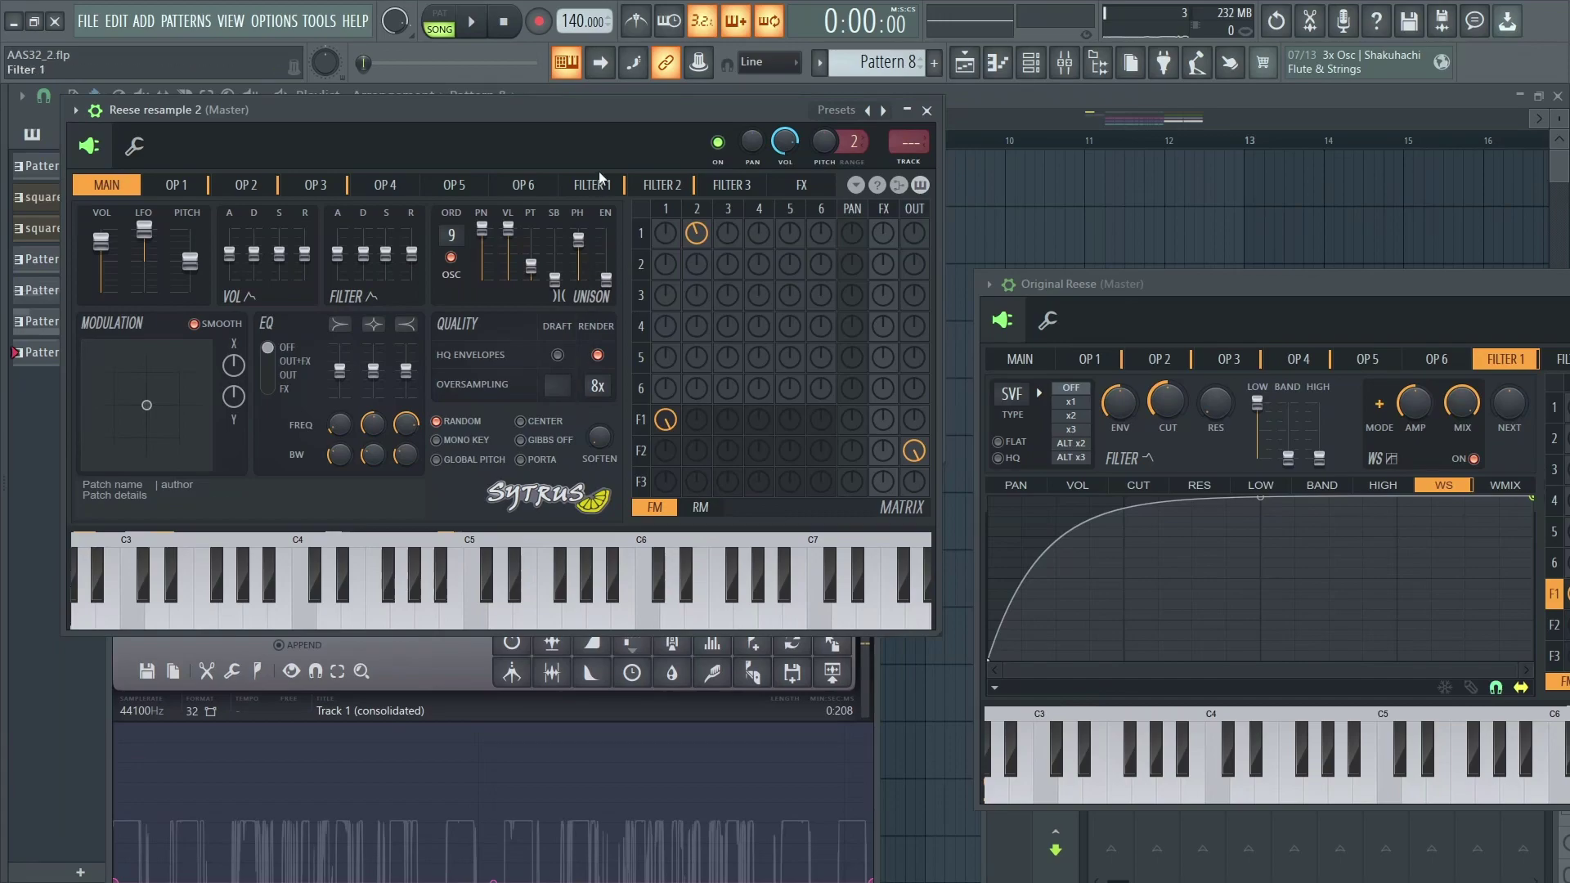
key("e")
Send filter 2 to the effects section and set its chorus to order 9, adjusting depth and speed while playing notes.
left_click_drag(882, 462, 867, 242)
left_click(805, 186)
key("r")
key("r")
mouse_move(133, 235)
left_mouse_down()
mouse_move(133, 211)
mouse_move(165, 252)
mouse_move(165, 239)
left_mouse_up()
key("r")
mouse_move(186, 241)
left_mouse_down()
mouse_move(216, 293)
mouse_move(232, 236)
mouse_move(210, 256)
left_mouse_up()
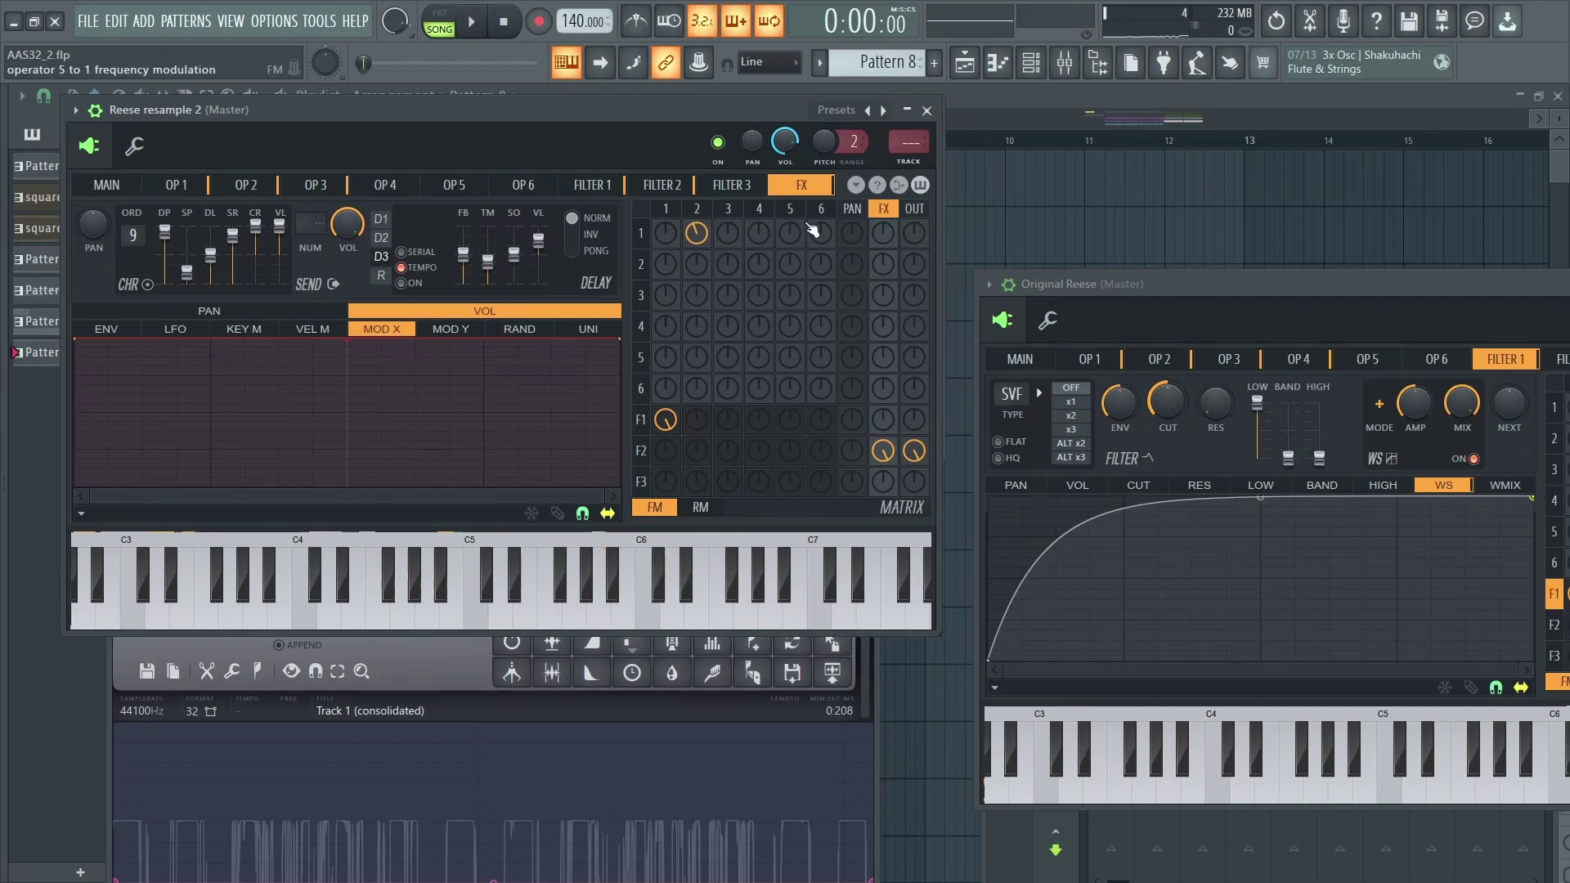
Play the Original Song 334 clip in the playlist from around bar 147.
left_click_drag(617, 126, 618, 198)
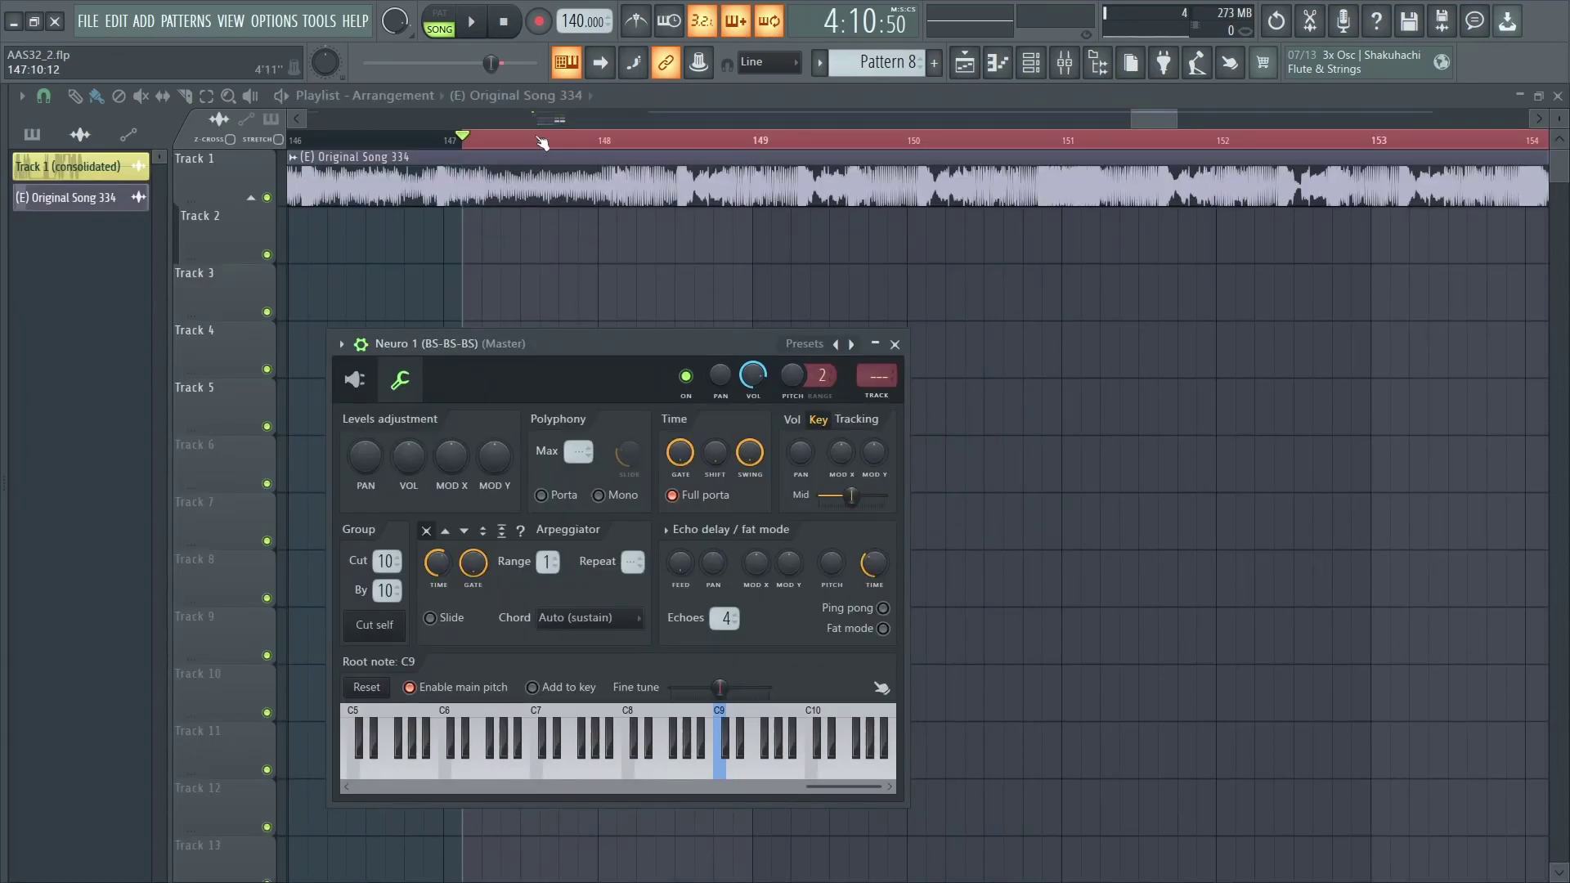
left_click_drag(543, 124, 552, 145)
scroll(626, 152, "down", 2)
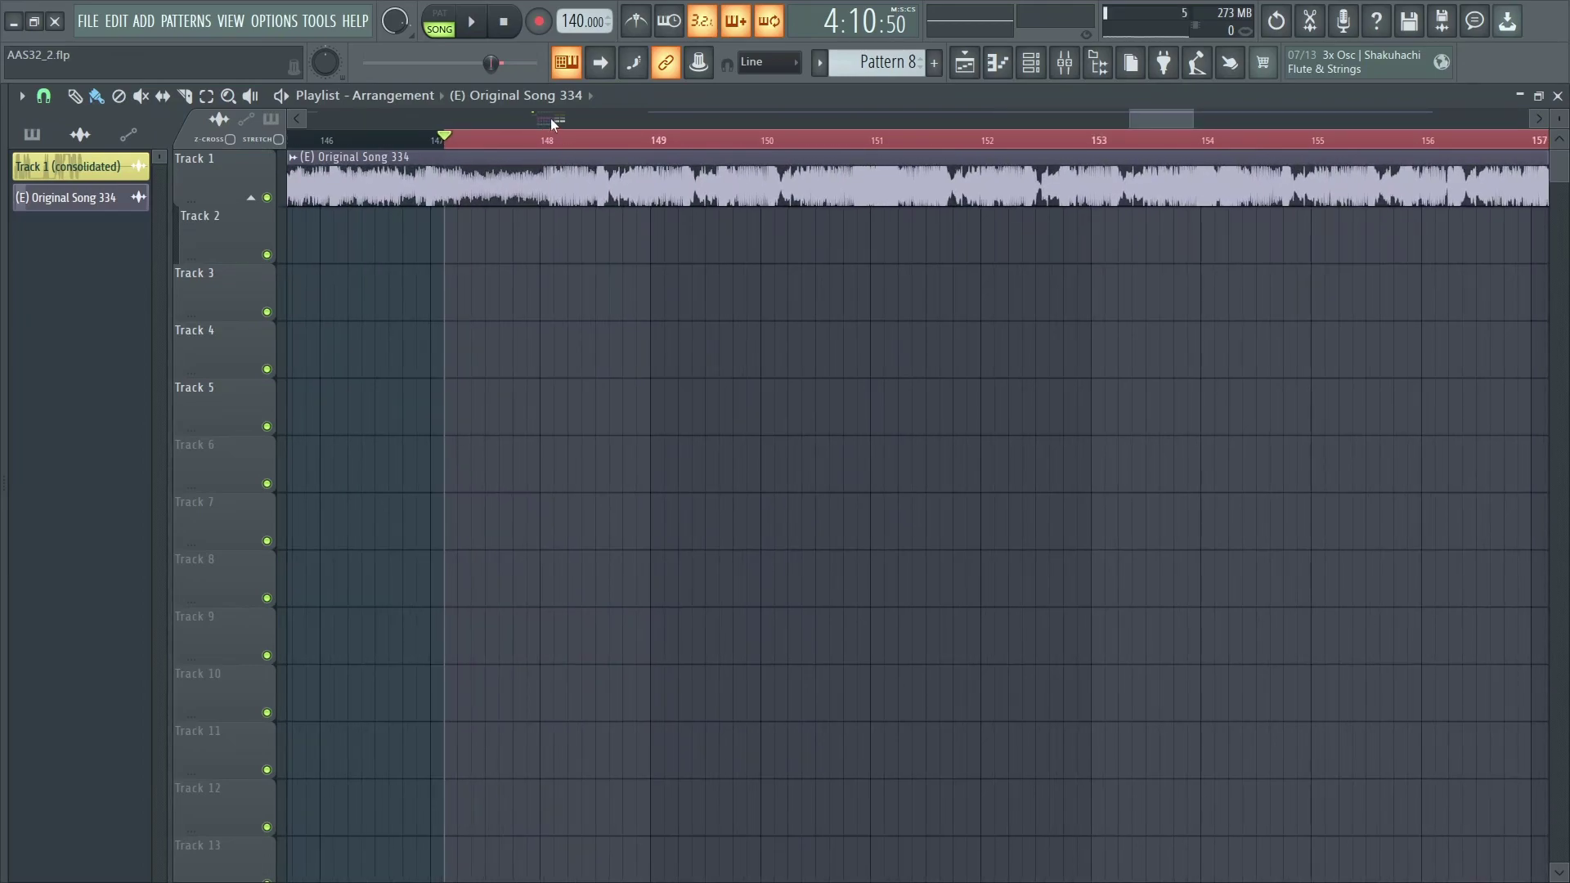
key("space")
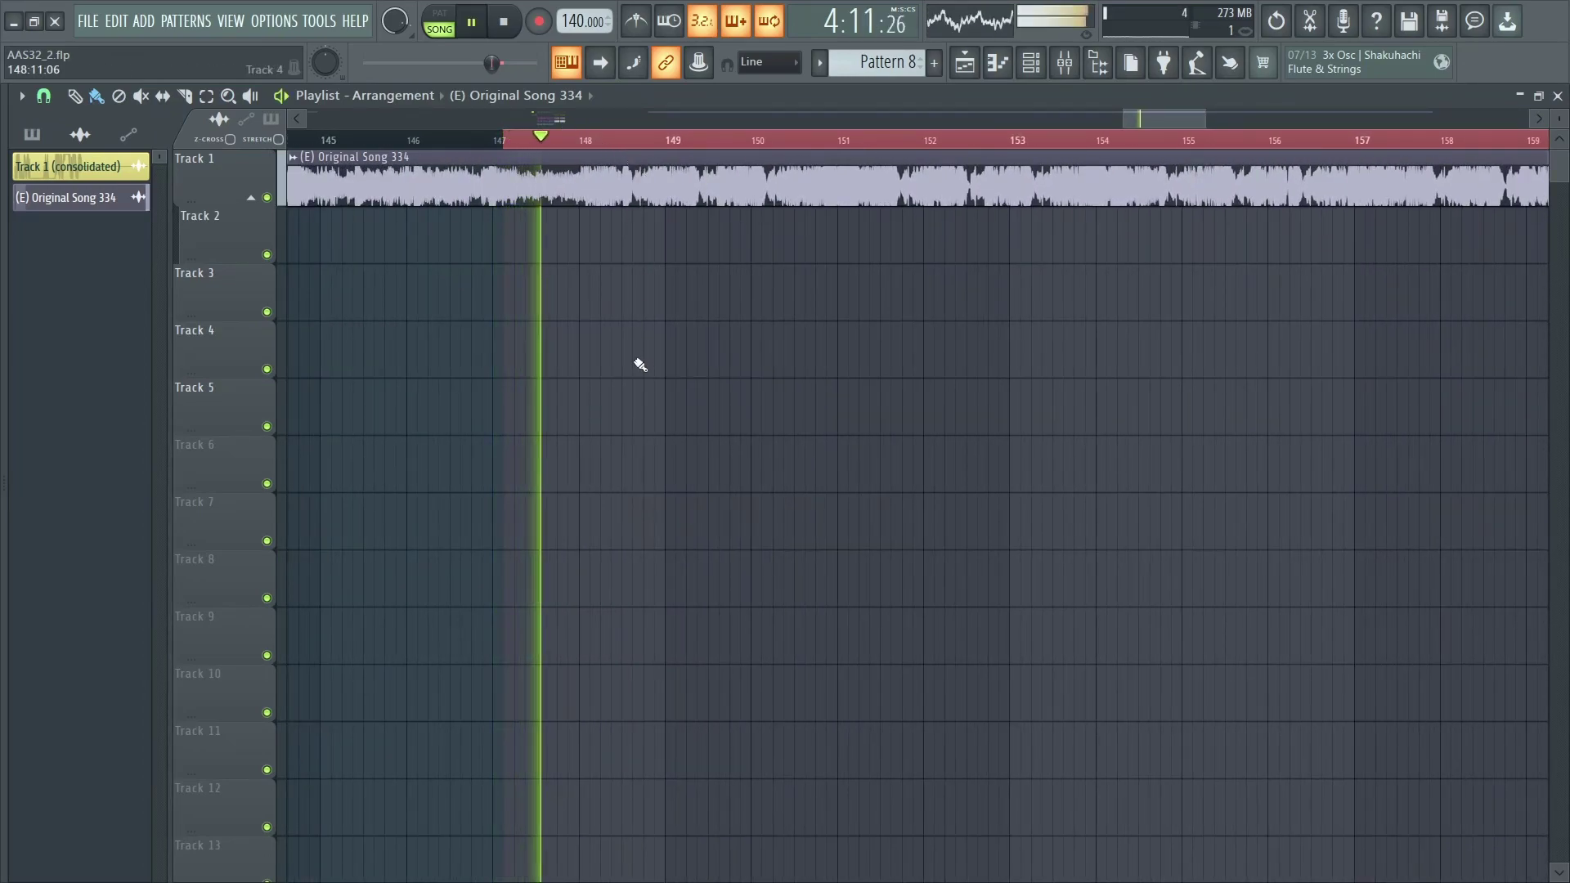
key("F5")
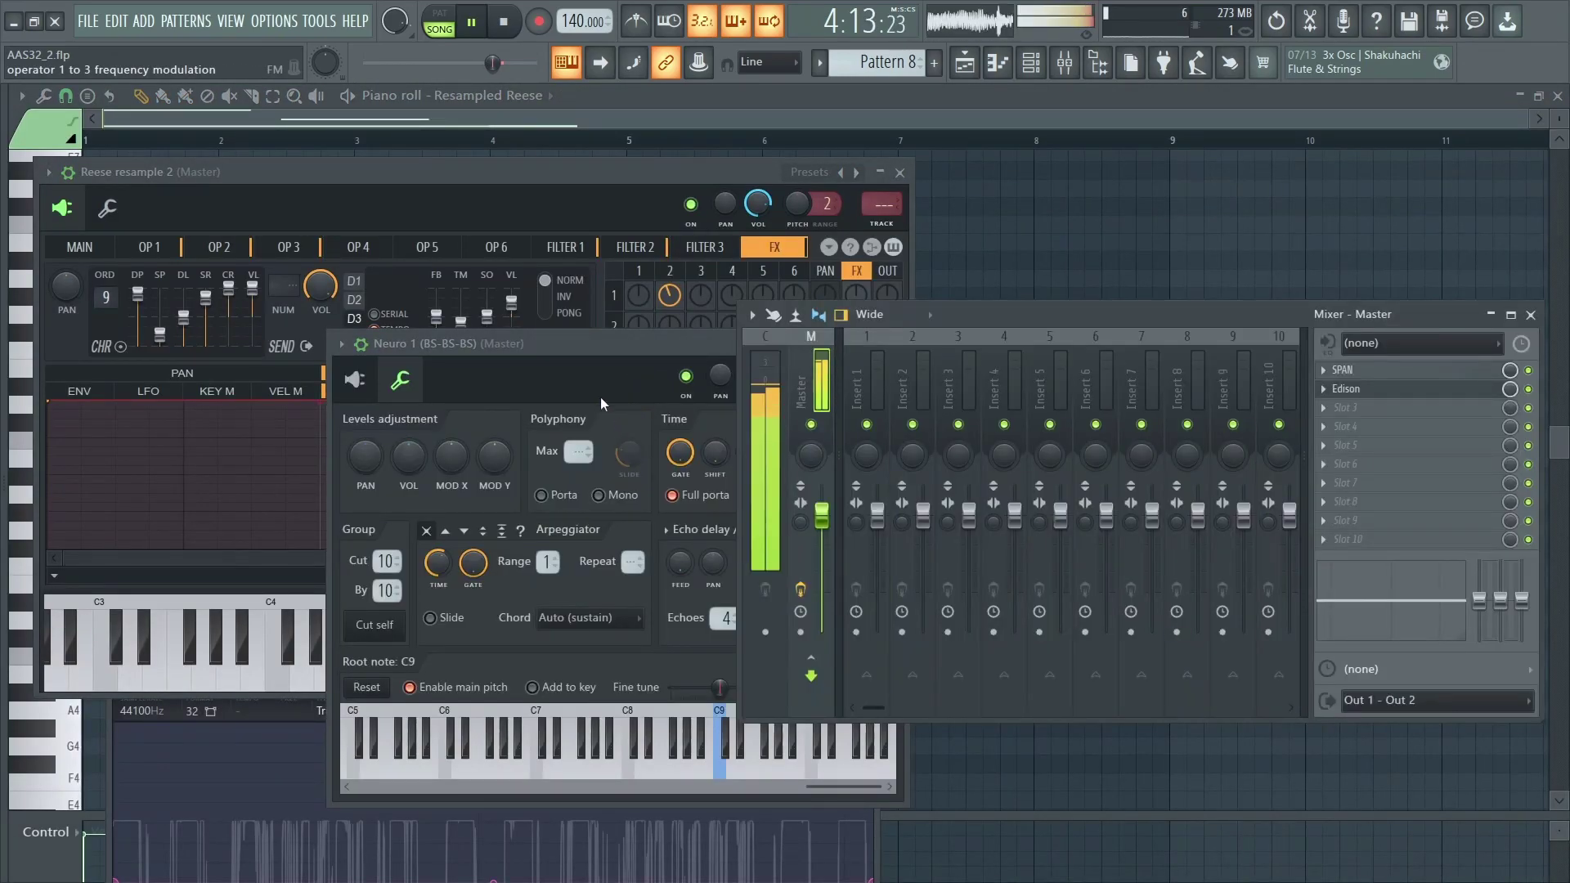
key("F5")
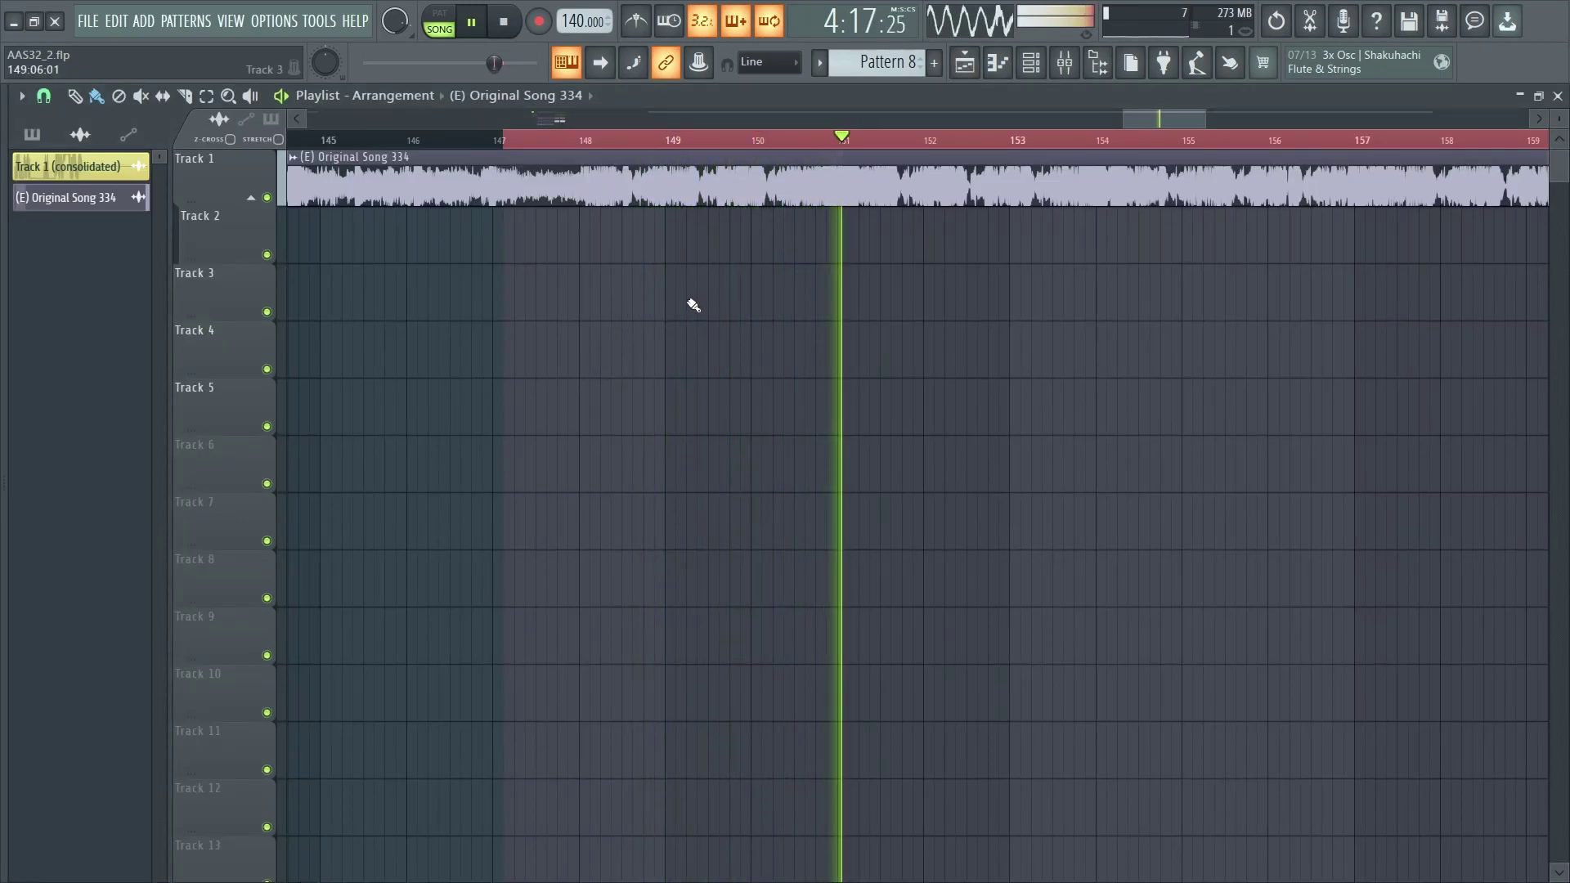
Close the channel rack, show Neuro 1 (BS-BS-BS)'s synth editor beside the playing song, and stop playback.
key("F6")
left_click(691, 334)
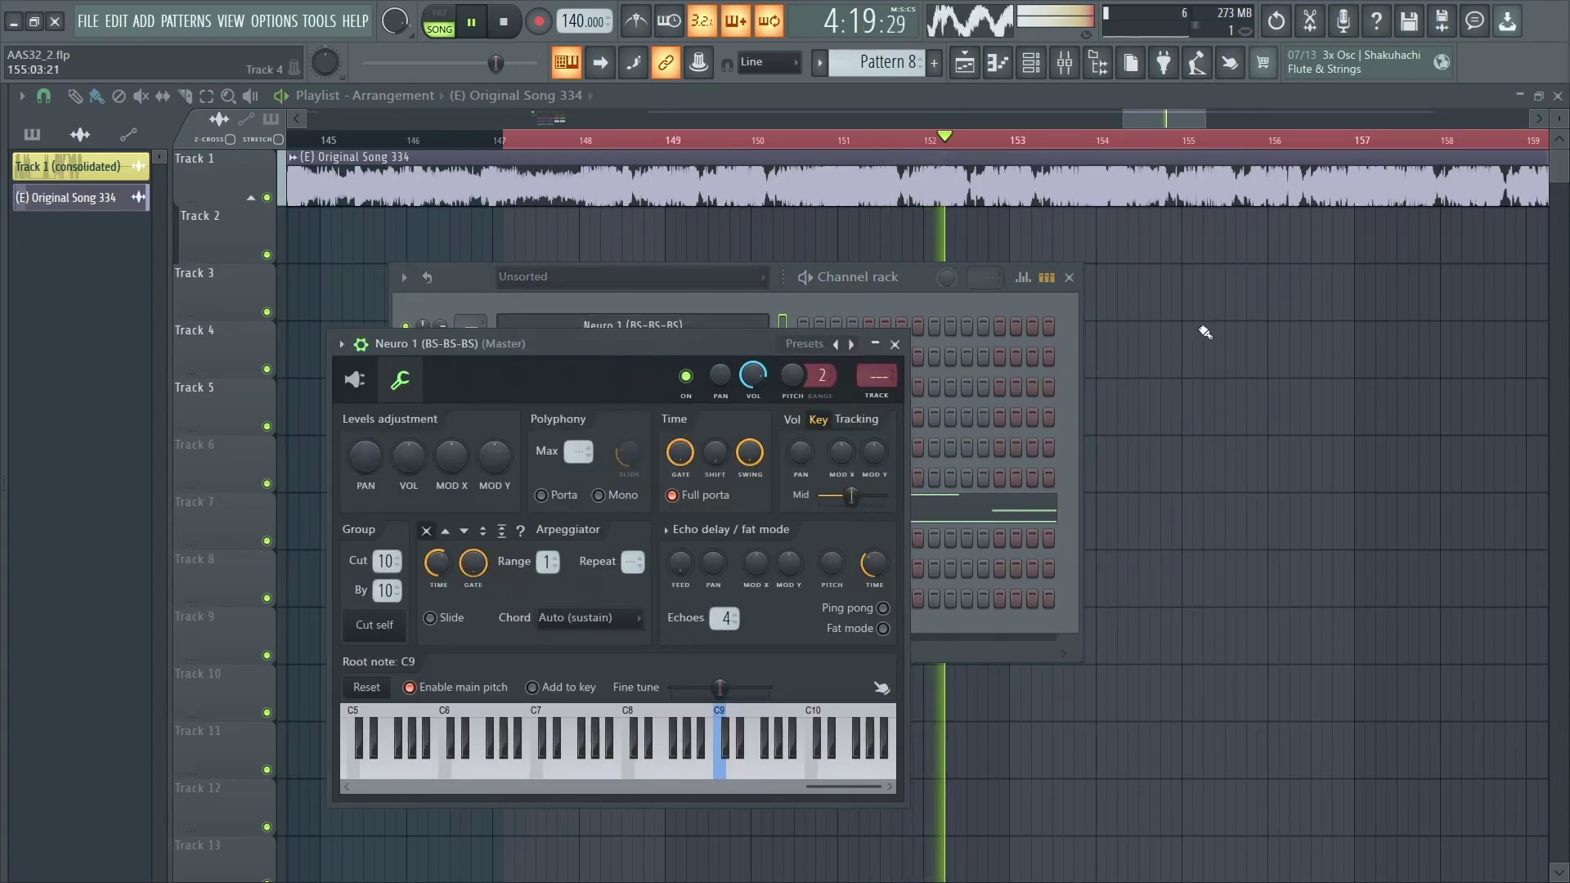
left_click(1069, 277)
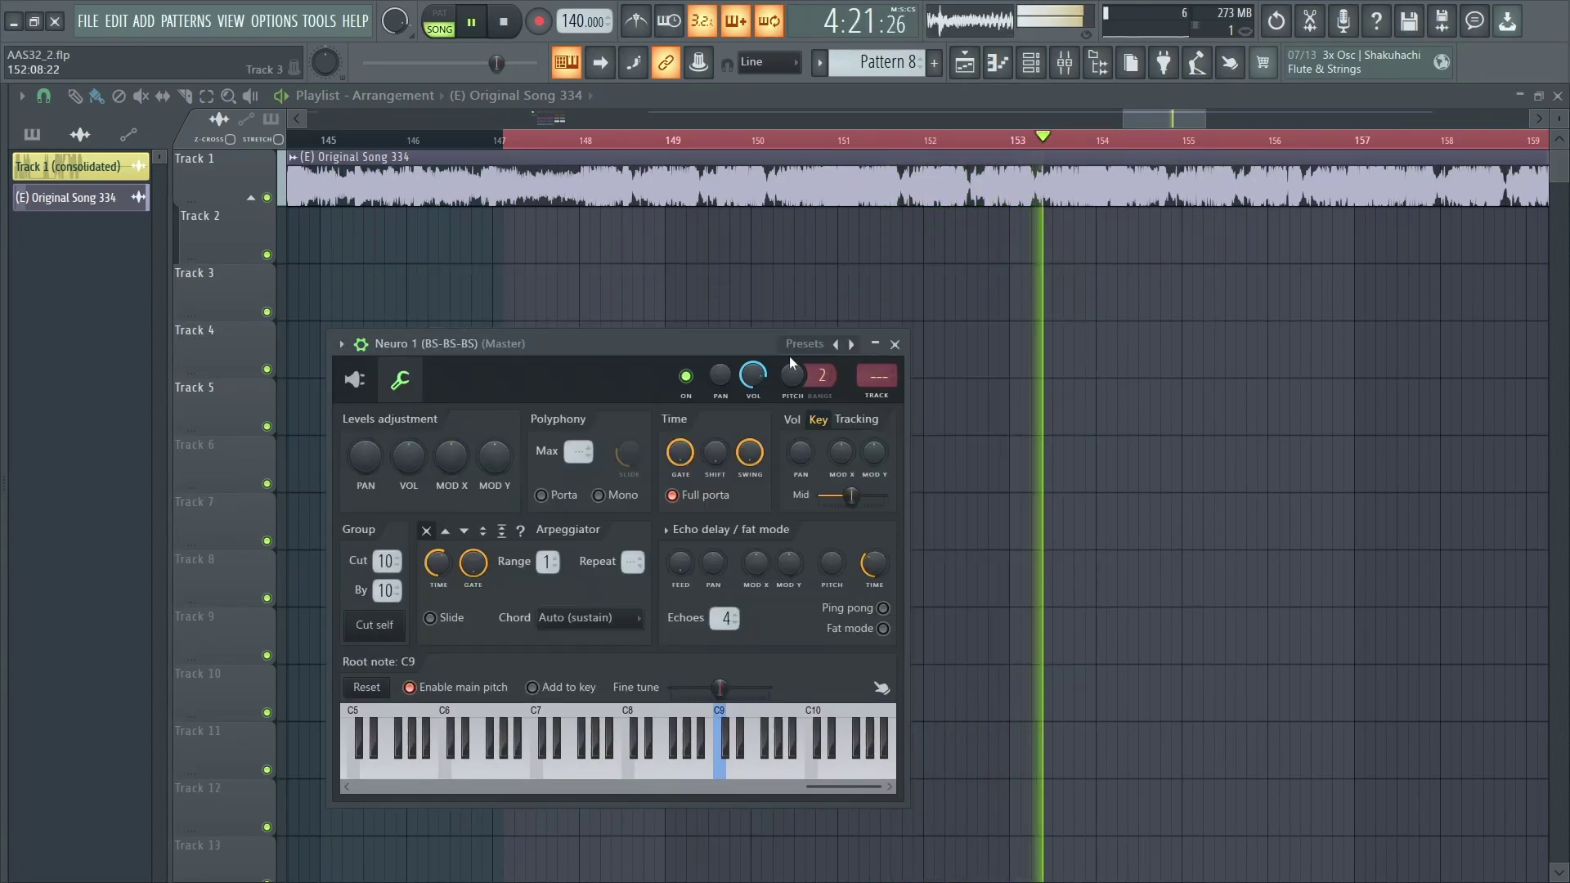
left_click(354, 379)
left_click_drag(659, 389, 575, 333)
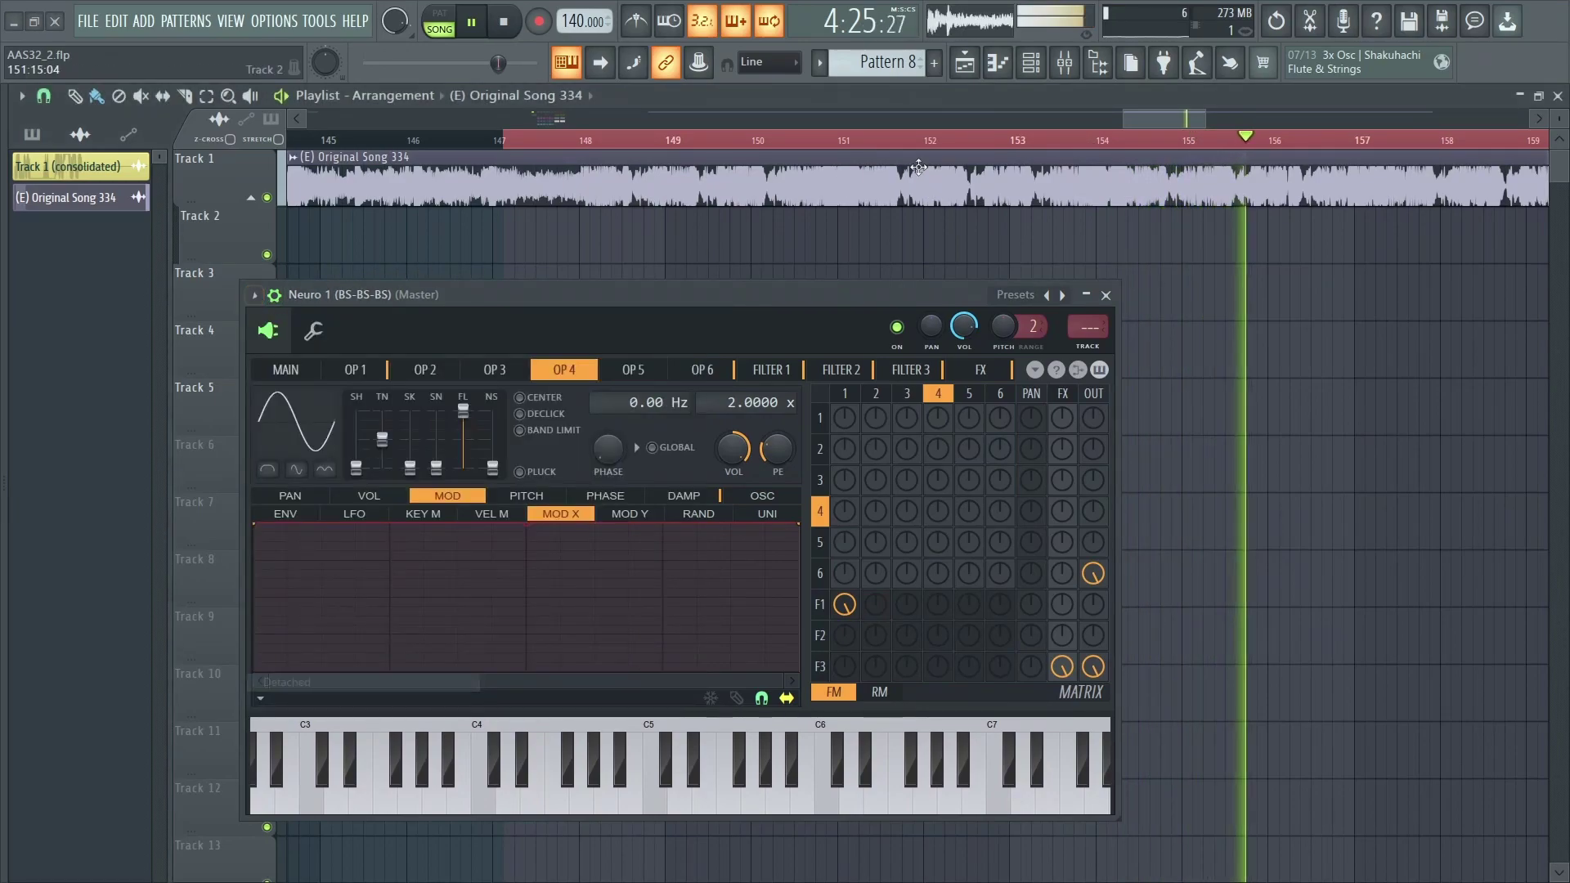
scroll(880, 122, "down", 2)
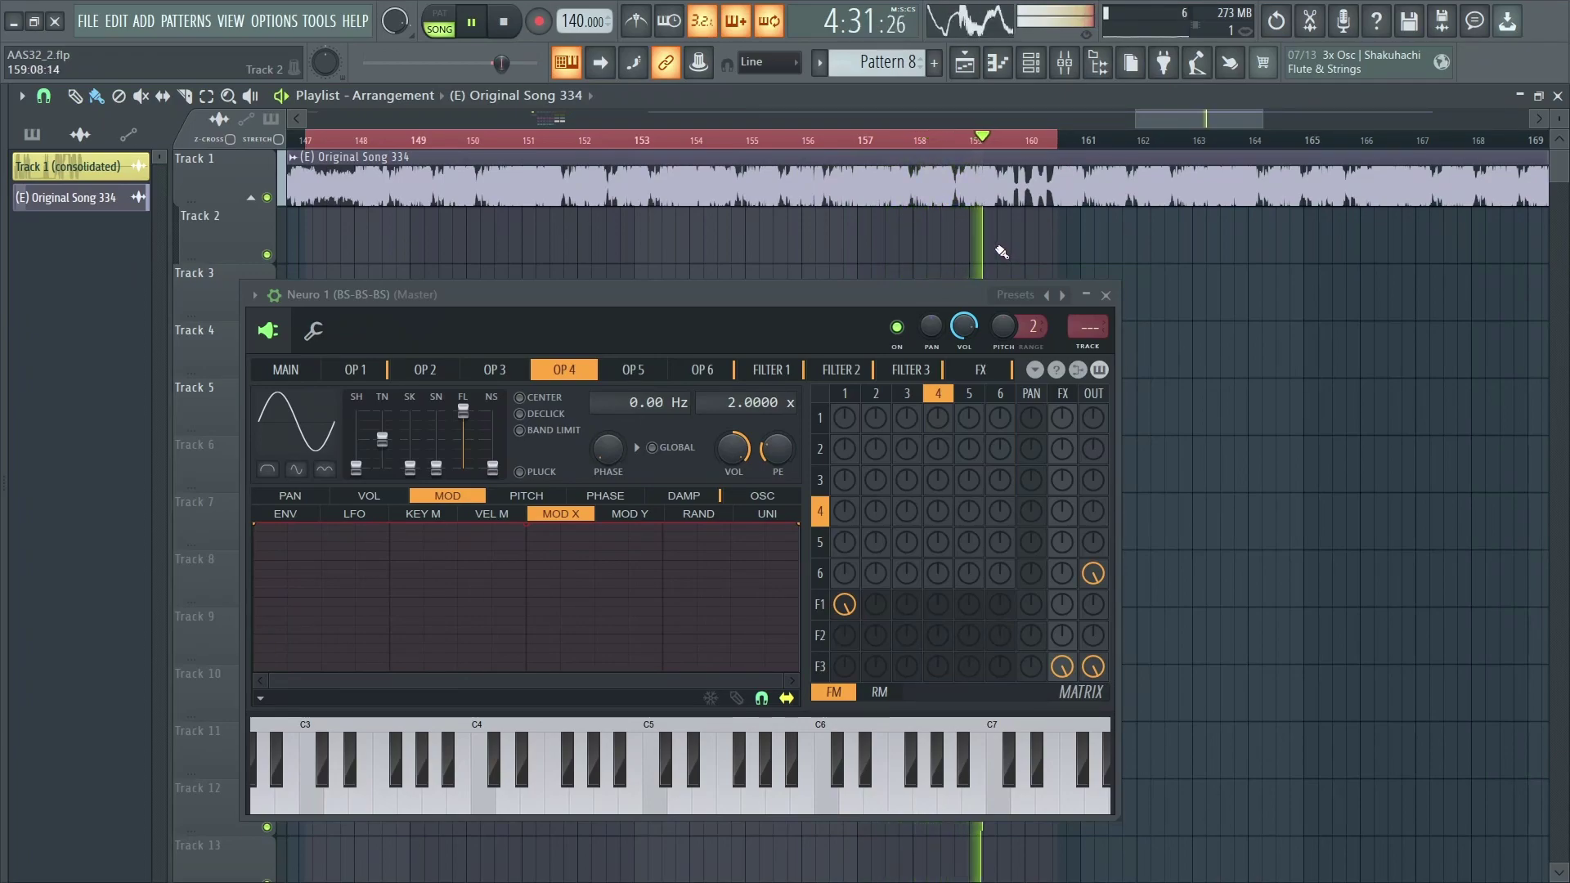
key("space")
Examine the oscillator waveform of operator 1 in Neuro 1 (BS-BS-BS).
left_click_drag(579, 319, 660, 361)
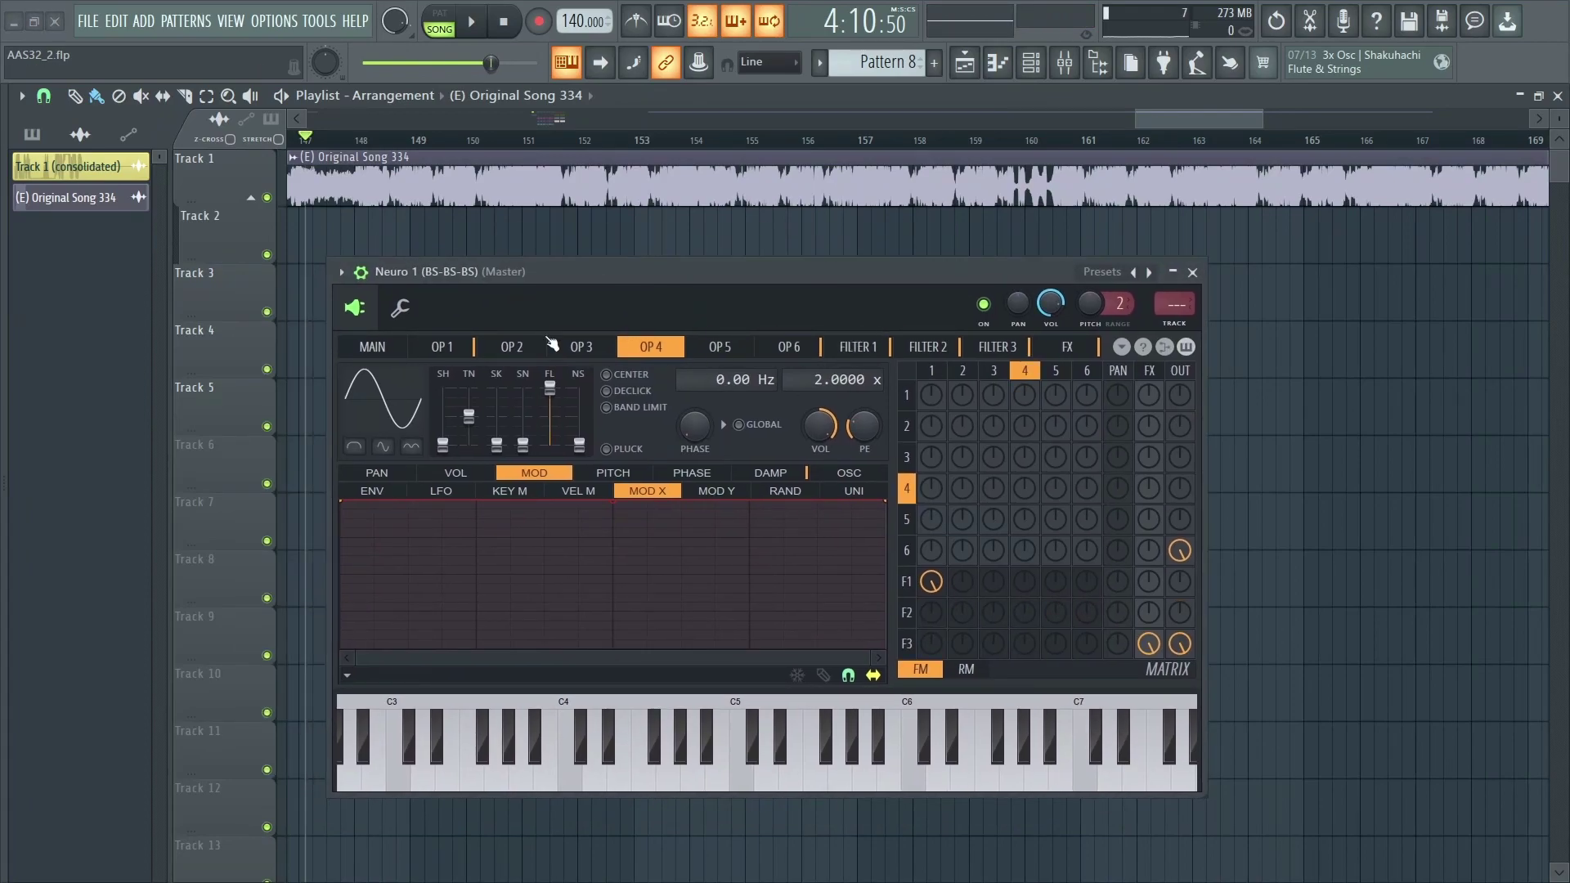
left_click_drag(536, 304, 544, 246)
left_click(460, 326)
left_click(835, 428)
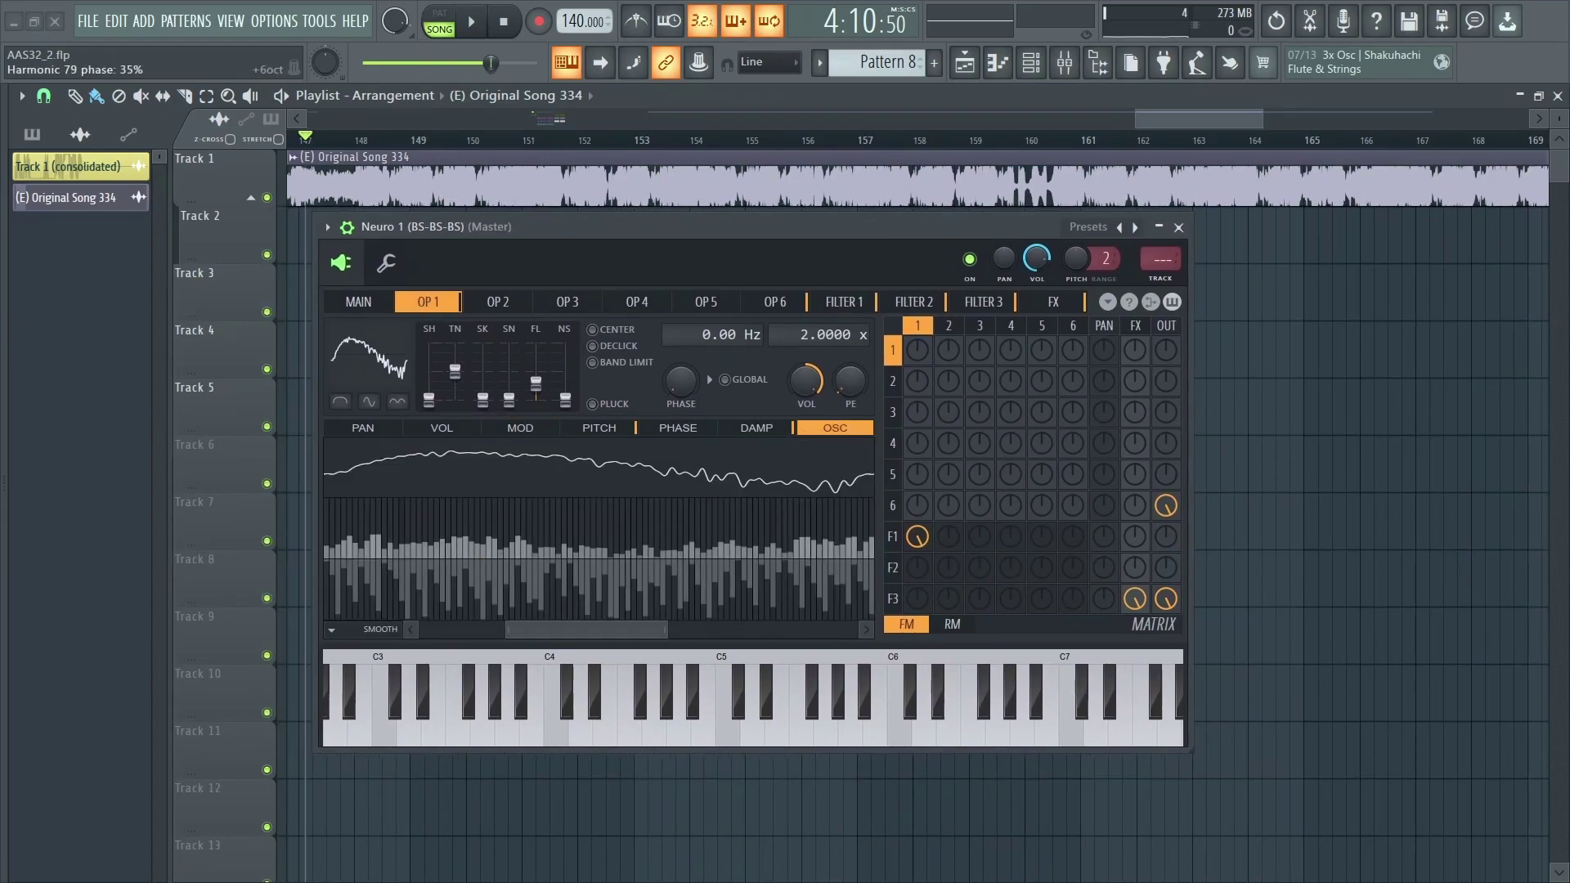
Show the channel rack and move the Neuro 1 (BS-BS-BS) synth editor clear of it.
scroll(494, 577, "down", 3)
left_click_drag(540, 252, 616, 277)
key("F6")
left_click_drag(732, 290, 710, 546)
left_click_drag(925, 281, 707, 170)
left_click_drag(592, 536, 773, 600)
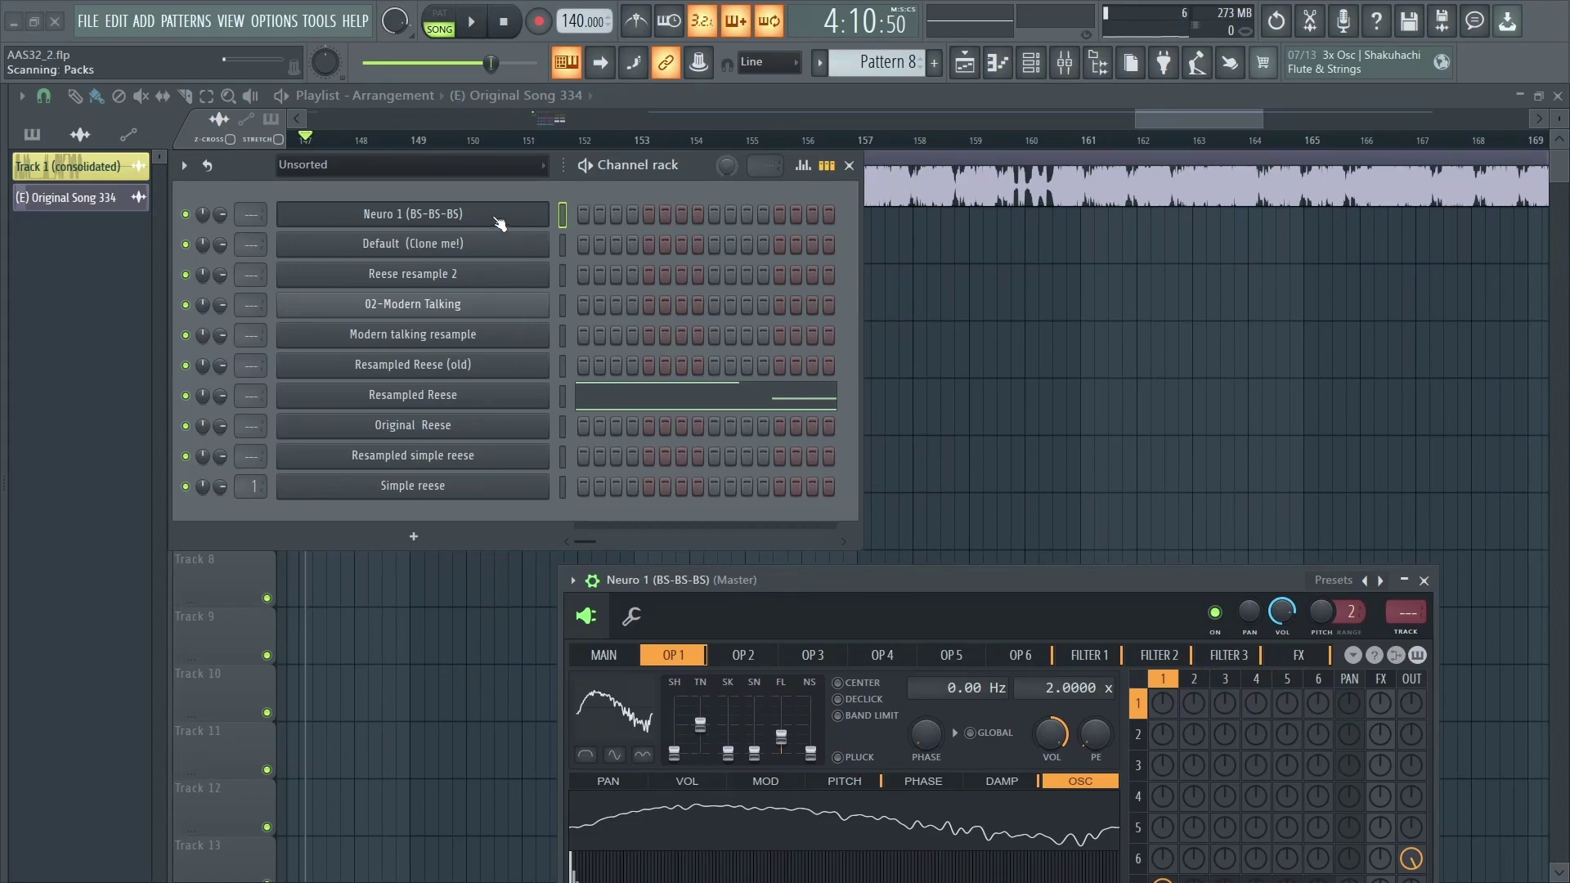
Open Neuro 1's channel settings and set its root note to C10.
left_click_drag(875, 582, 551, 261)
left_click(442, 316)
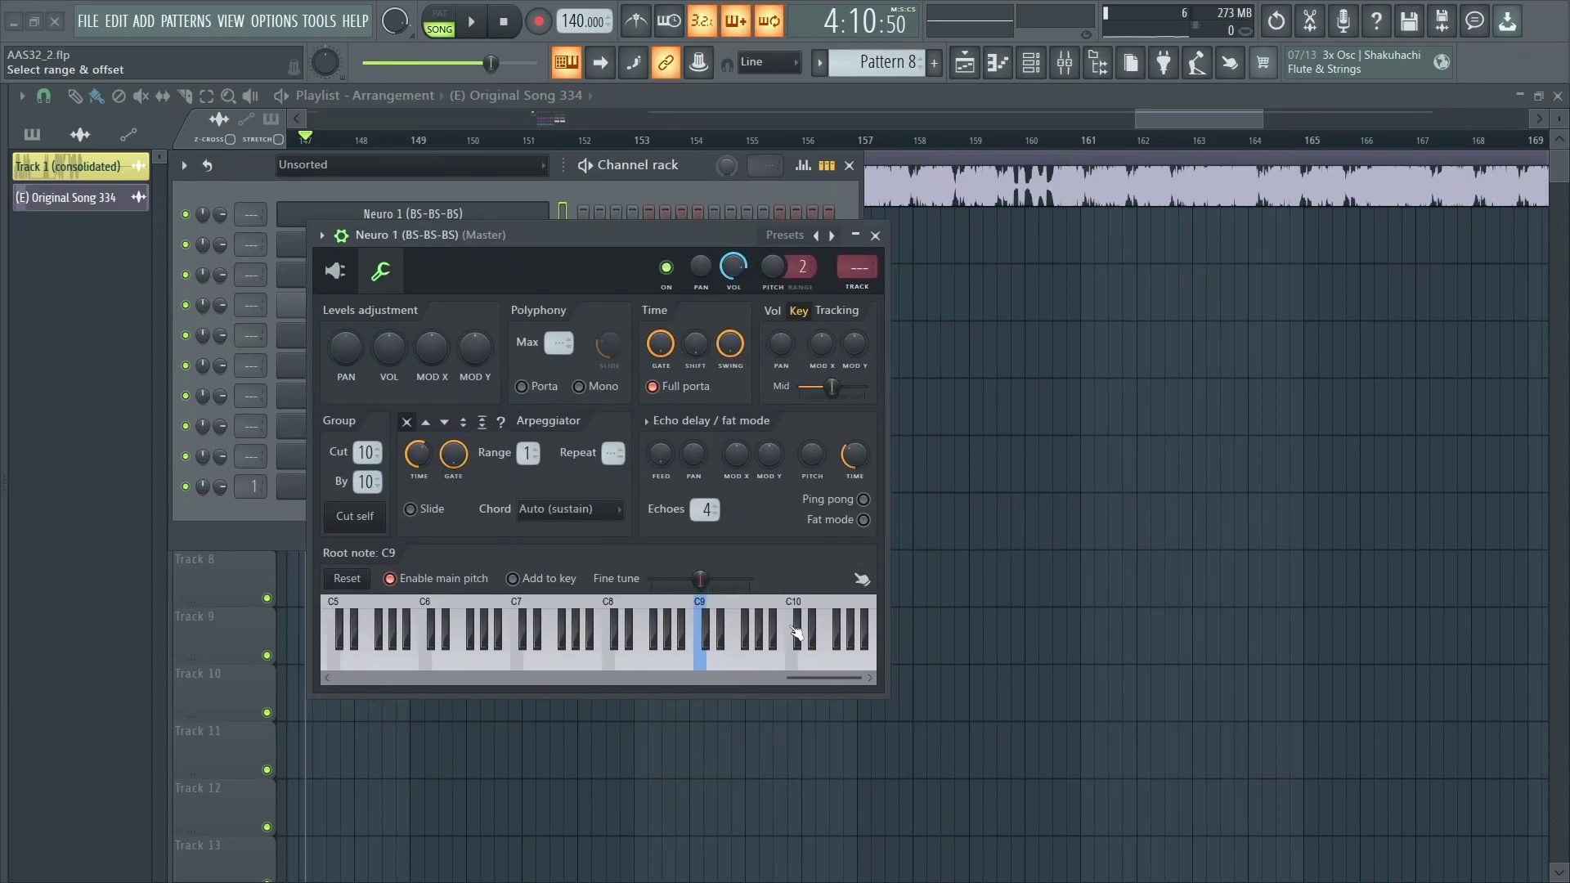
left_click(798, 613)
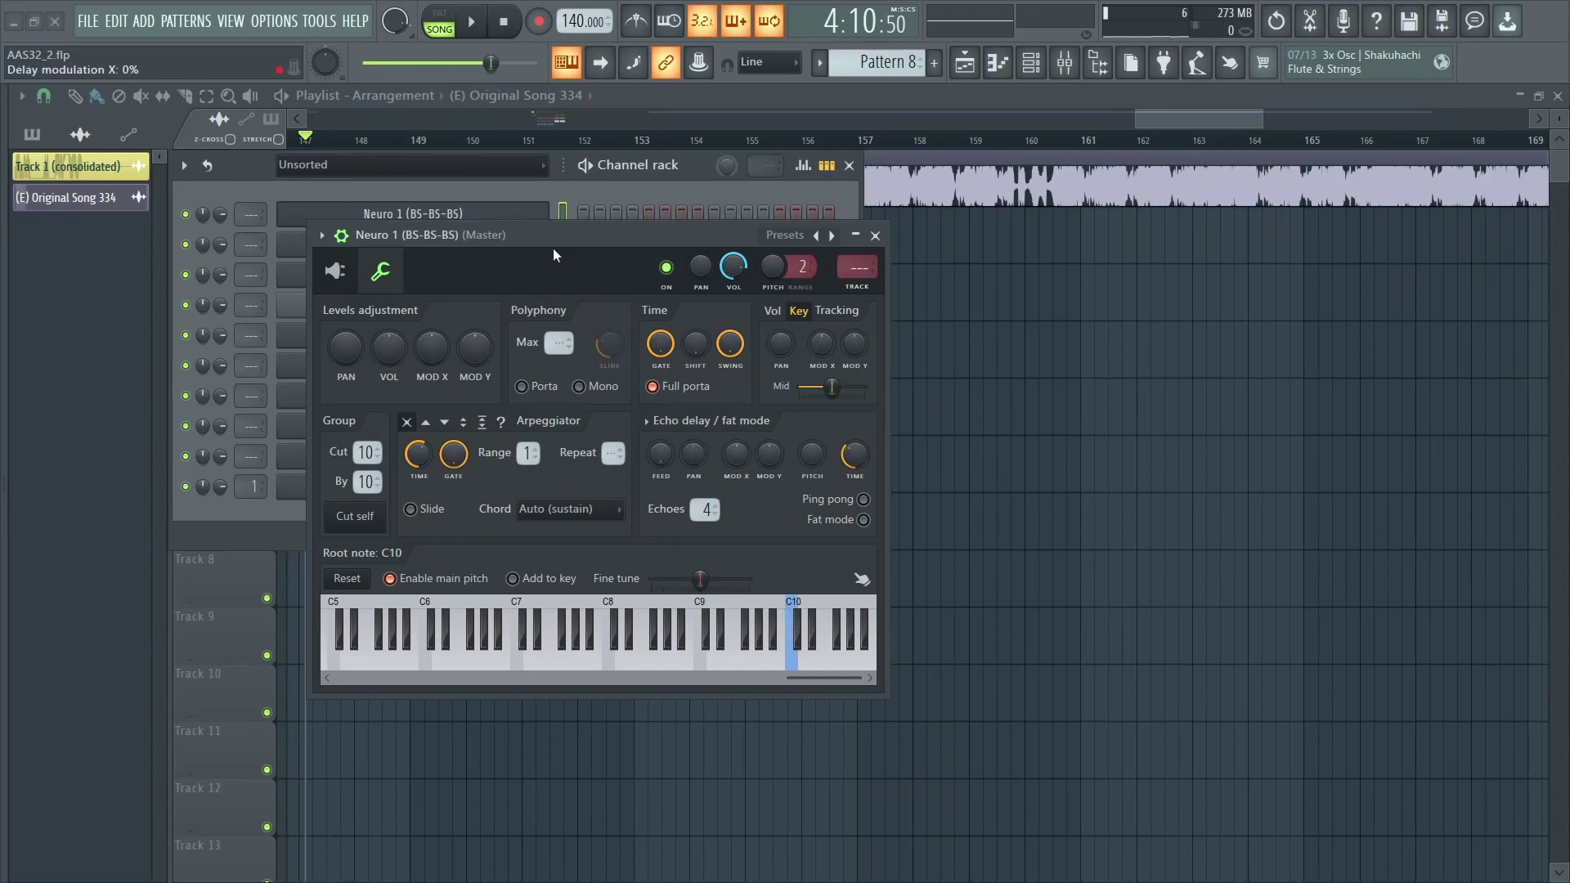
Place a test note on C0 in Neuro 1's piano roll, audition that key, and delete the note.
key("F7")
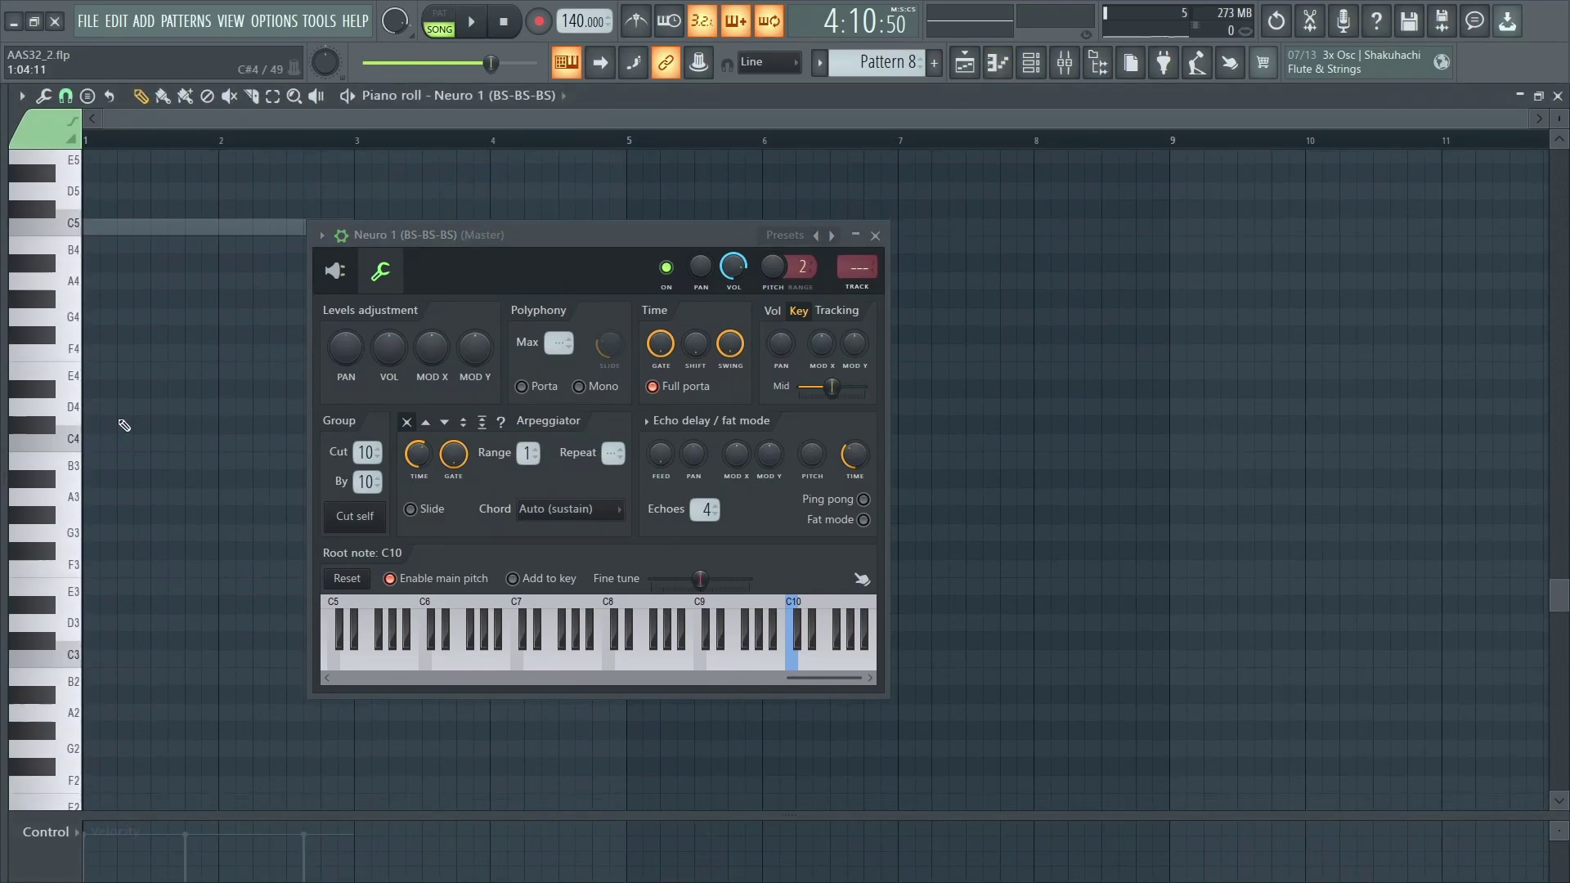
scroll(118, 432, "down", 5)
left_click(98, 801)
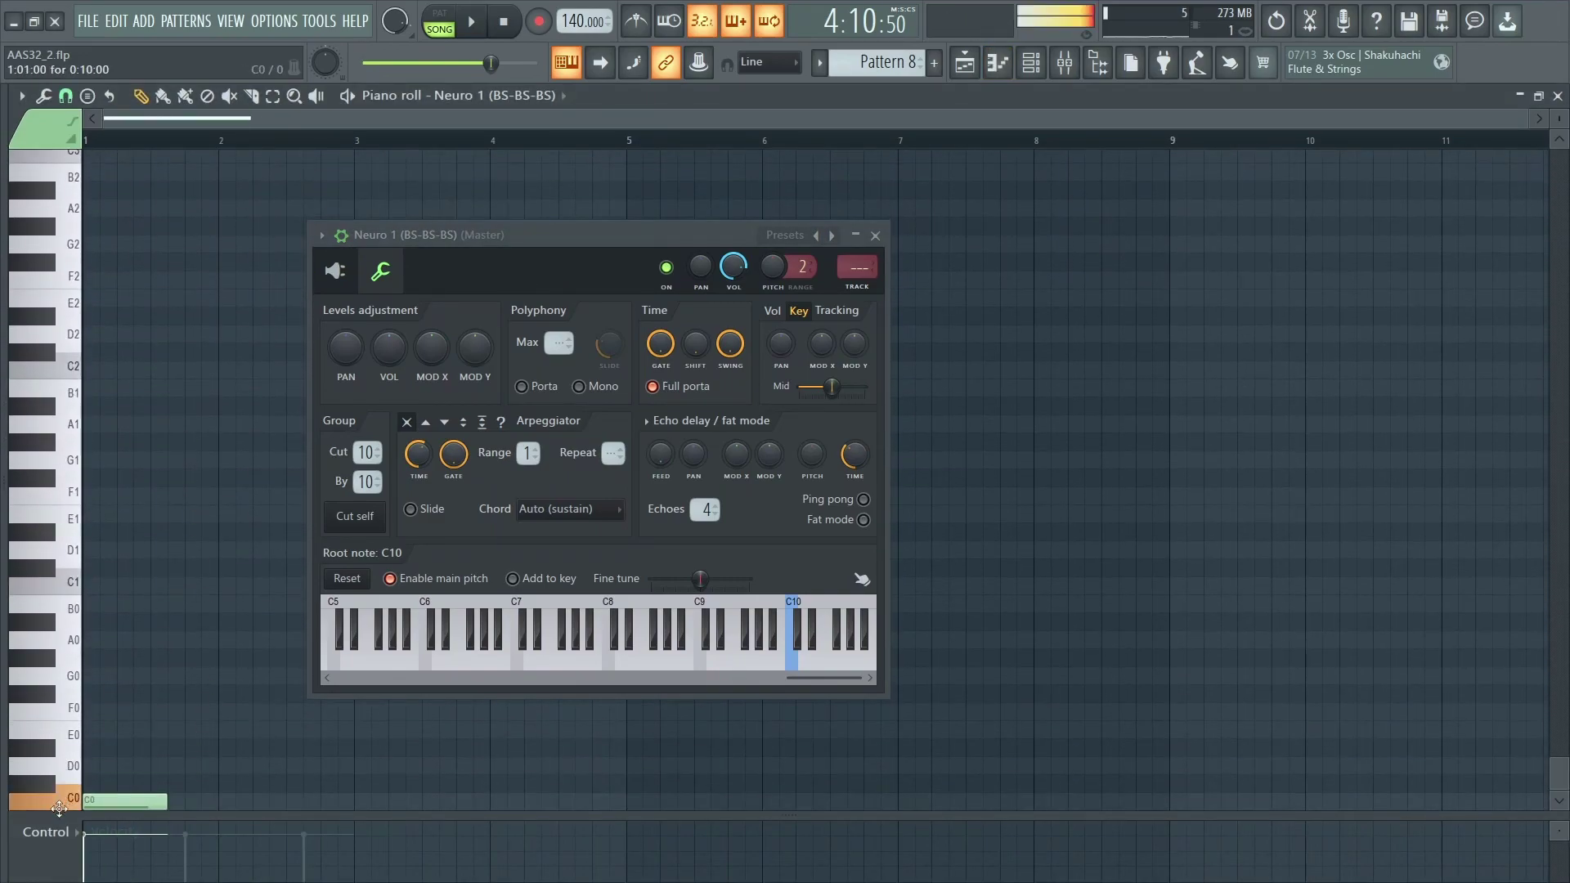
left_click(100, 802)
left_click(68, 799)
left_click(71, 799)
right_click(120, 796)
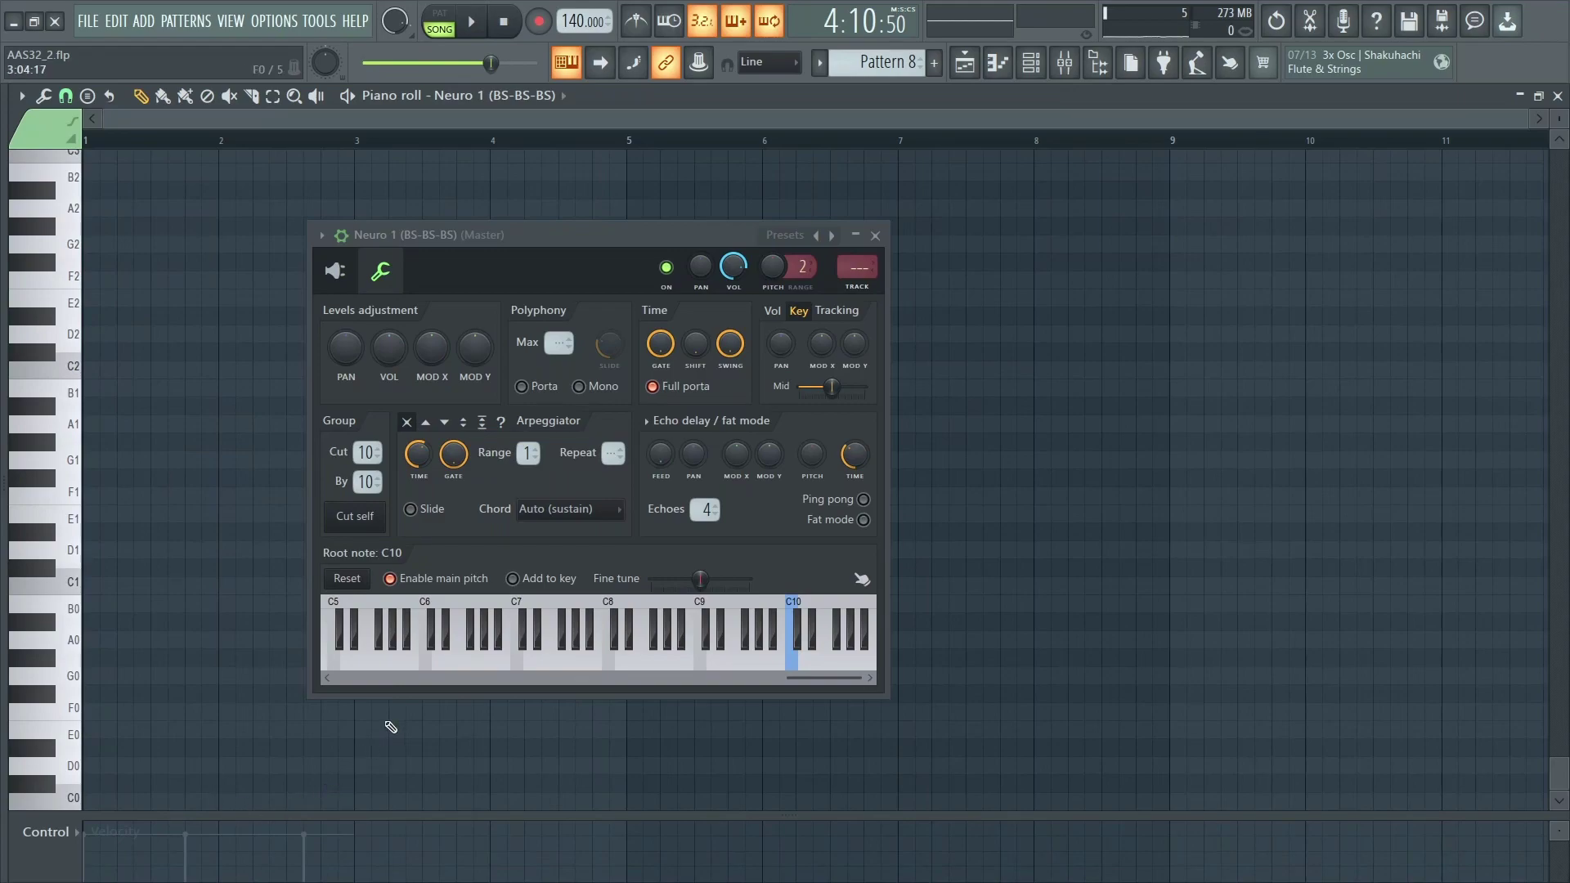
Return to Neuro 1's synth editor and examine operator 1's frequency ratio and harmonic display.
left_click_drag(464, 265, 486, 254)
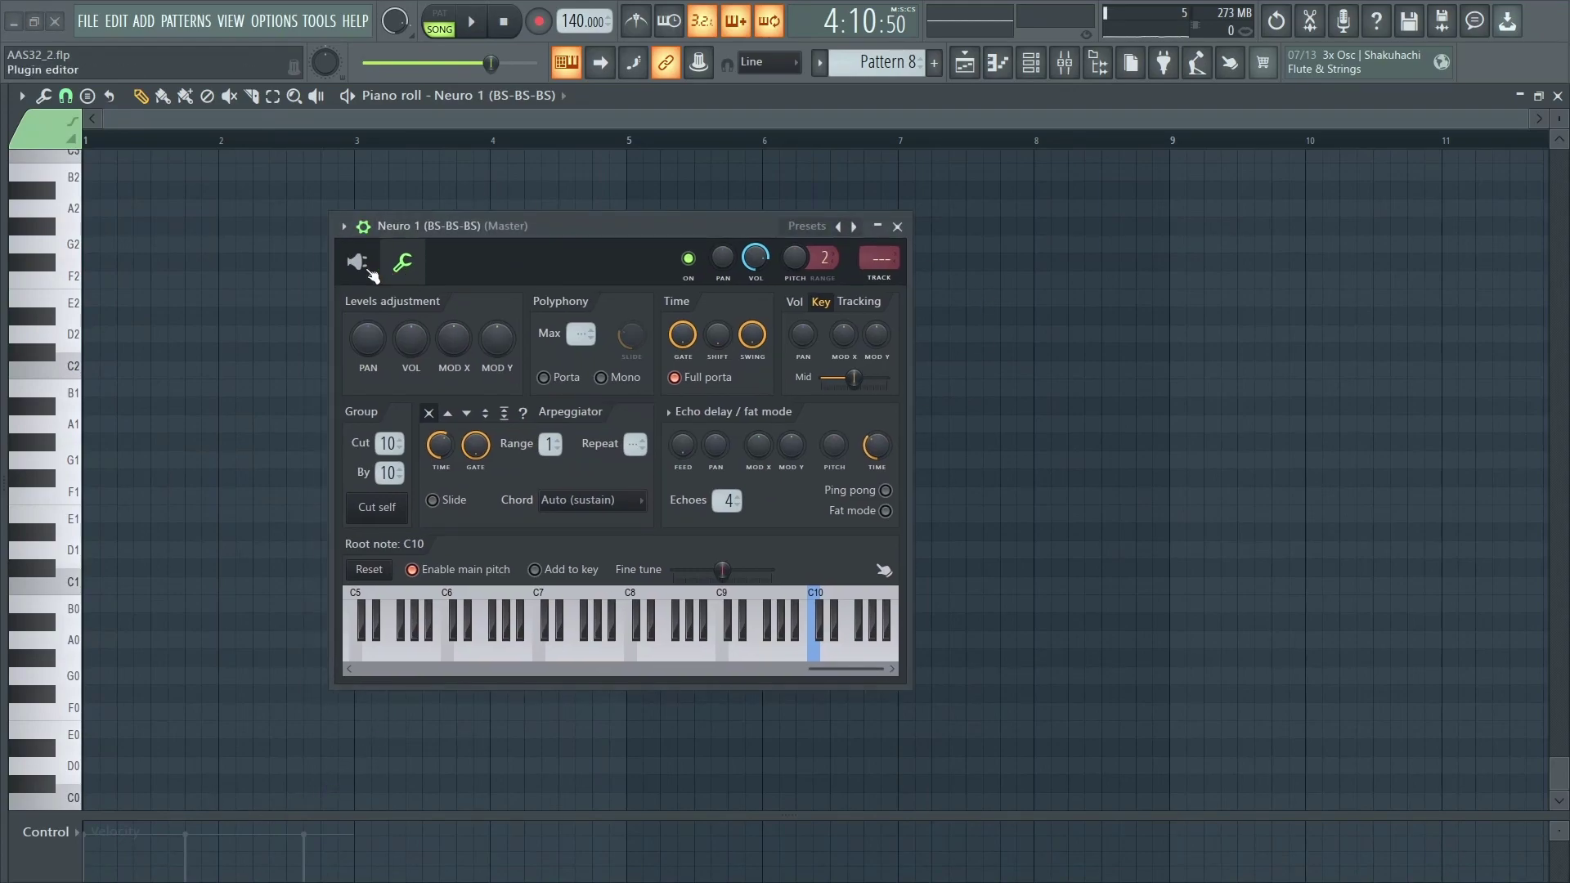
left_click(368, 269)
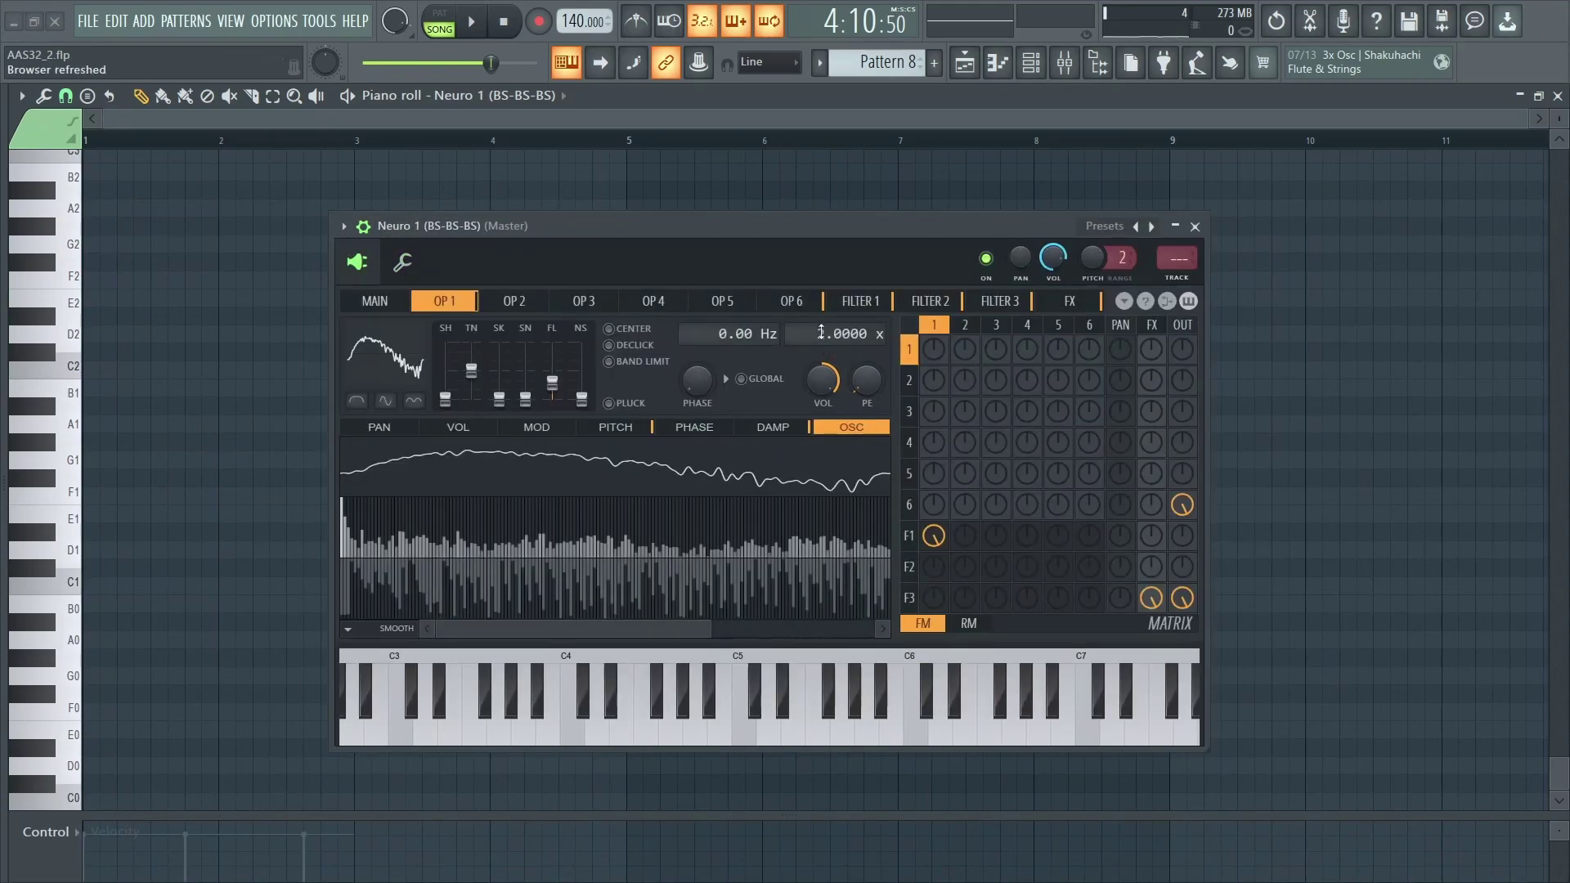
scroll(817, 334, "down", 2)
scroll(840, 333, "up", 3)
scroll(848, 335, "up", 2)
left_click_drag(651, 248, 625, 219)
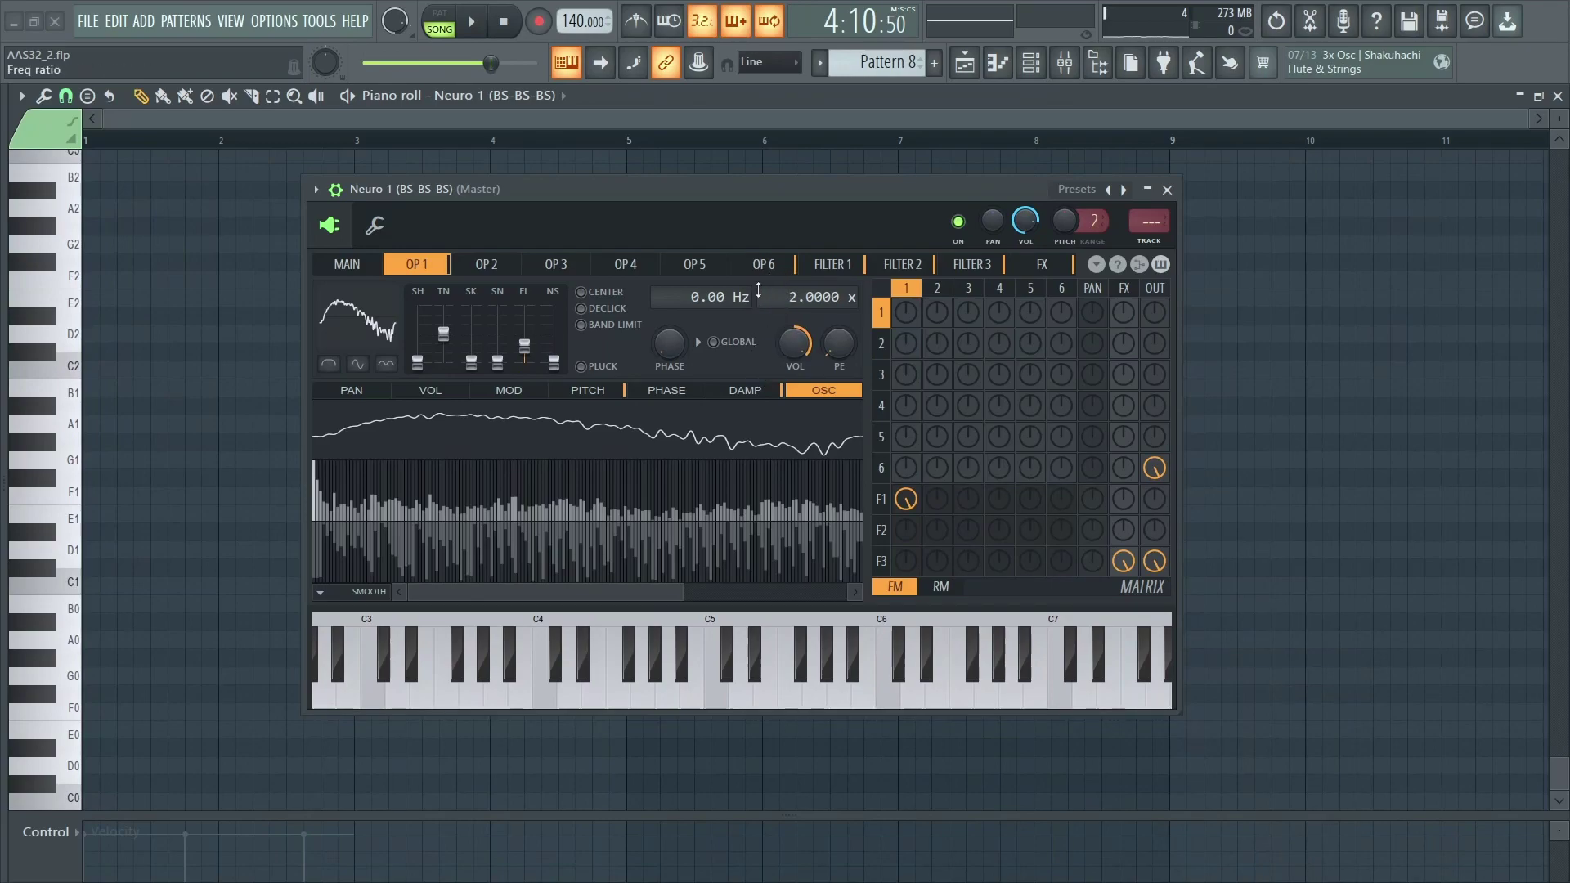
left_click_drag(776, 224, 631, 233)
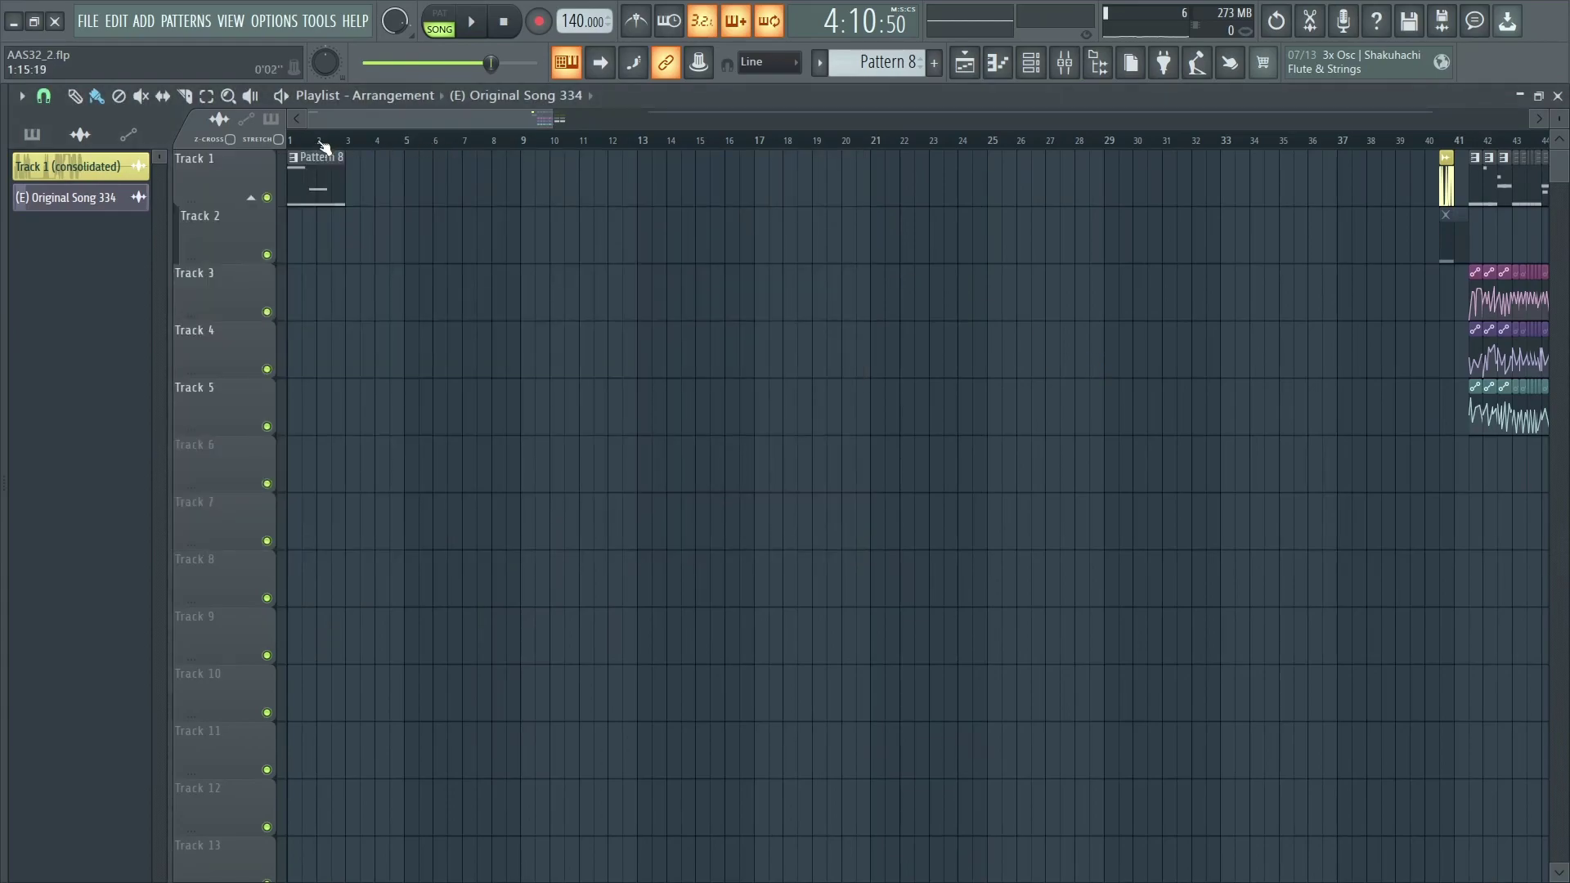
Go back to the start of the playlist and open the synth editor of Resampled Reese (old).
scroll(443, 128, "up", 5)
double_click(508, 169)
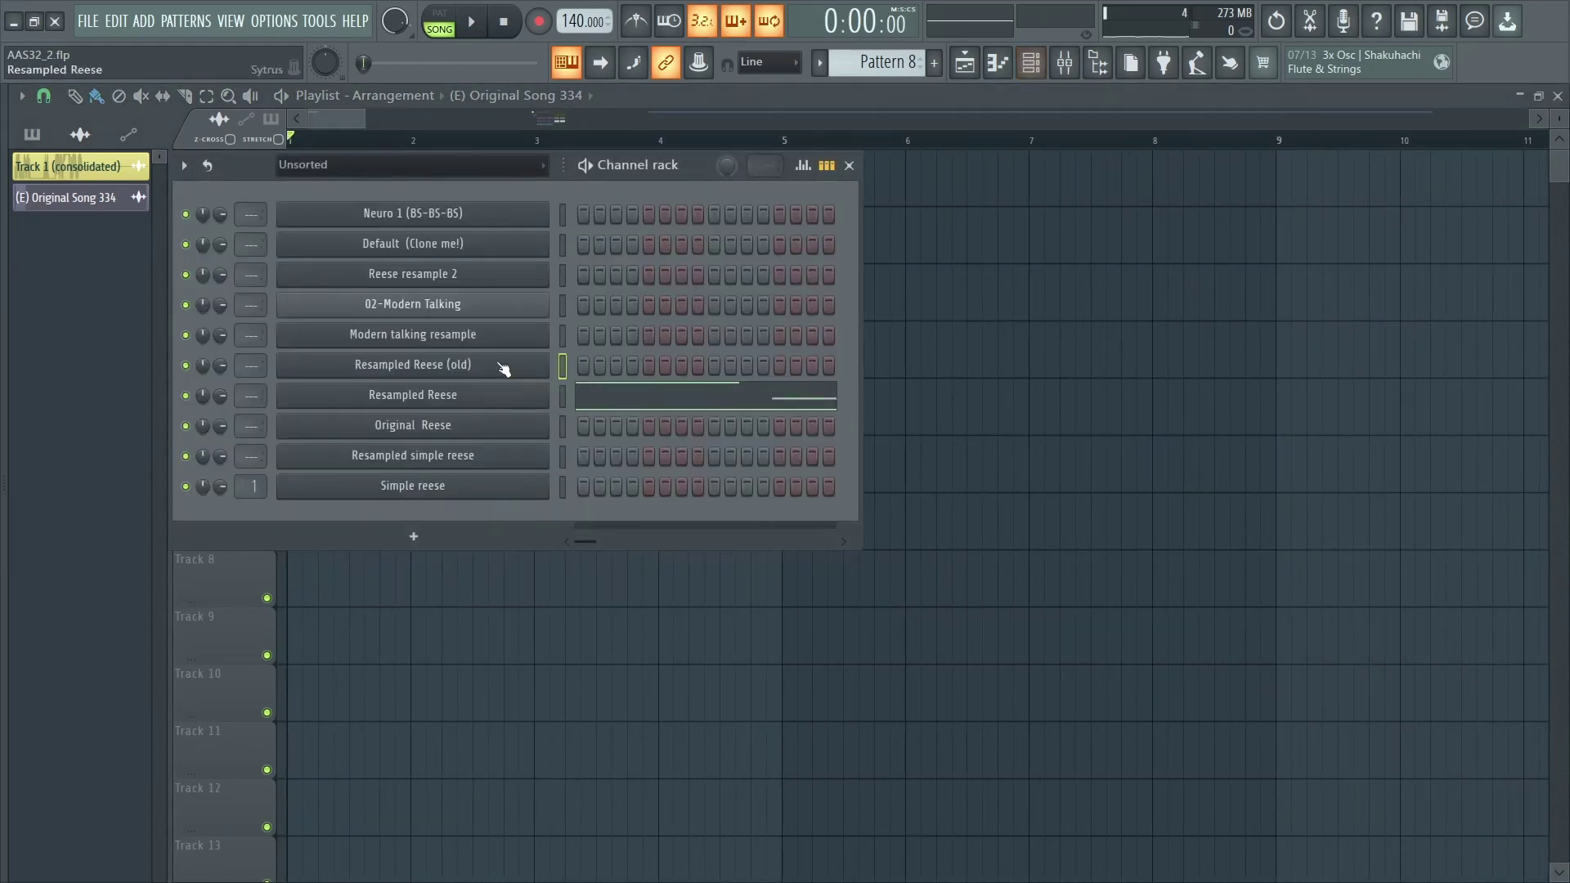
left_click(491, 366)
left_click_drag(730, 600, 907, 176)
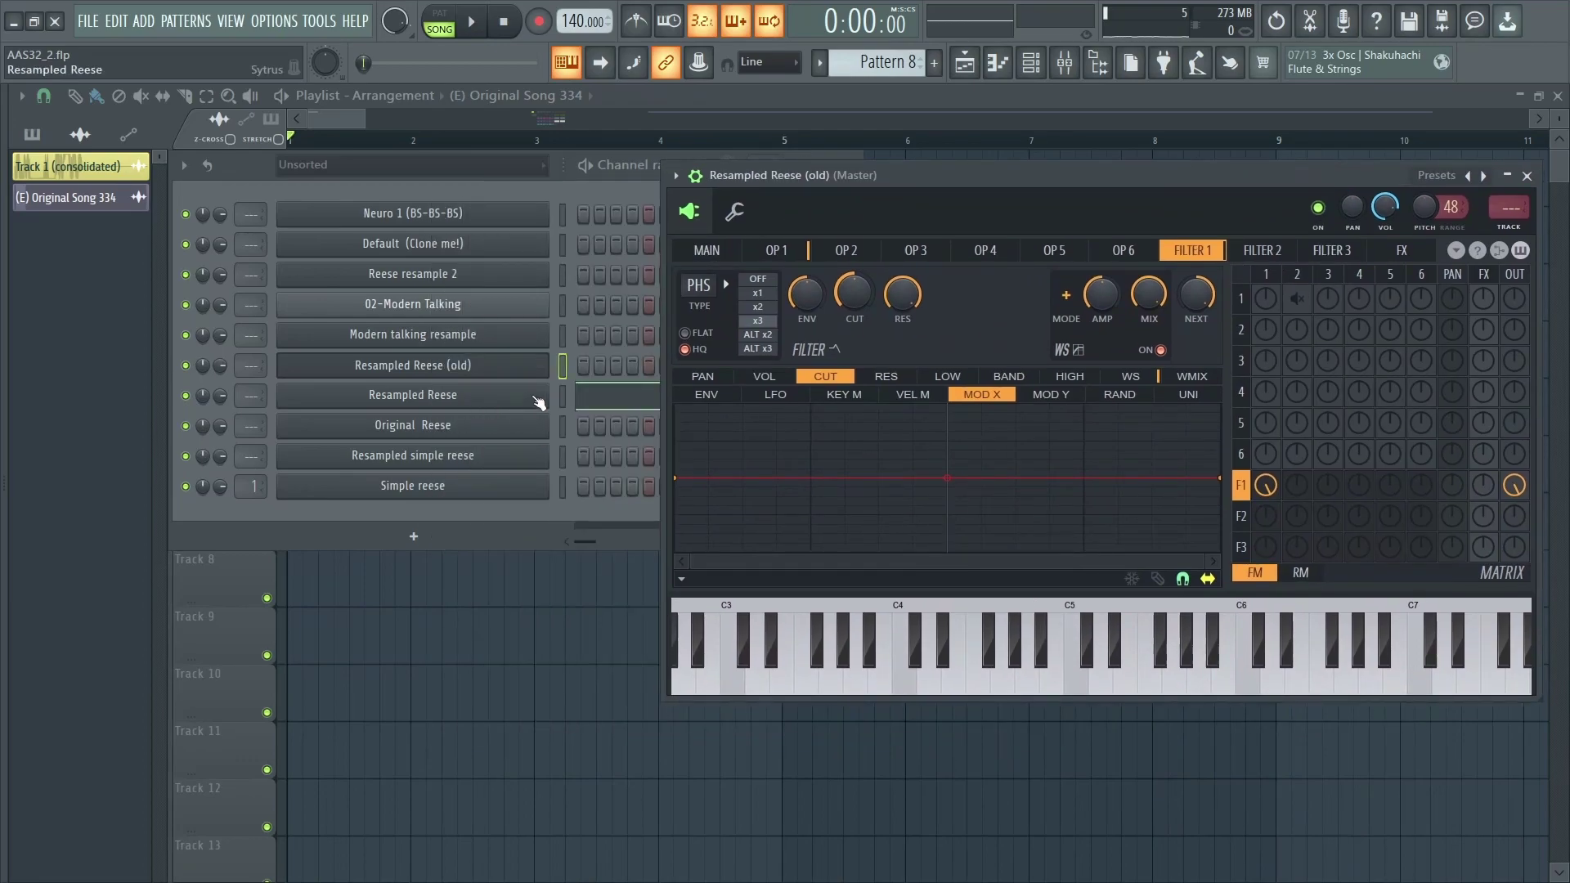
Open the Resampled Reese synth editor instead and audition the sound with test notes.
left_click(511, 396)
left_click_drag(664, 703, 869, 212)
key("e")
left_click_drag(608, 252, 480, 208)
key("e")
Toggle the output routings of operators 1, 5, 6 and filter 2 in Resampled Reese's matrix, plus filter 2's effects send.
right_click(1180, 408)
right_click(1180, 440)
right_click(1180, 501)
right_click(1148, 501)
right_click(1179, 284)
right_click(1180, 408)
left_click_drag(572, 170, 738, 189)
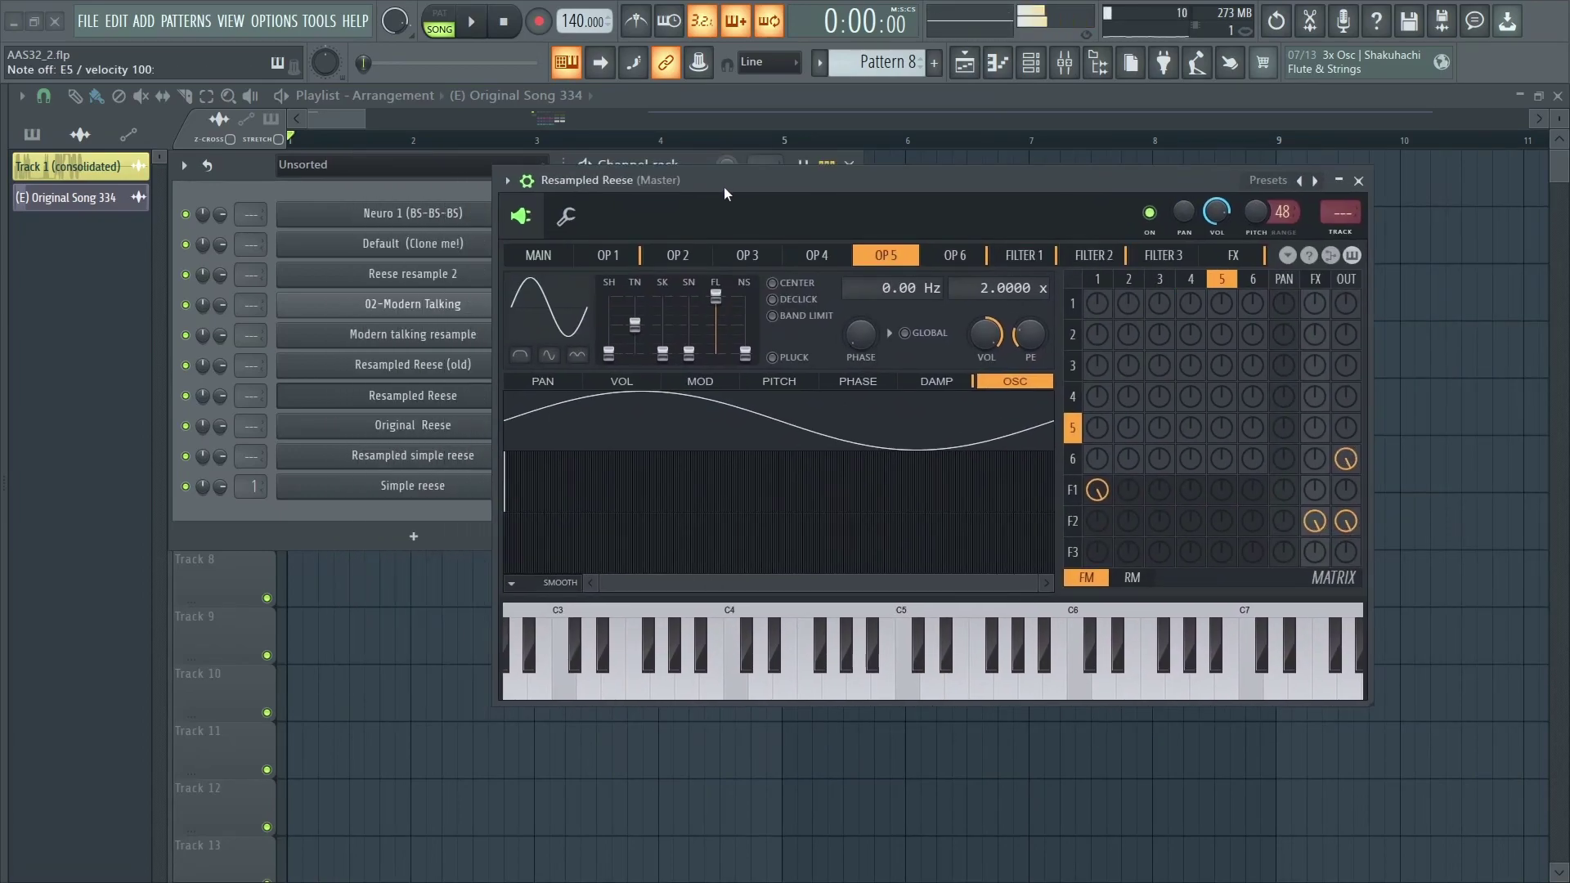
Review the oscillators of operators 1 and 6 in Resampled Reese and play a test note.
left_click(548, 255)
left_click(626, 260)
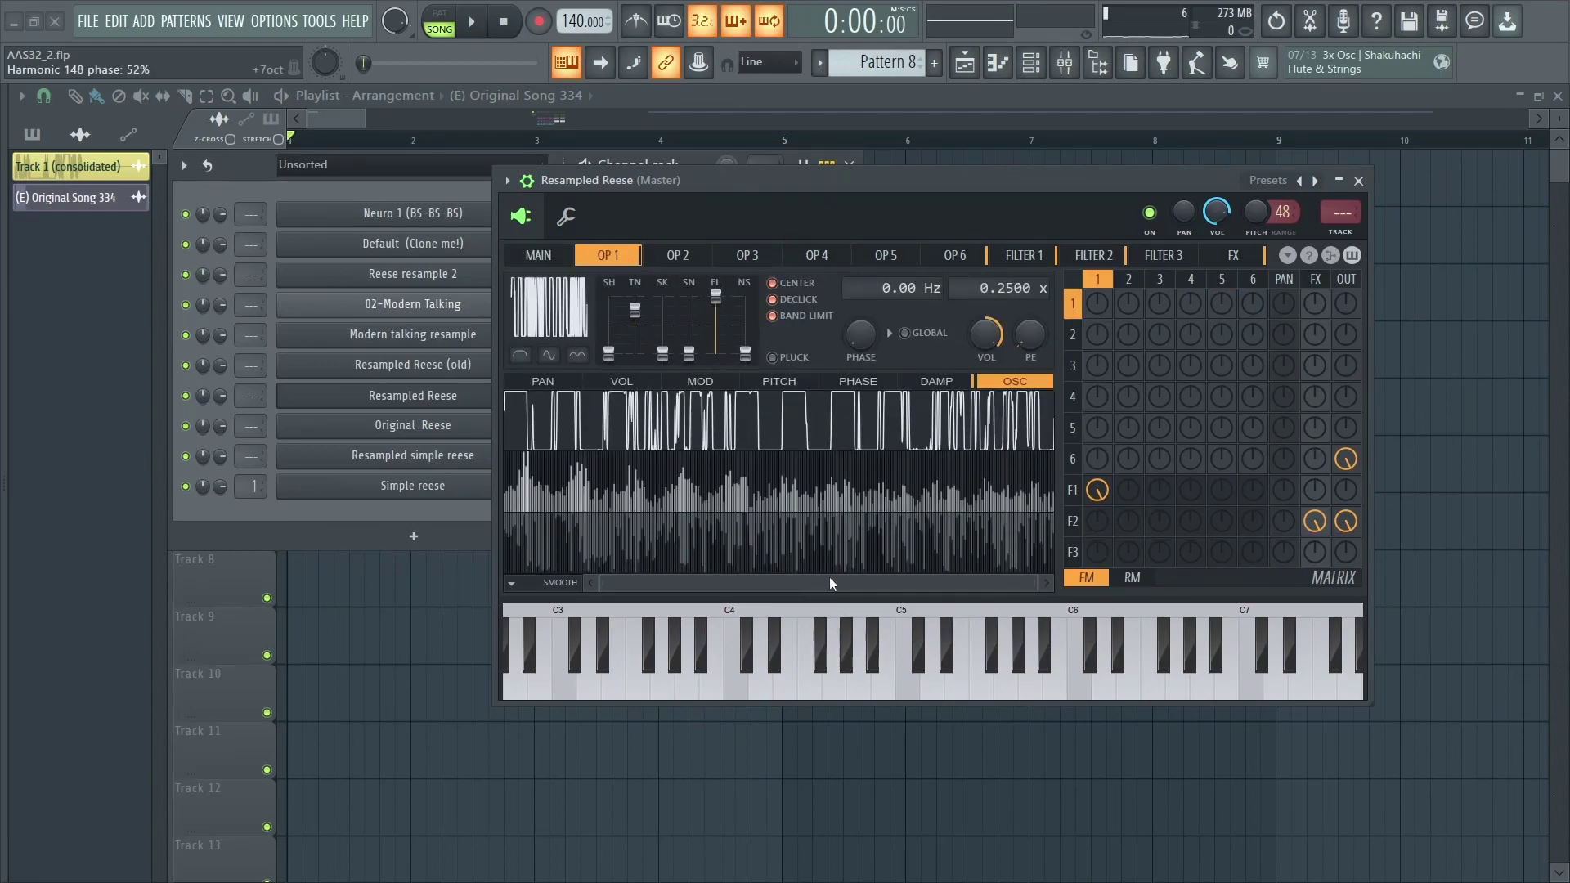
left_click(969, 256)
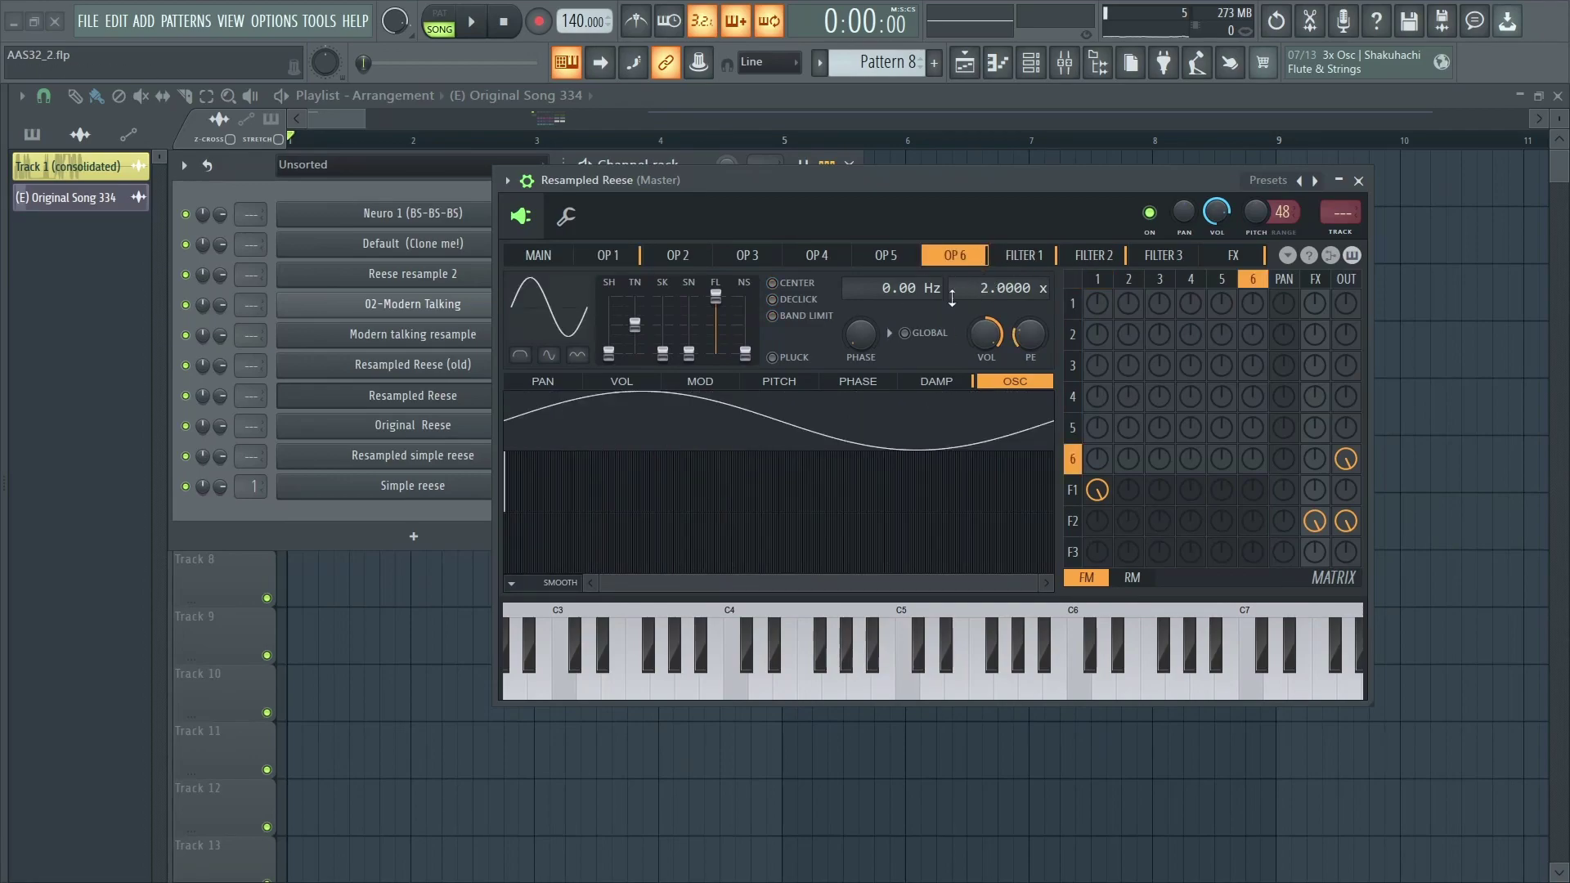
key("t")
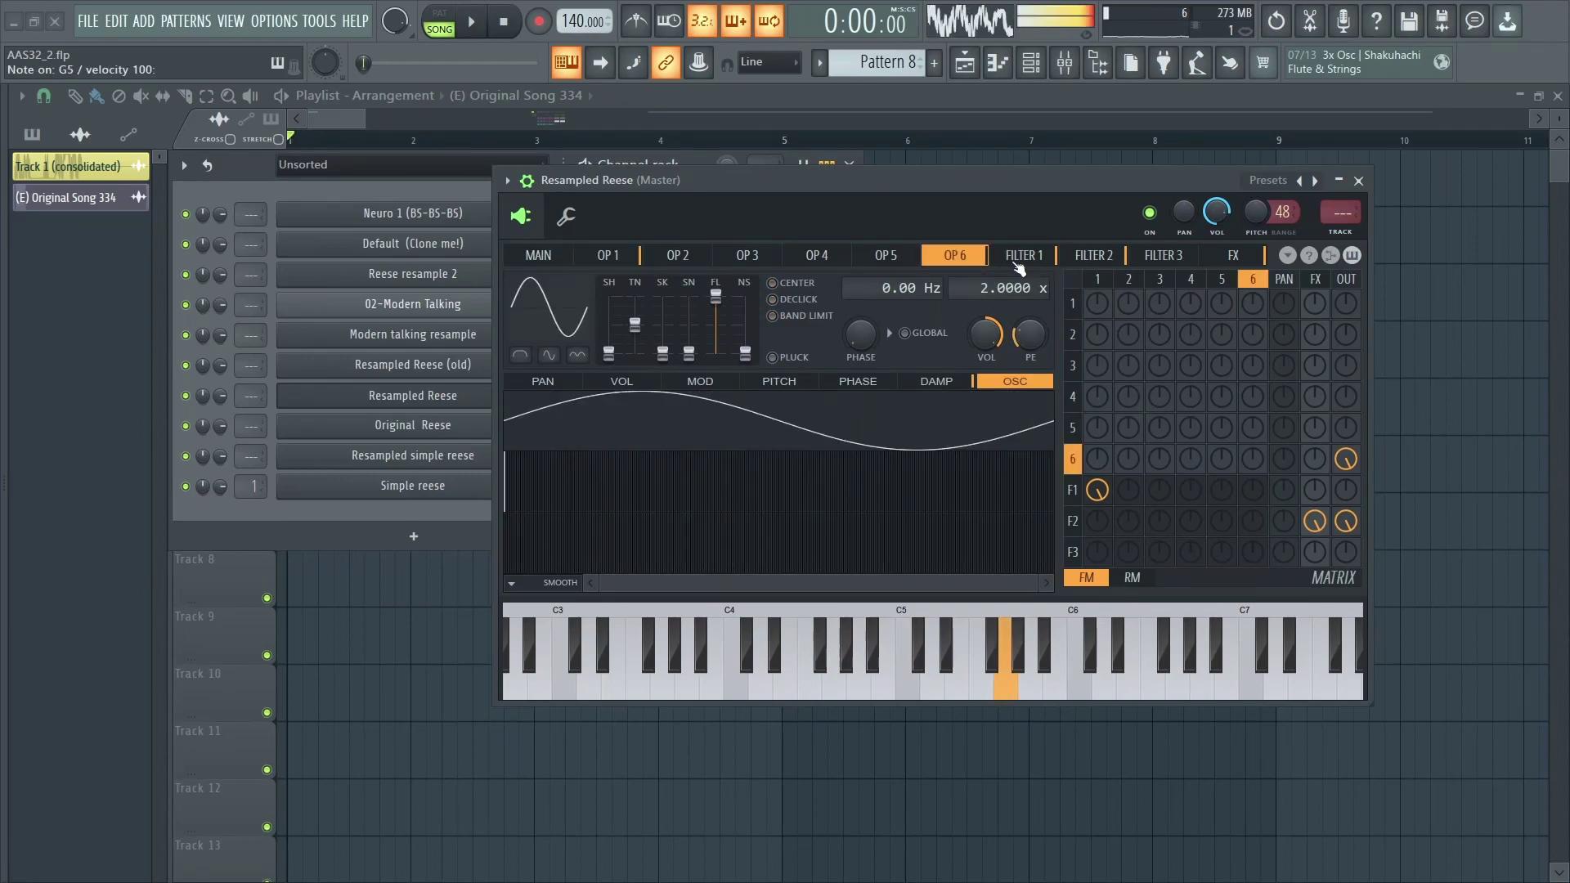
Review the phaser and waveshaper settings of filters 1 and 2, checking filter 2's exact cutoff value and its resonance.
left_click(1016, 262)
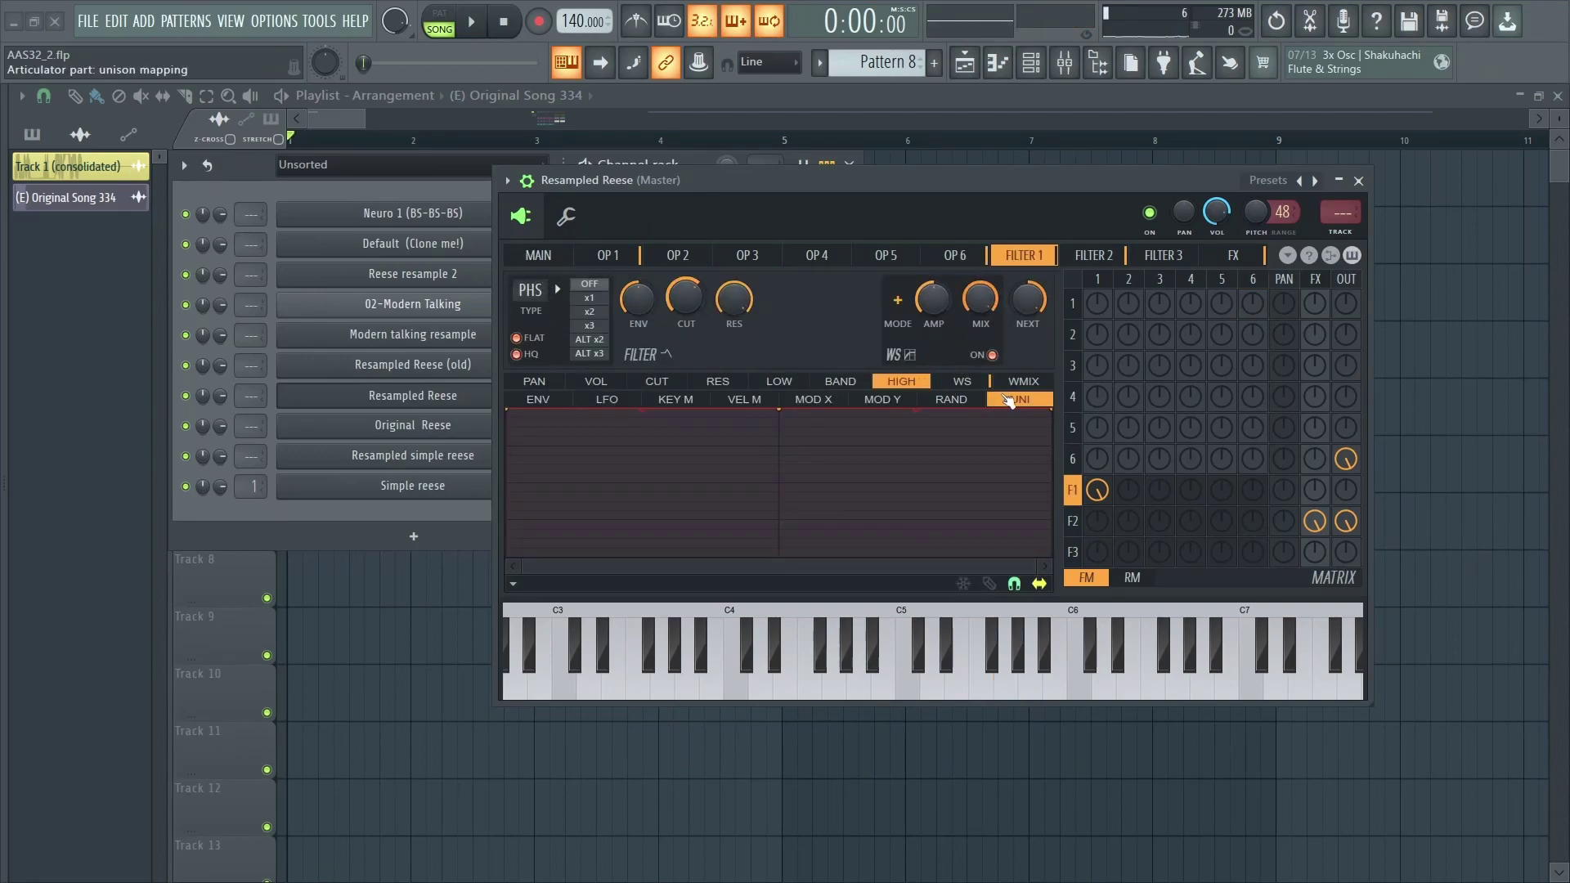
left_click(962, 381)
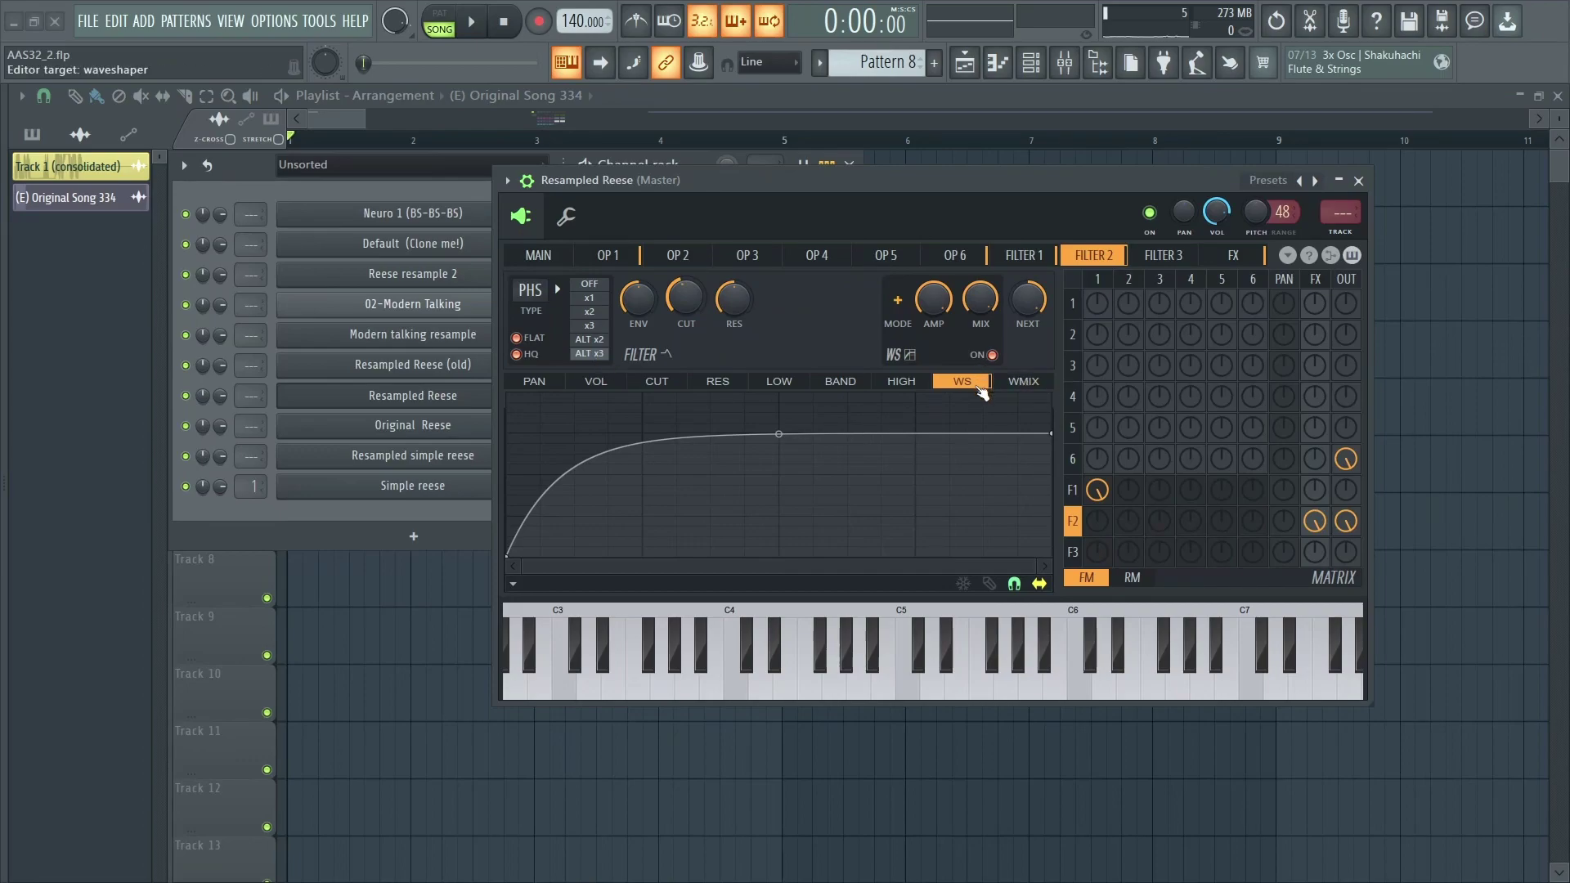
scroll(670, 318, "down", 4)
right_click(682, 308)
key("t")
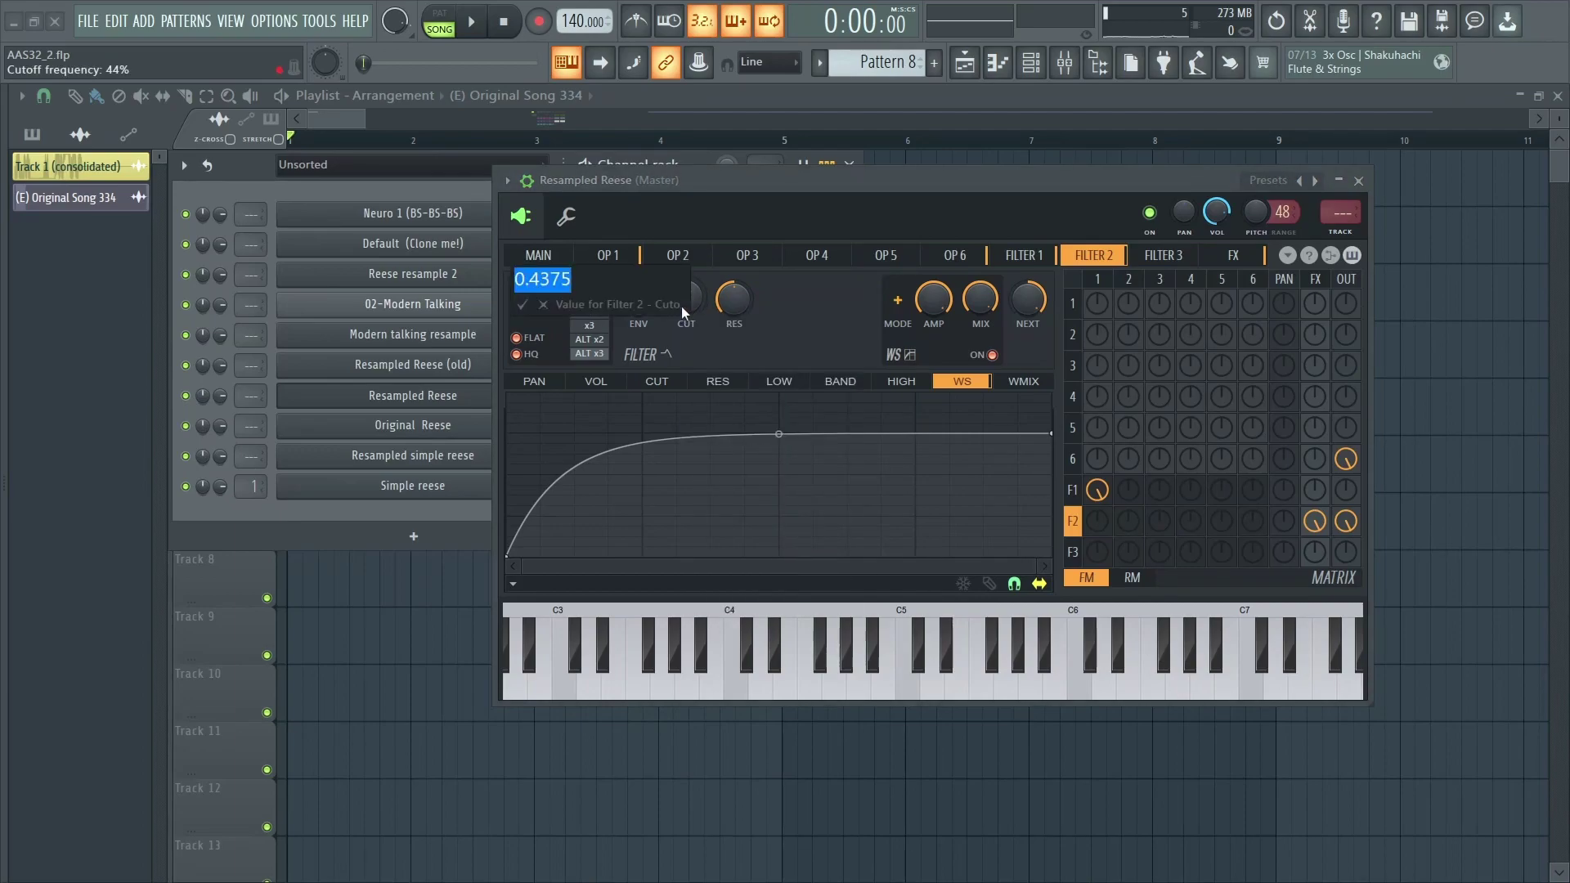
key("Escape")
scroll(696, 298, "down", 5)
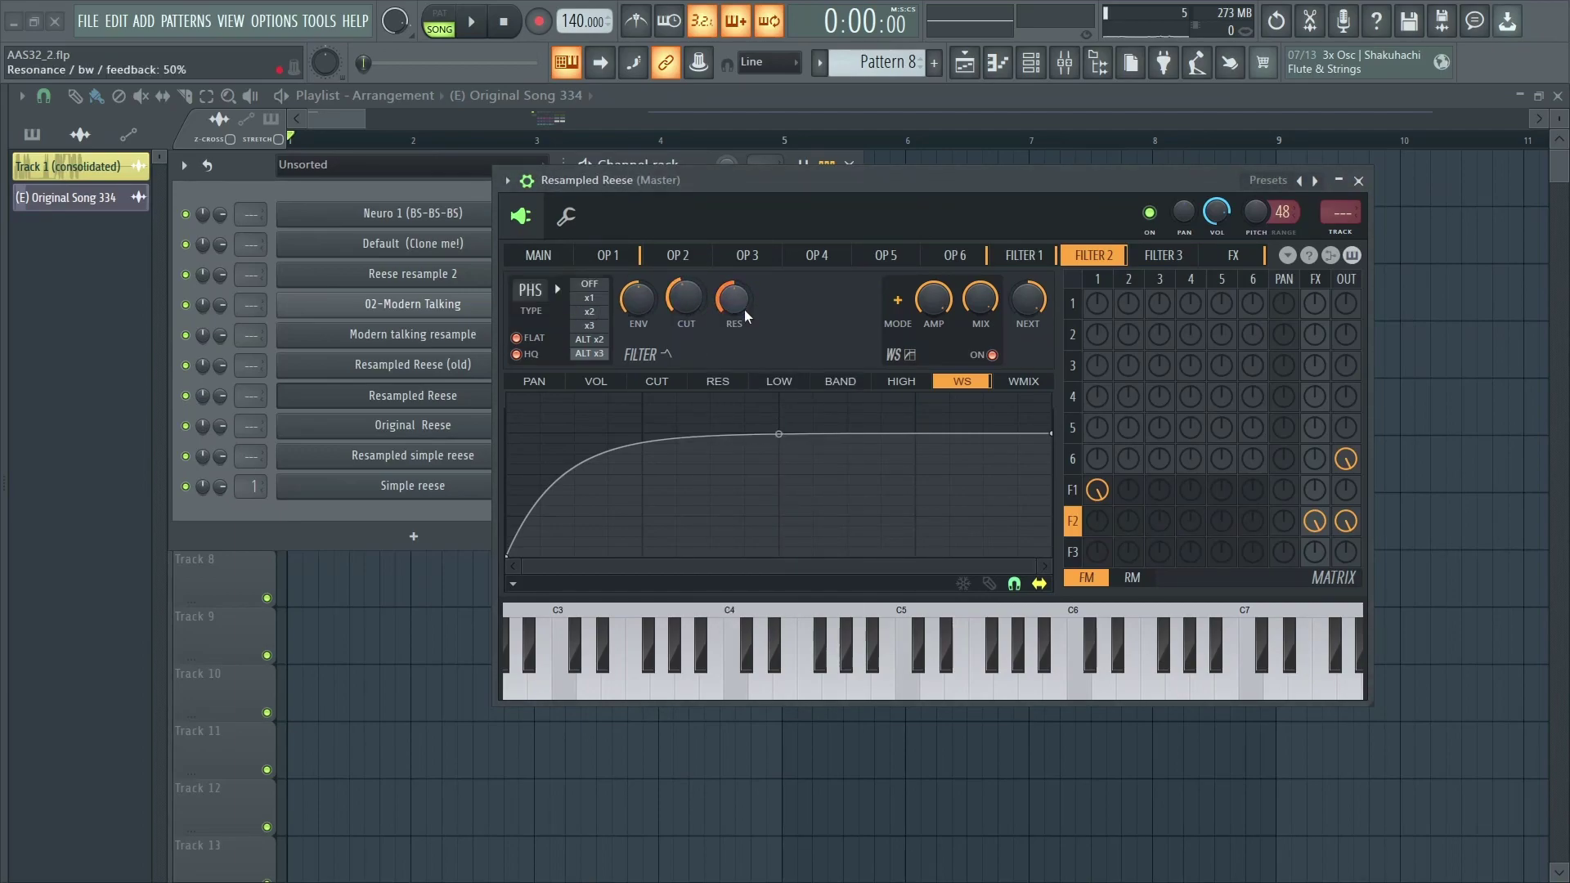
Review the effects section's chorus depth, delay and reverb settings, and view the main unison settings.
left_click(1233, 255)
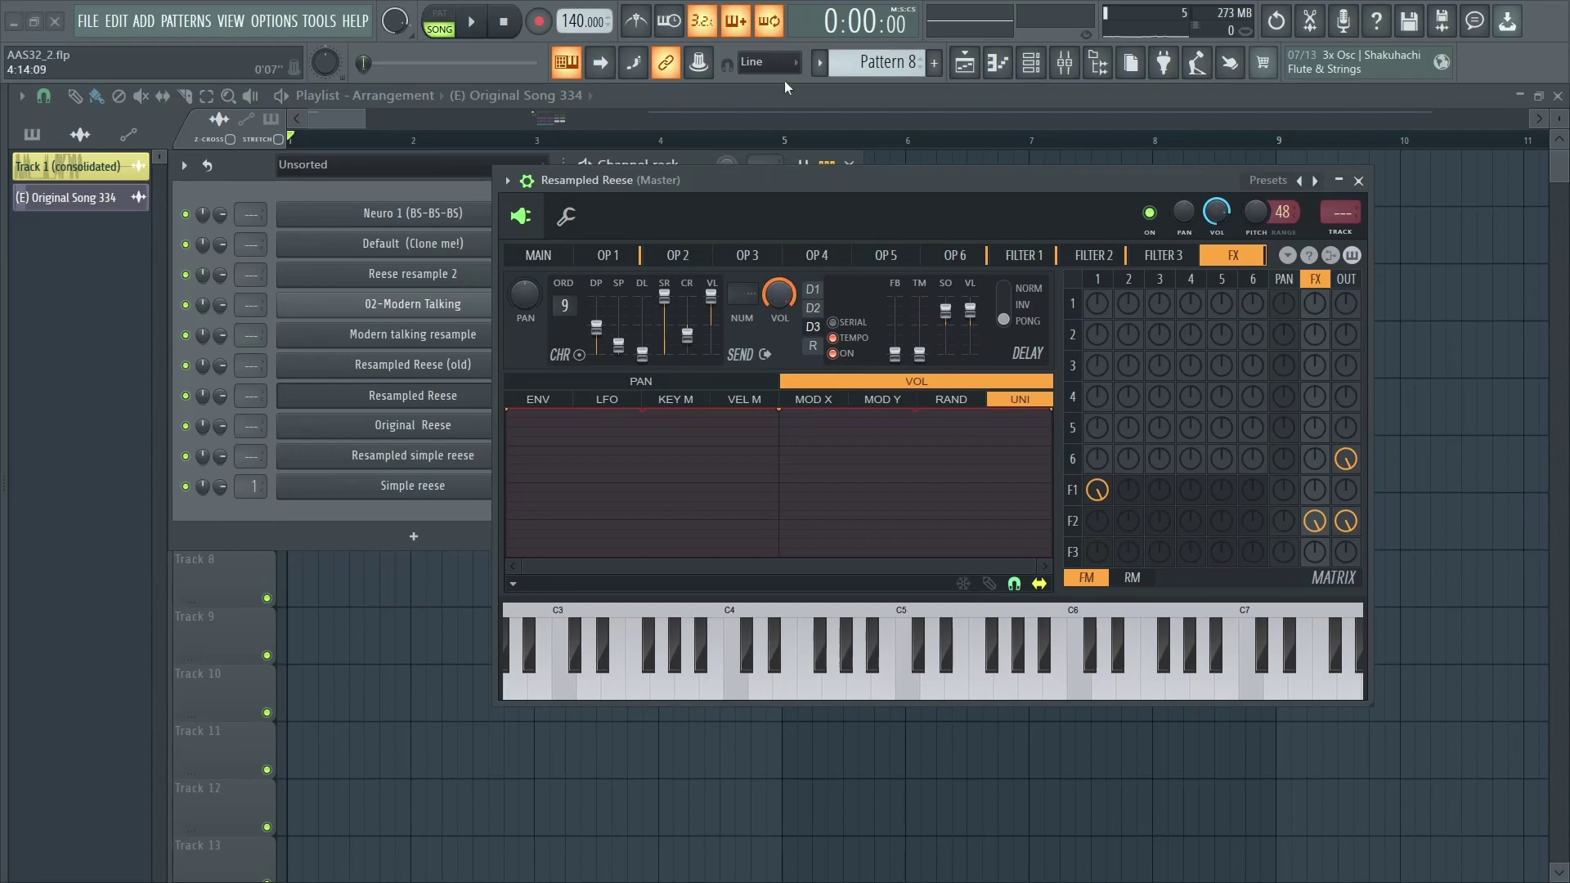
left_click(599, 328, "alt")
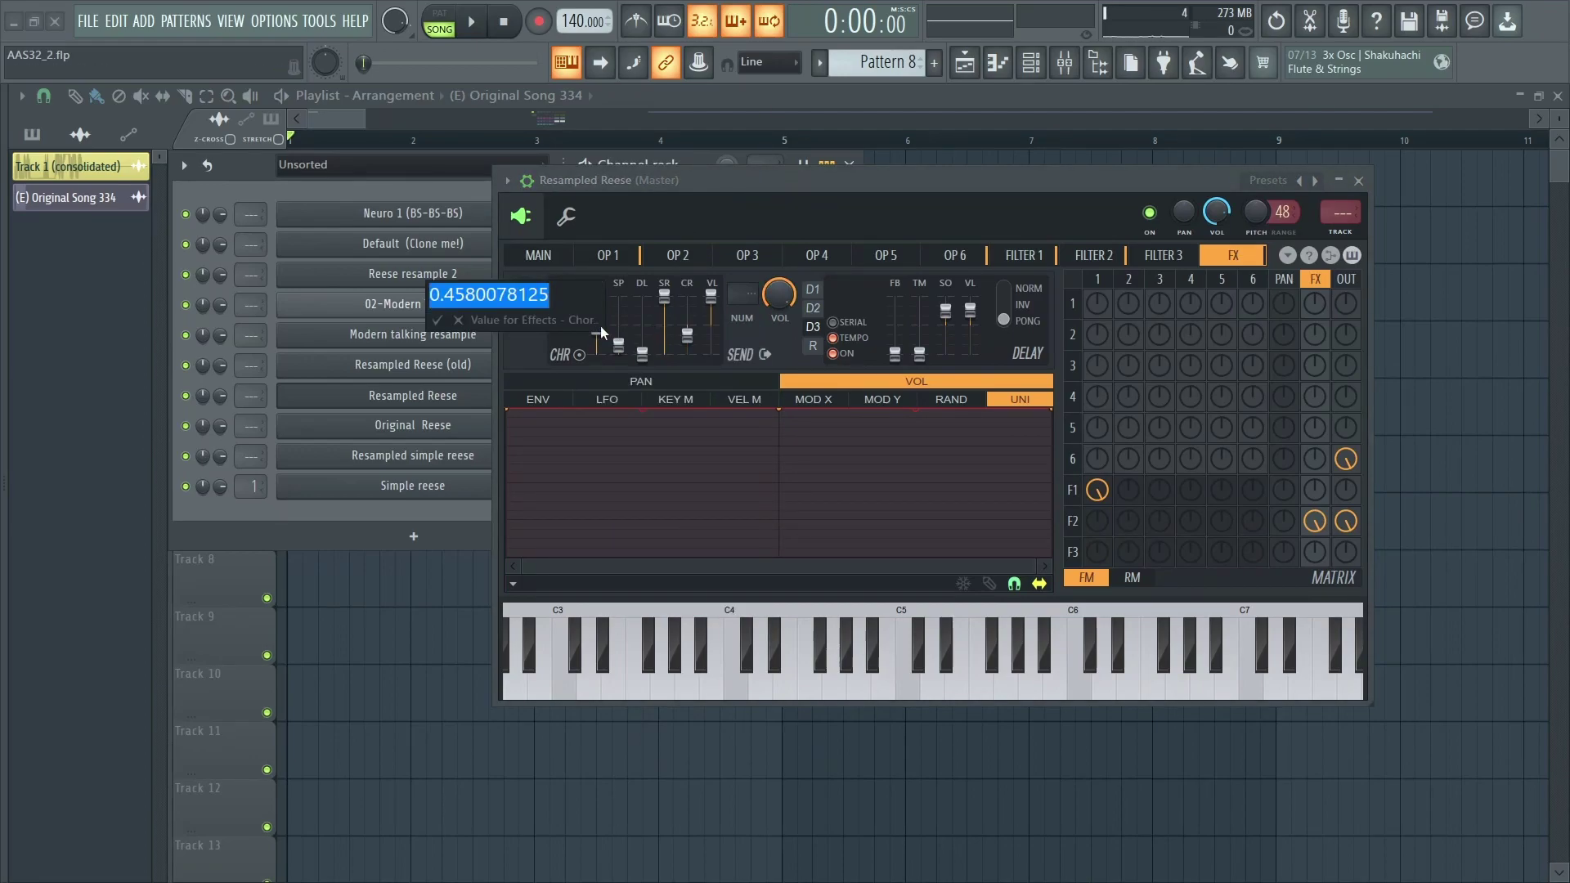
key("Return")
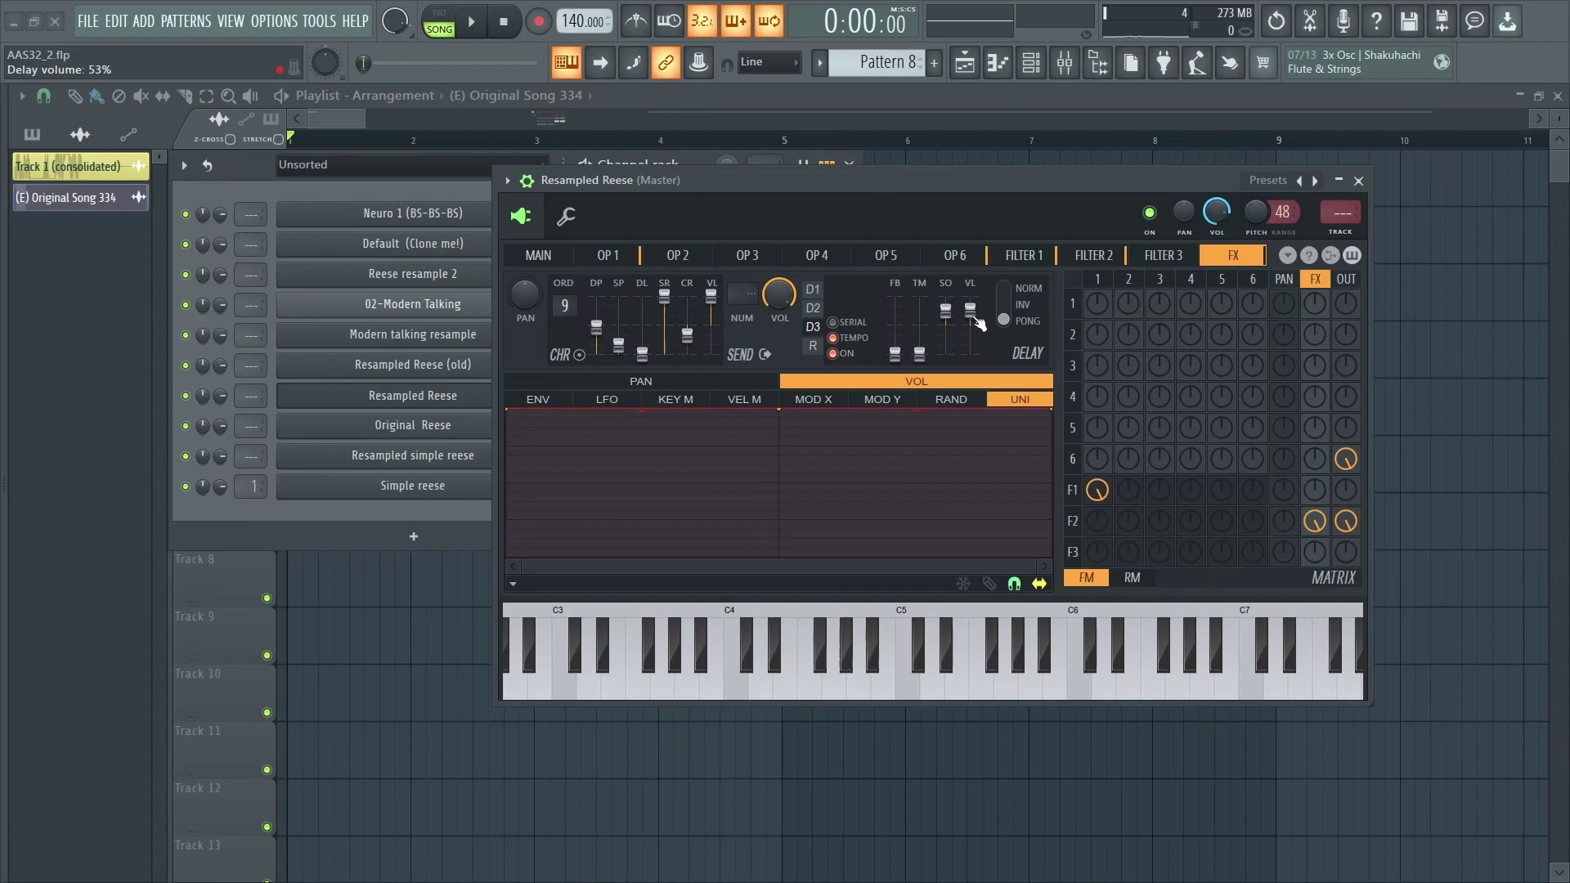
left_click(812, 344)
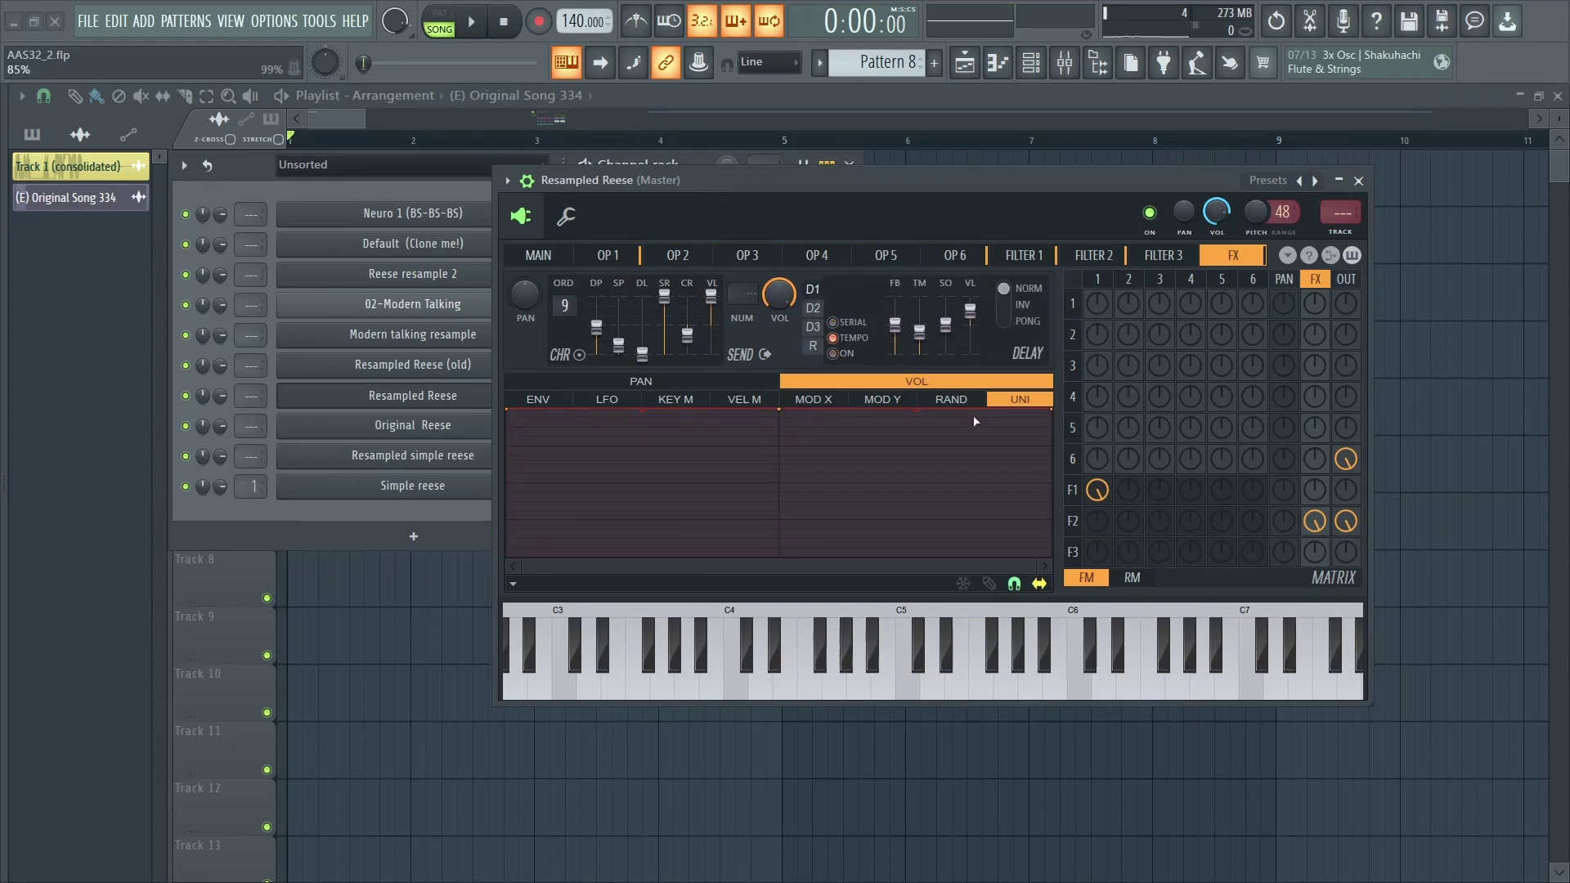
left_click(538, 255)
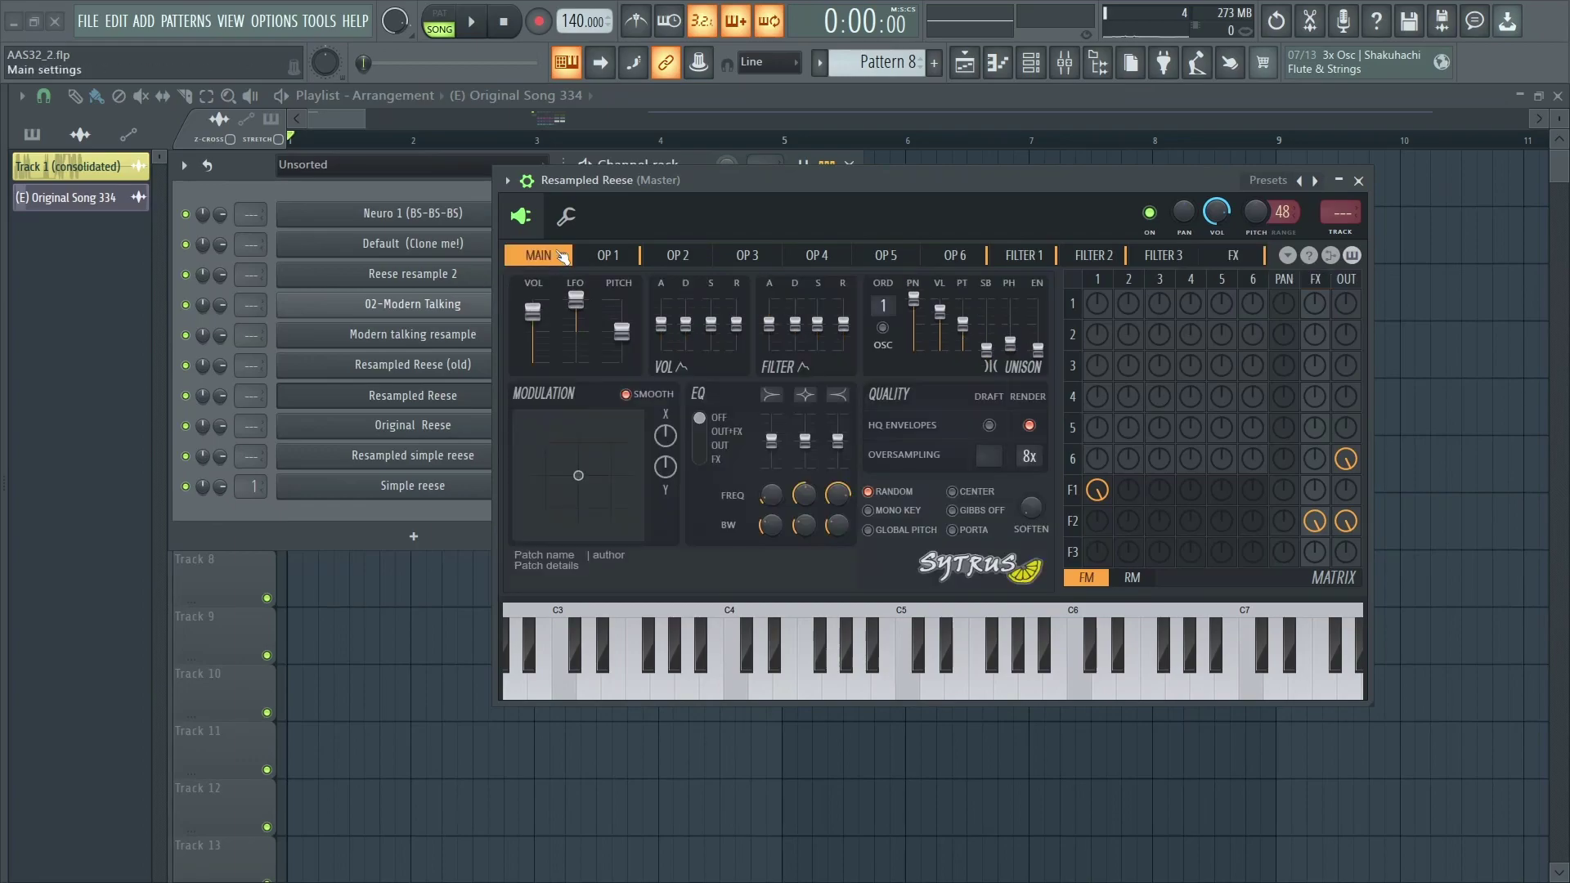
Mute filter 2's effects send and play notes while revisiting operator 1, filter 1 and the main settings.
left_click(1314, 521)
left_click(615, 260)
left_click(1042, 260)
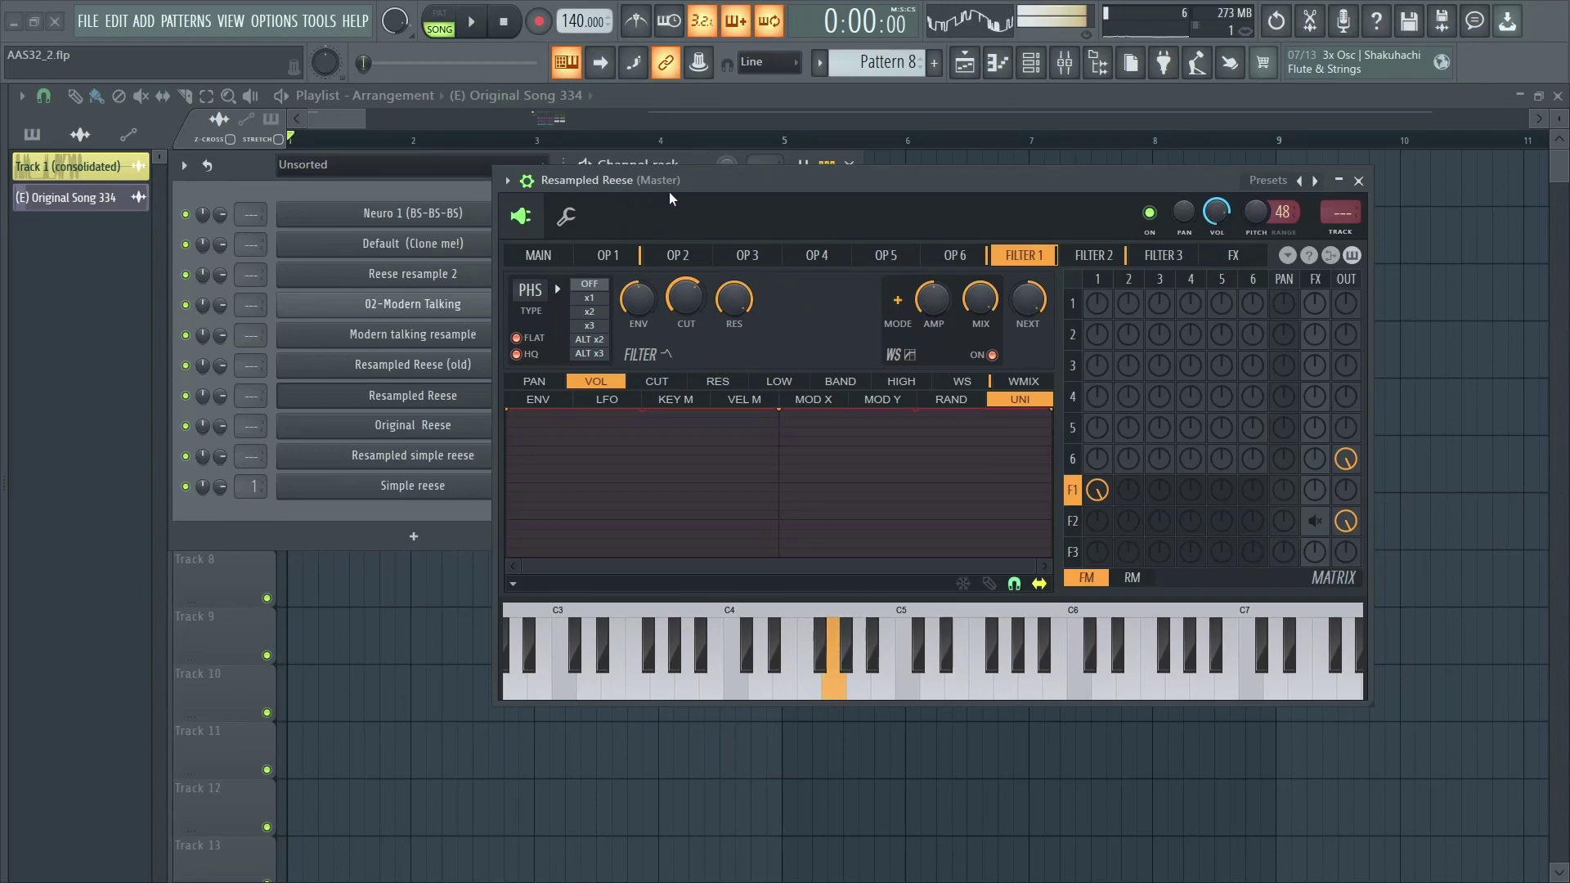
left_click(609, 256)
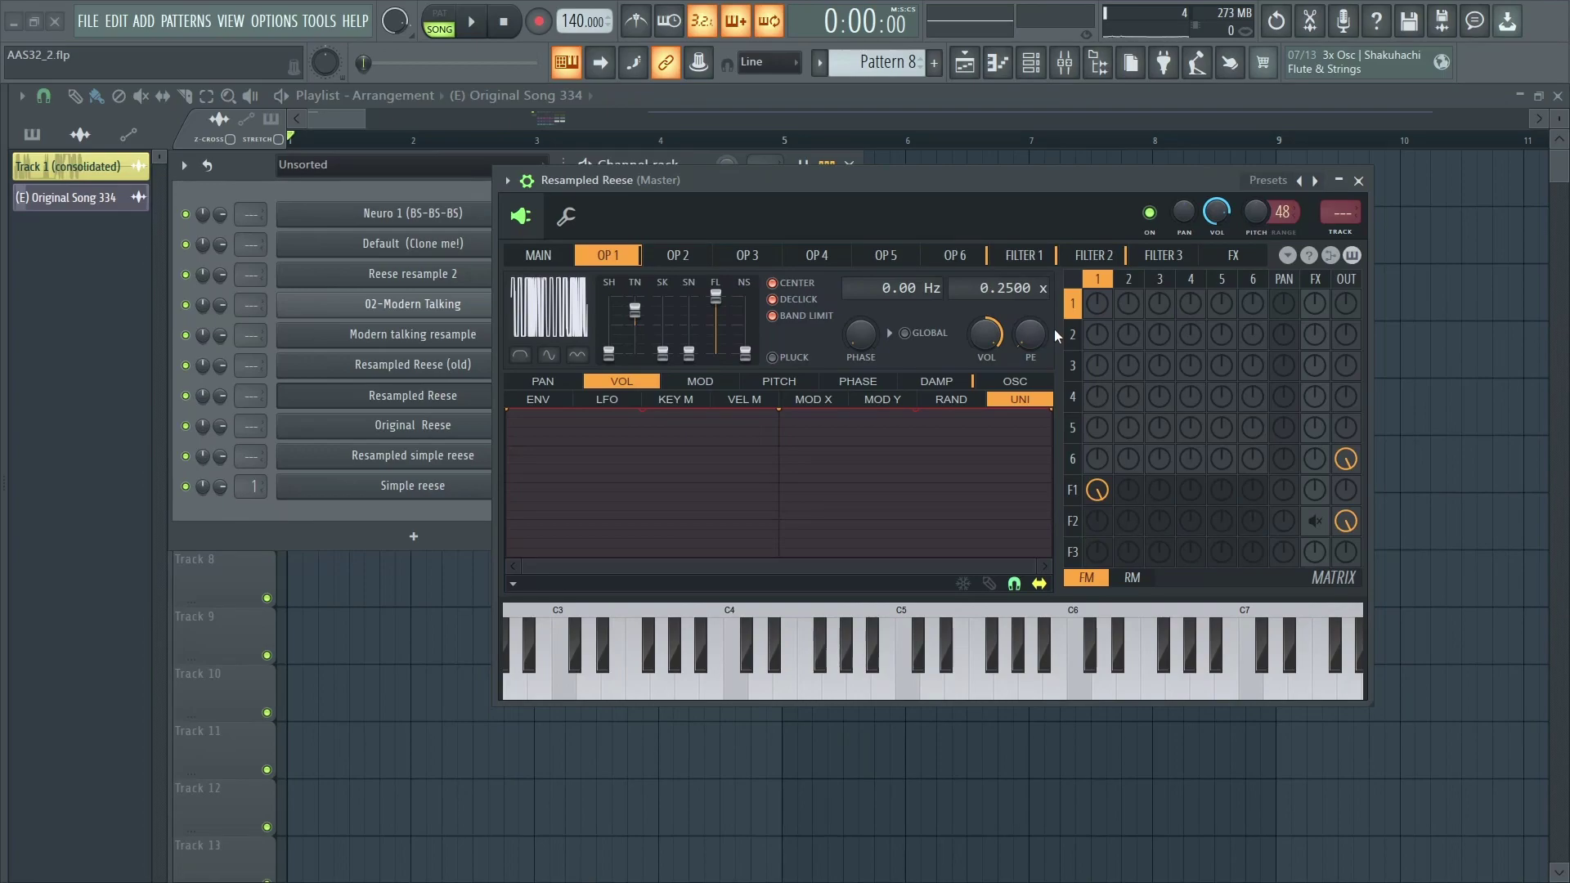
left_click(538, 255)
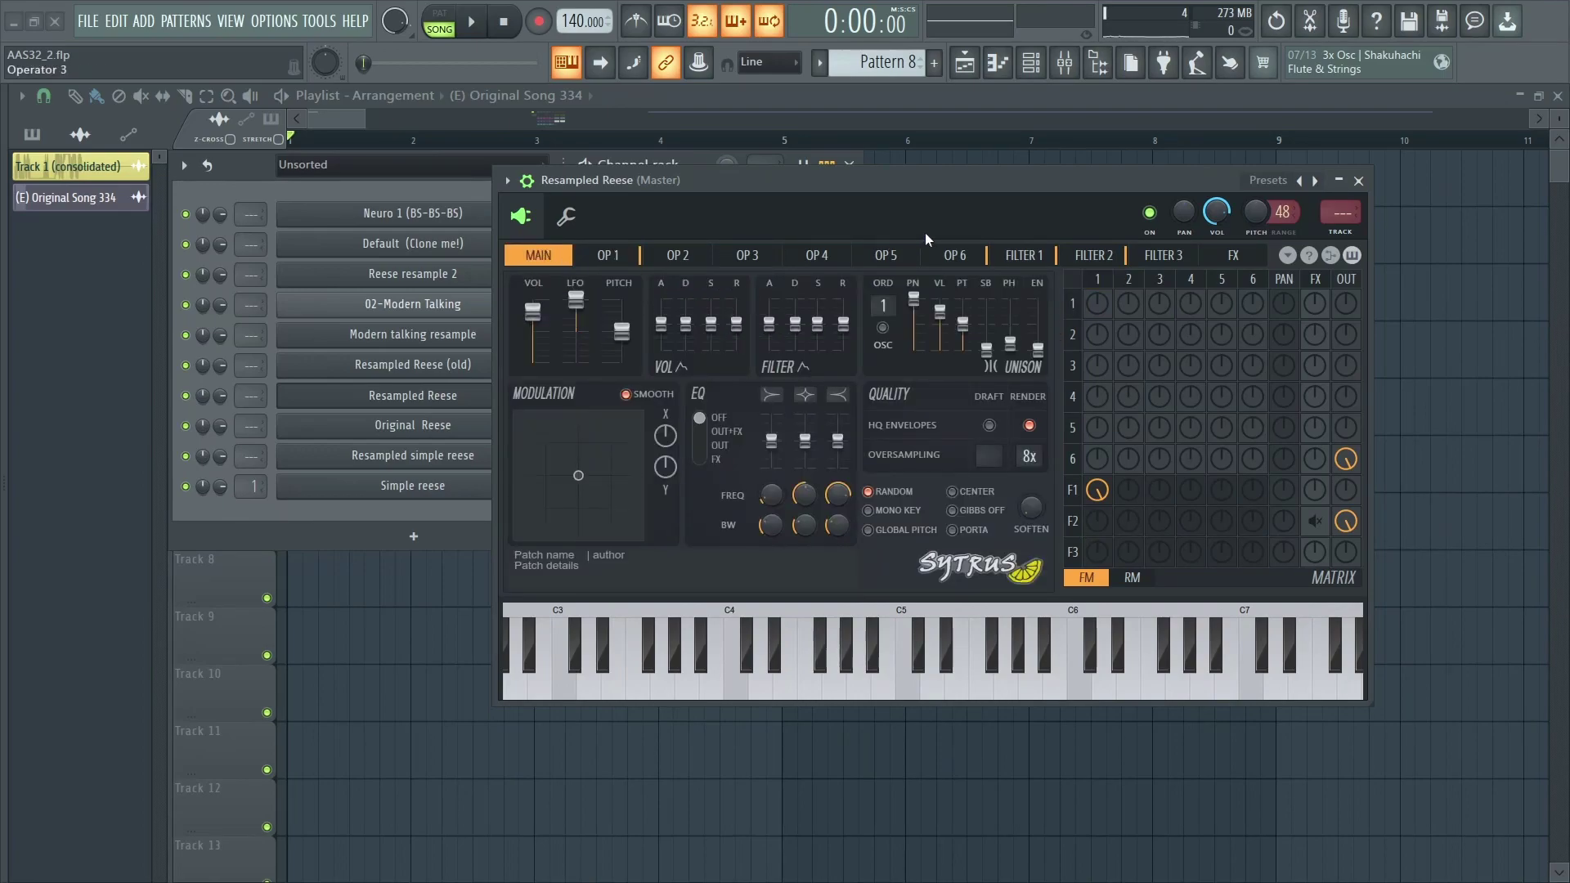
Hide the channel rack and examine operator 1's oscillator waveform and harmonics in Resampled Reese.
left_click_drag(643, 195, 677, 285)
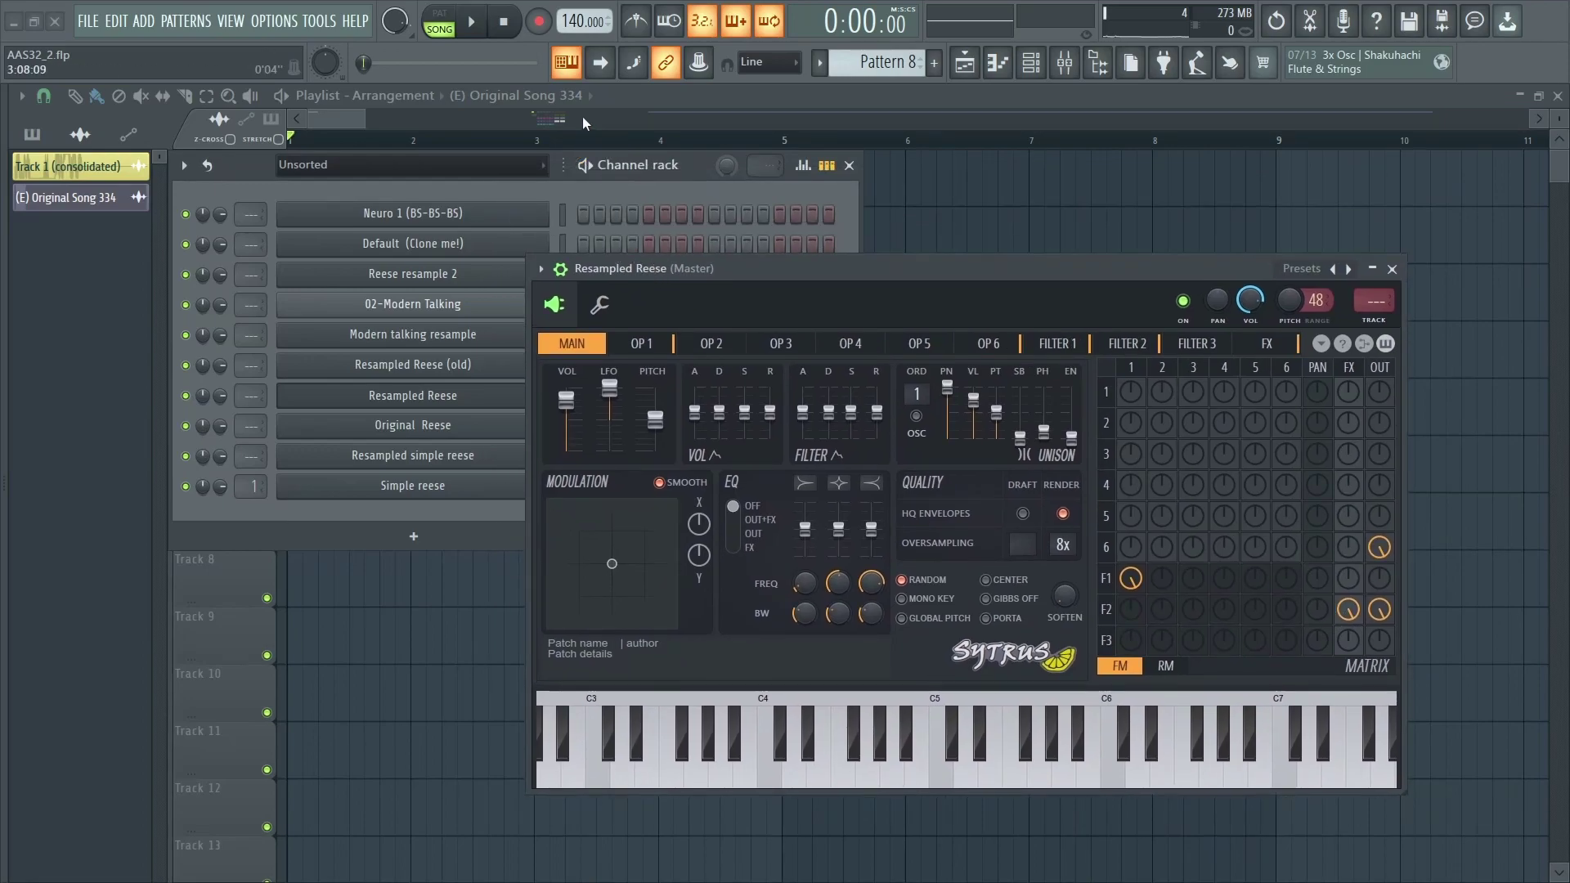
key("F6")
left_click_drag(670, 283, 638, 256)
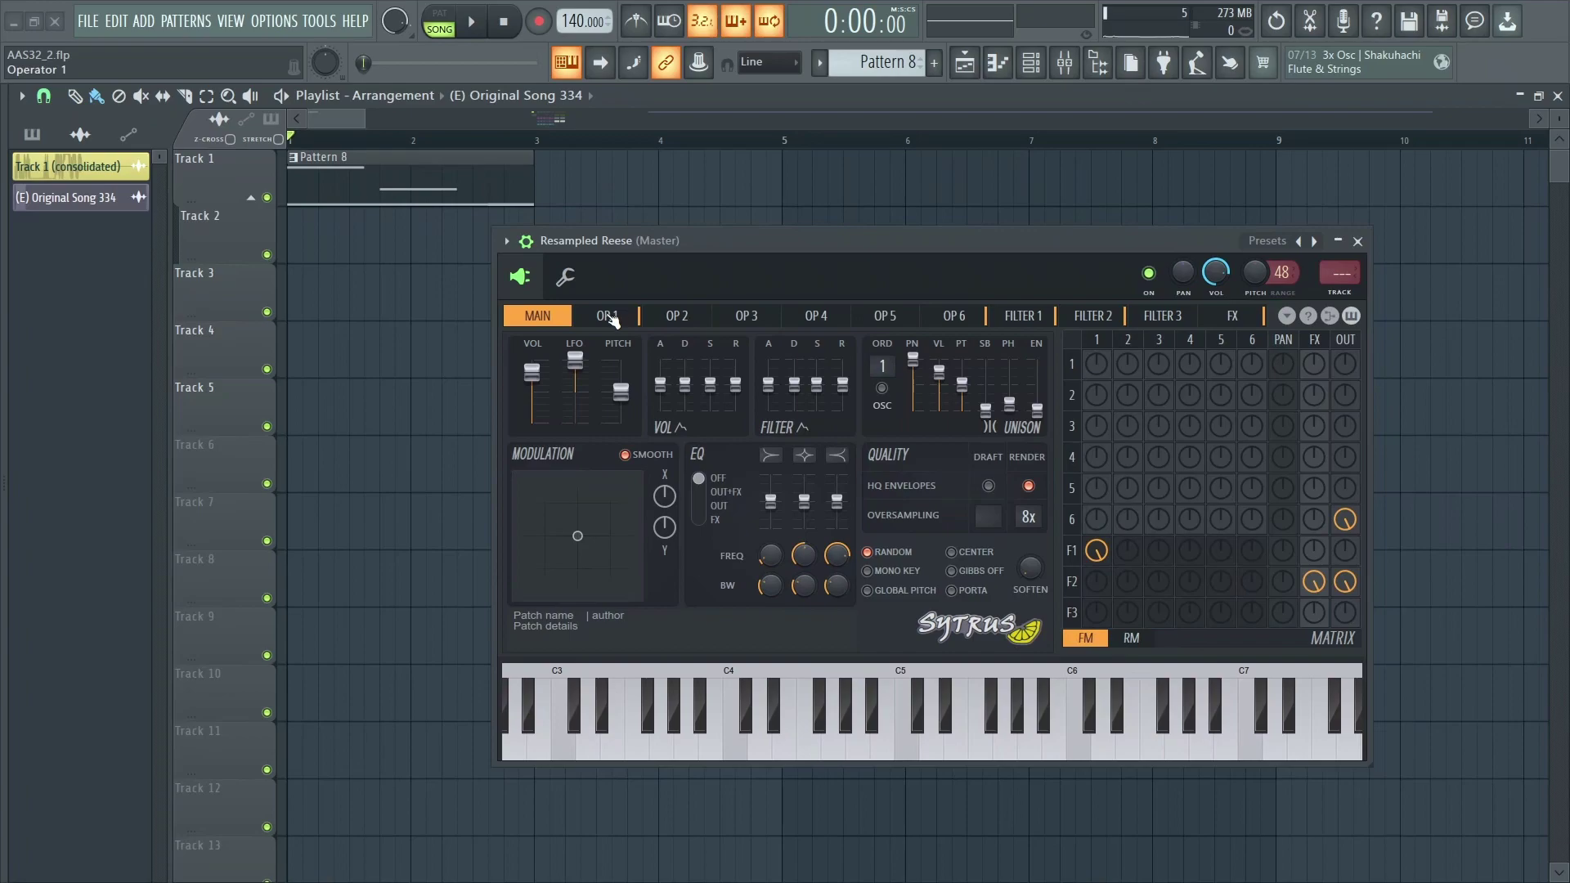
left_click(607, 316)
left_click(1014, 441)
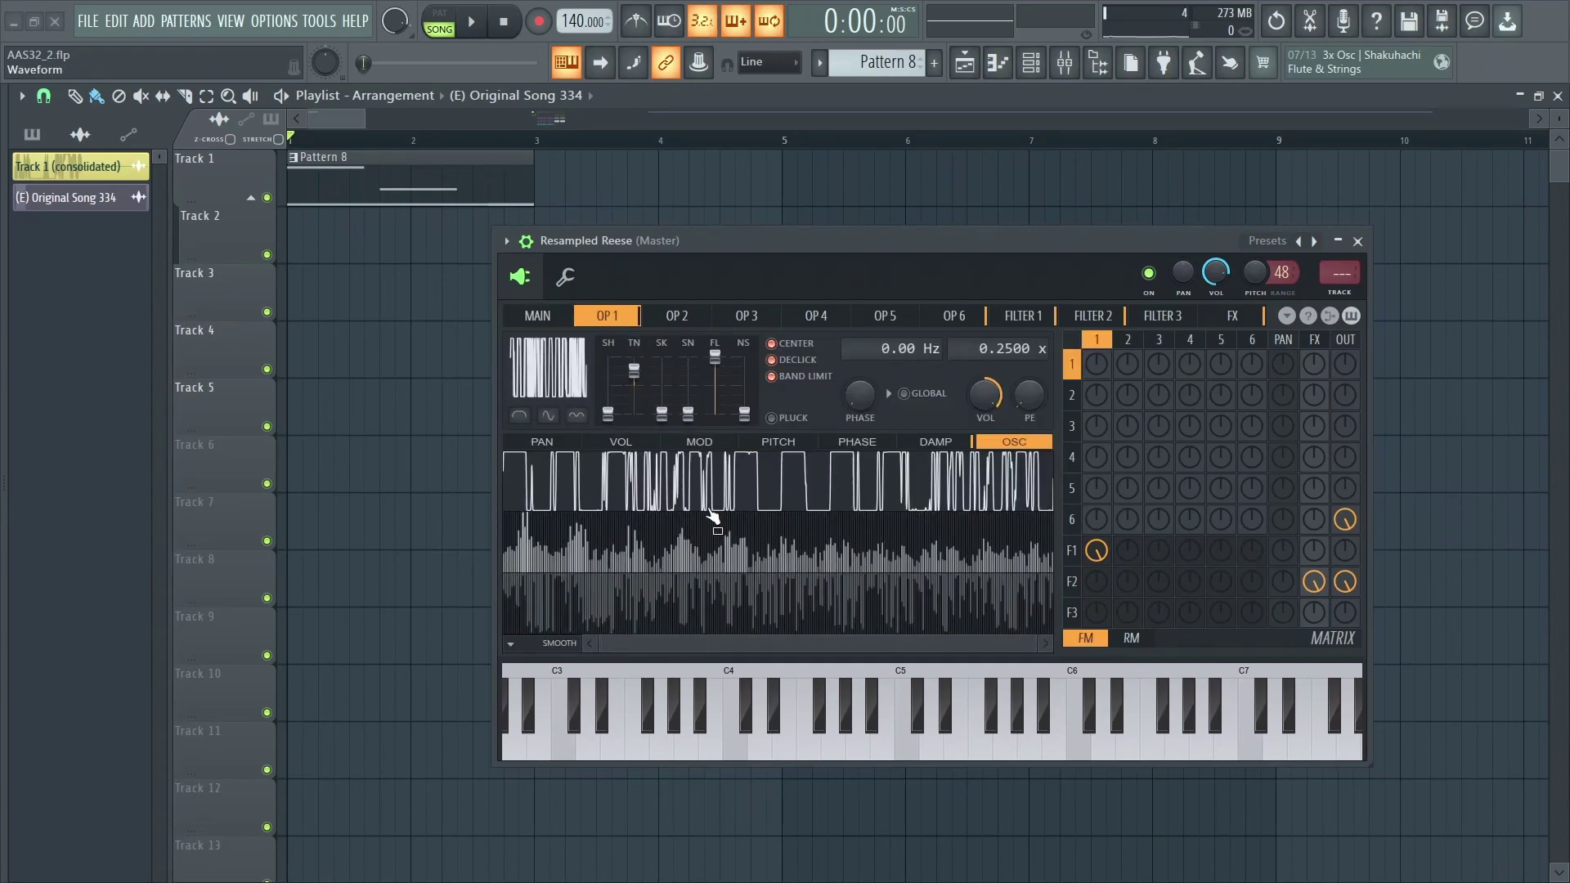
scroll(742, 645, "up", 3)
scroll(743, 650, "down", 3)
left_click_drag(704, 642, 704, 613)
scroll(705, 642, "down", 1)
Adjust the tension of operator 1's waveform shape while playing test notes.
left_click_drag(645, 387, 639, 375)
key("b")
key("b")
key("b")
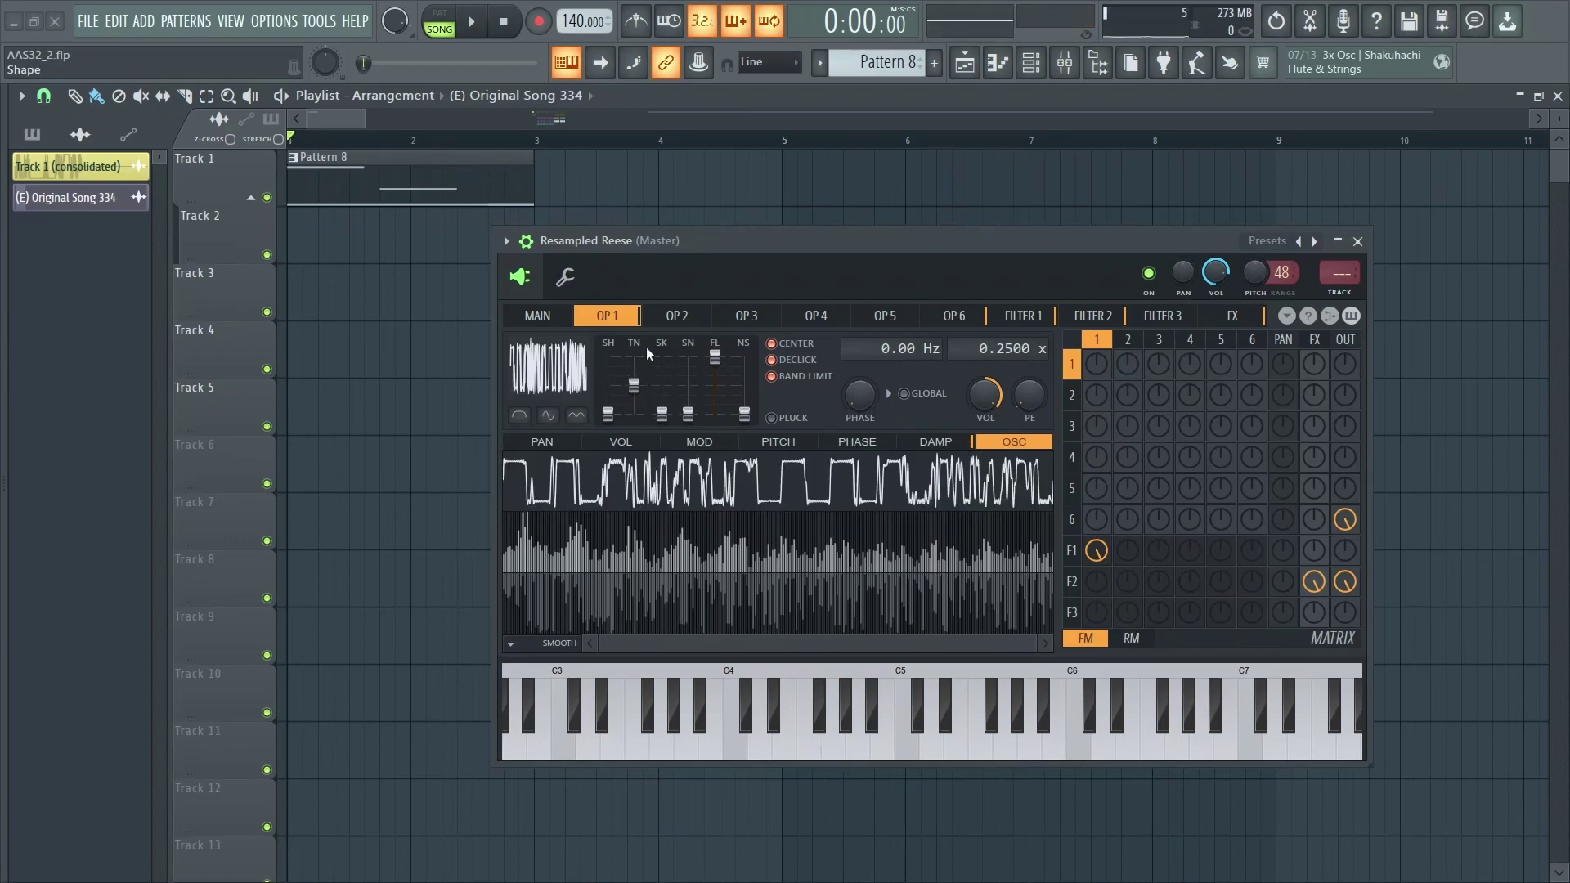
Turn off band limit, declick and center for operator 1 and play notes to hear the difference.
left_click(772, 376)
left_click(772, 360)
left_click(772, 343)
key("t")
key("n")
key("b")
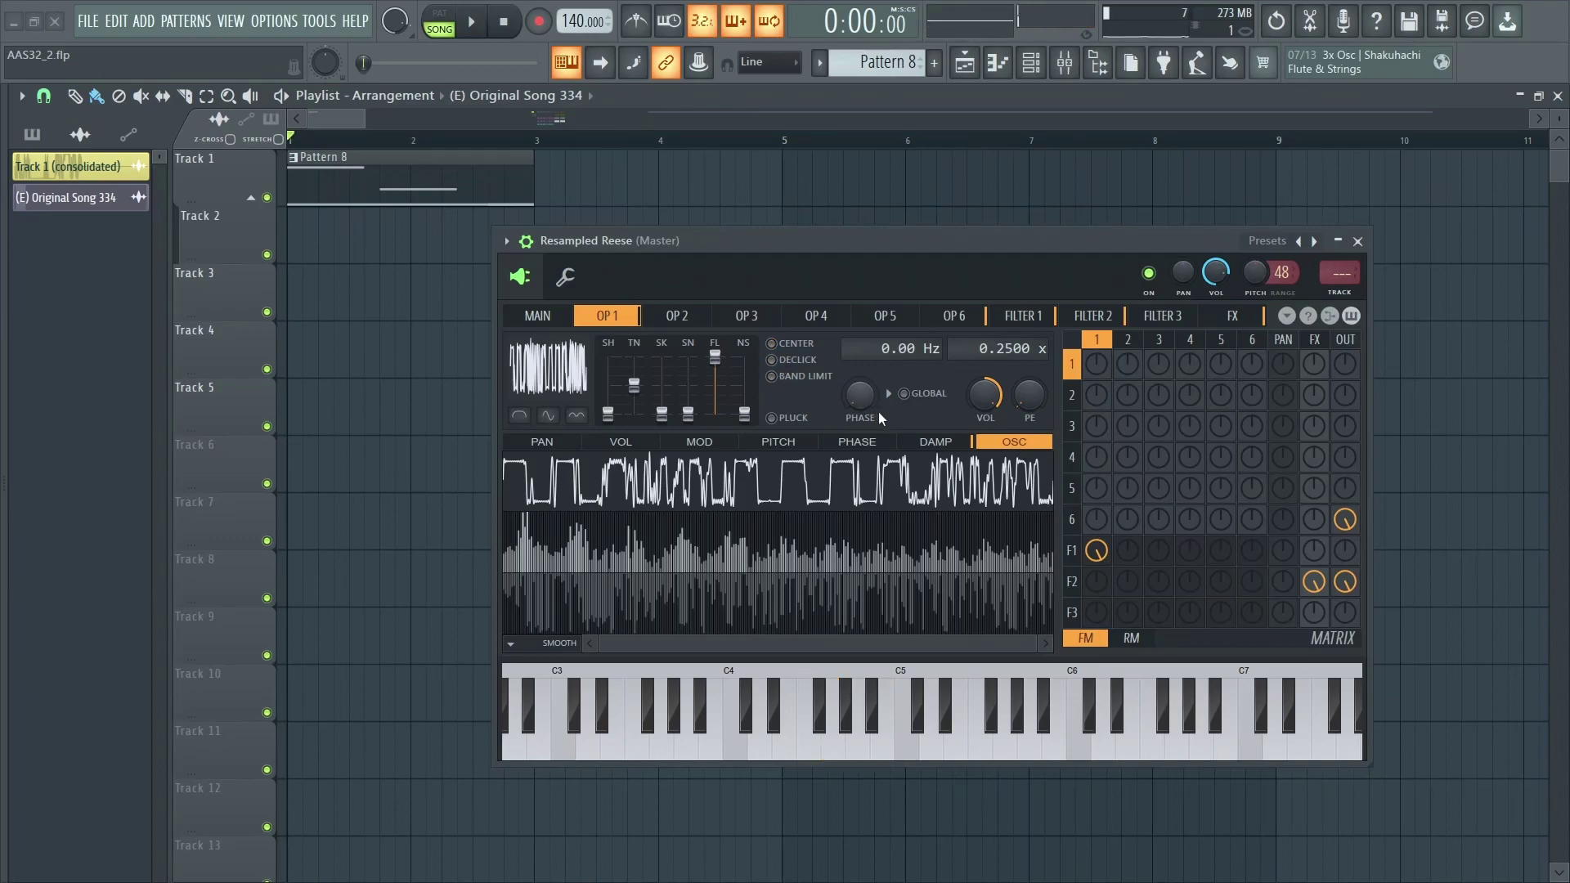